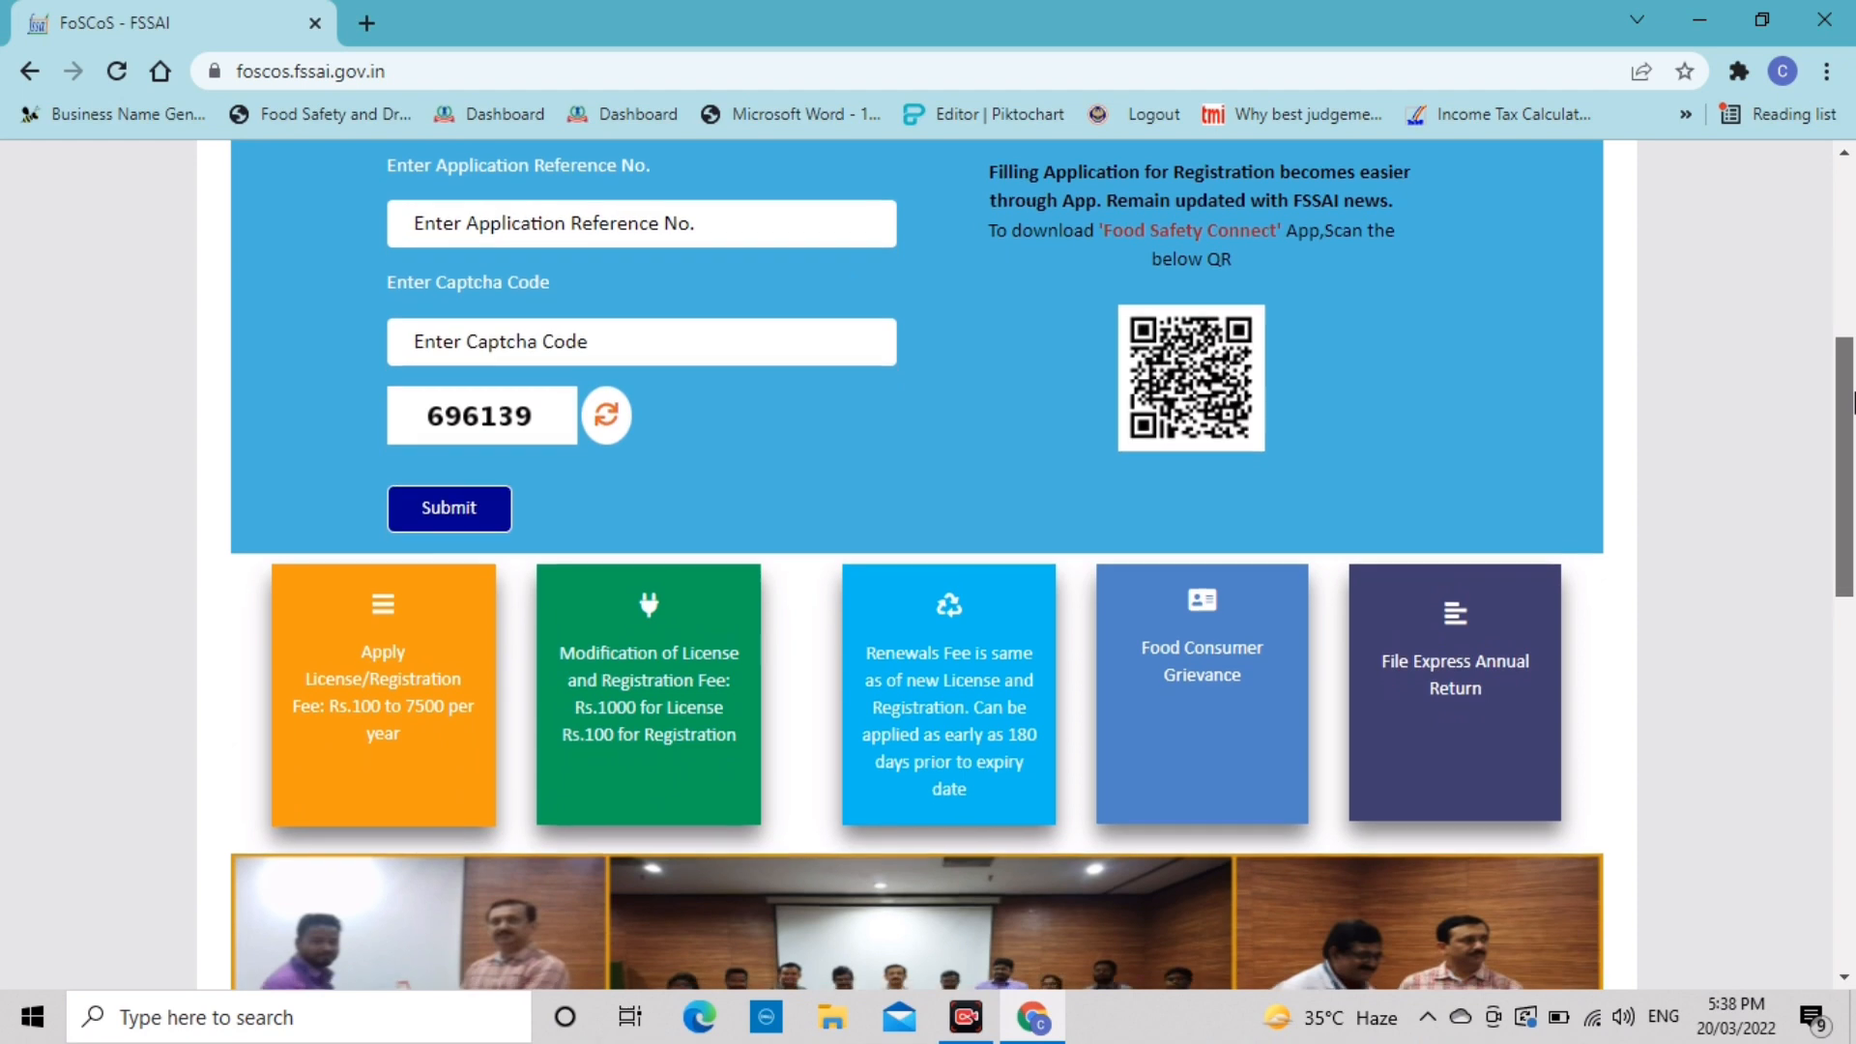
Scroll the FoSCoS home page down to the orange Apply License/Registration card
{"action": "left_click_drag", "start_coordinate": [1850, 396], "coordinate": [1852, 440]}
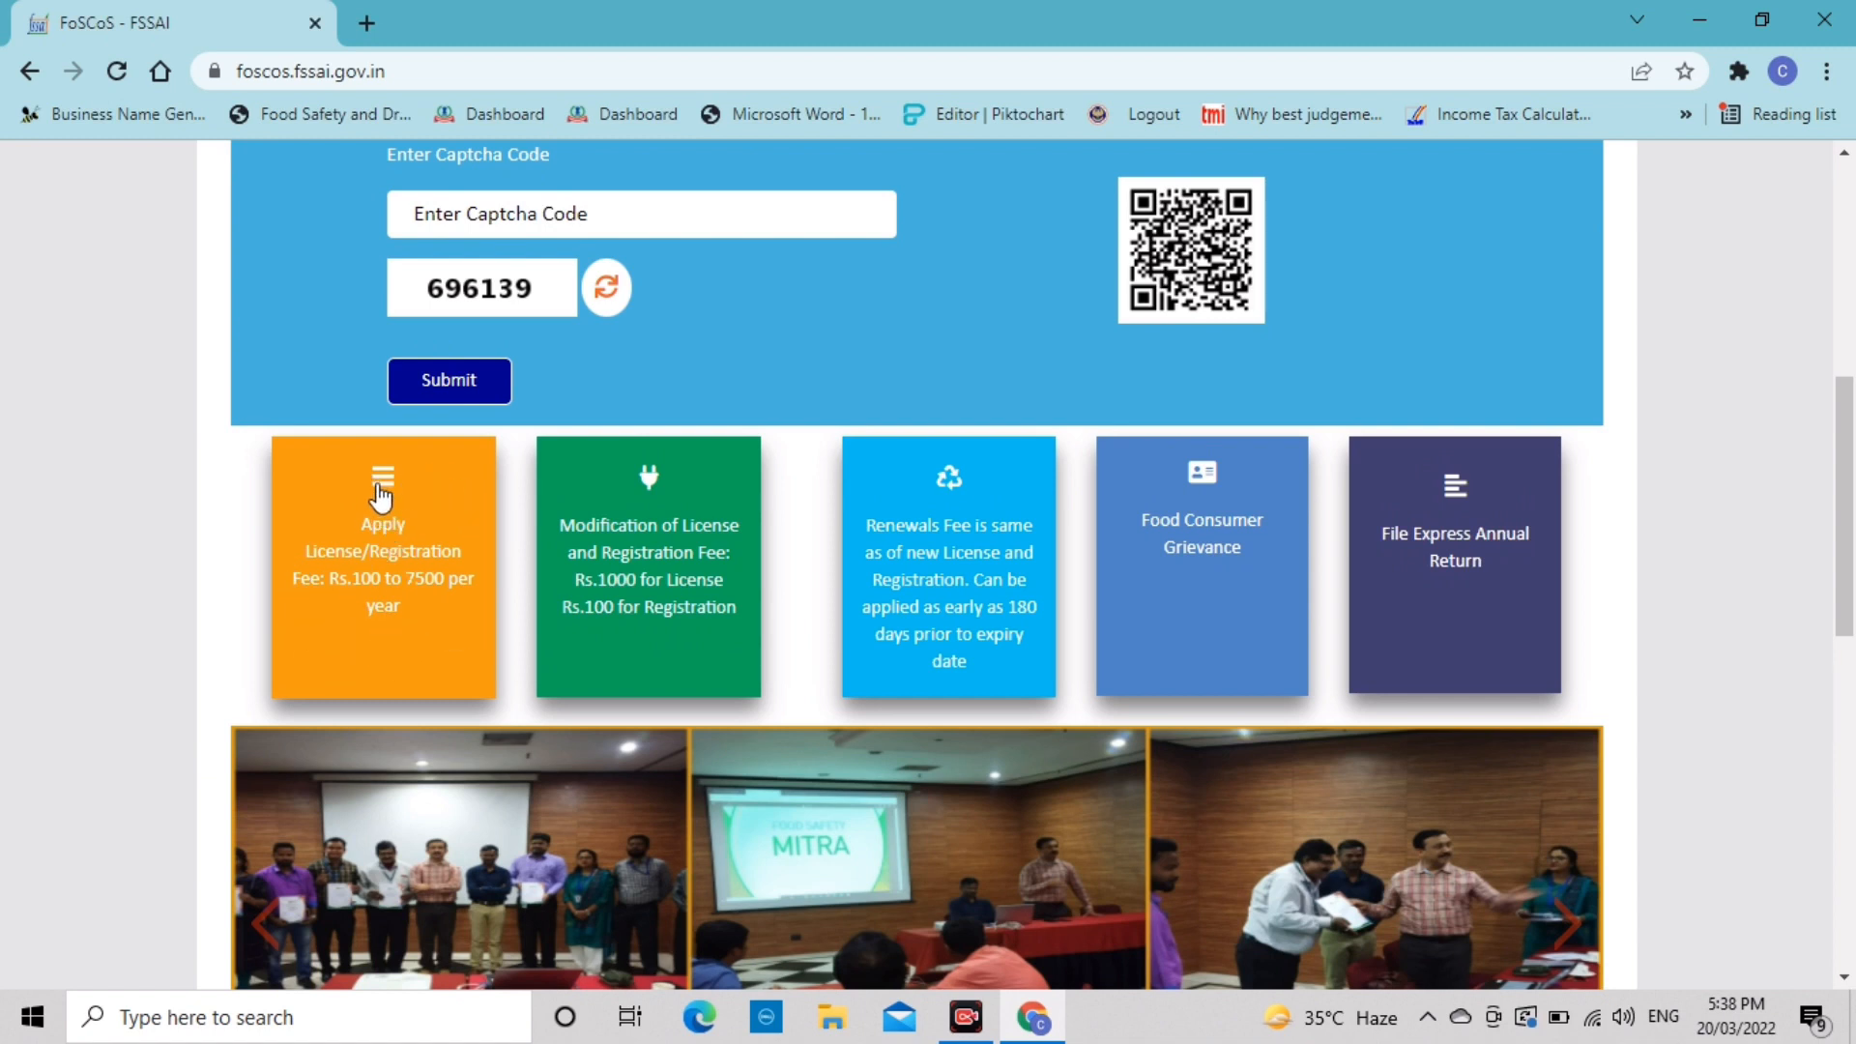
Open Apply License/Registration and start a general license/registration application
{"action": "left_click", "coordinate": [380, 496]}
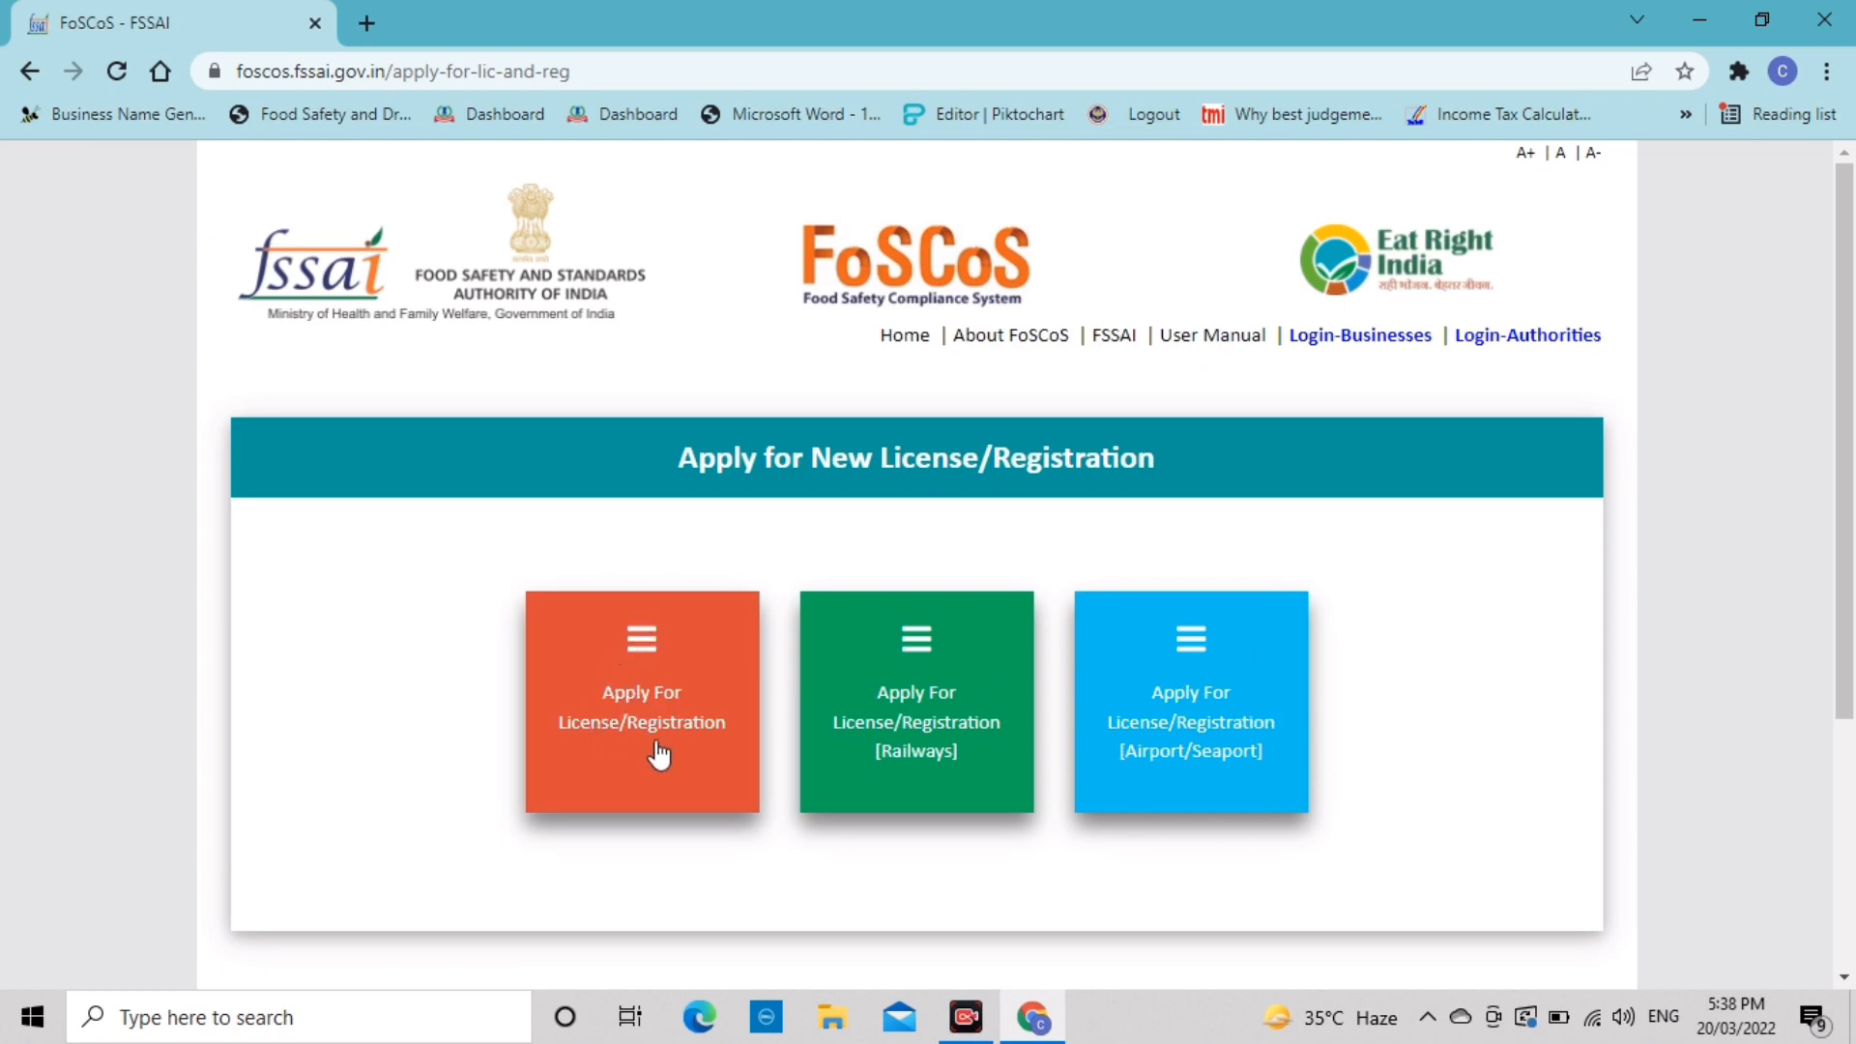
{"action": "left_click", "coordinate": [647, 656]}
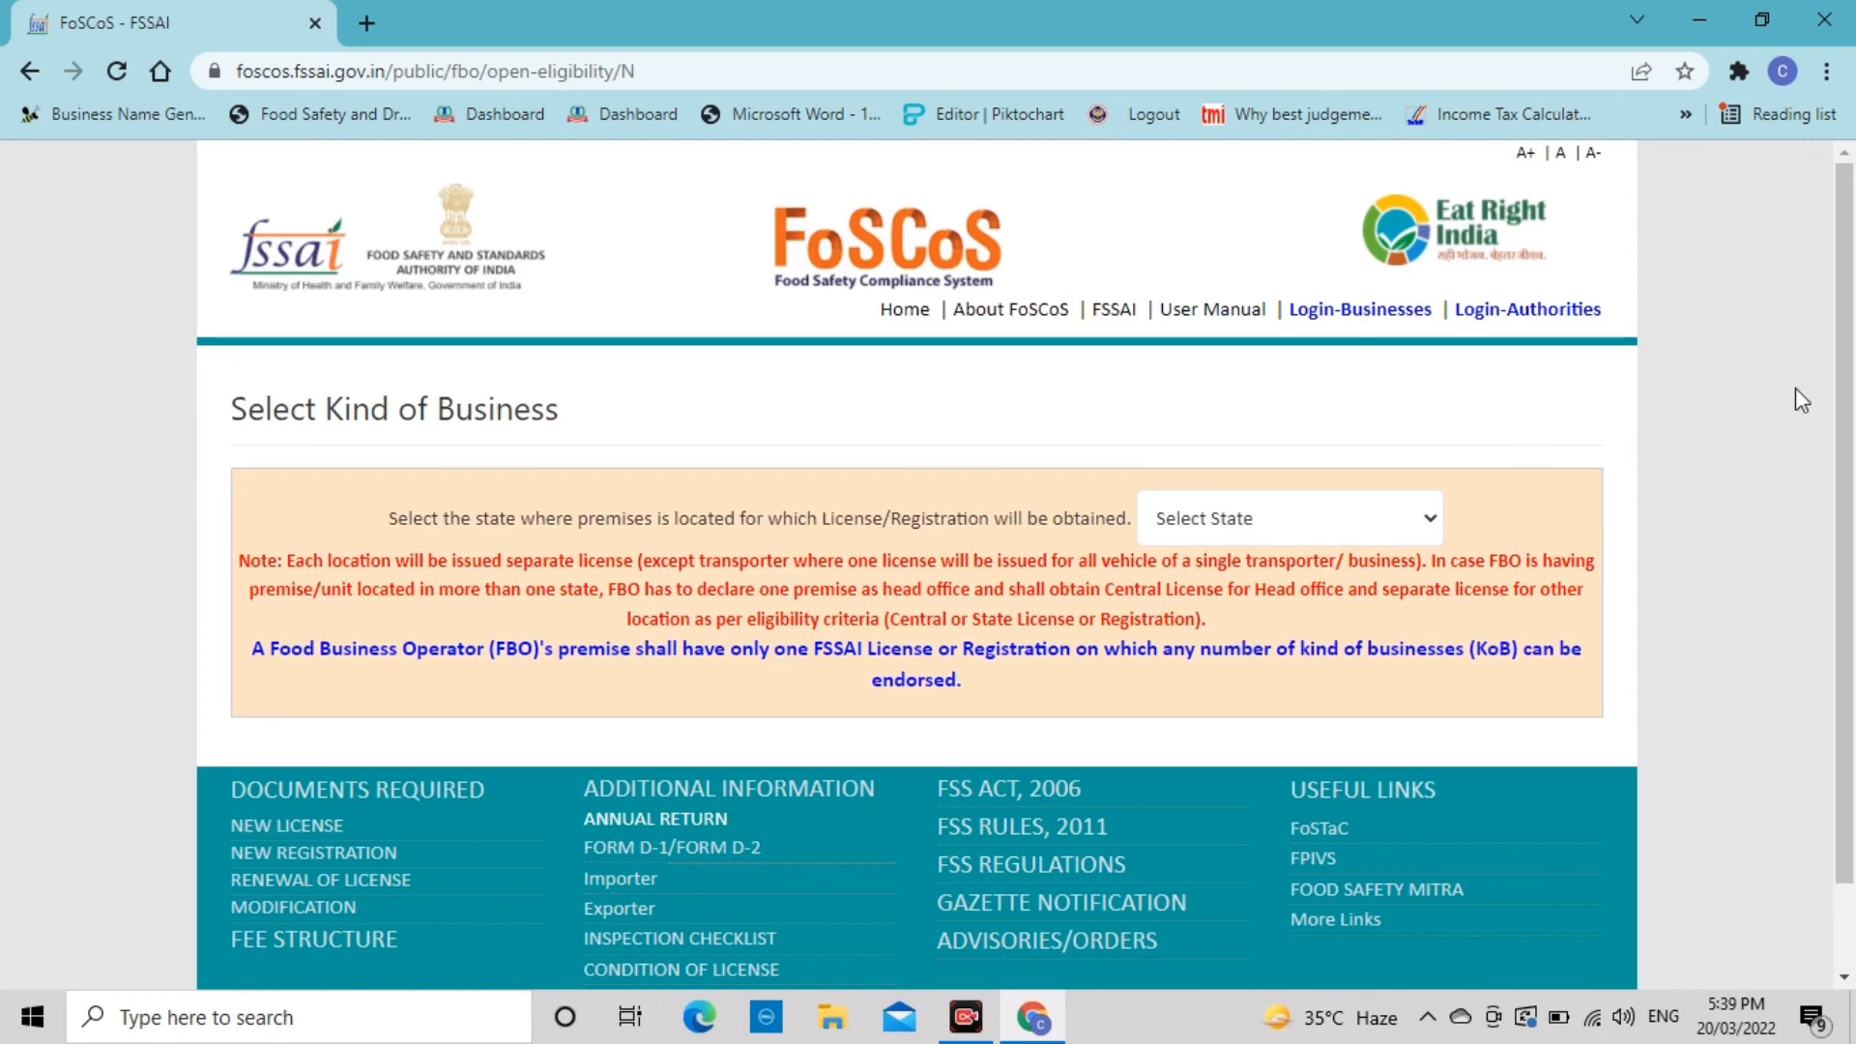
Select Delhi as the state where the premises is located
{"action": "scroll", "coordinate": [1852, 547], "scroll_direction": "down", "scroll_amount": 1}
{"action": "scroll", "coordinate": [1852, 547], "scroll_direction": "up", "scroll_amount": 1}
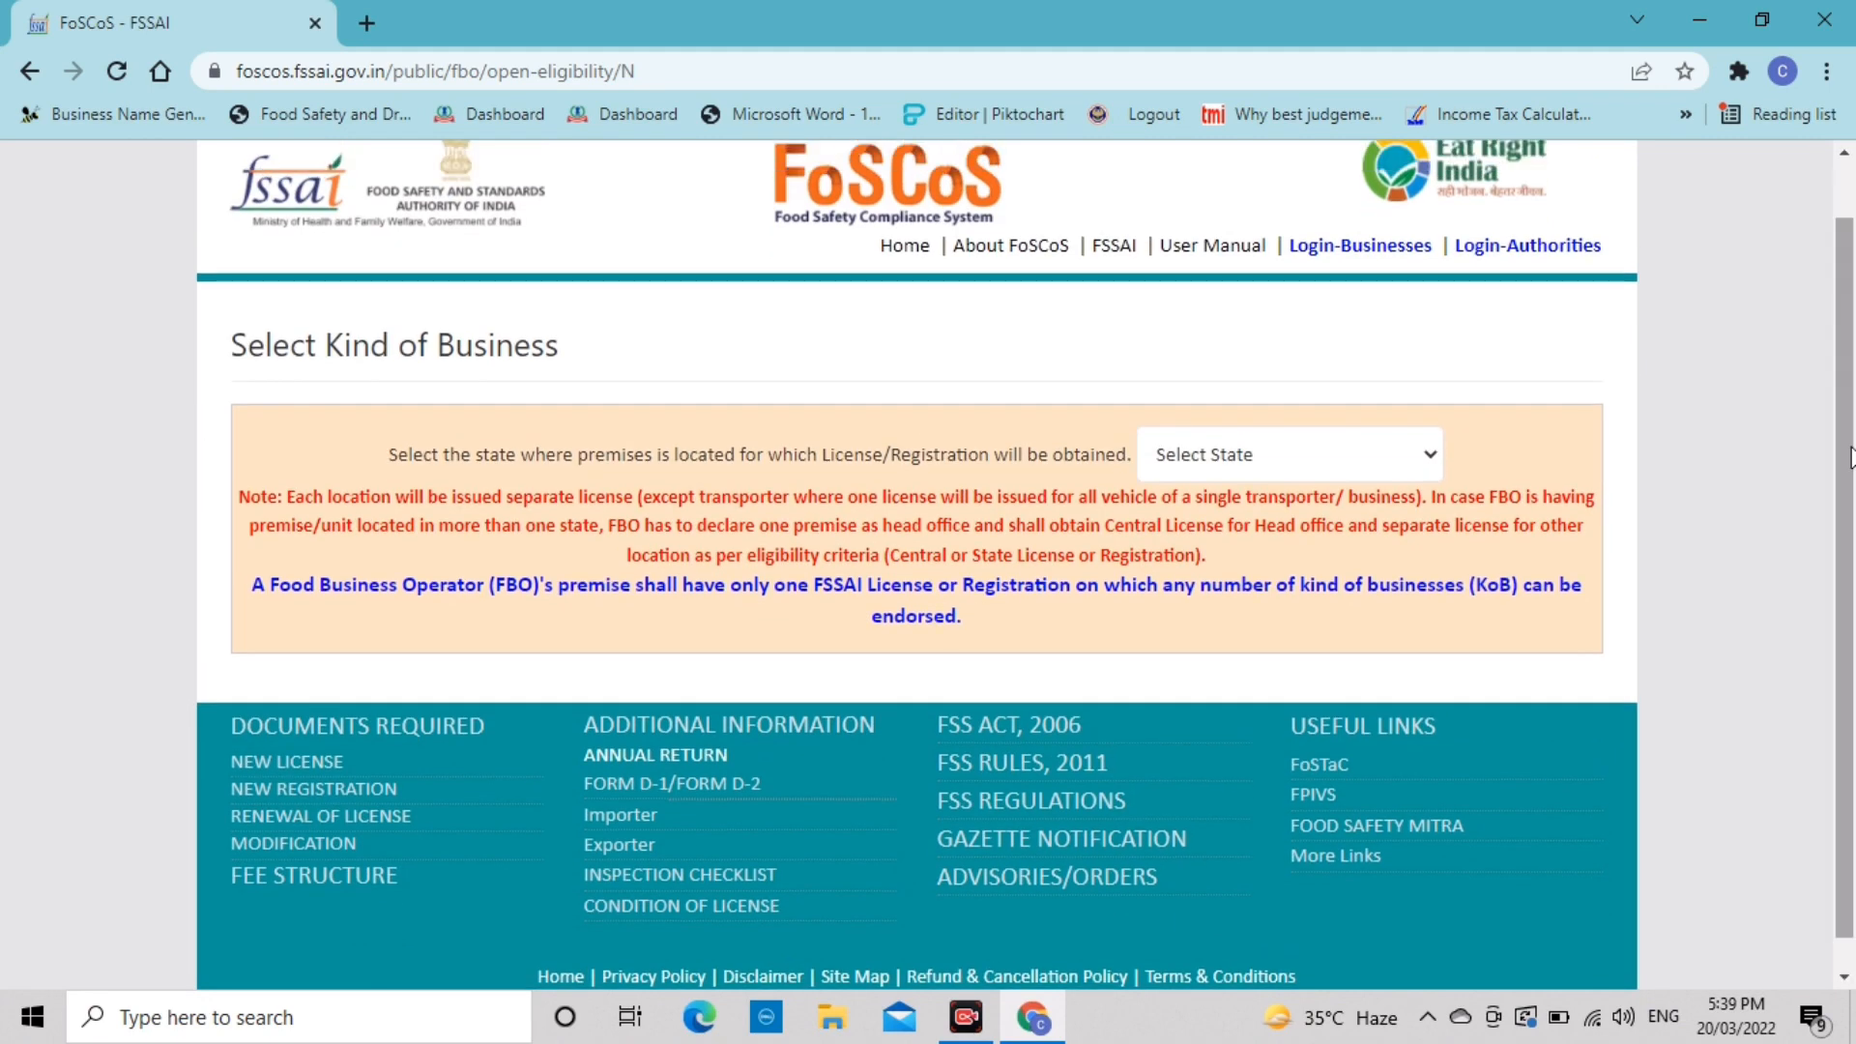
{"action": "left_click", "coordinate": [1266, 466]}
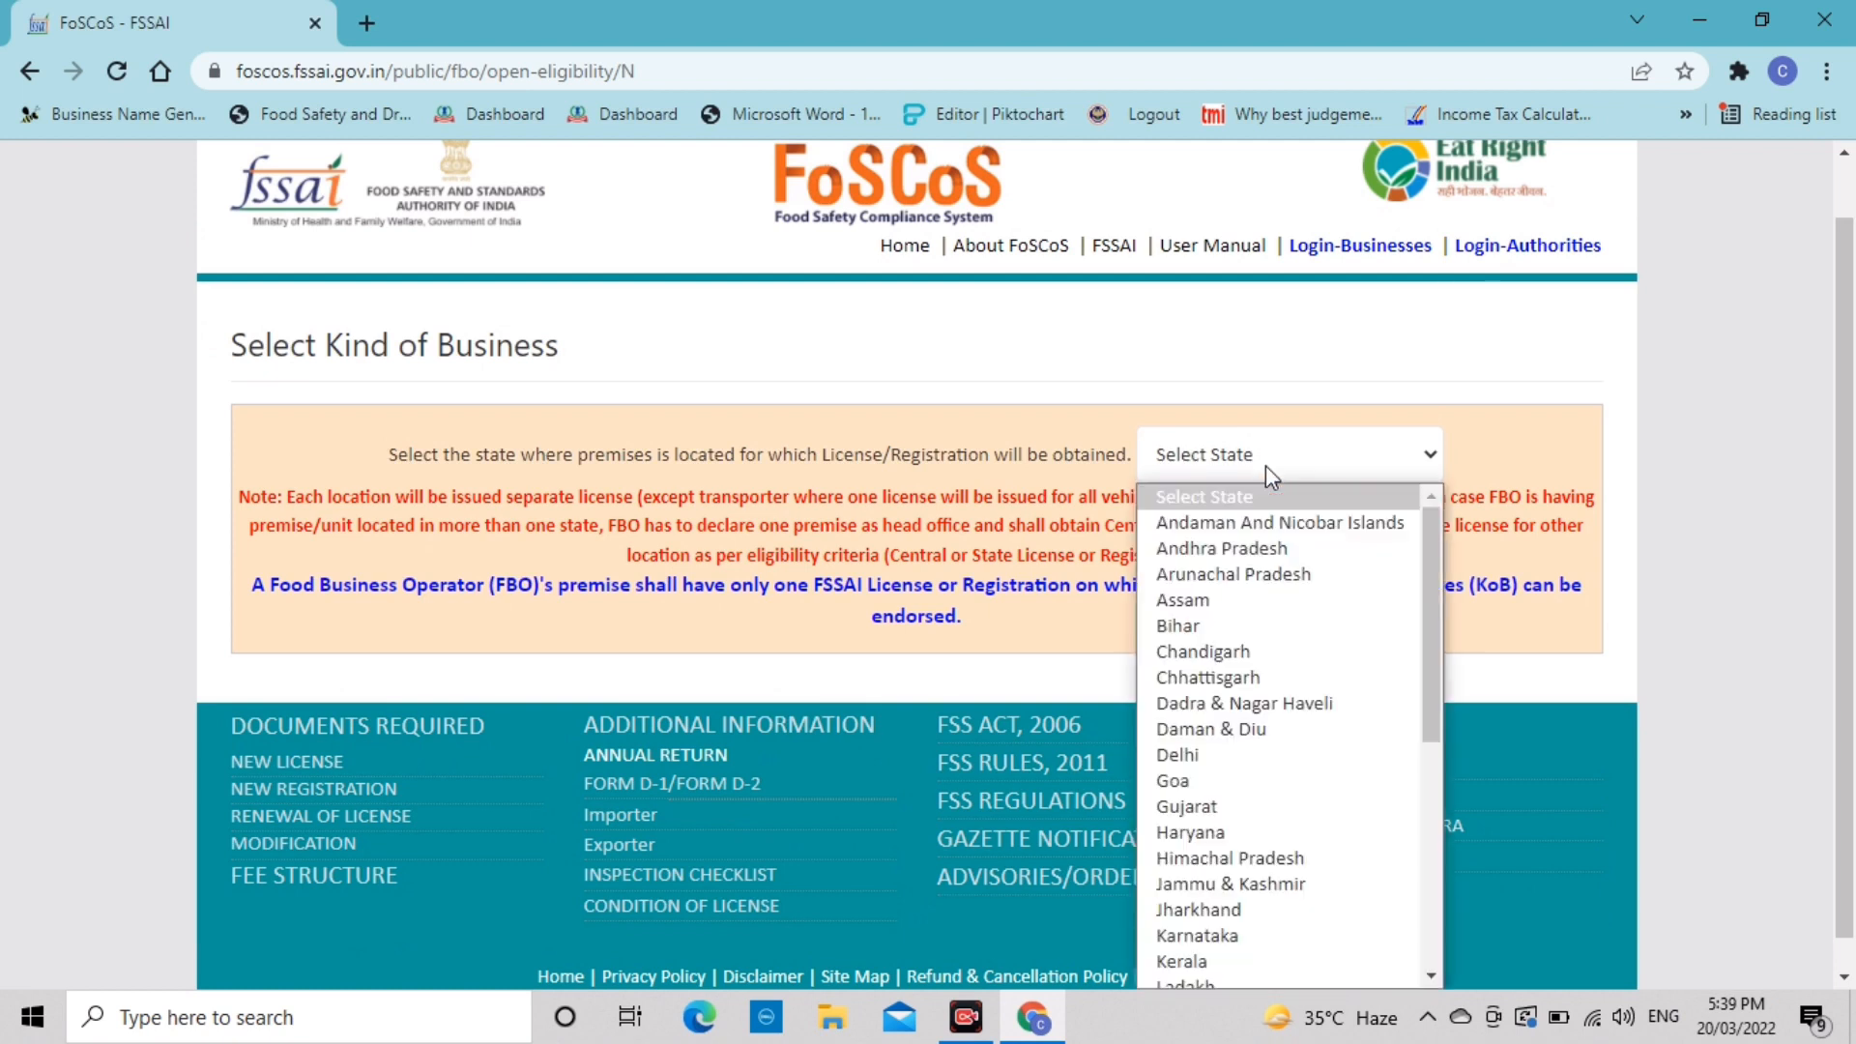
{"action": "key", "text": "Down"}
{"action": "key", "text": "Down"}
{"action": "key", "text": "Down"}
{"action": "key", "text": "Down"}
{"action": "key", "text": "Down"}
{"action": "key", "text": "Down"}
{"action": "key", "text": "Down"}
{"action": "key", "text": "Down"}
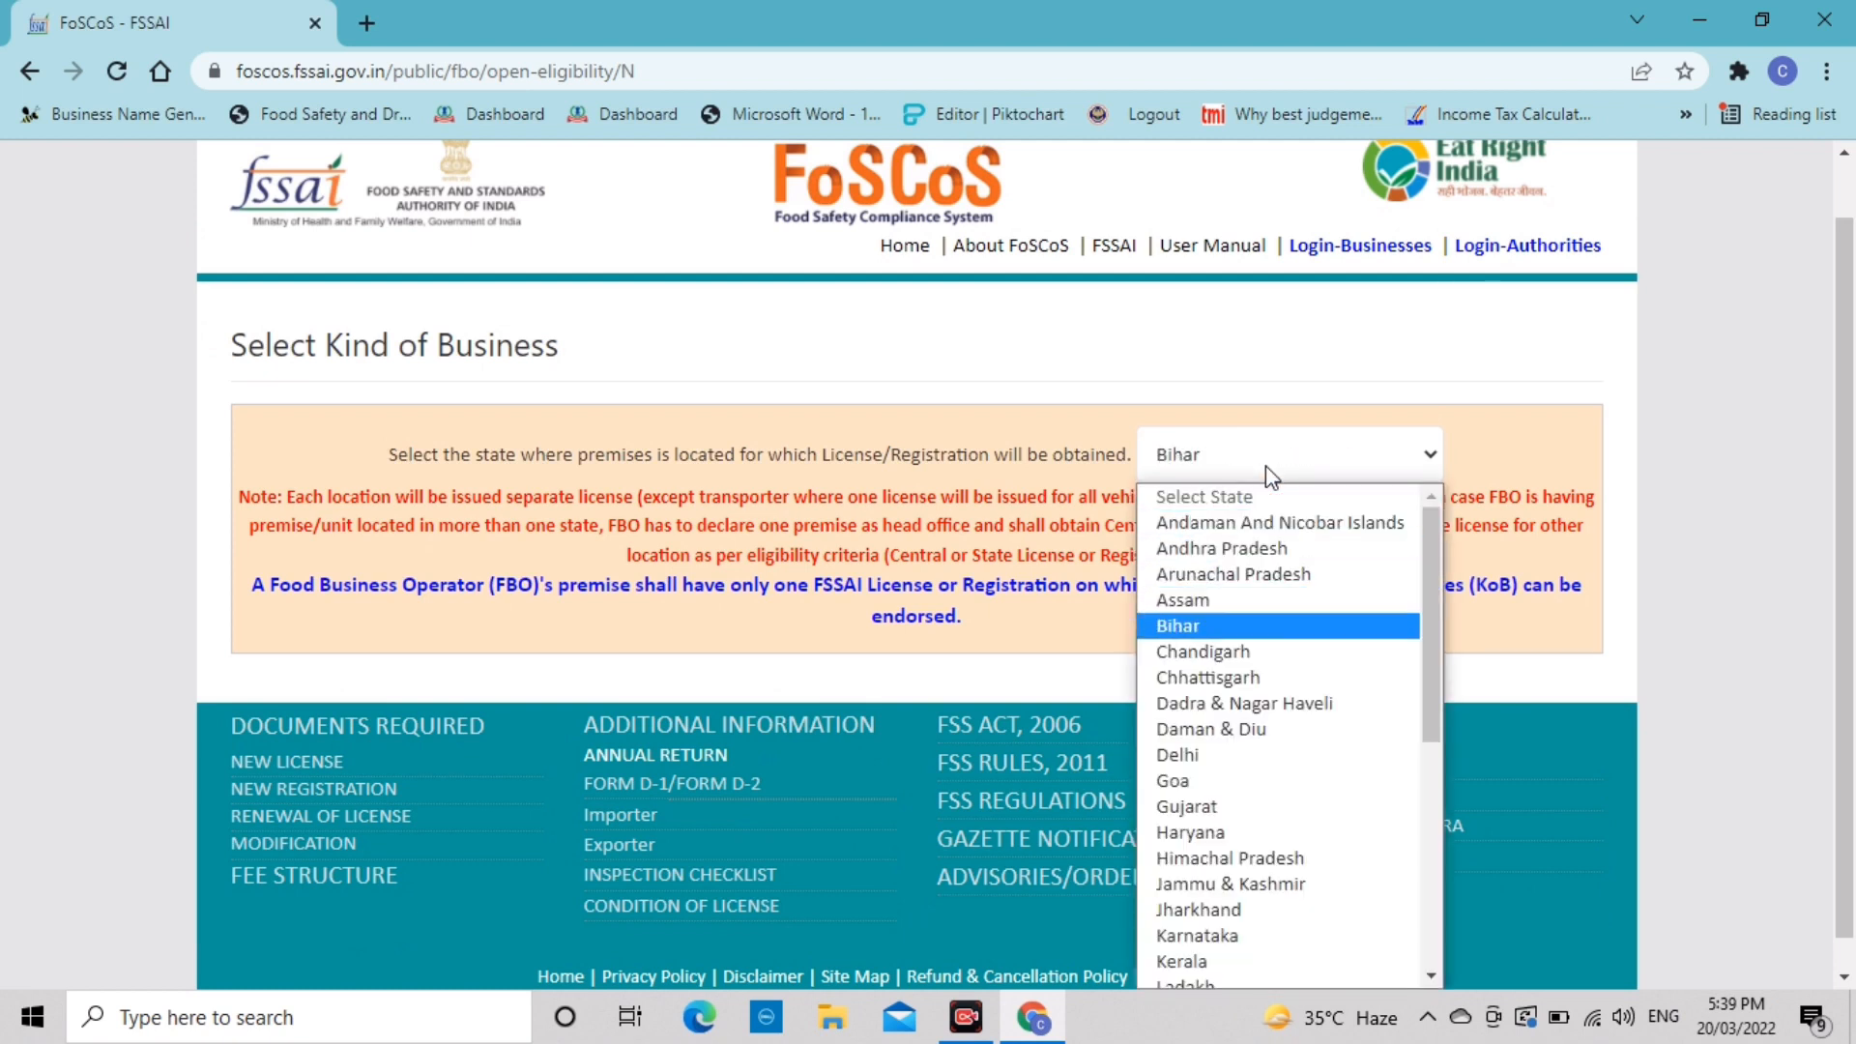
{"action": "key", "text": "Down"}
{"action": "key", "text": "Down"}
{"action": "key", "text": "Return"}
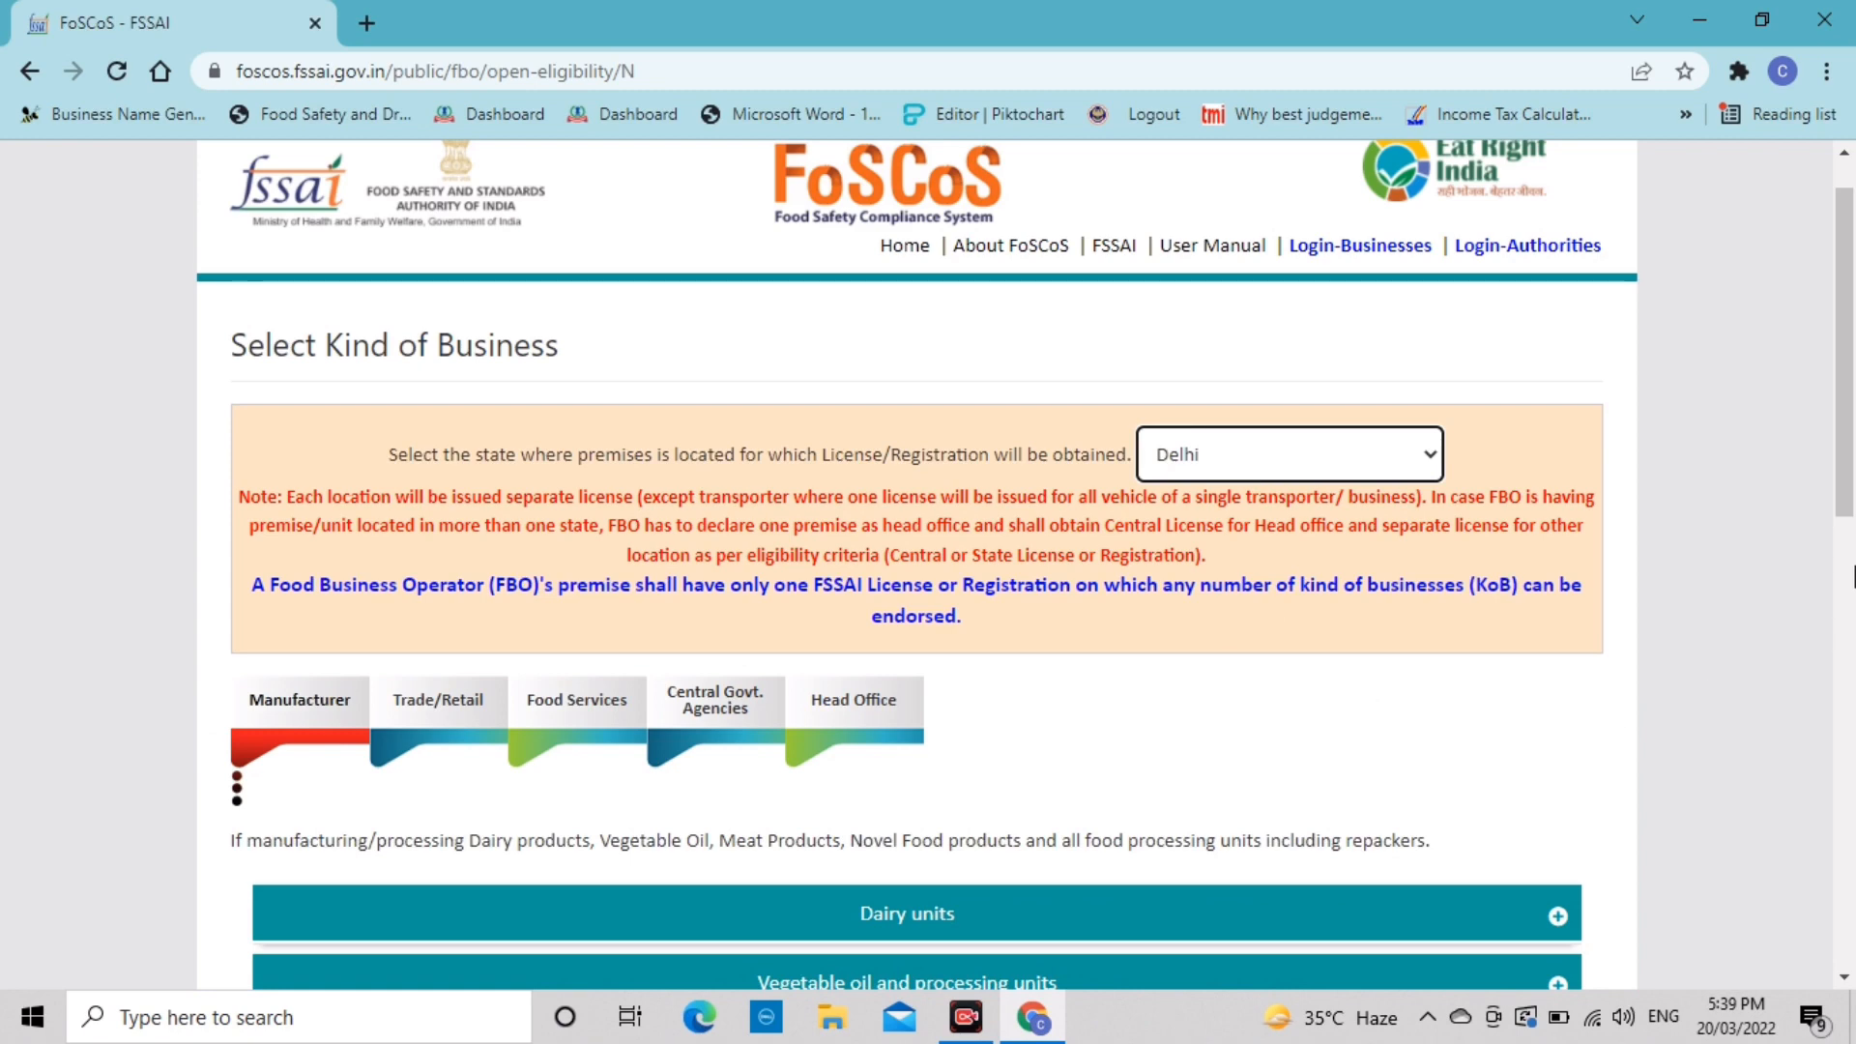
Browse the business category tabs, ending on the Trade/Retail category list
{"action": "scroll", "coordinate": [1851, 474], "scroll_direction": "down", "scroll_amount": 1}
{"action": "mouse_move", "coordinate": [1851, 474]}
{"action": "left_mouse_down"}
{"action": "mouse_move", "coordinate": [1851, 787]}
{"action": "mouse_move", "coordinate": [1851, 501]}
{"action": "left_mouse_up"}
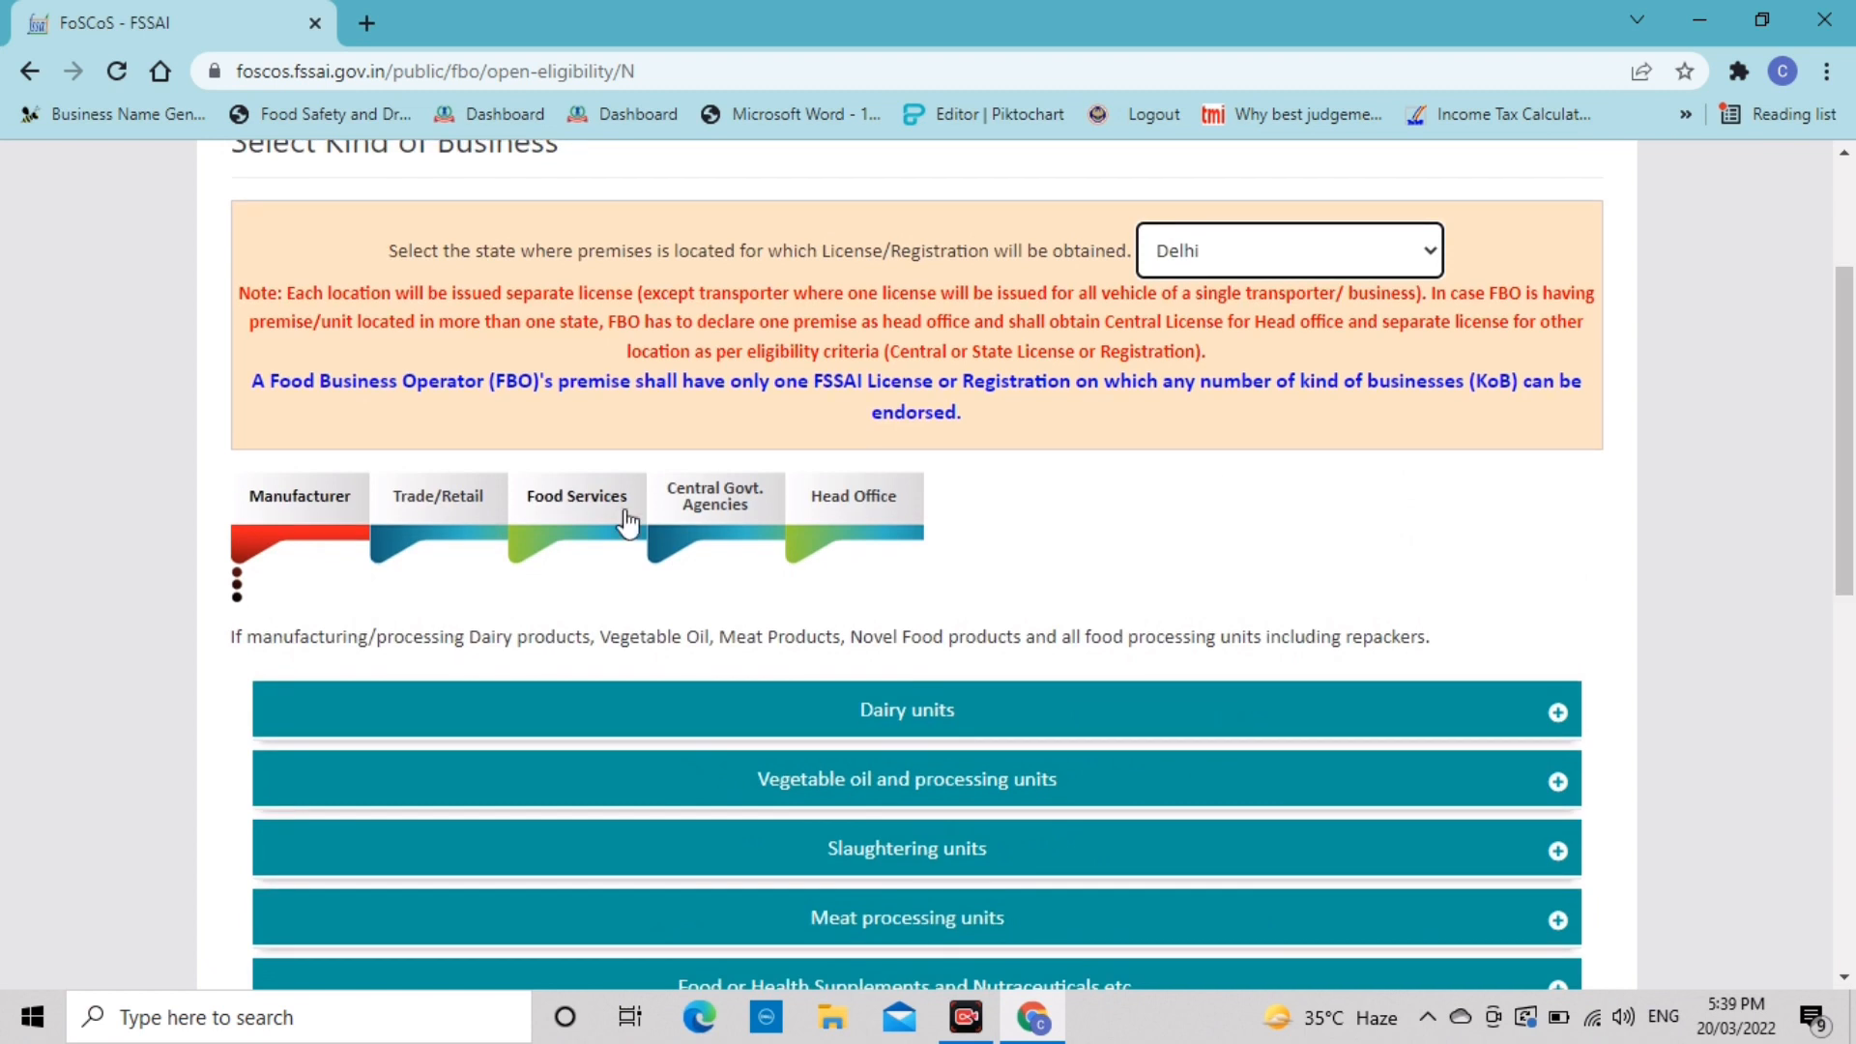
{"action": "left_click", "coordinate": [302, 519]}
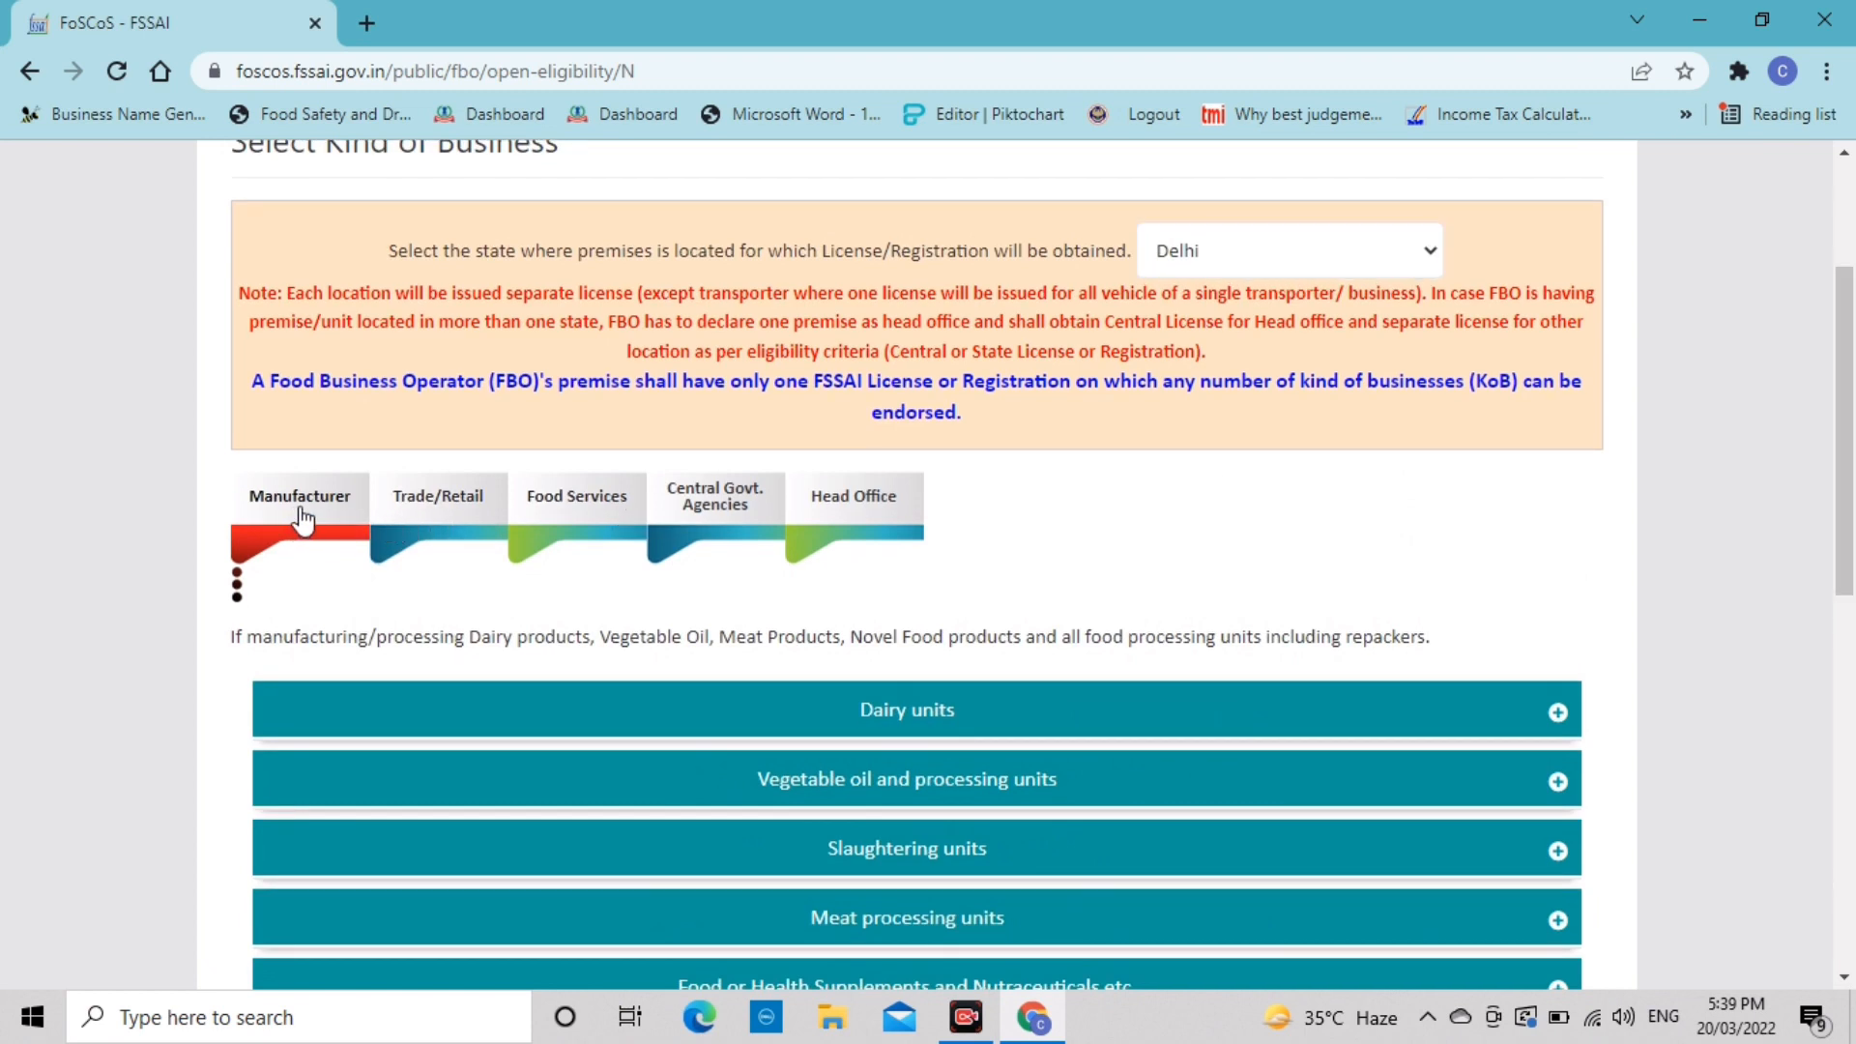
{"action": "left_click", "coordinate": [445, 503]}
{"action": "left_click", "coordinate": [585, 495]}
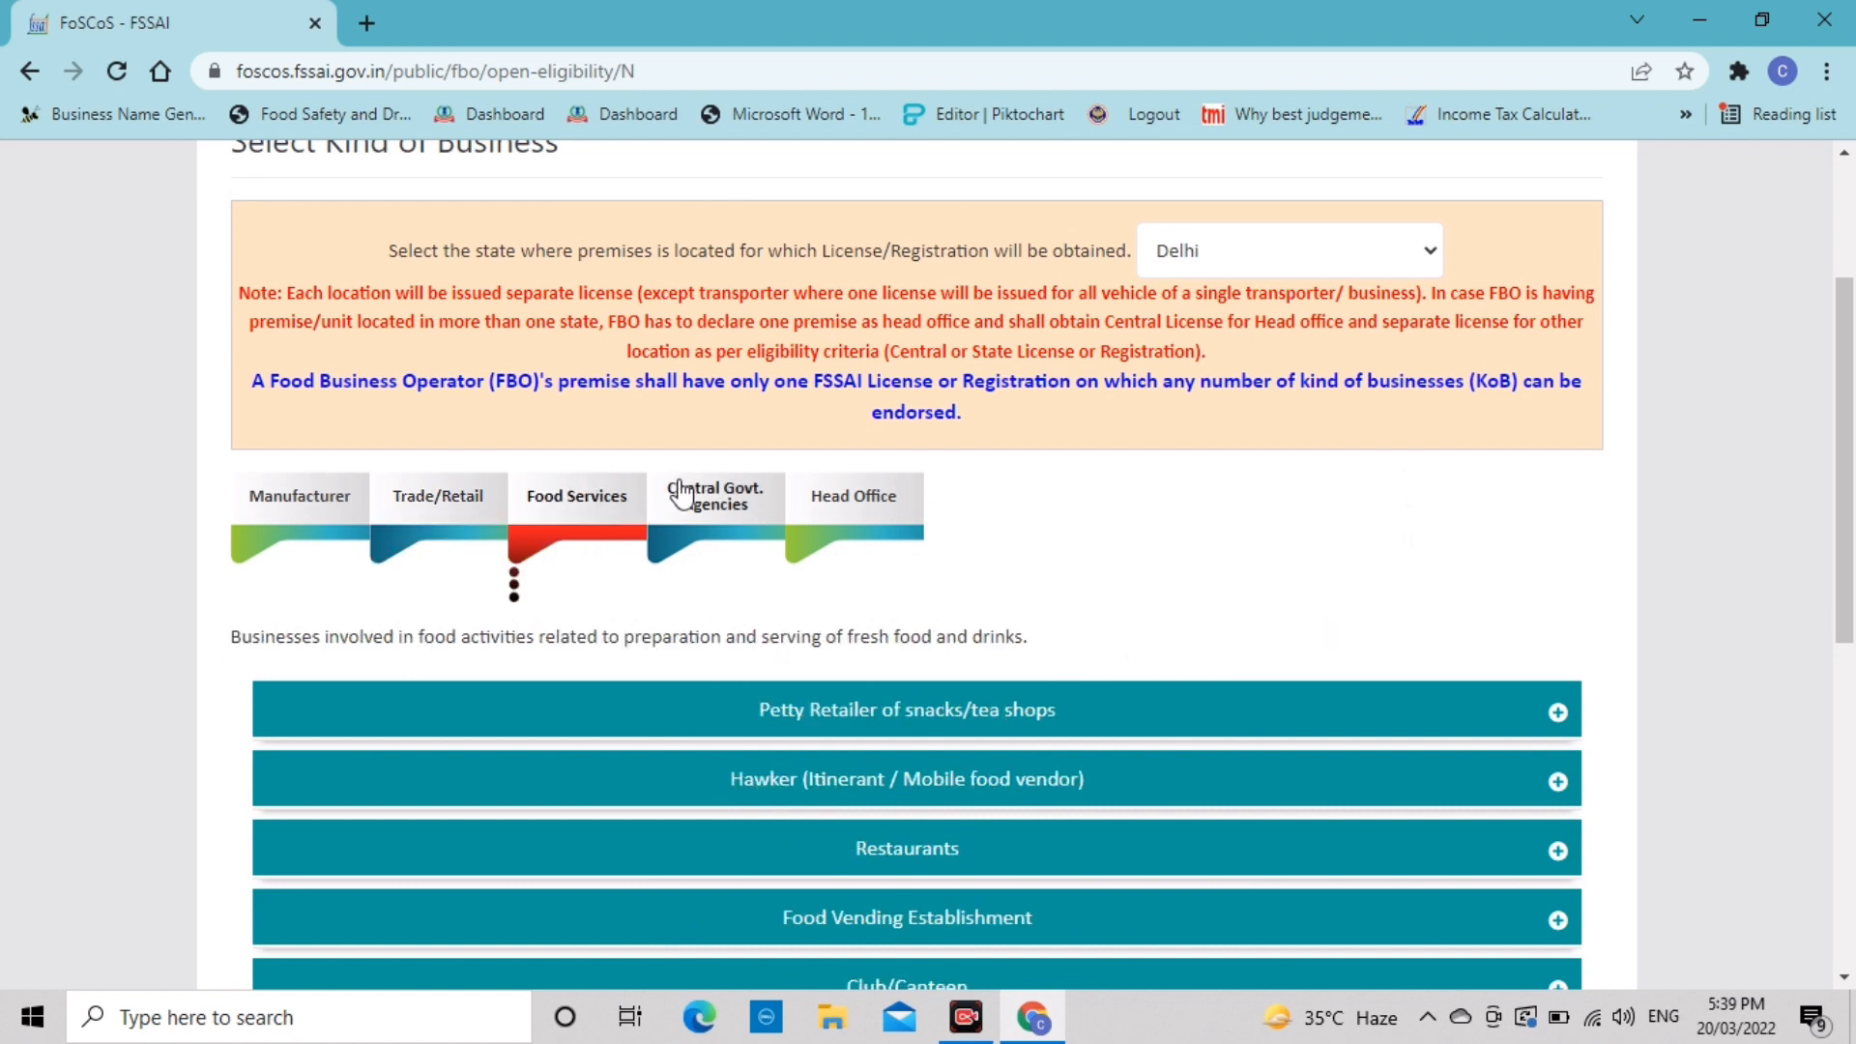
{"action": "left_click", "coordinate": [704, 501]}
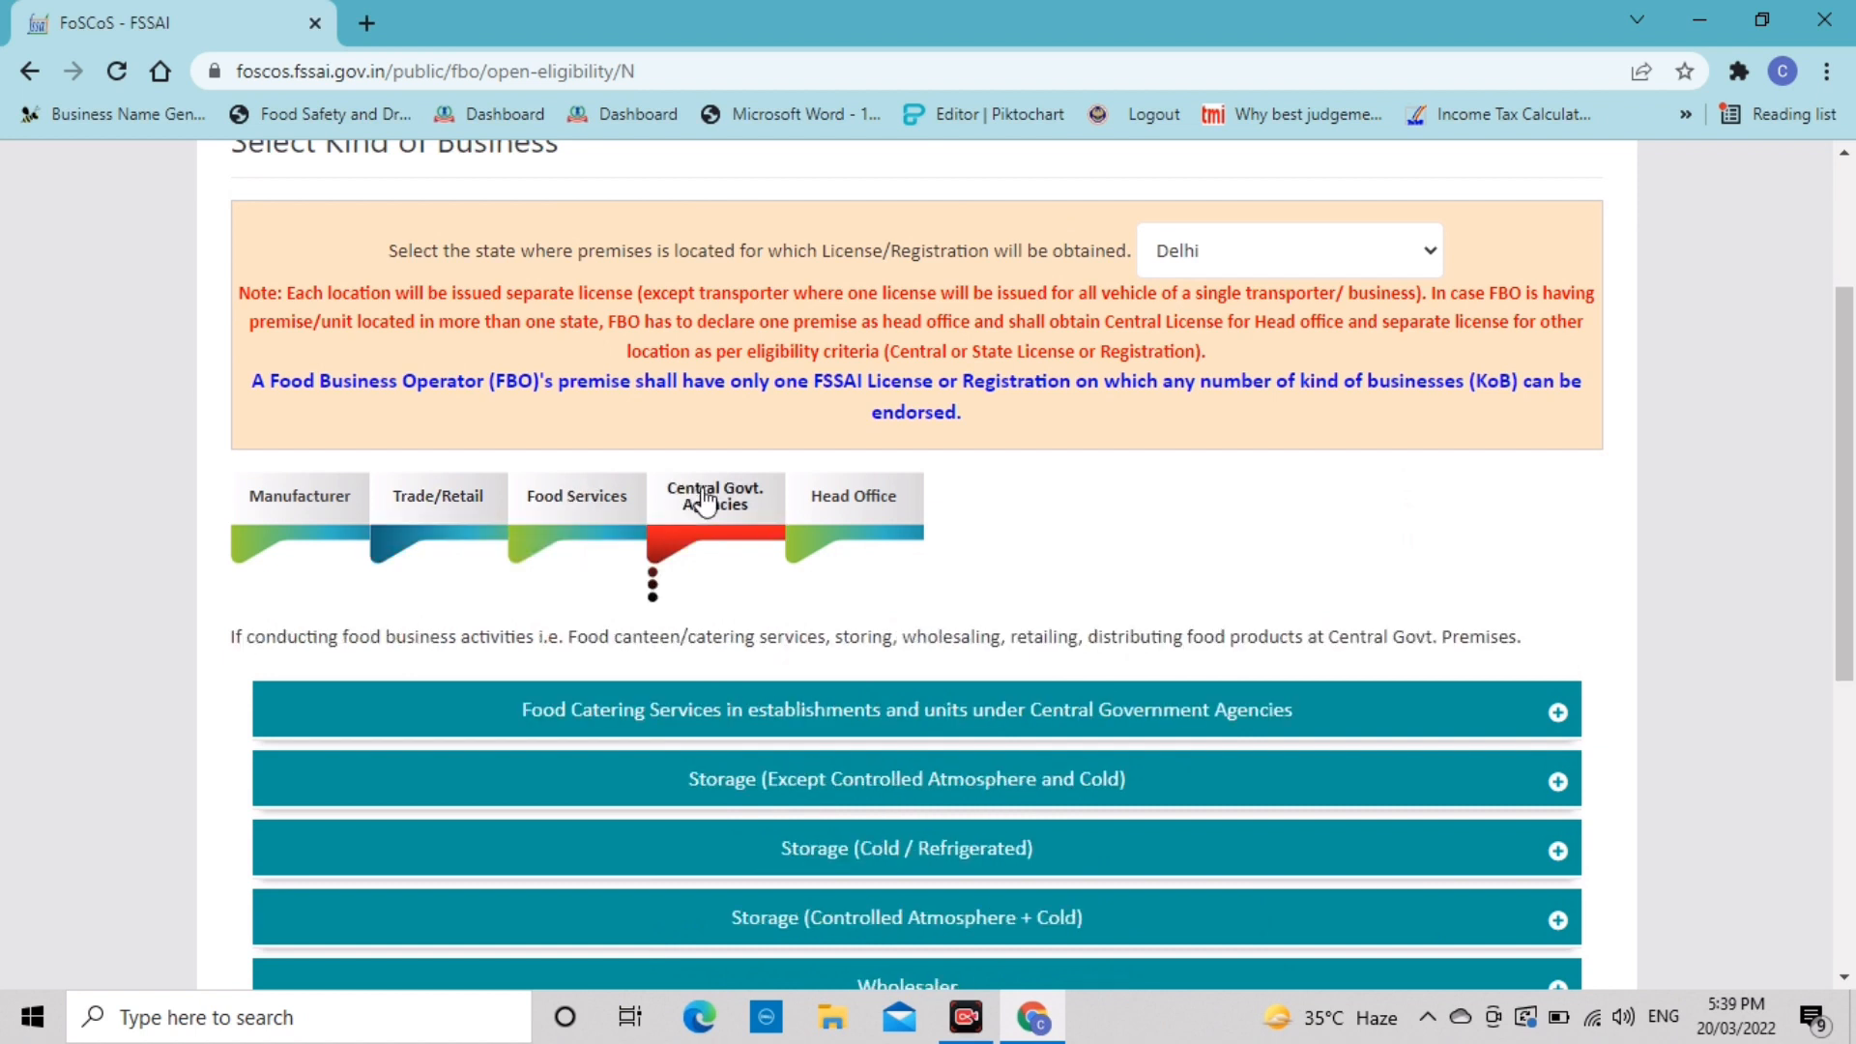
{"action": "left_click", "coordinate": [852, 517]}
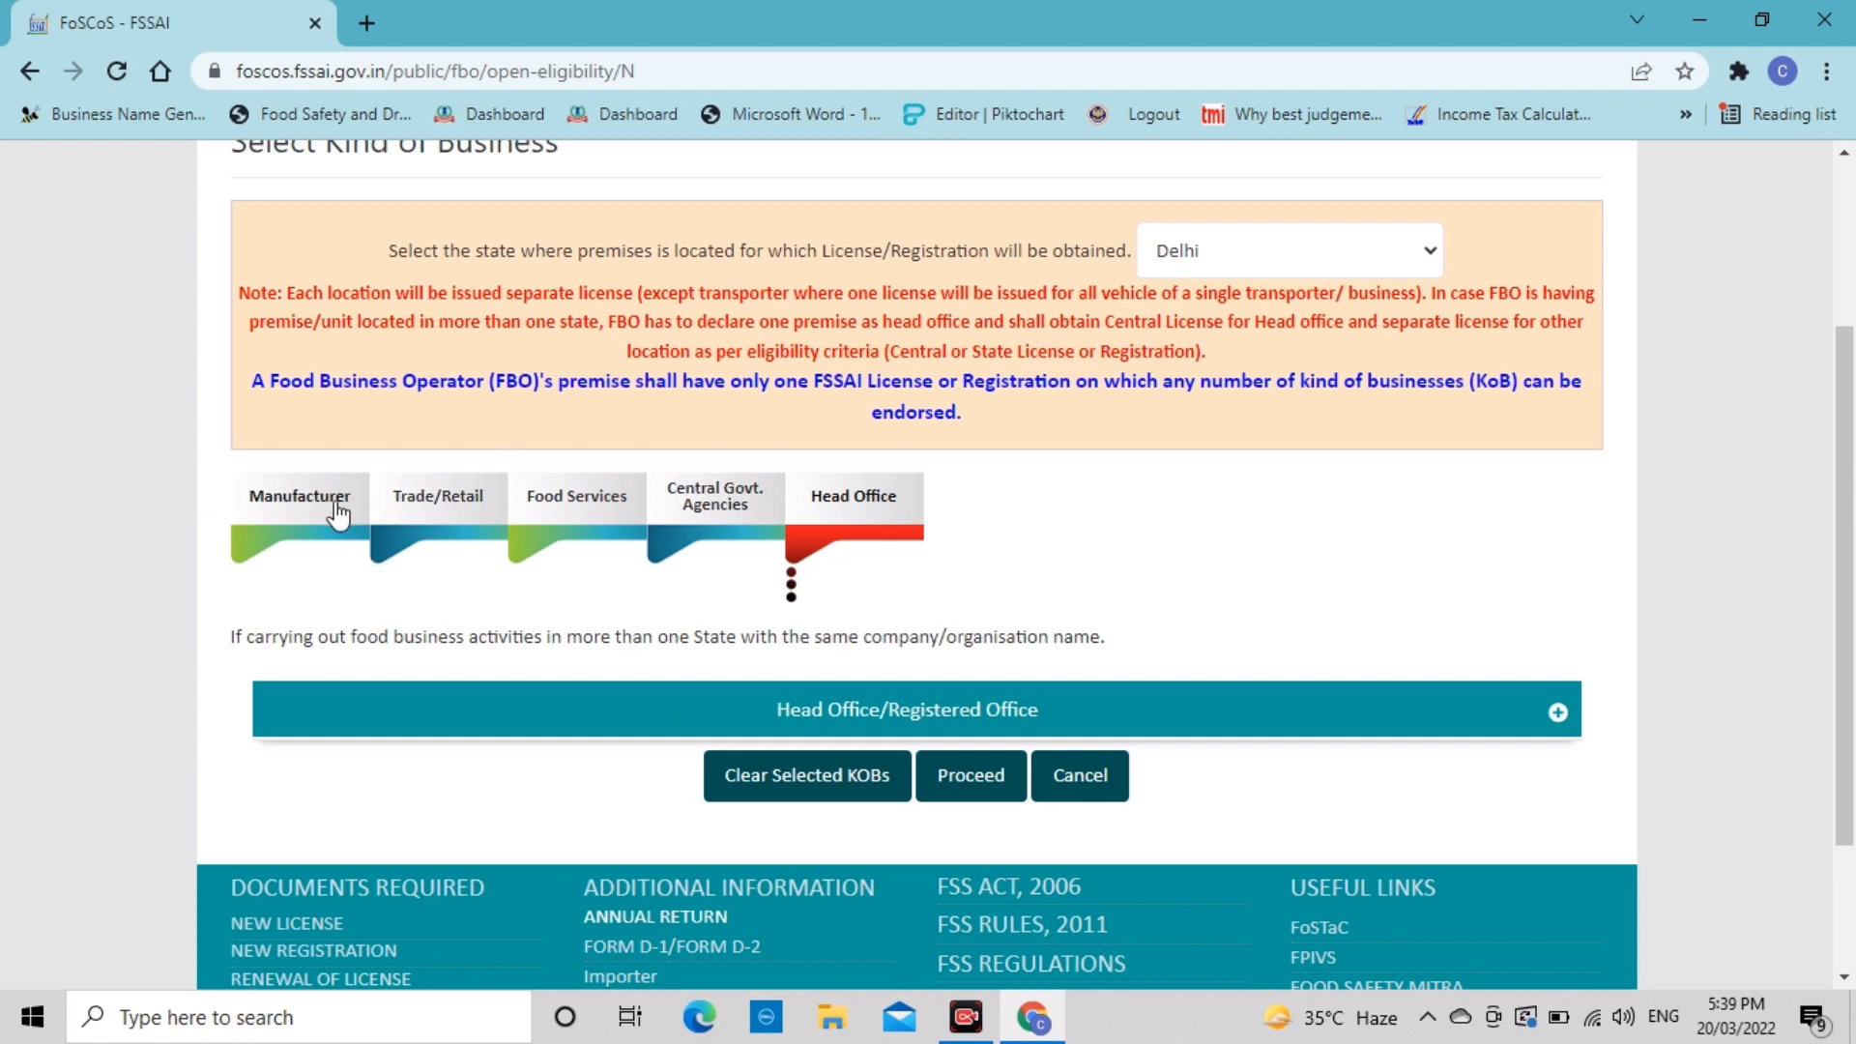
{"action": "left_click", "coordinate": [443, 513]}
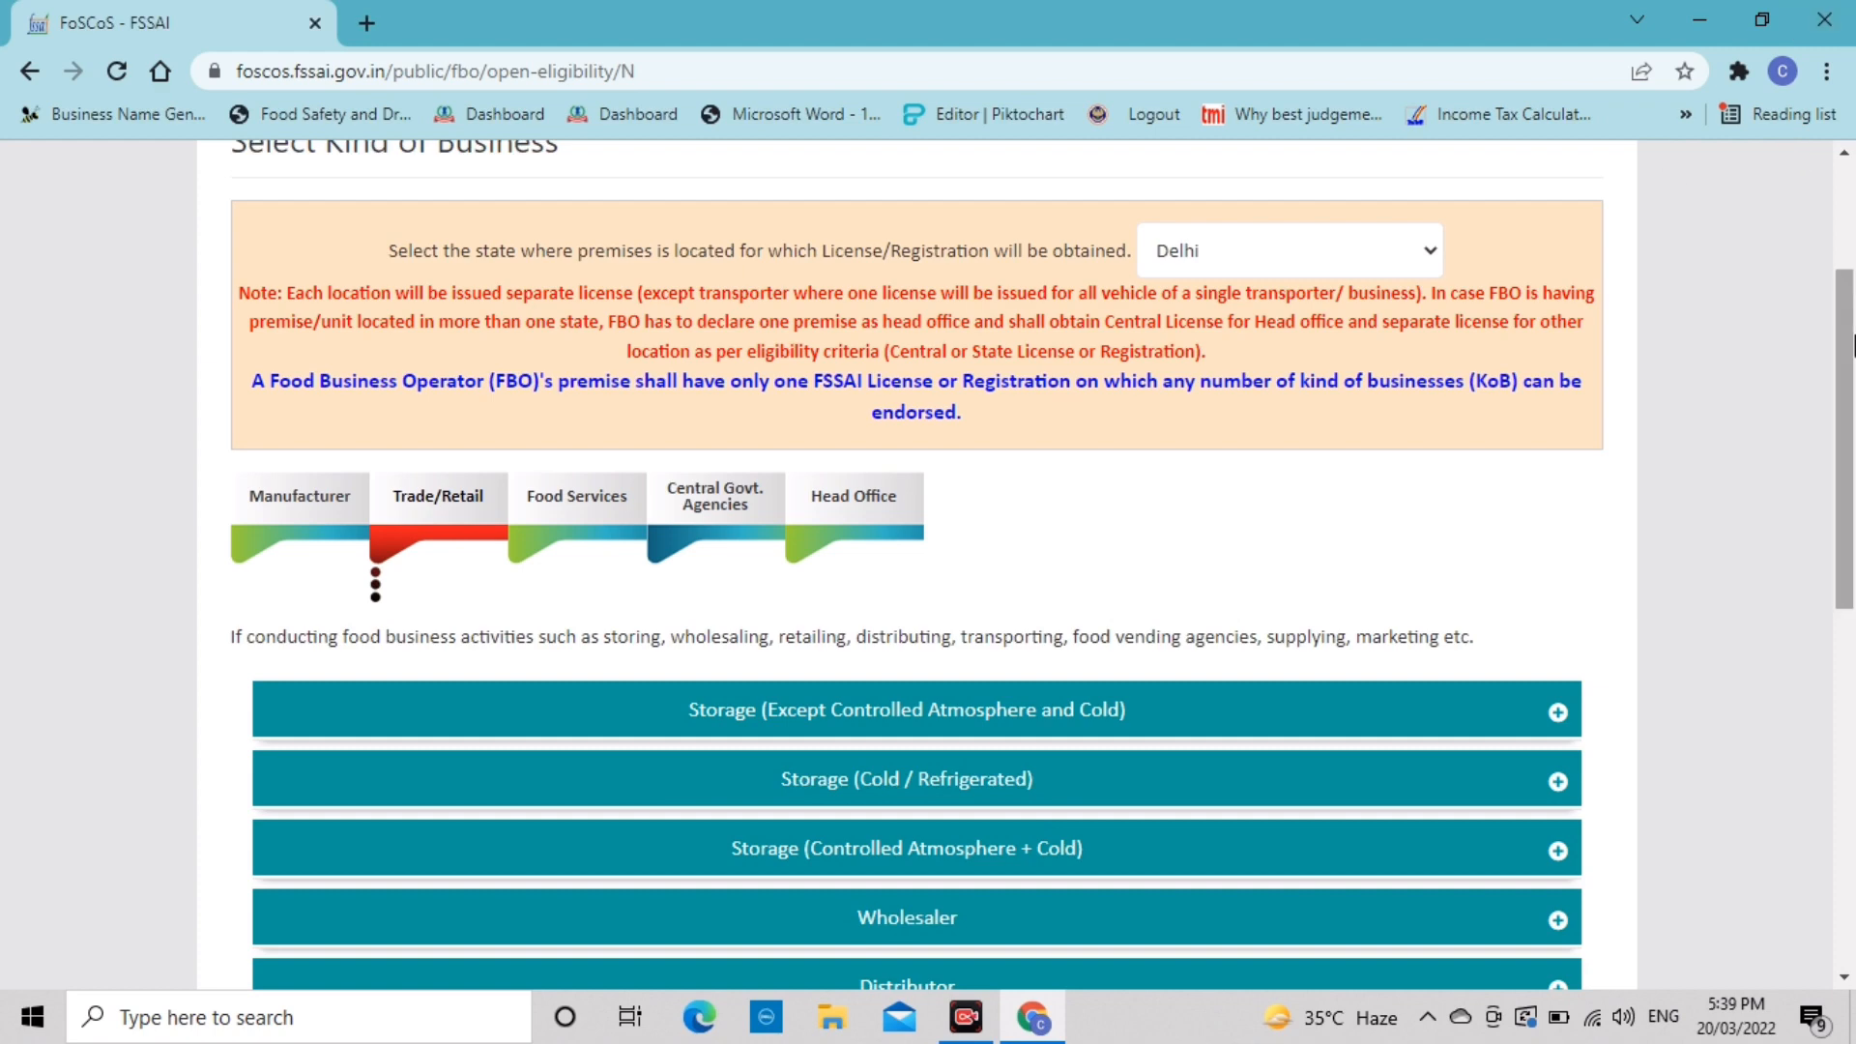
Expand the Wholesaler kind of business to reveal its turnover options
{"action": "scroll", "coordinate": [1852, 345], "scroll_direction": "down", "scroll_amount": 4}
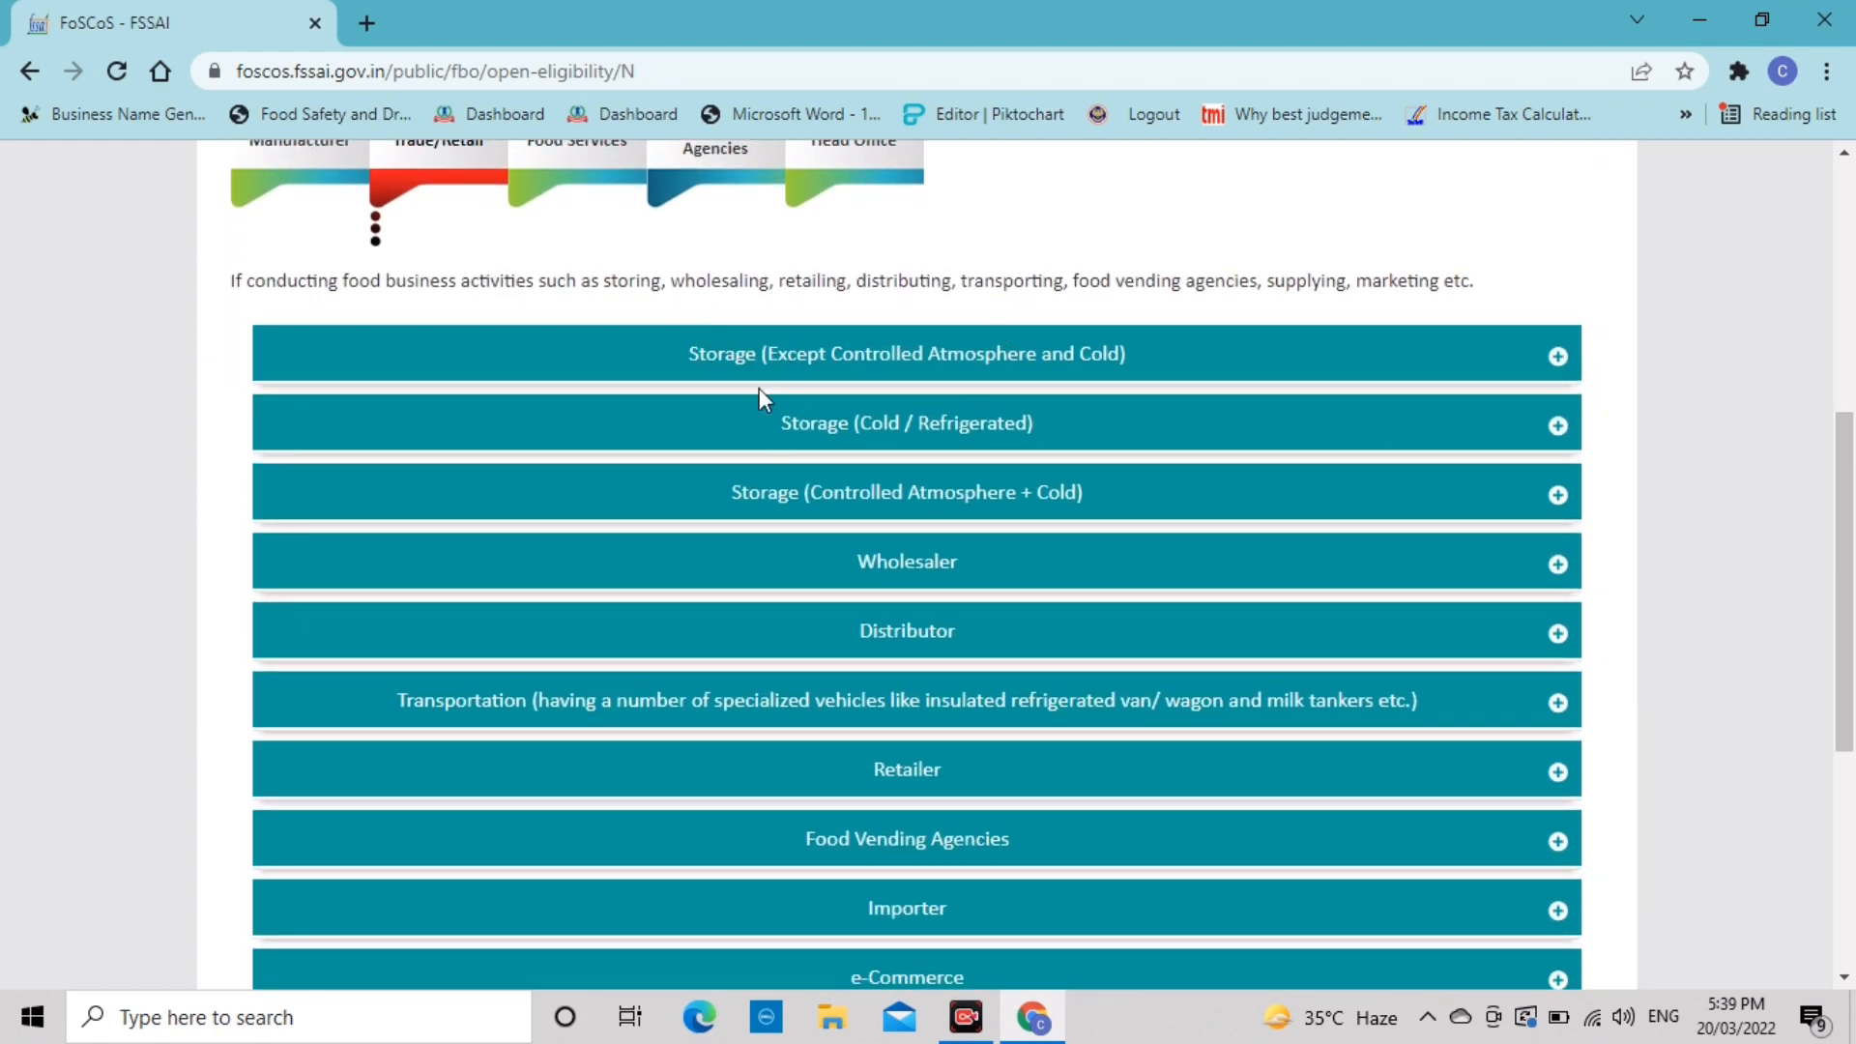
{"action": "double_click", "coordinate": [746, 503]}
{"action": "left_click", "coordinate": [918, 559]}
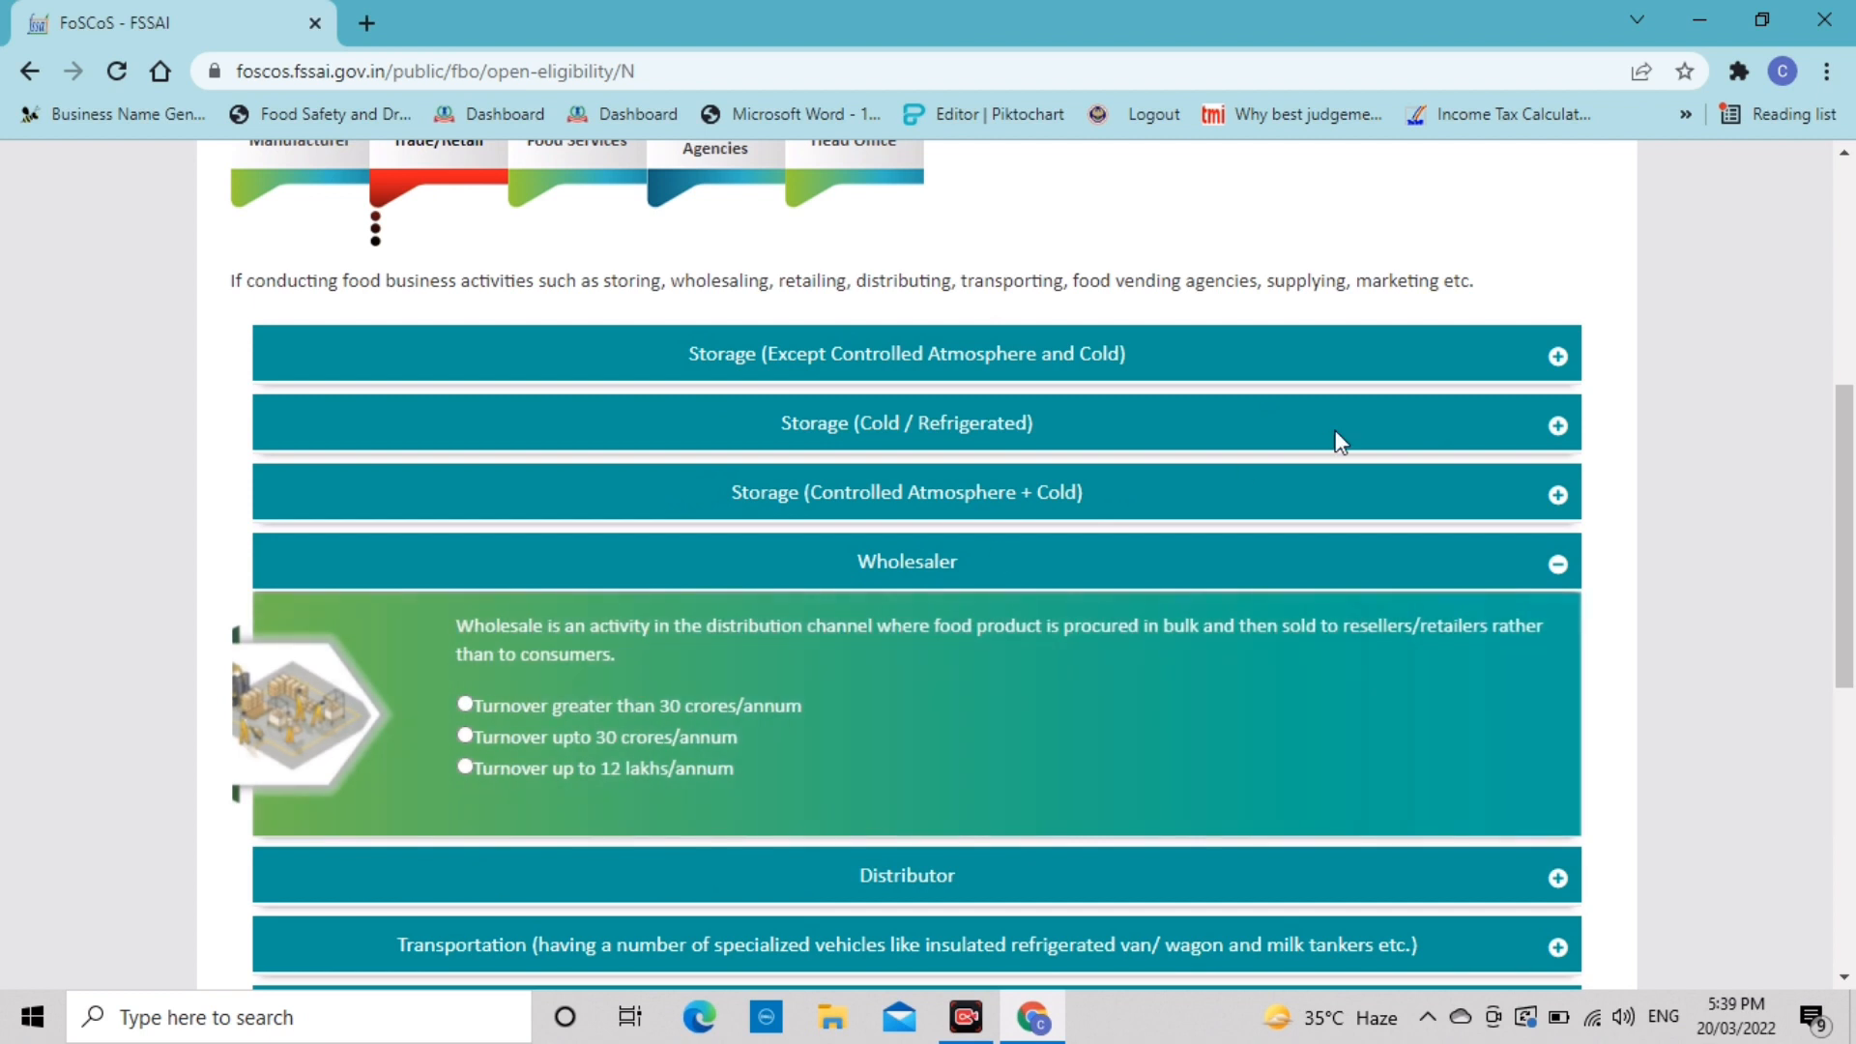
{"action": "scroll", "coordinate": [421, 556], "scroll_direction": "down", "scroll_amount": 4}
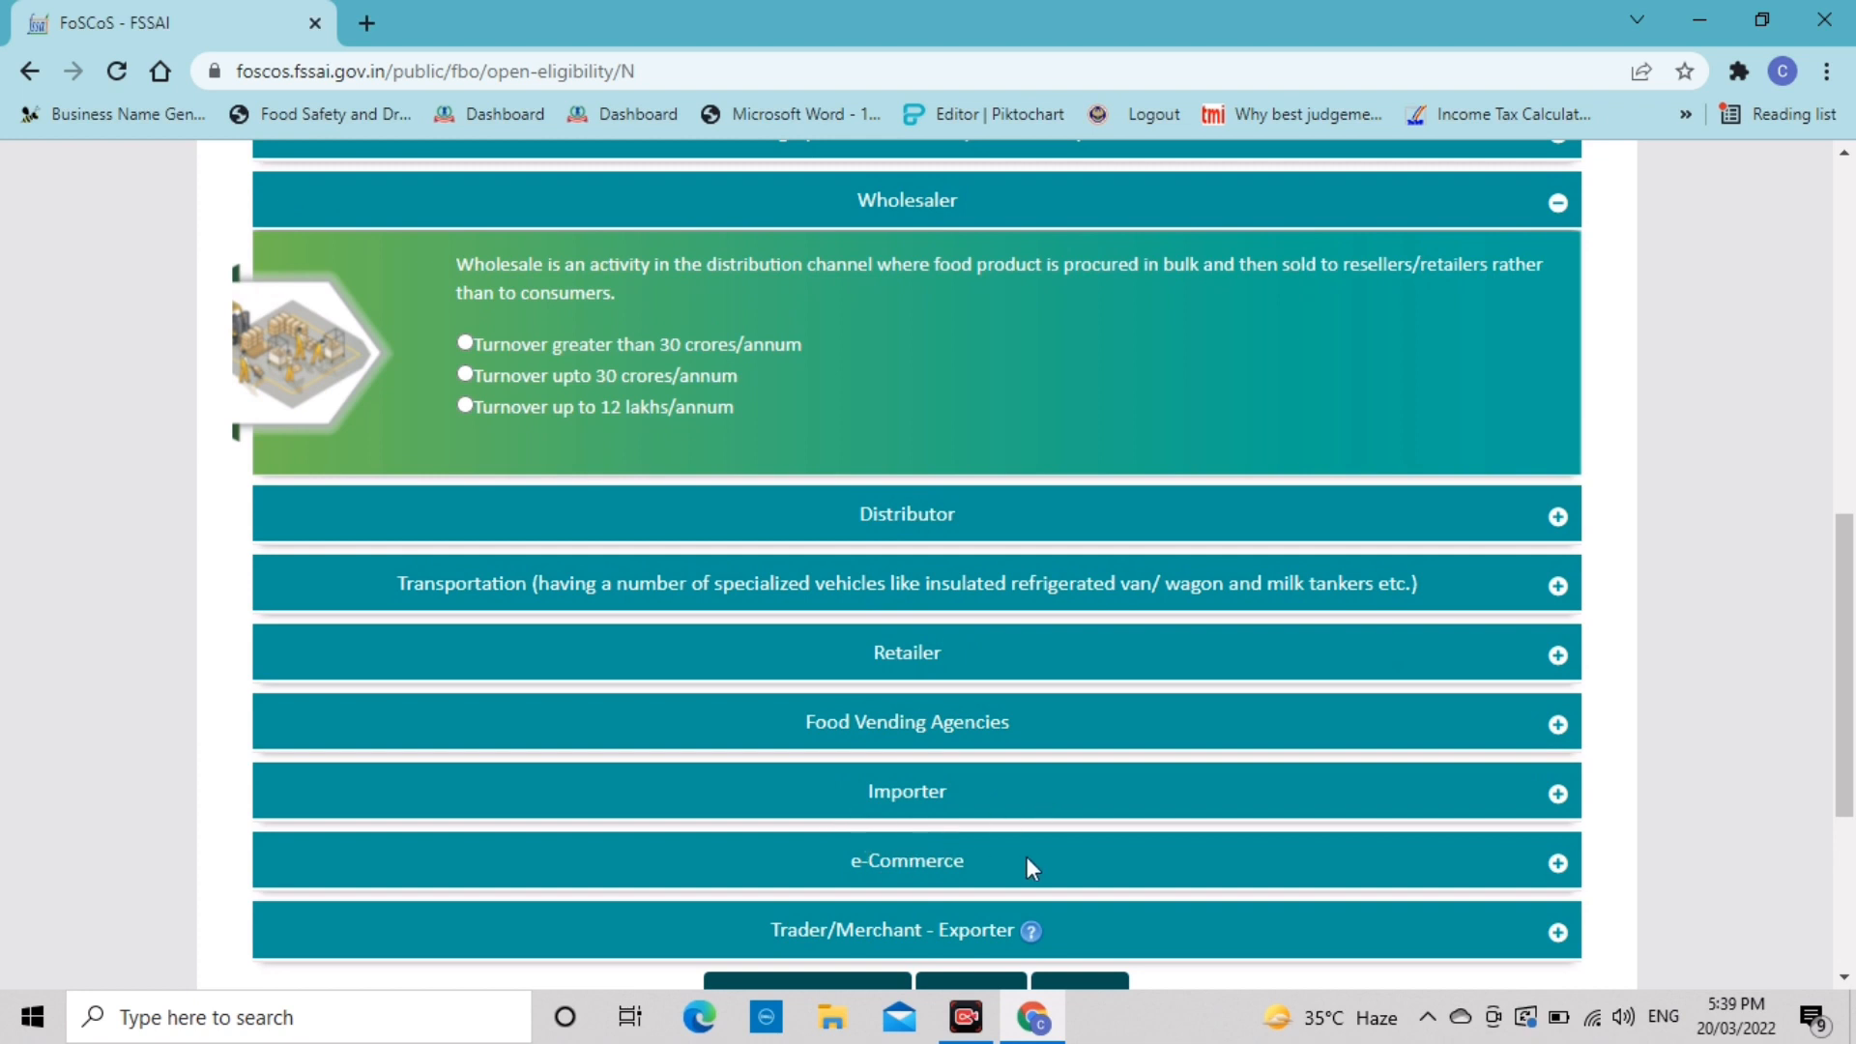
{"action": "left_click", "coordinate": [995, 923]}
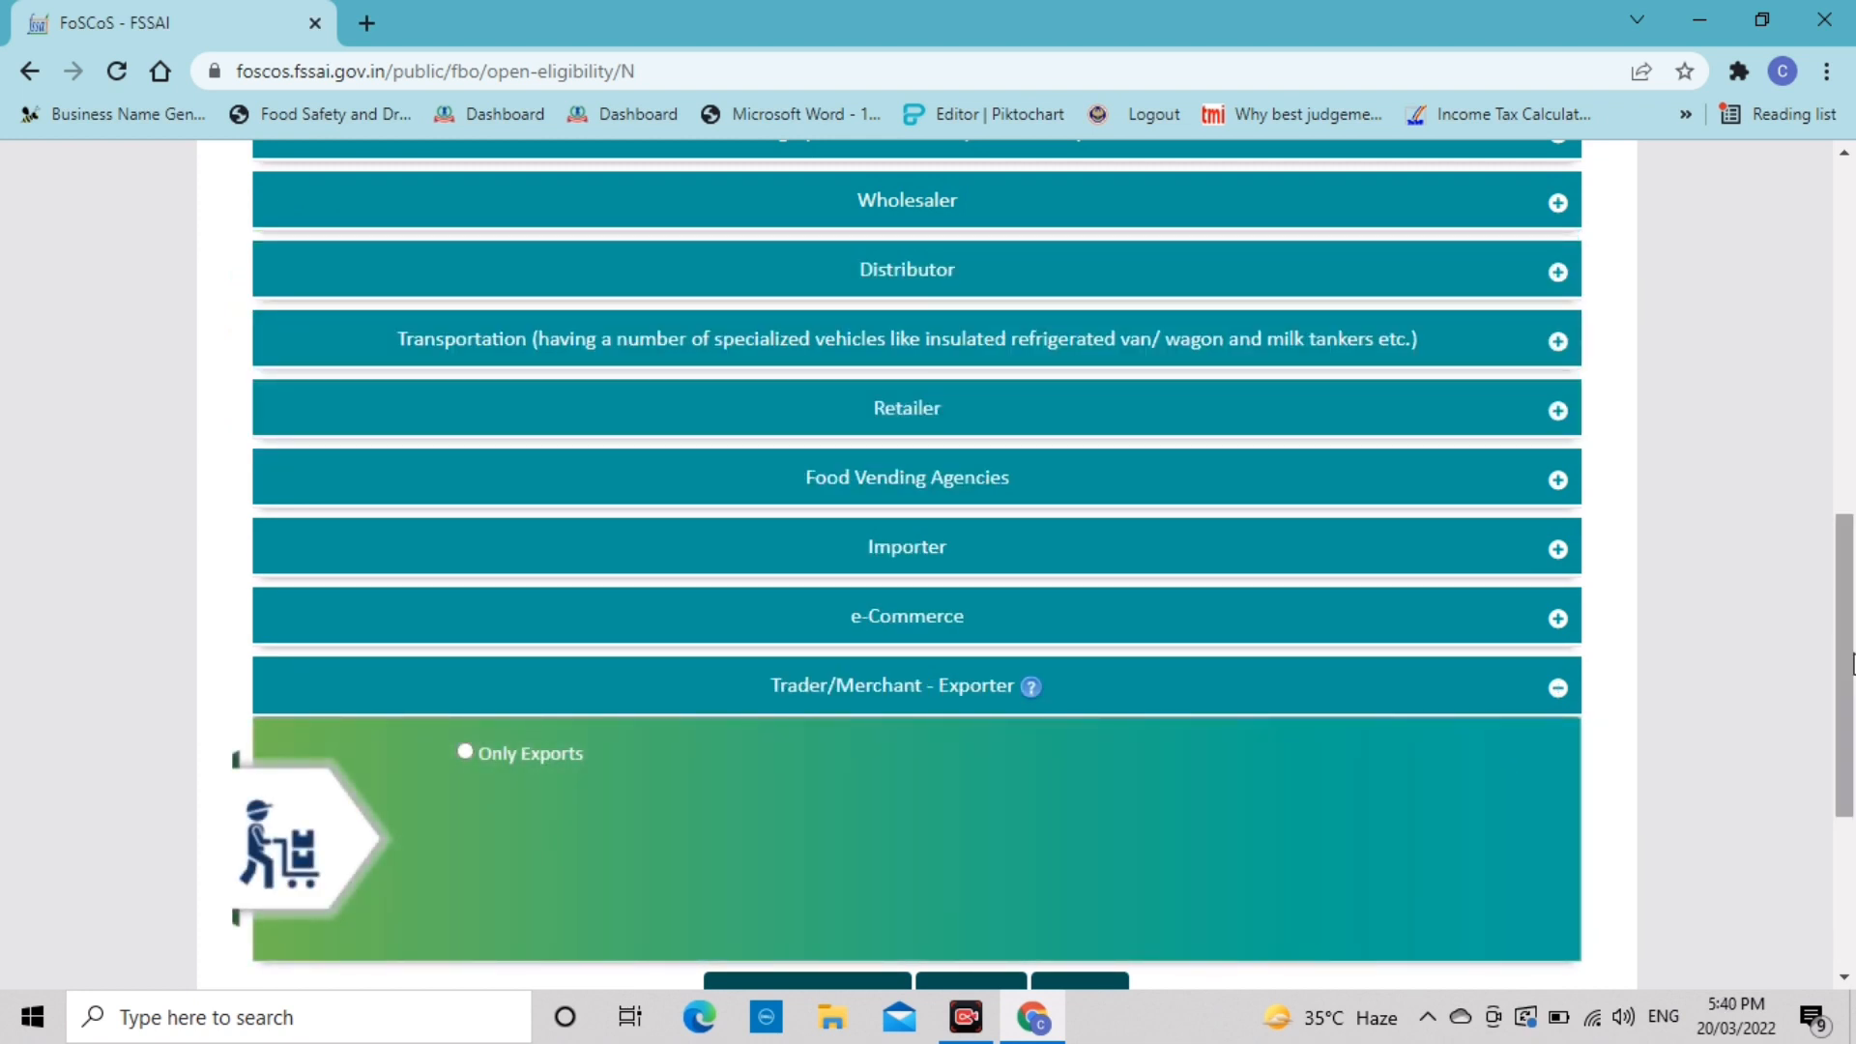
{"action": "scroll", "coordinate": [1824, 382], "scroll_direction": "up", "scroll_amount": 5}
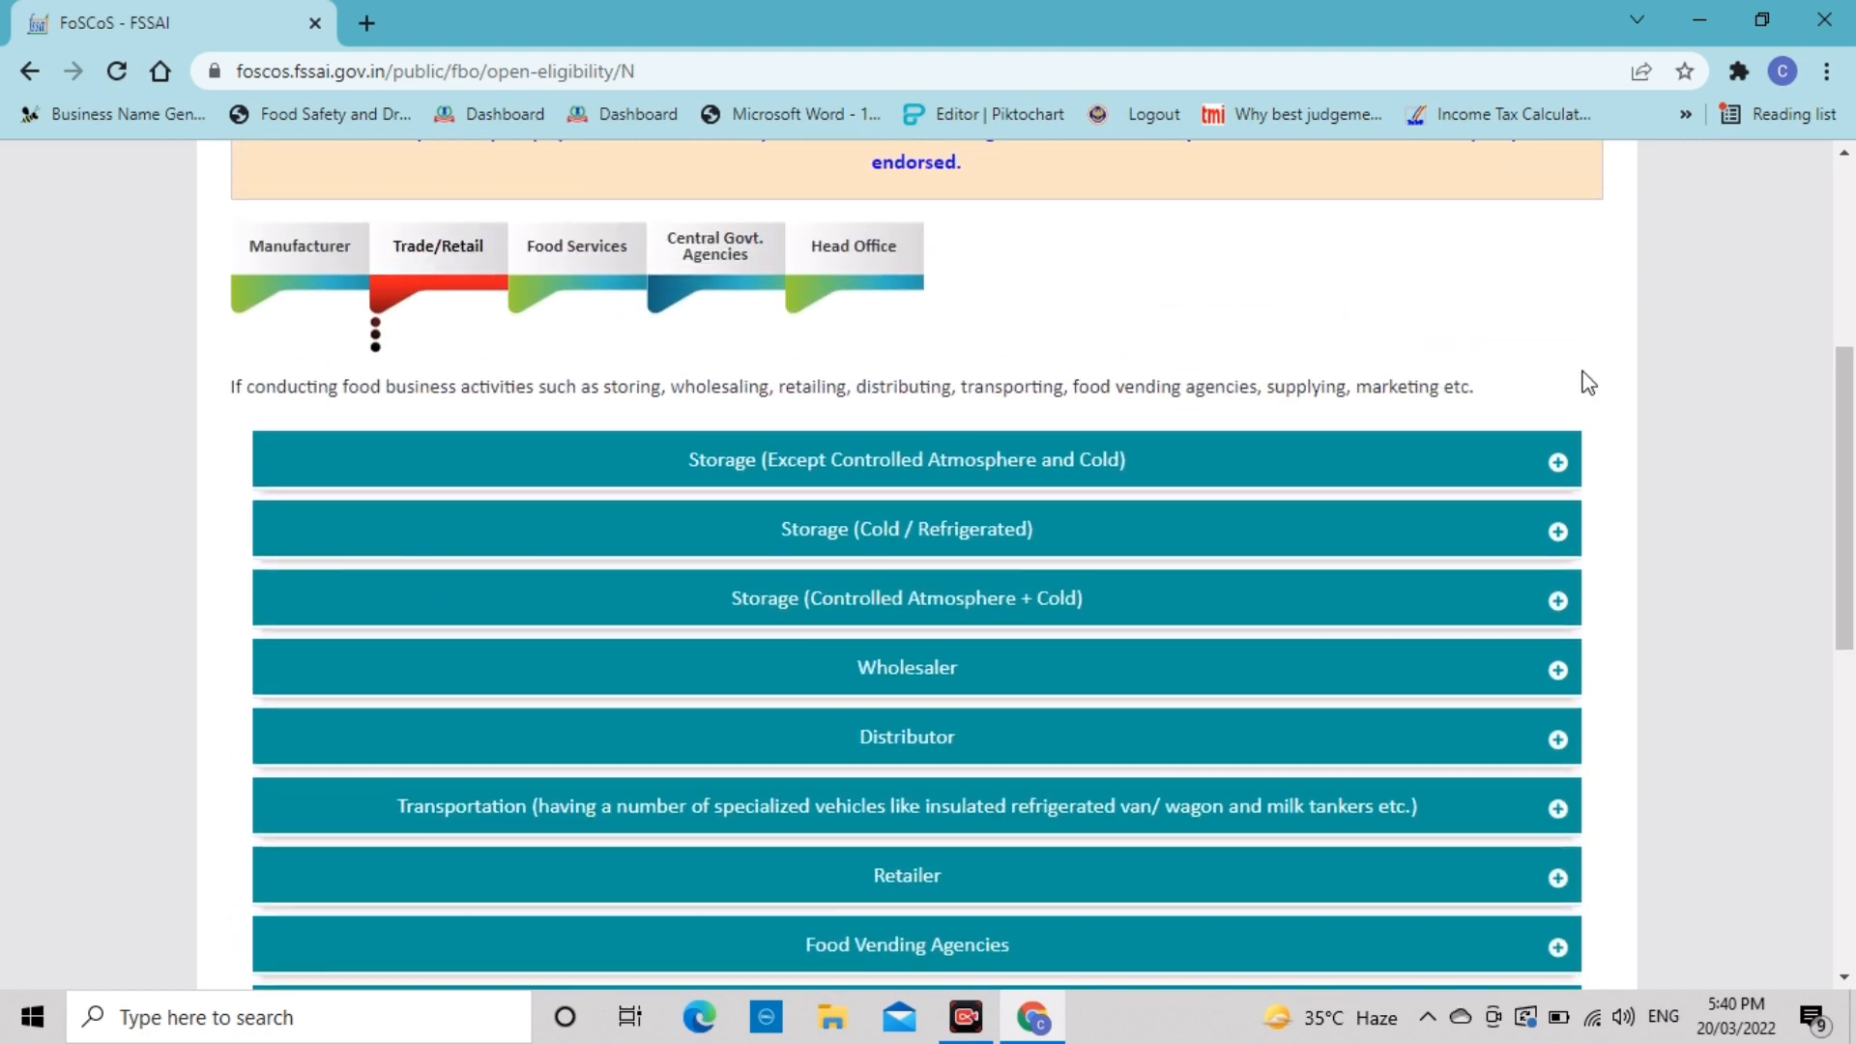
{"action": "left_click_drag", "start_coordinate": [1846, 401], "coordinate": [1850, 484]}
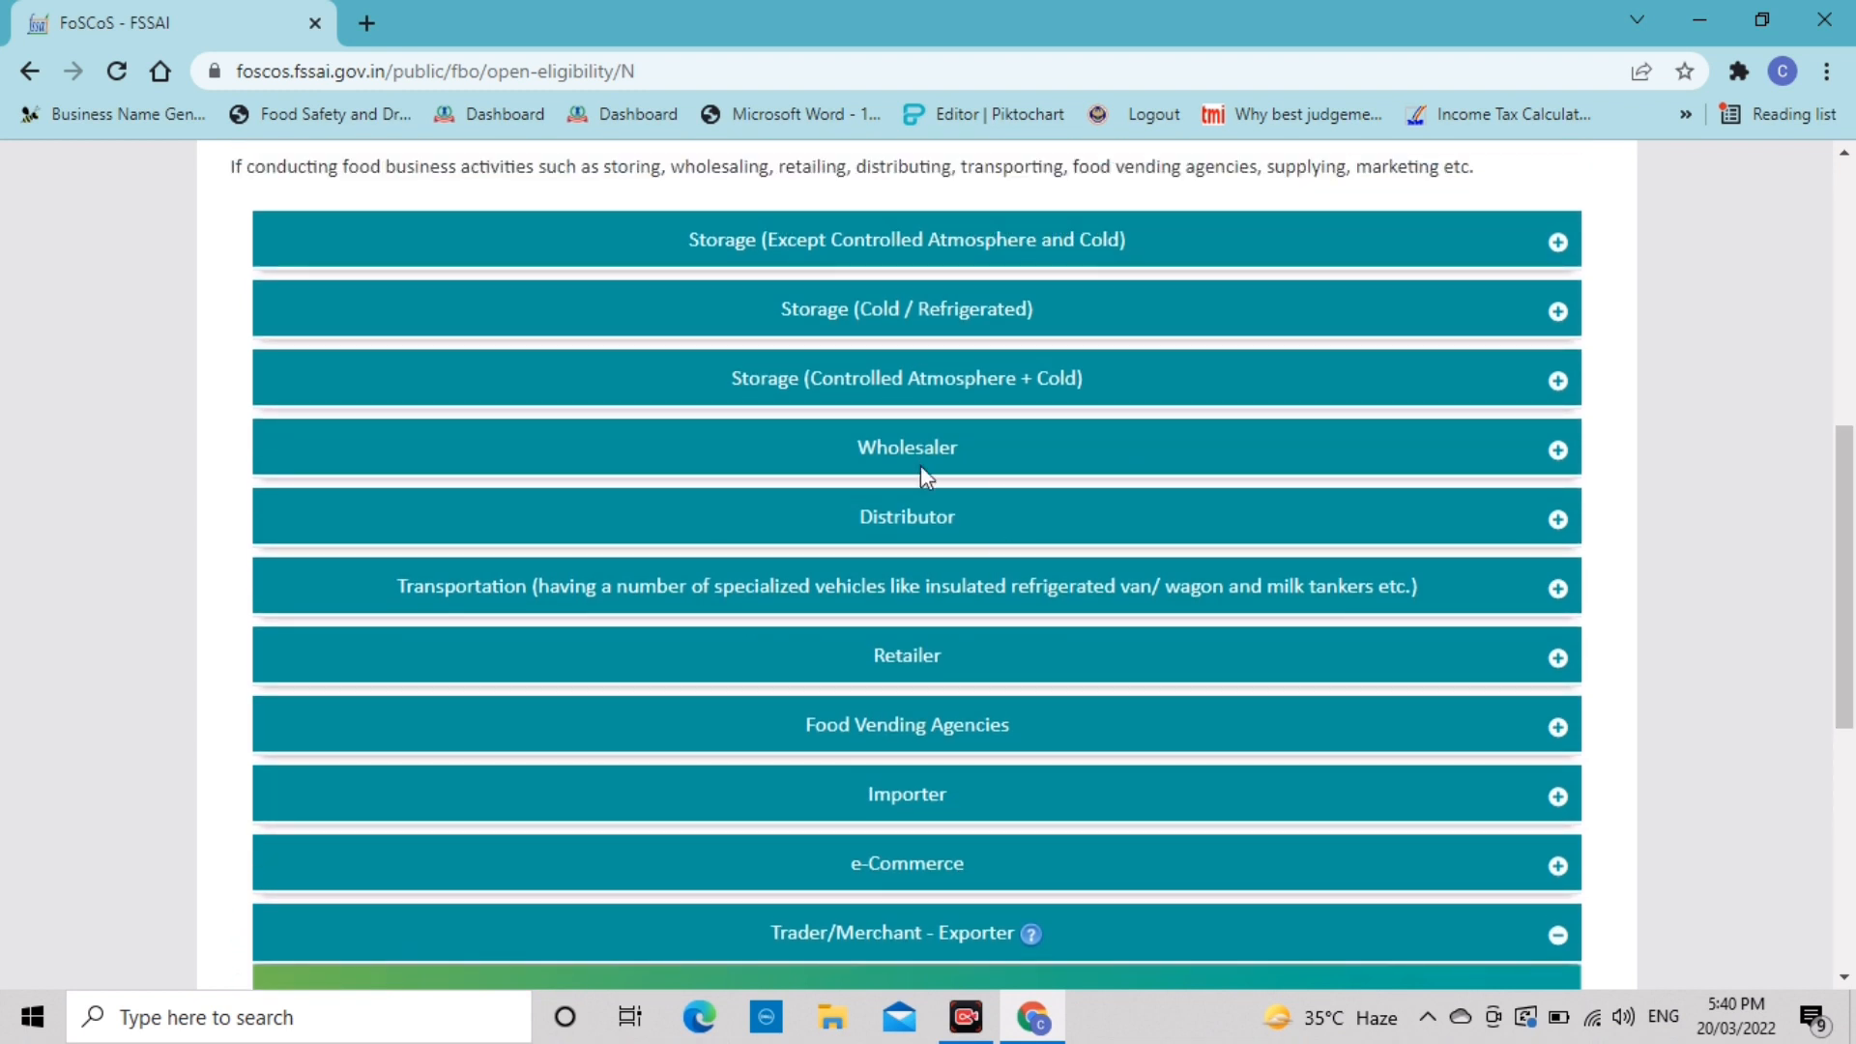
{"action": "left_click", "coordinate": [1558, 450]}
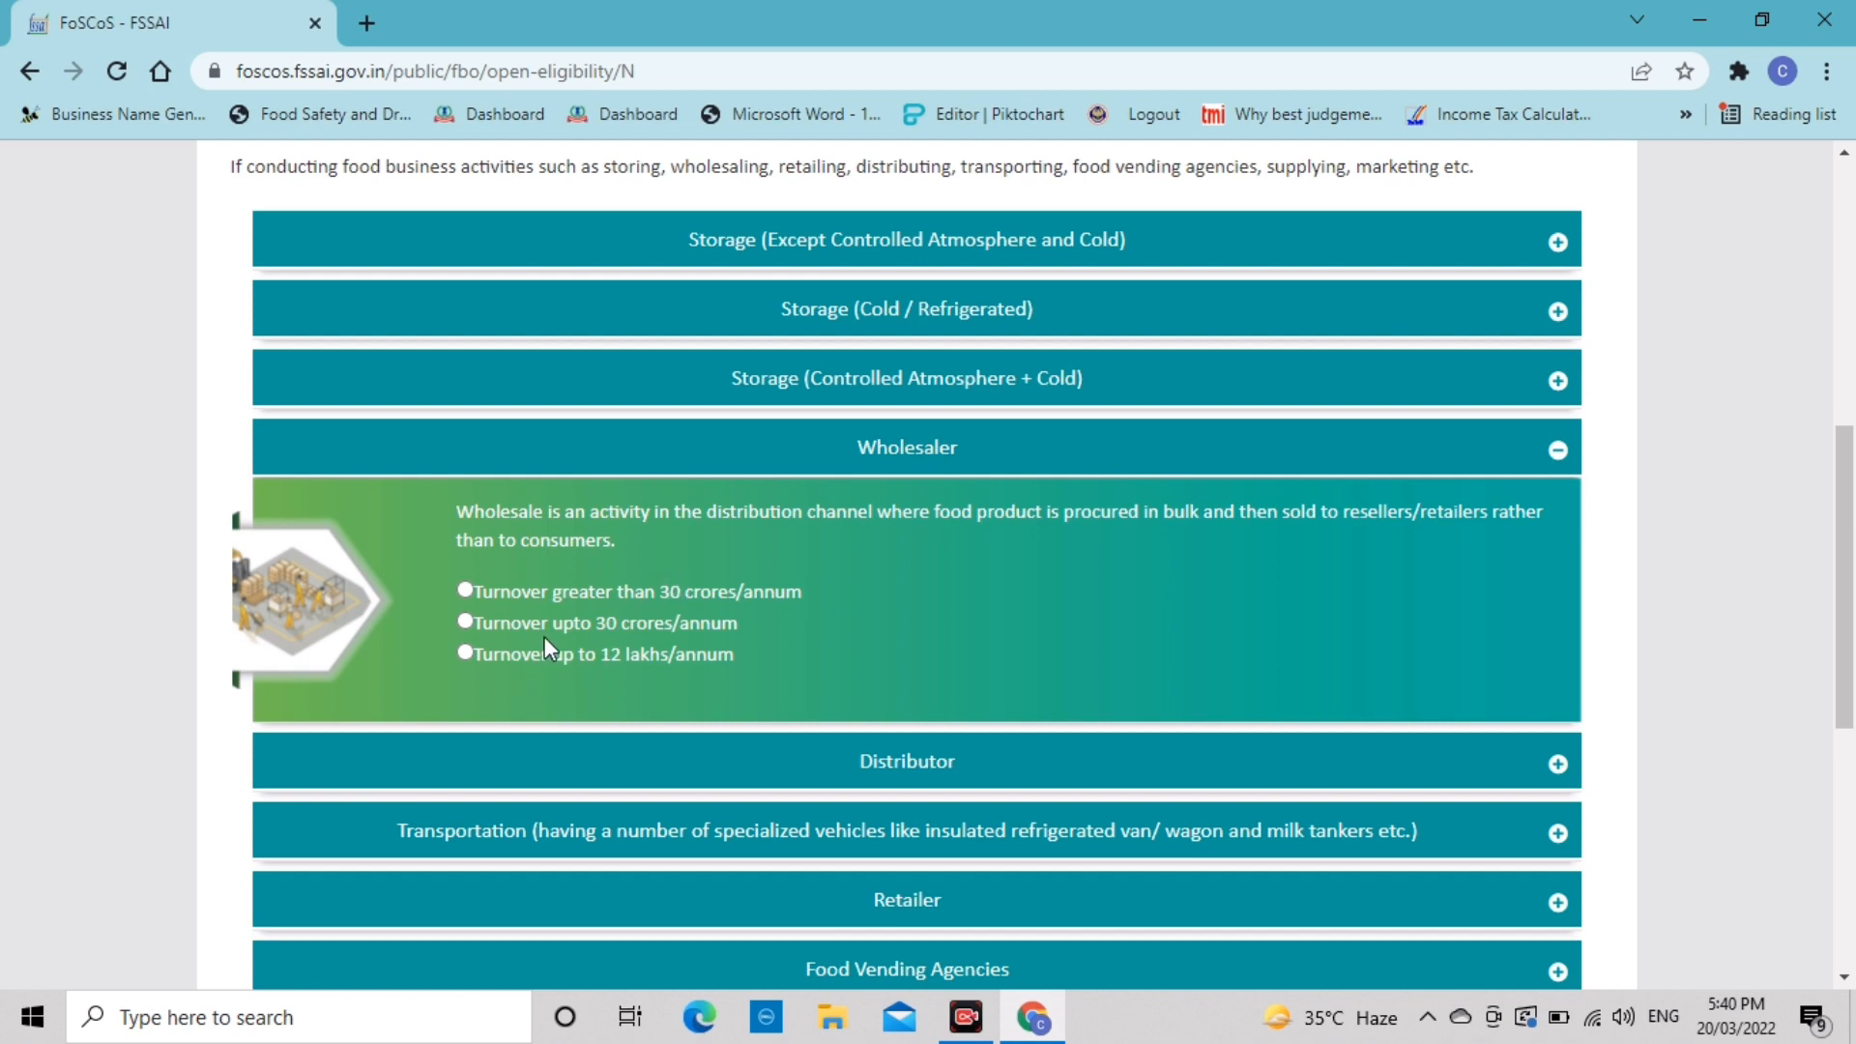
Choose turnover up to 12 lakhs/annum and proceed to check eligibility
{"action": "left_click", "coordinate": [466, 653]}
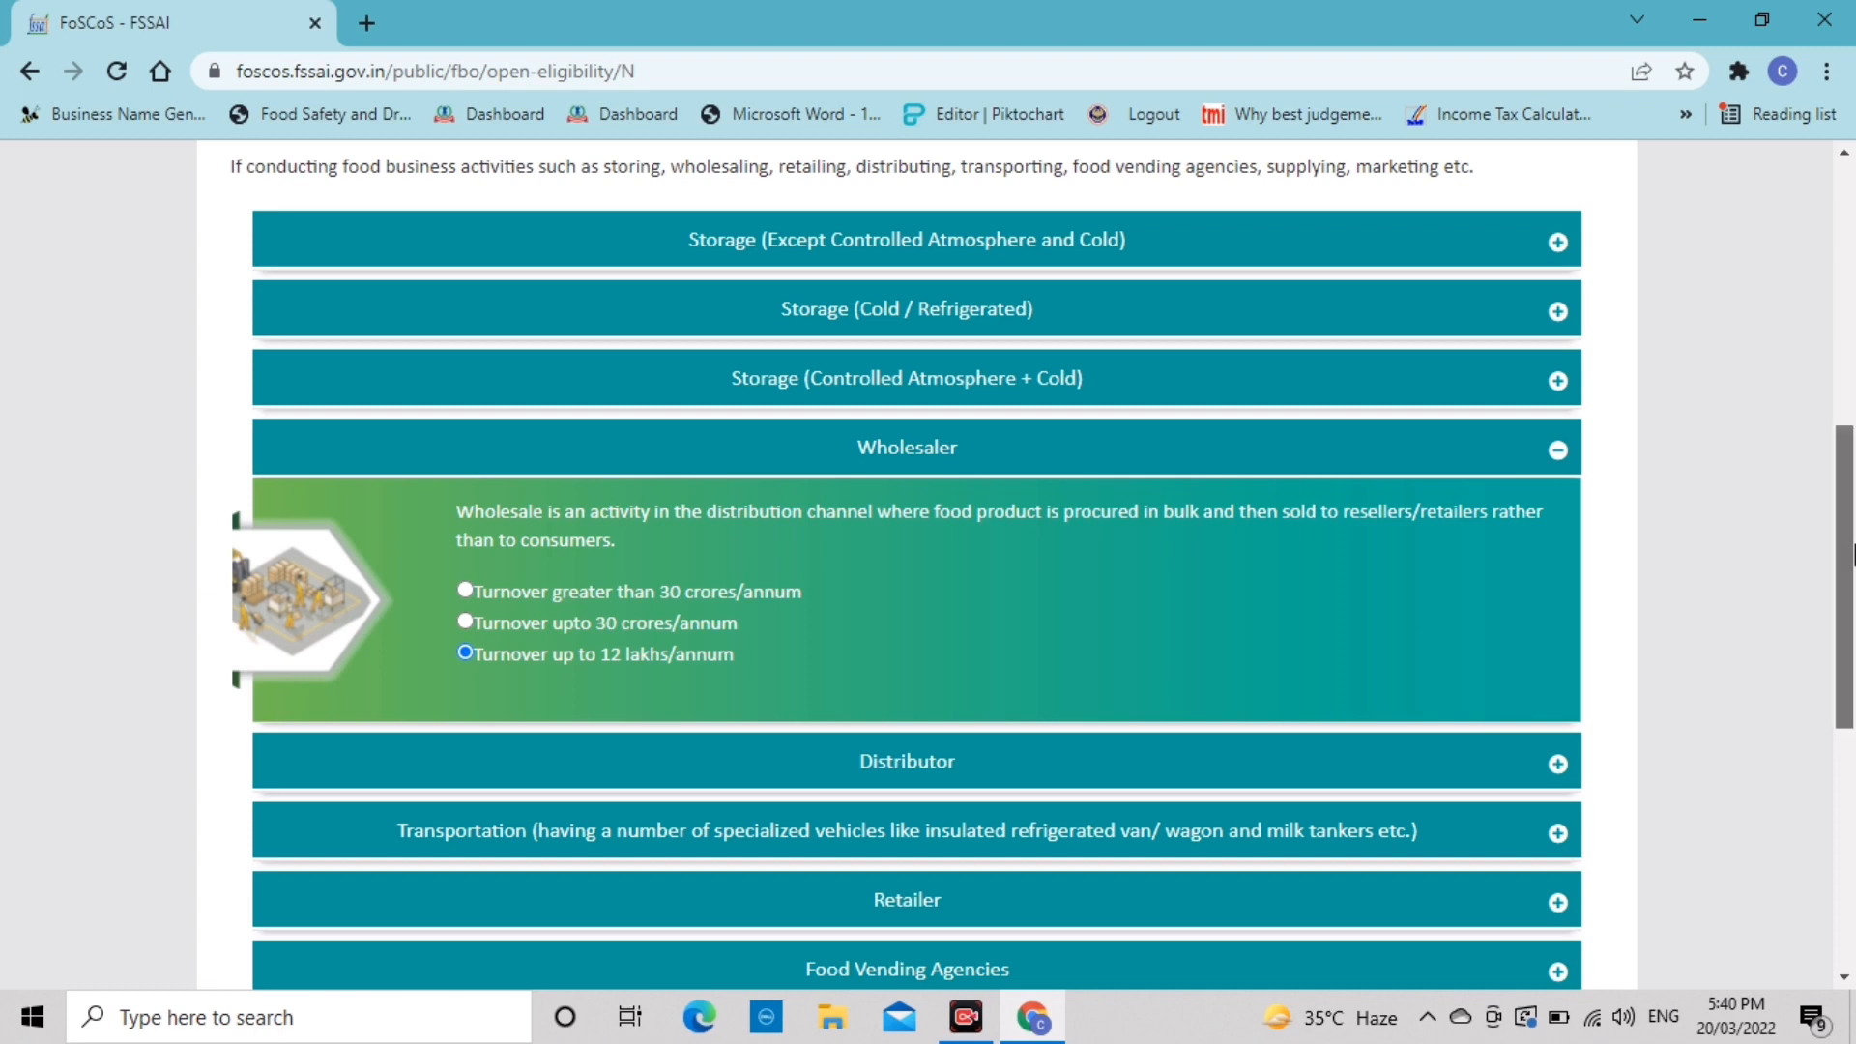
{"action": "left_click_drag", "start_coordinate": [1849, 555], "coordinate": [1849, 749]}
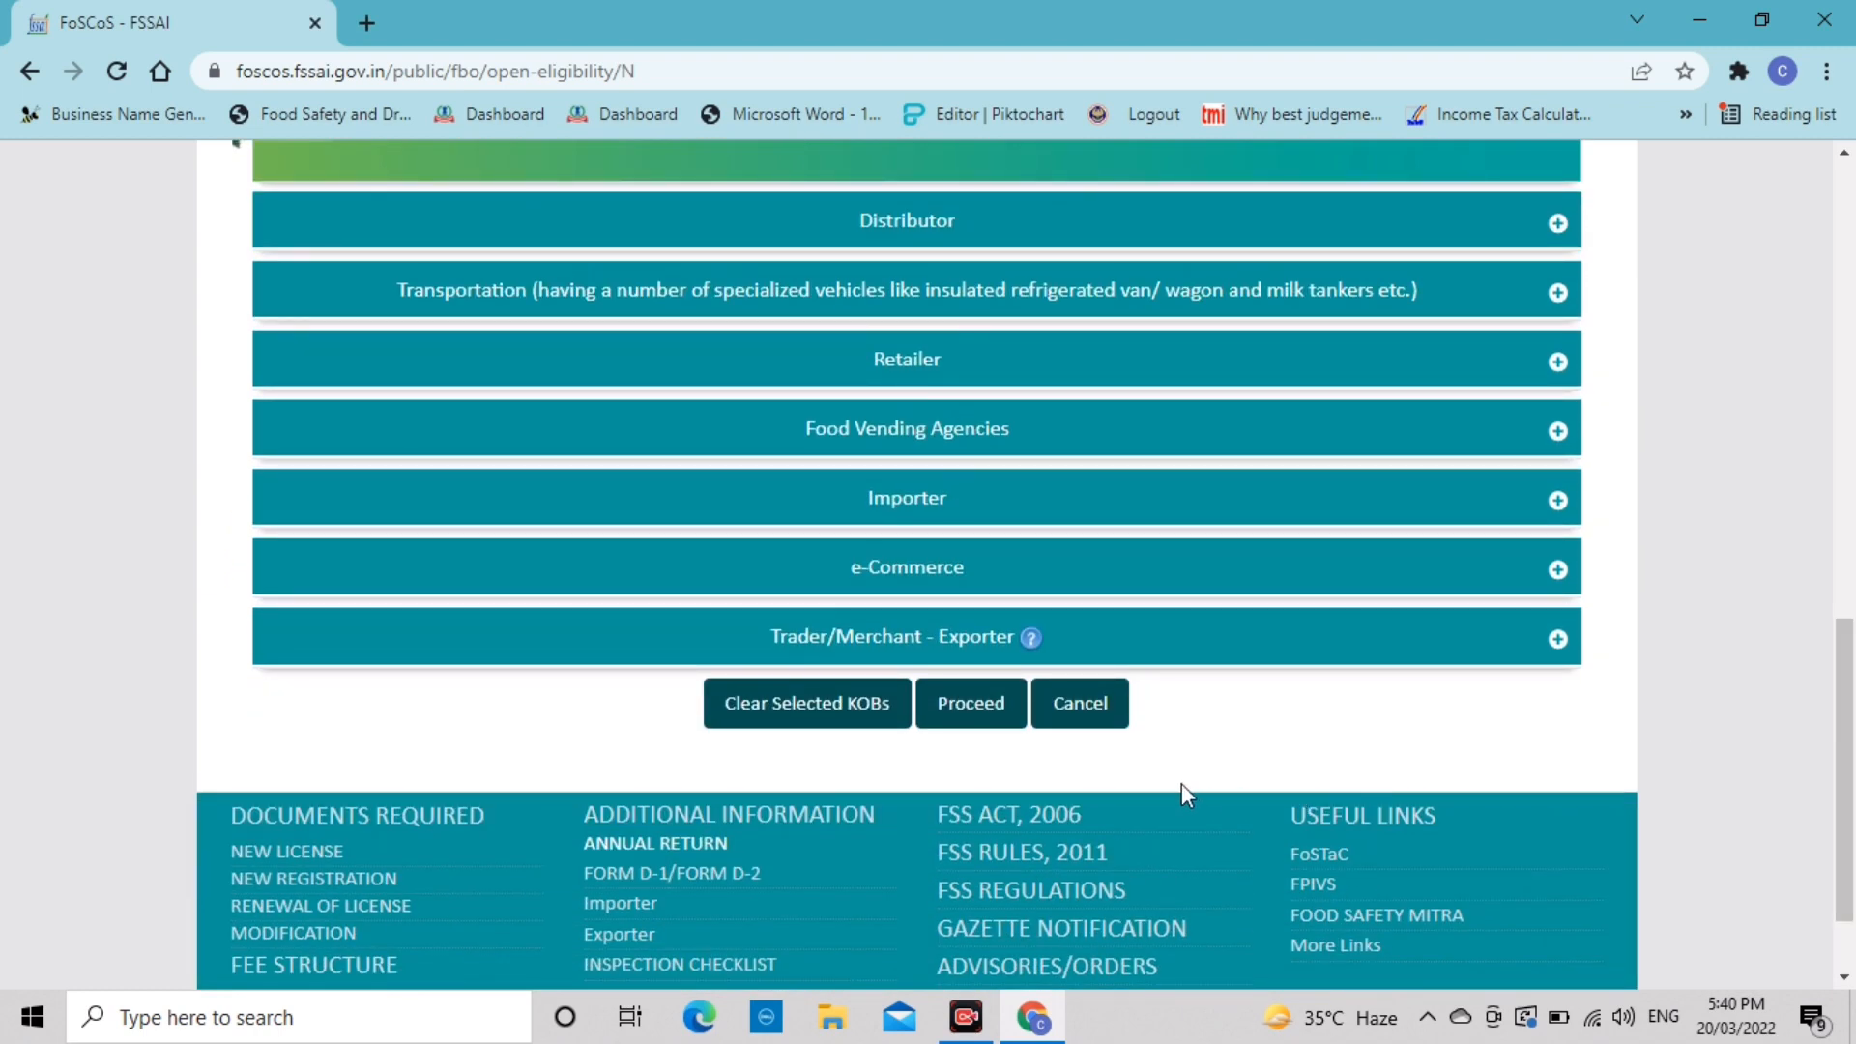
{"action": "left_click", "coordinate": [989, 718]}
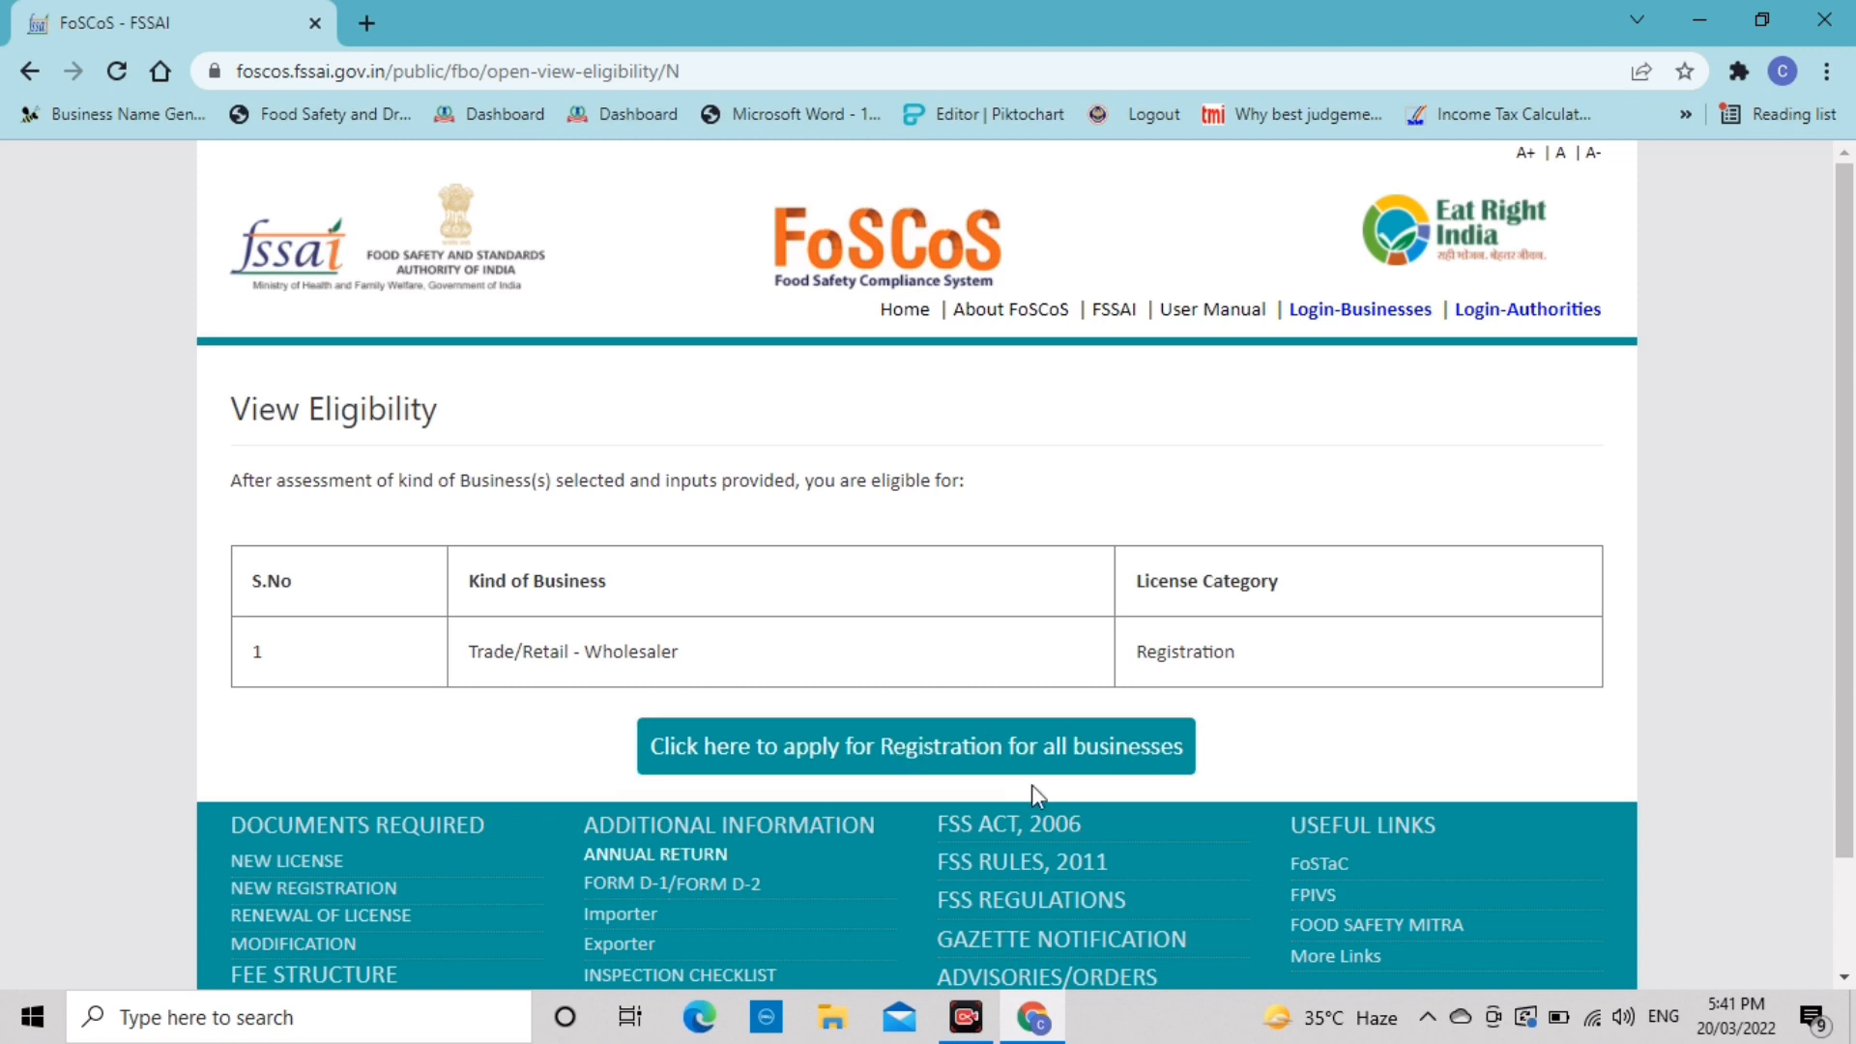
Apply for Registration as Trade/Retail - Wholesaler to open Form A
{"action": "left_click", "coordinate": [954, 750]}
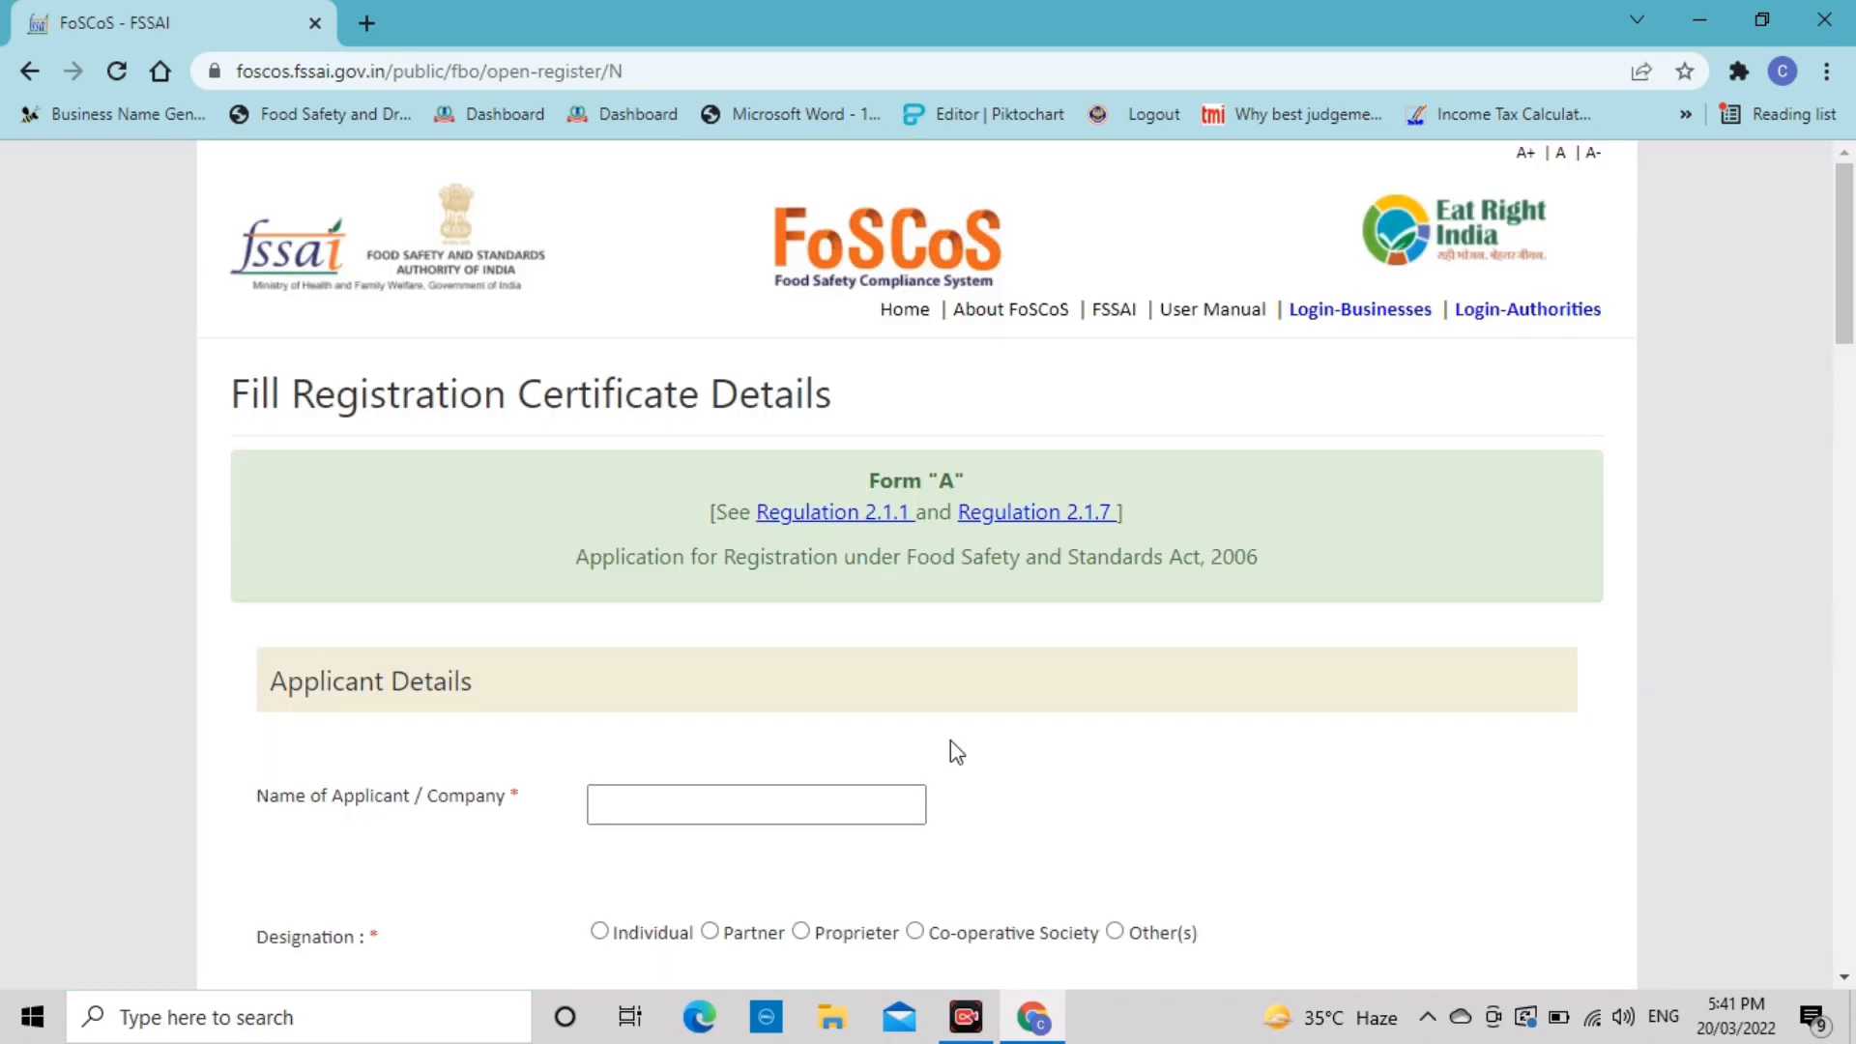
{"action": "scroll", "coordinate": [949, 741], "scroll_direction": "down", "scroll_amount": 2}
{"action": "scroll", "coordinate": [949, 740], "scroll_direction": "down", "scroll_amount": 1}
{"action": "scroll", "coordinate": [949, 740], "scroll_direction": "up", "scroll_amount": 1}
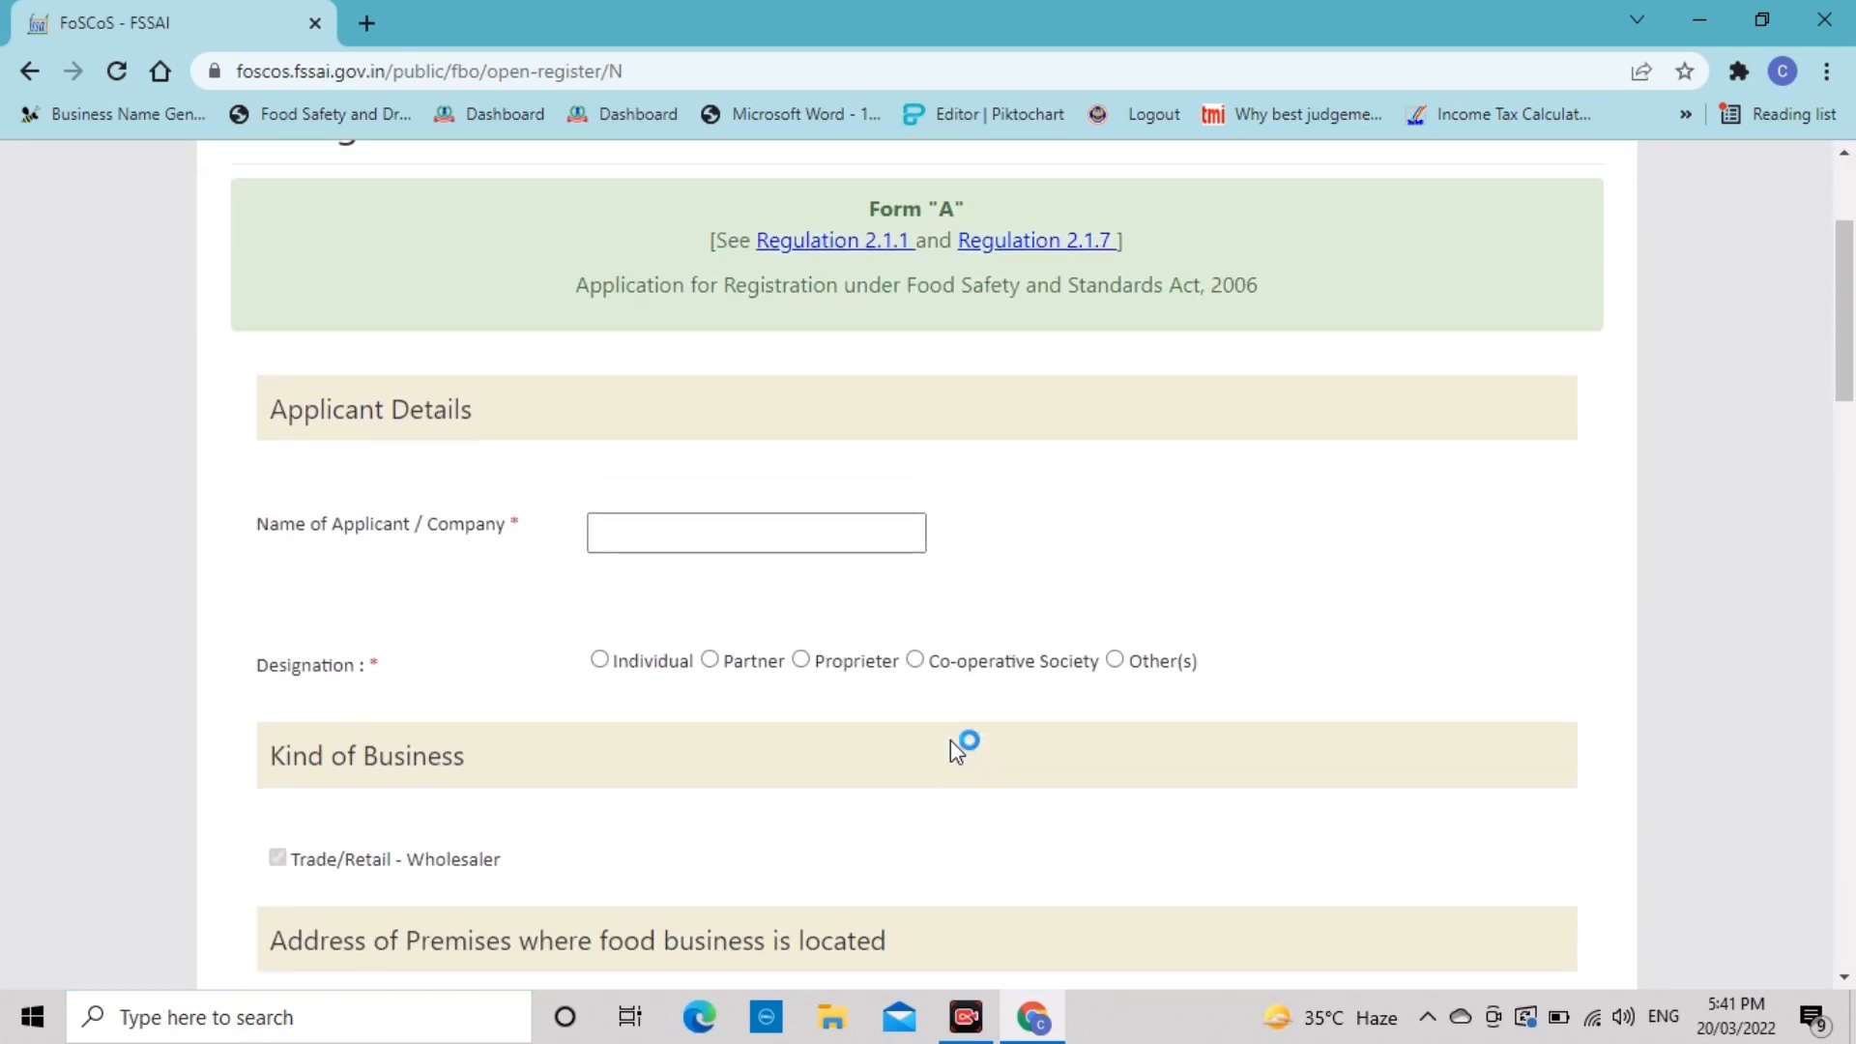
Enter the applicant's name and set the designation to Individual
{"action": "left_click", "coordinate": [670, 518]}
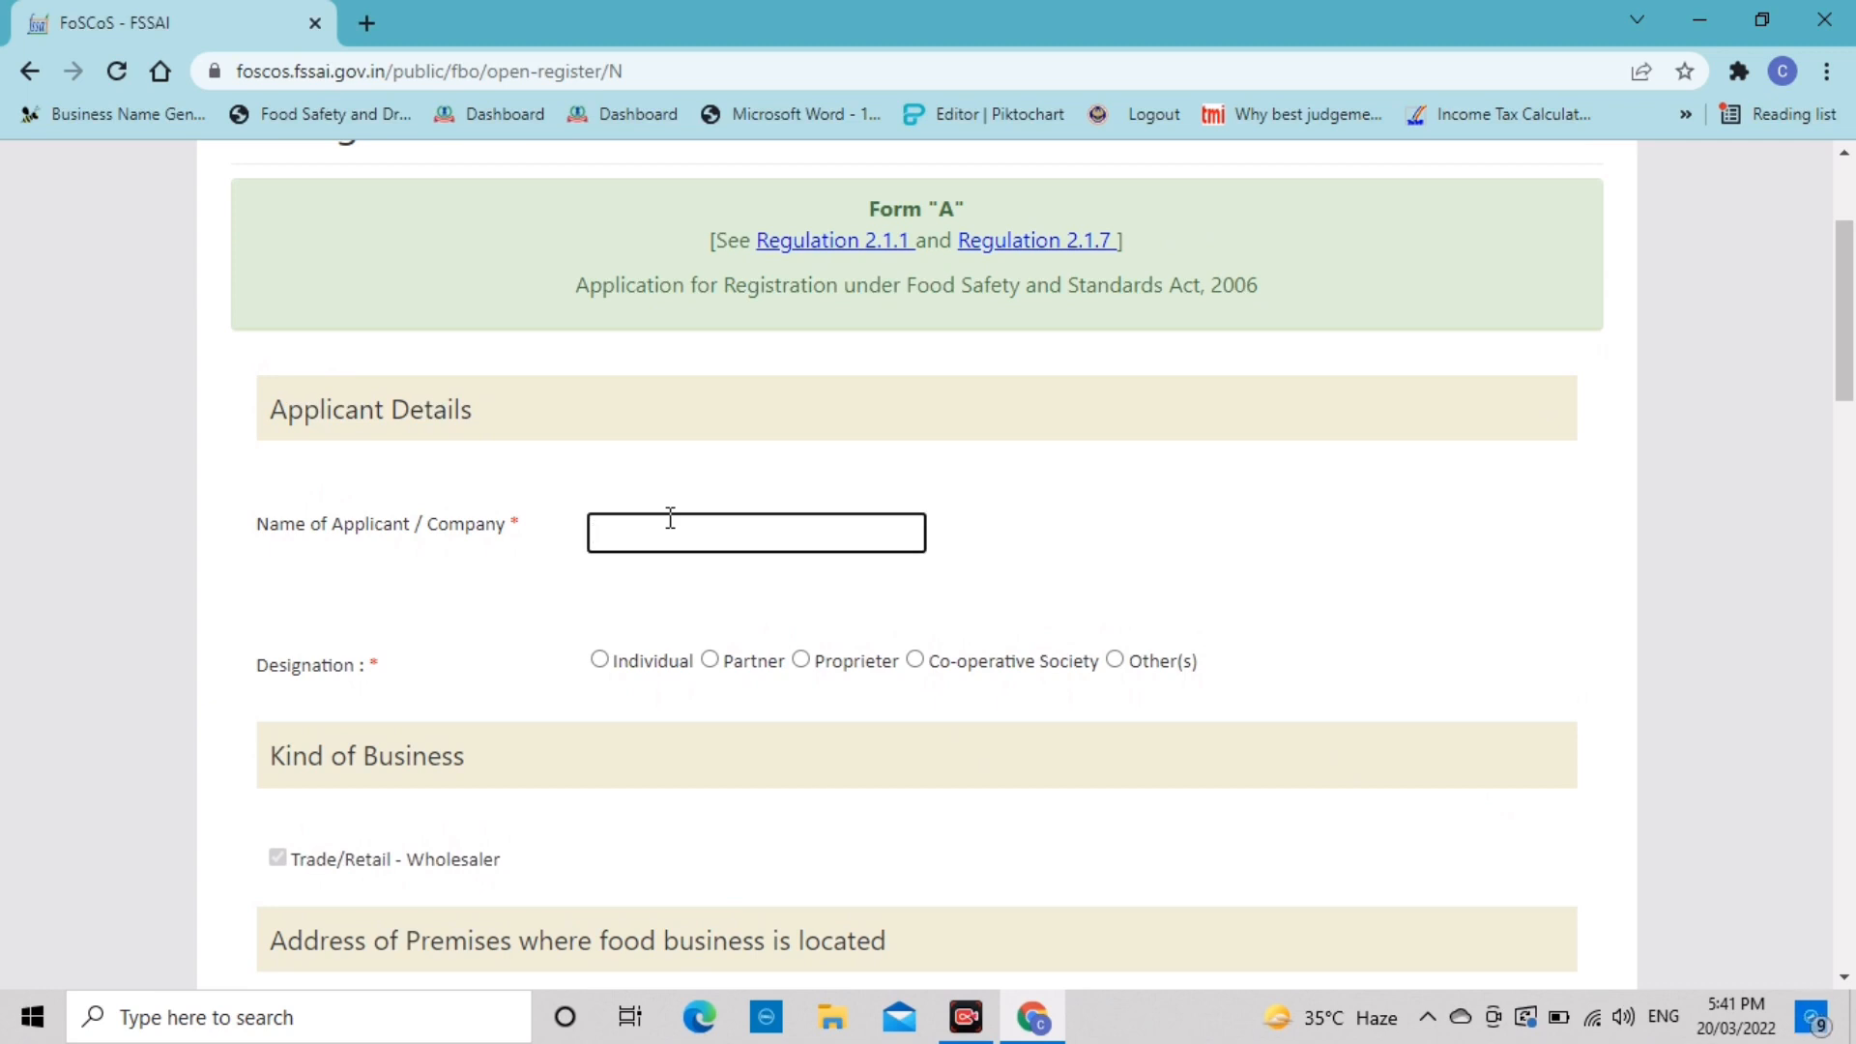
{"action": "type", "text": "RAME"}
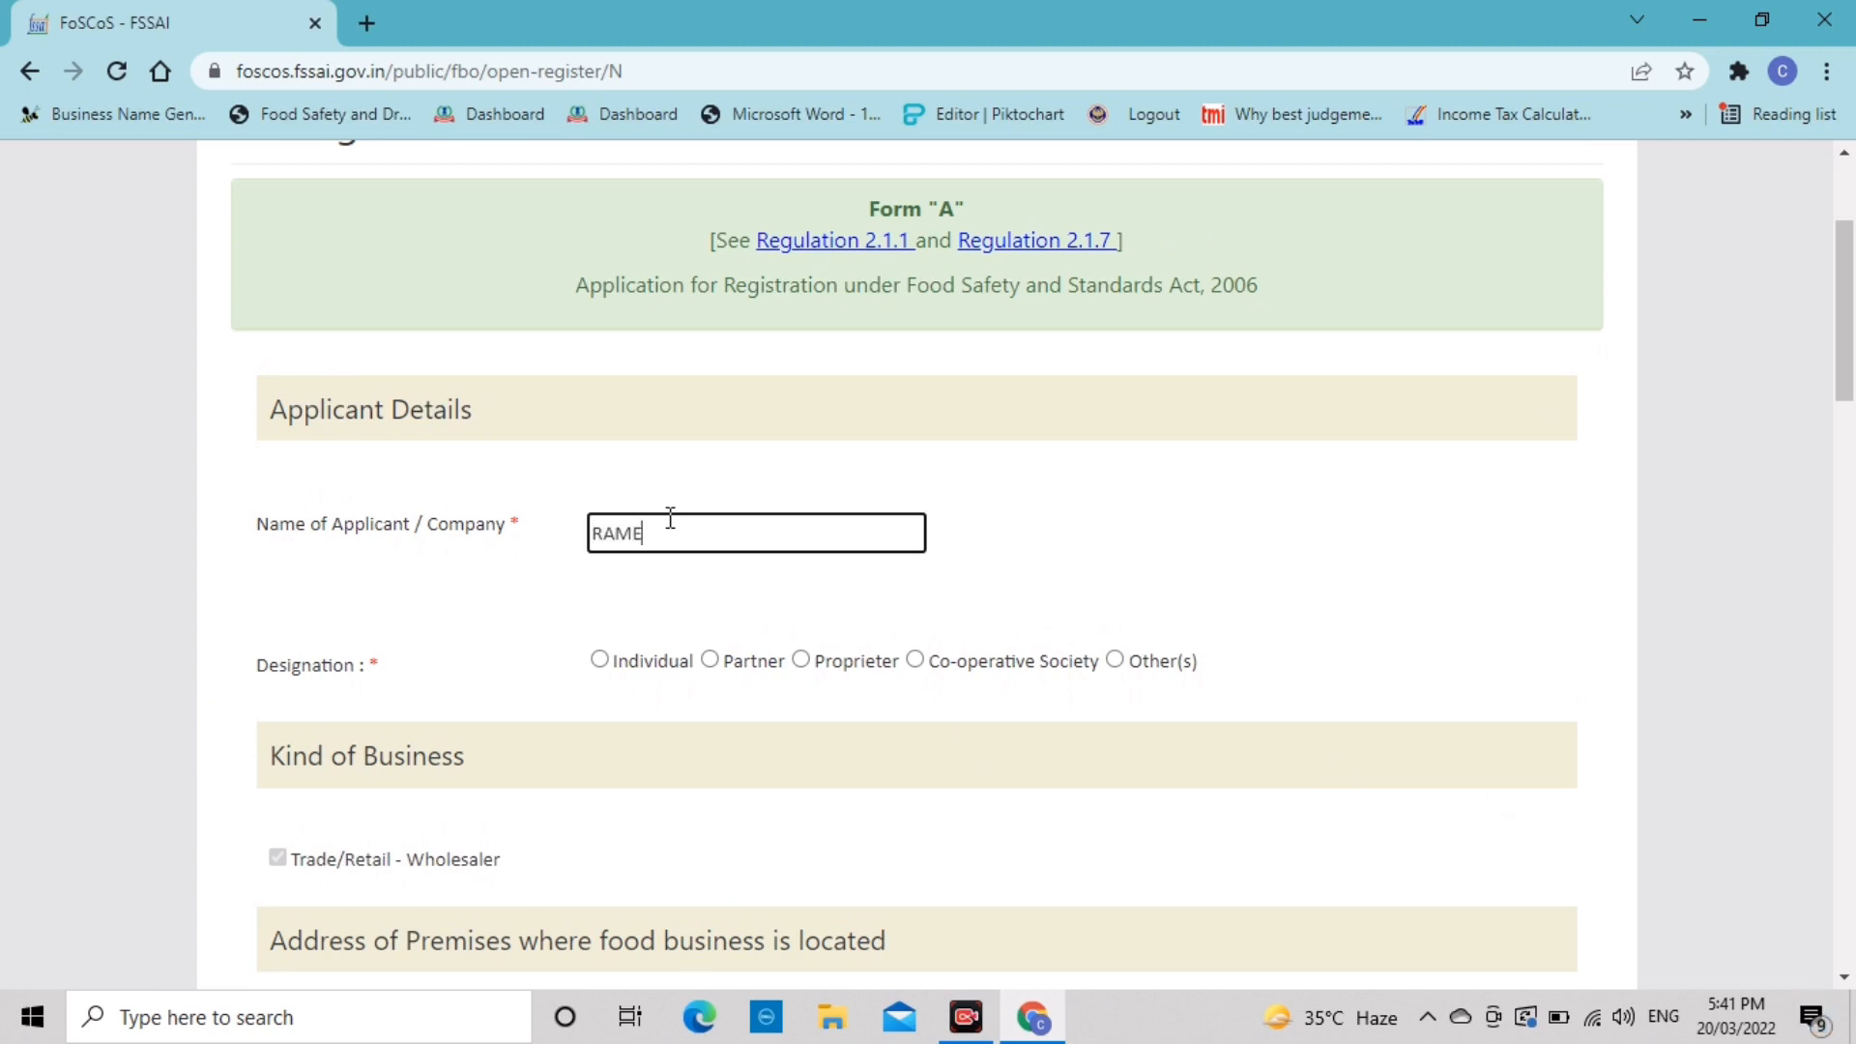
{"action": "type", "text": "SH"}
{"action": "left_click", "coordinate": [599, 660]}
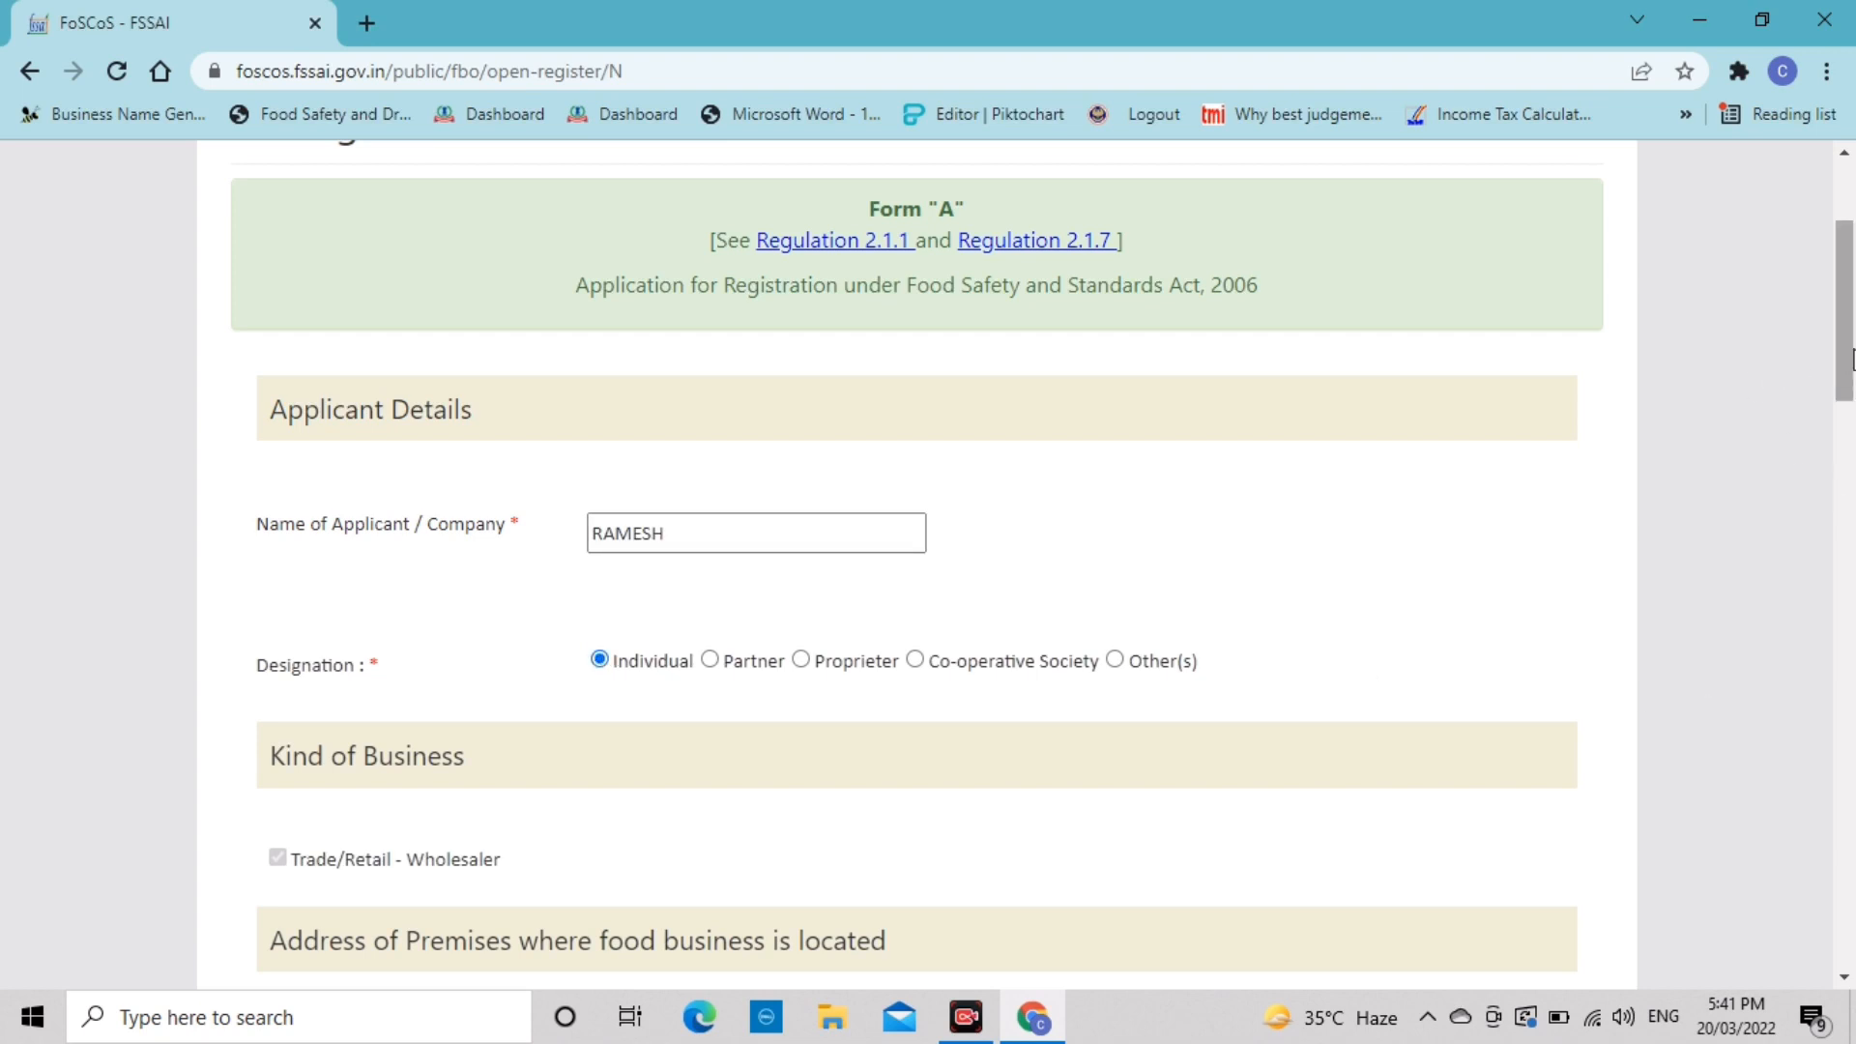
{"action": "left_click_drag", "start_coordinate": [1848, 358], "coordinate": [1848, 477]}
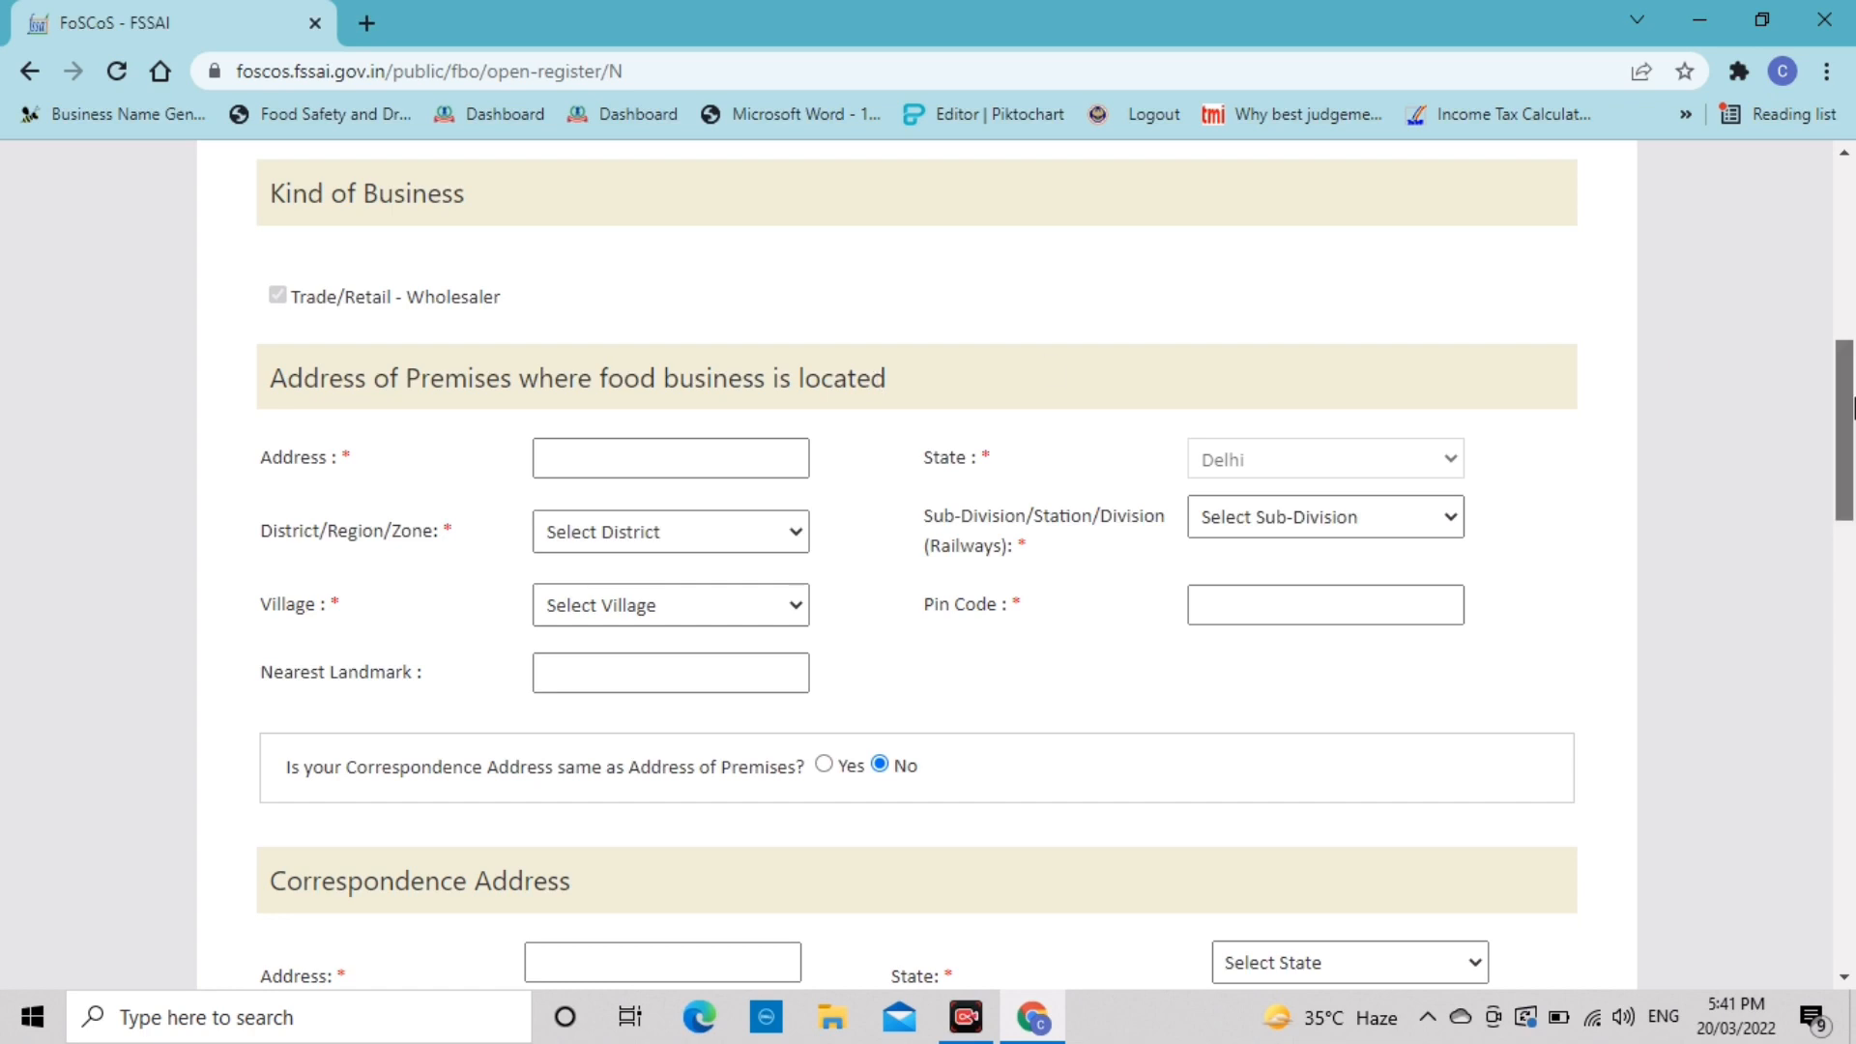
{"action": "left_click_drag", "start_coordinate": [1844, 425], "coordinate": [1844, 474]}
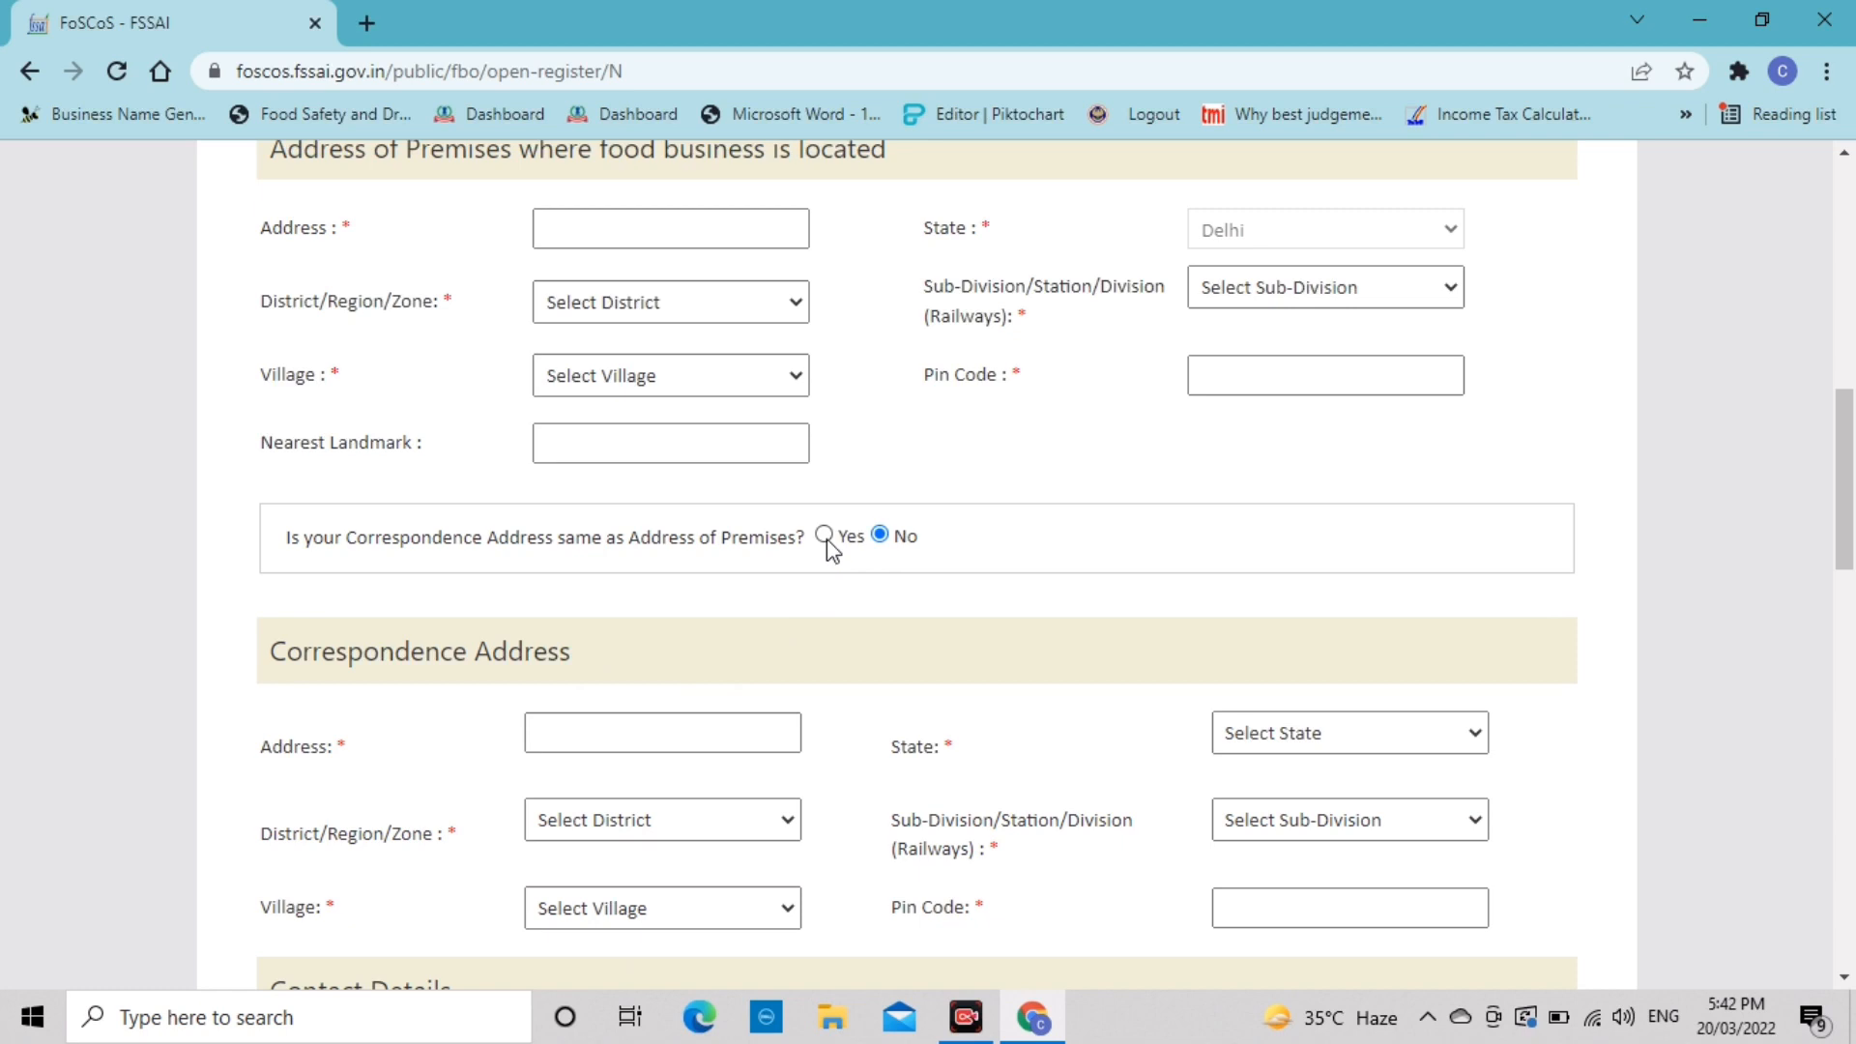
Enter the premises street address and select Central as the district
{"action": "scroll", "coordinate": [1462, 432], "scroll_direction": "up", "scroll_amount": 3}
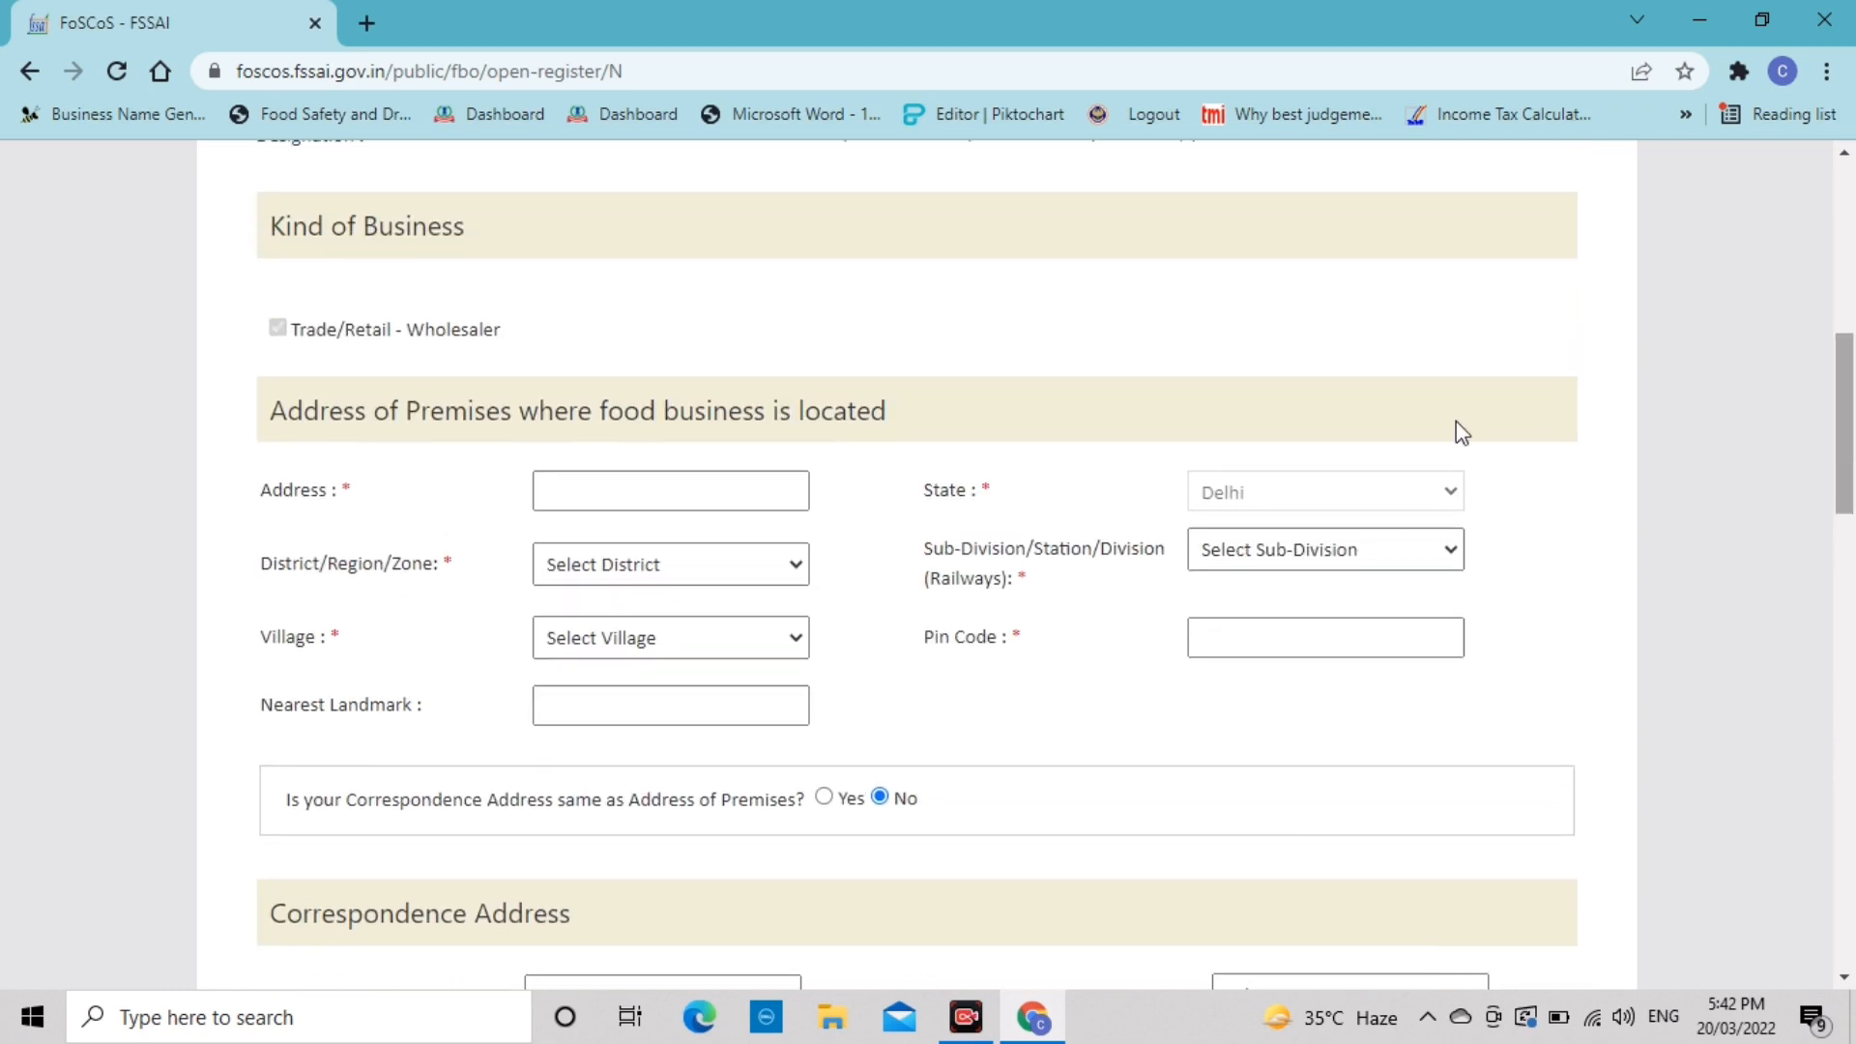
{"action": "left_click", "coordinate": [673, 485]}
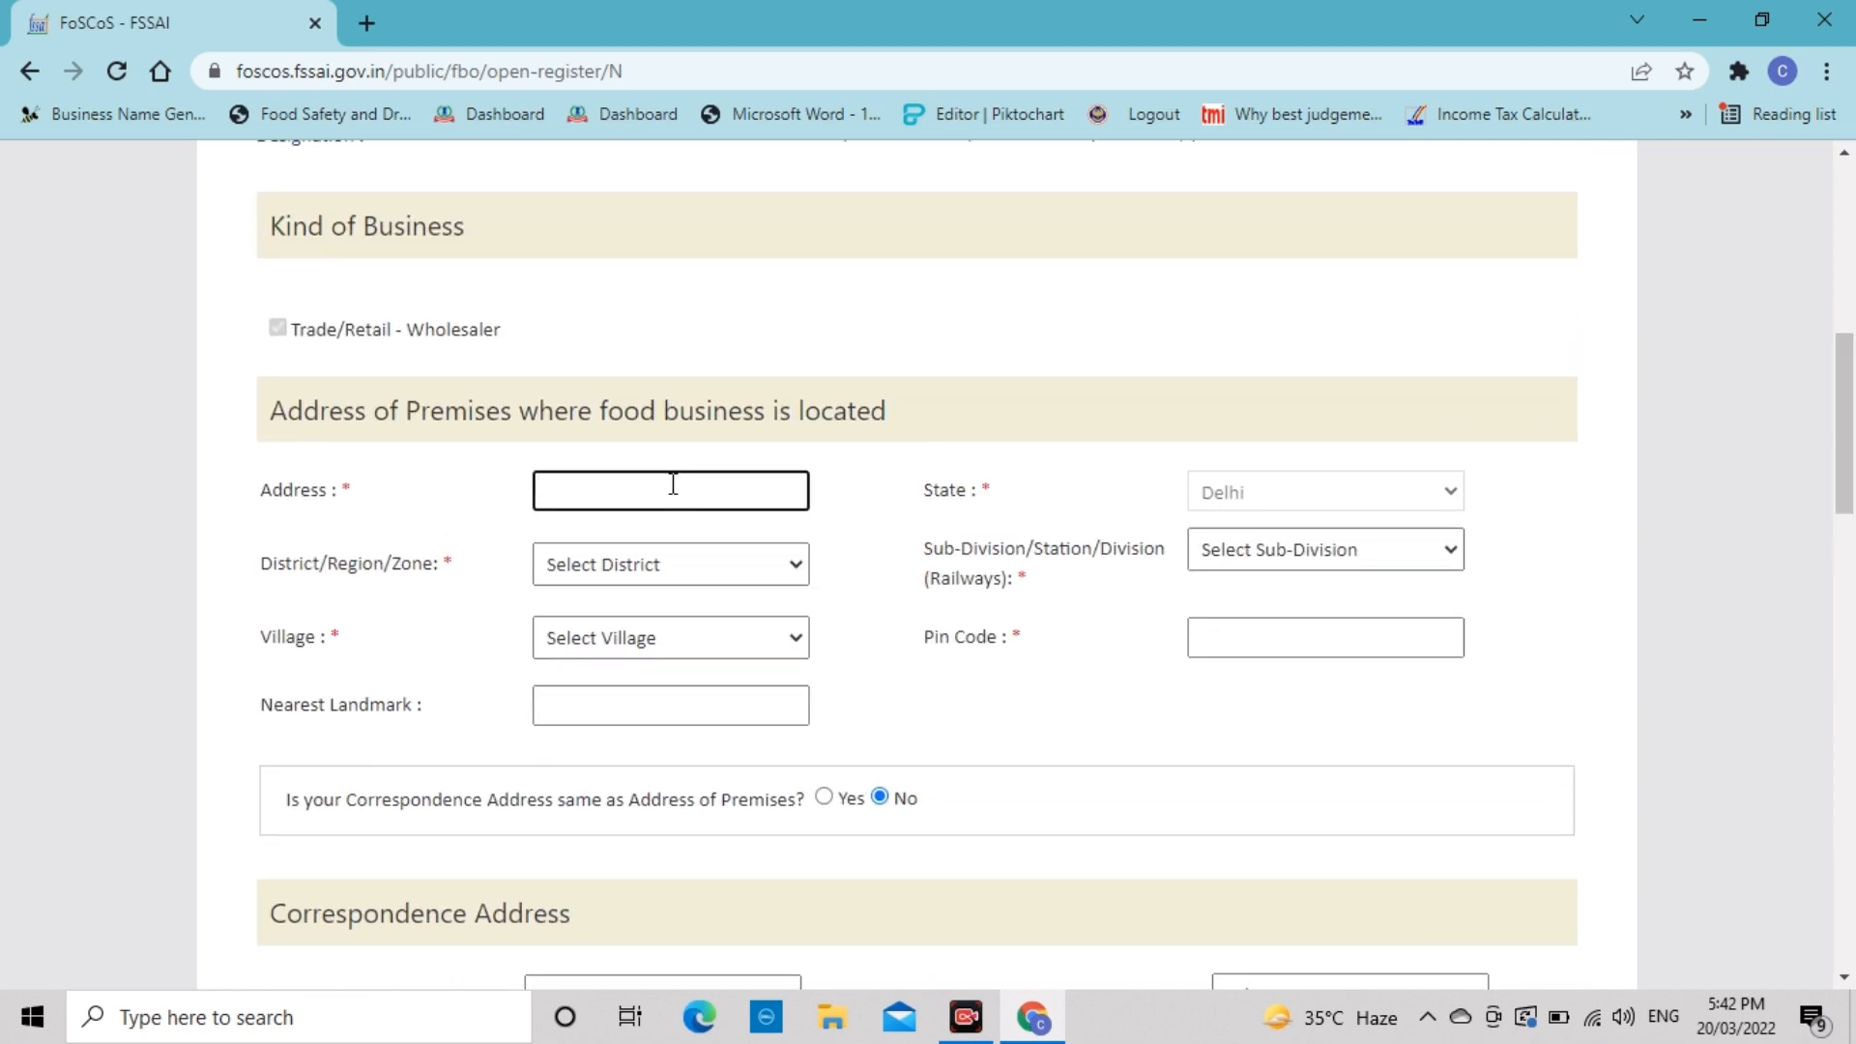
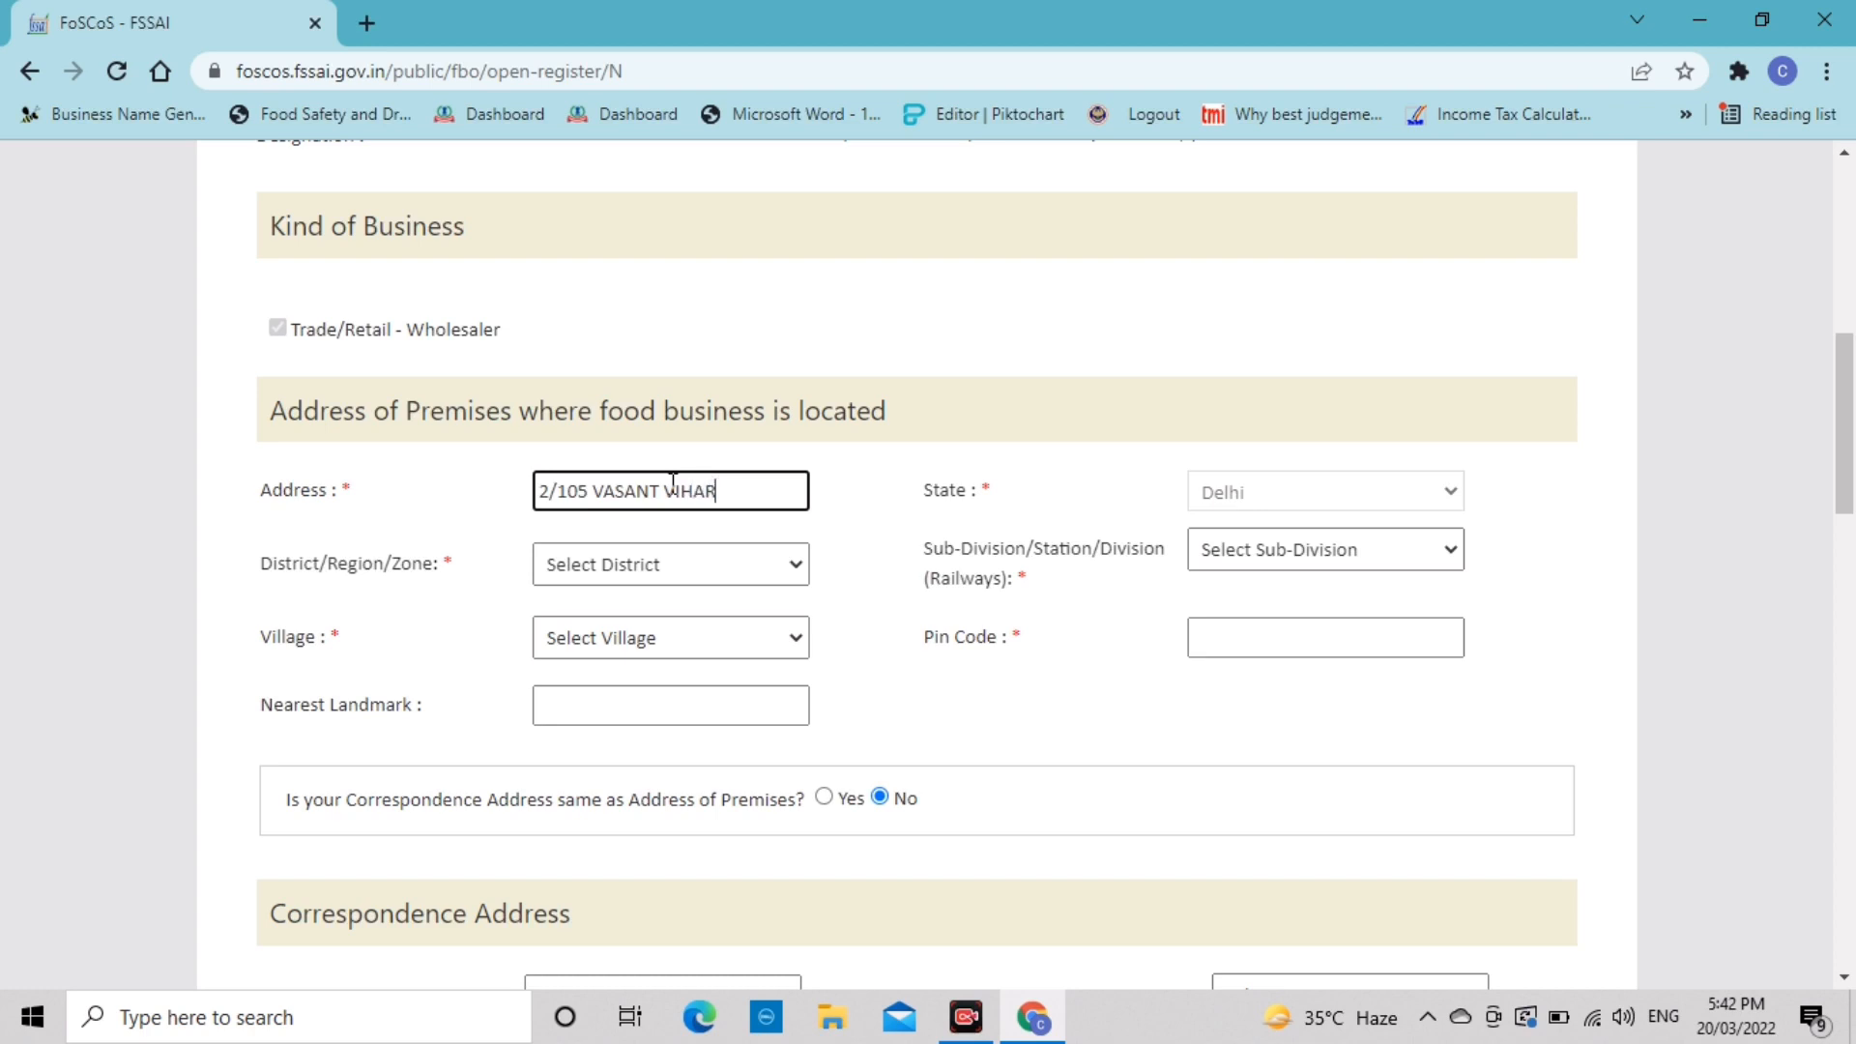
{"action": "left_click", "coordinate": [745, 580]}
{"action": "key", "text": "Down"}
{"action": "key", "text": "Down"}
{"action": "key", "text": "Down"}
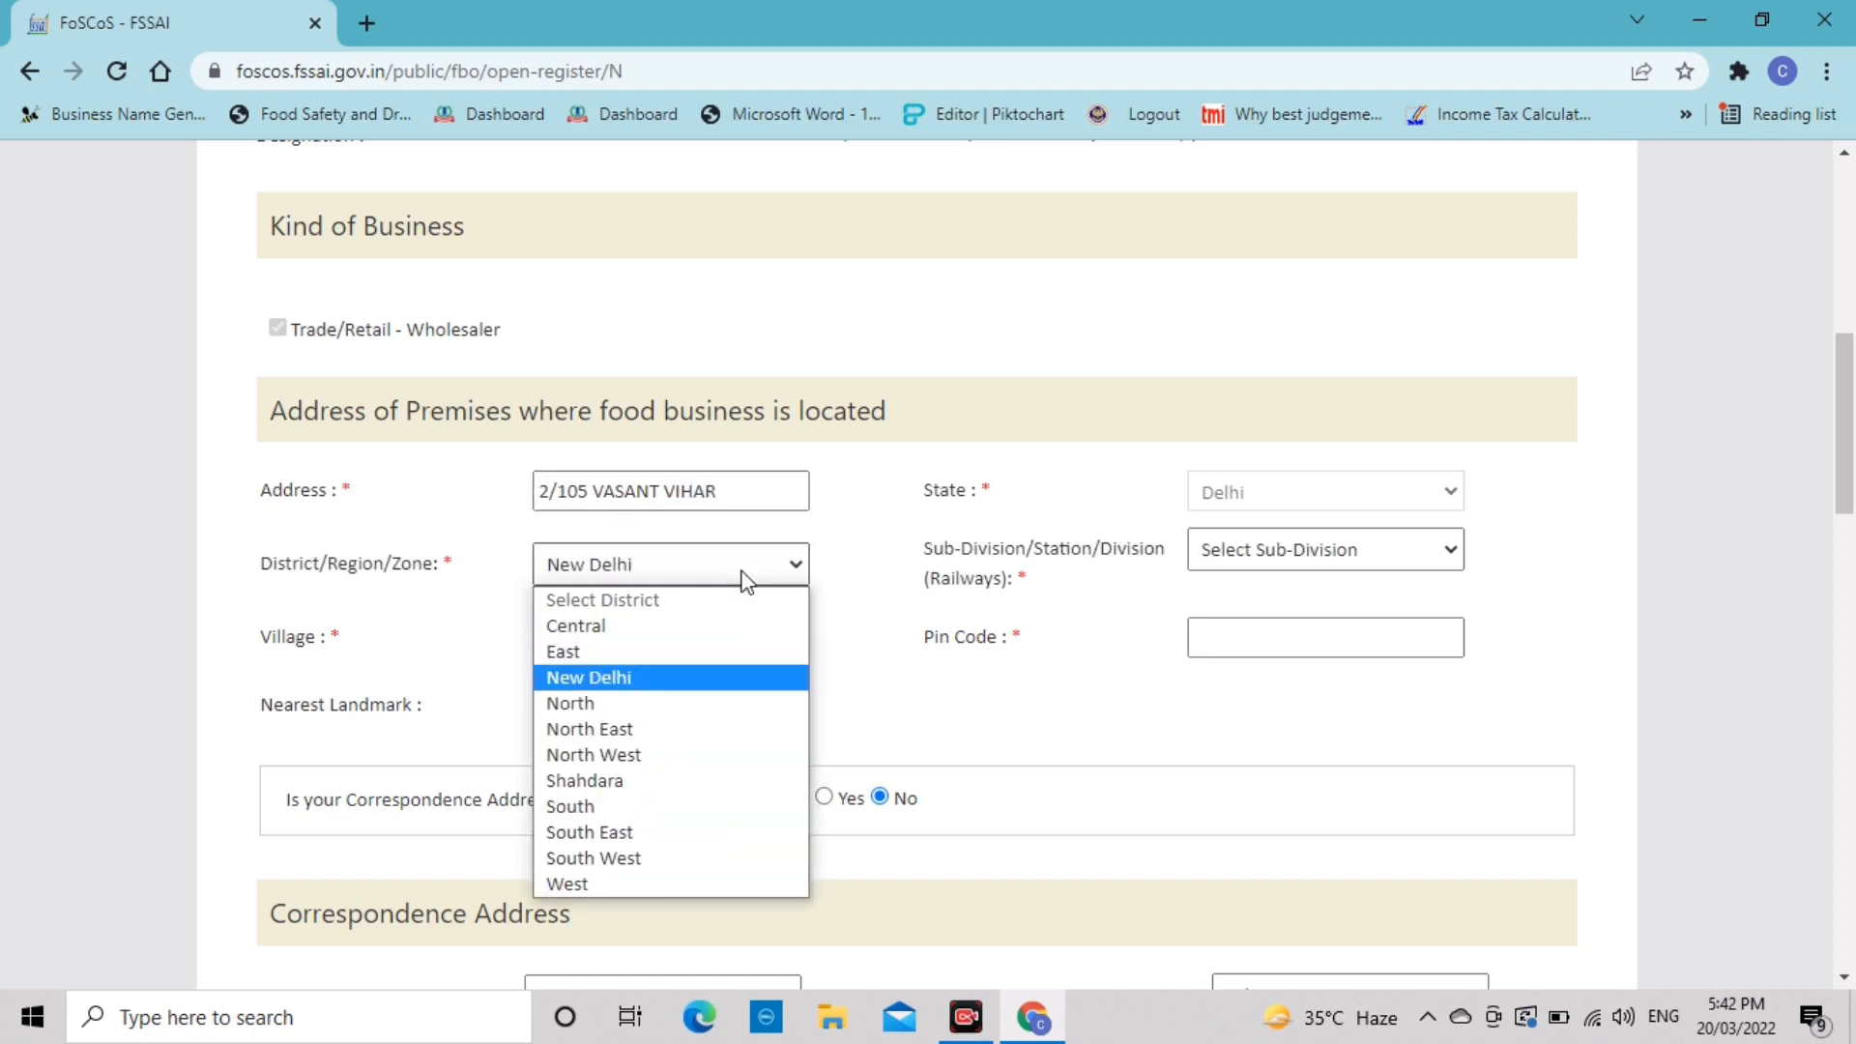
{"action": "key", "text": "Down"}
{"action": "key", "text": "Up"}
{"action": "key", "text": "Up"}
{"action": "key", "text": "Up"}
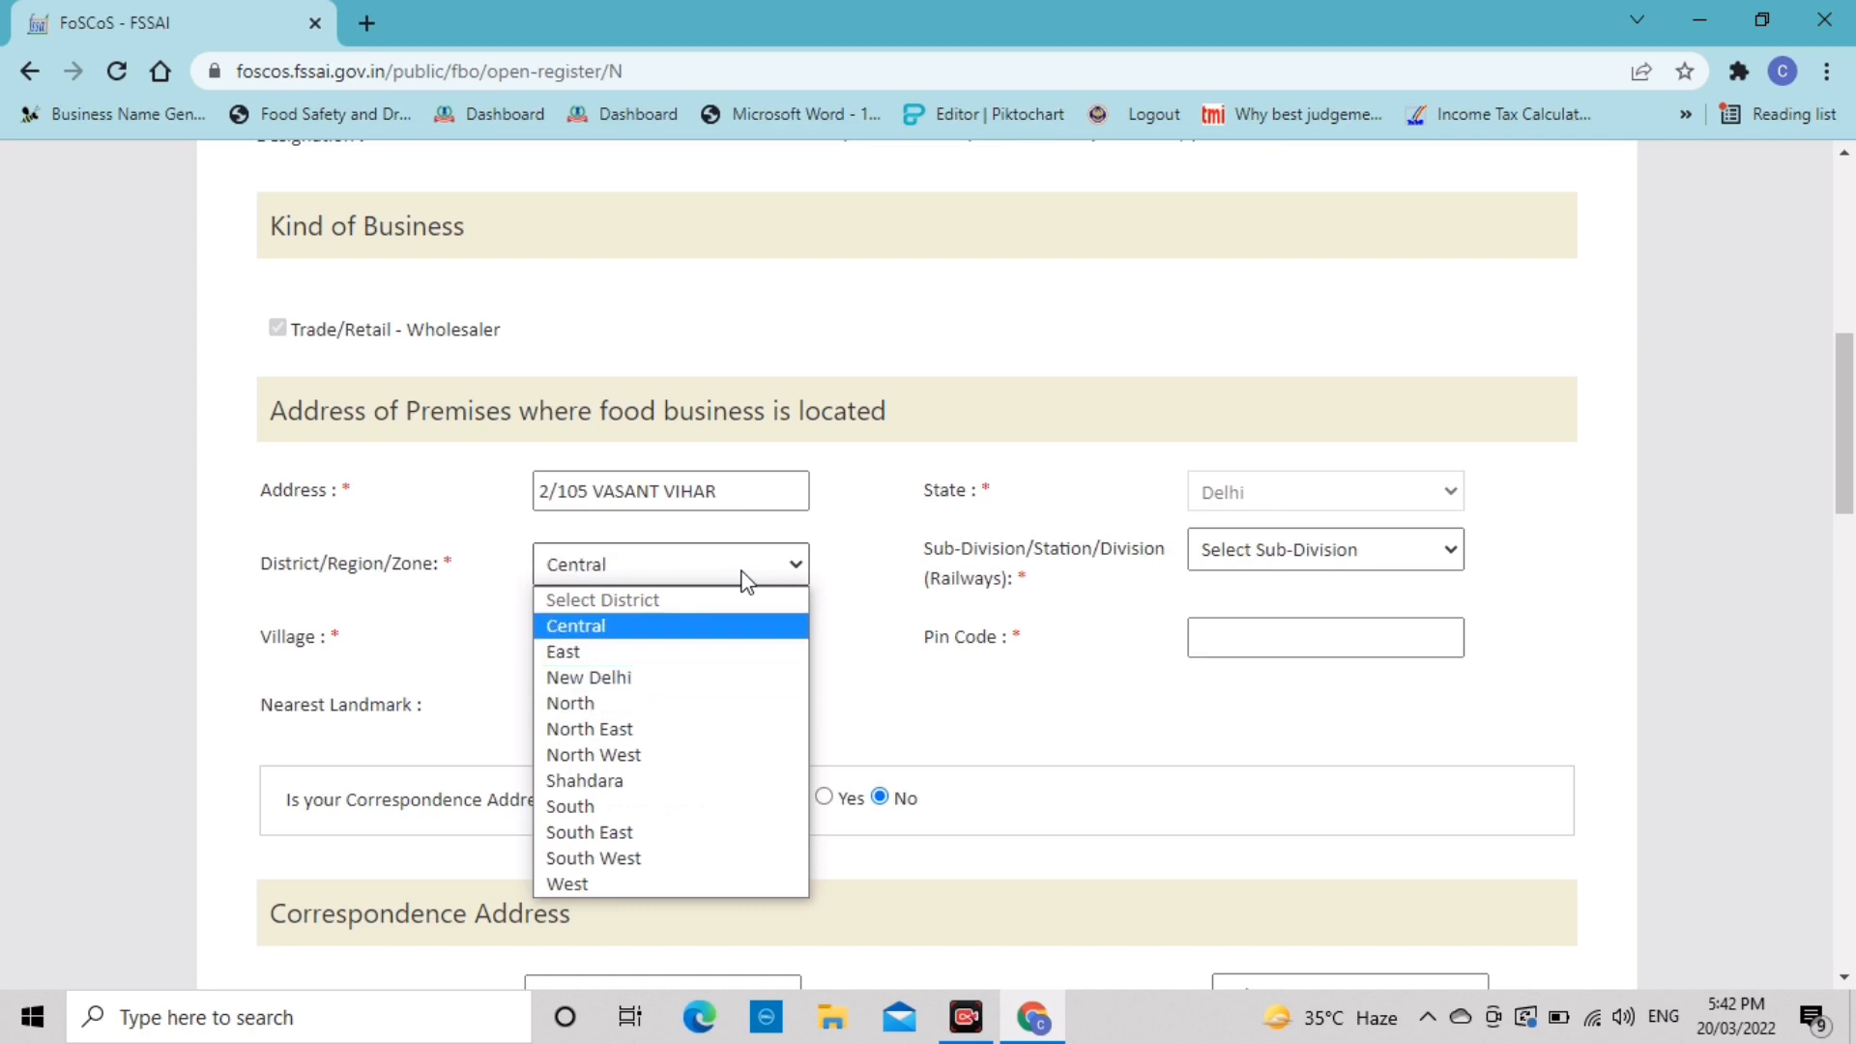
{"action": "key", "text": "Return"}
Set the sub-division to KAROL BAGH and the village to Karol Bagh South
{"action": "left_click", "coordinate": [1390, 544]}
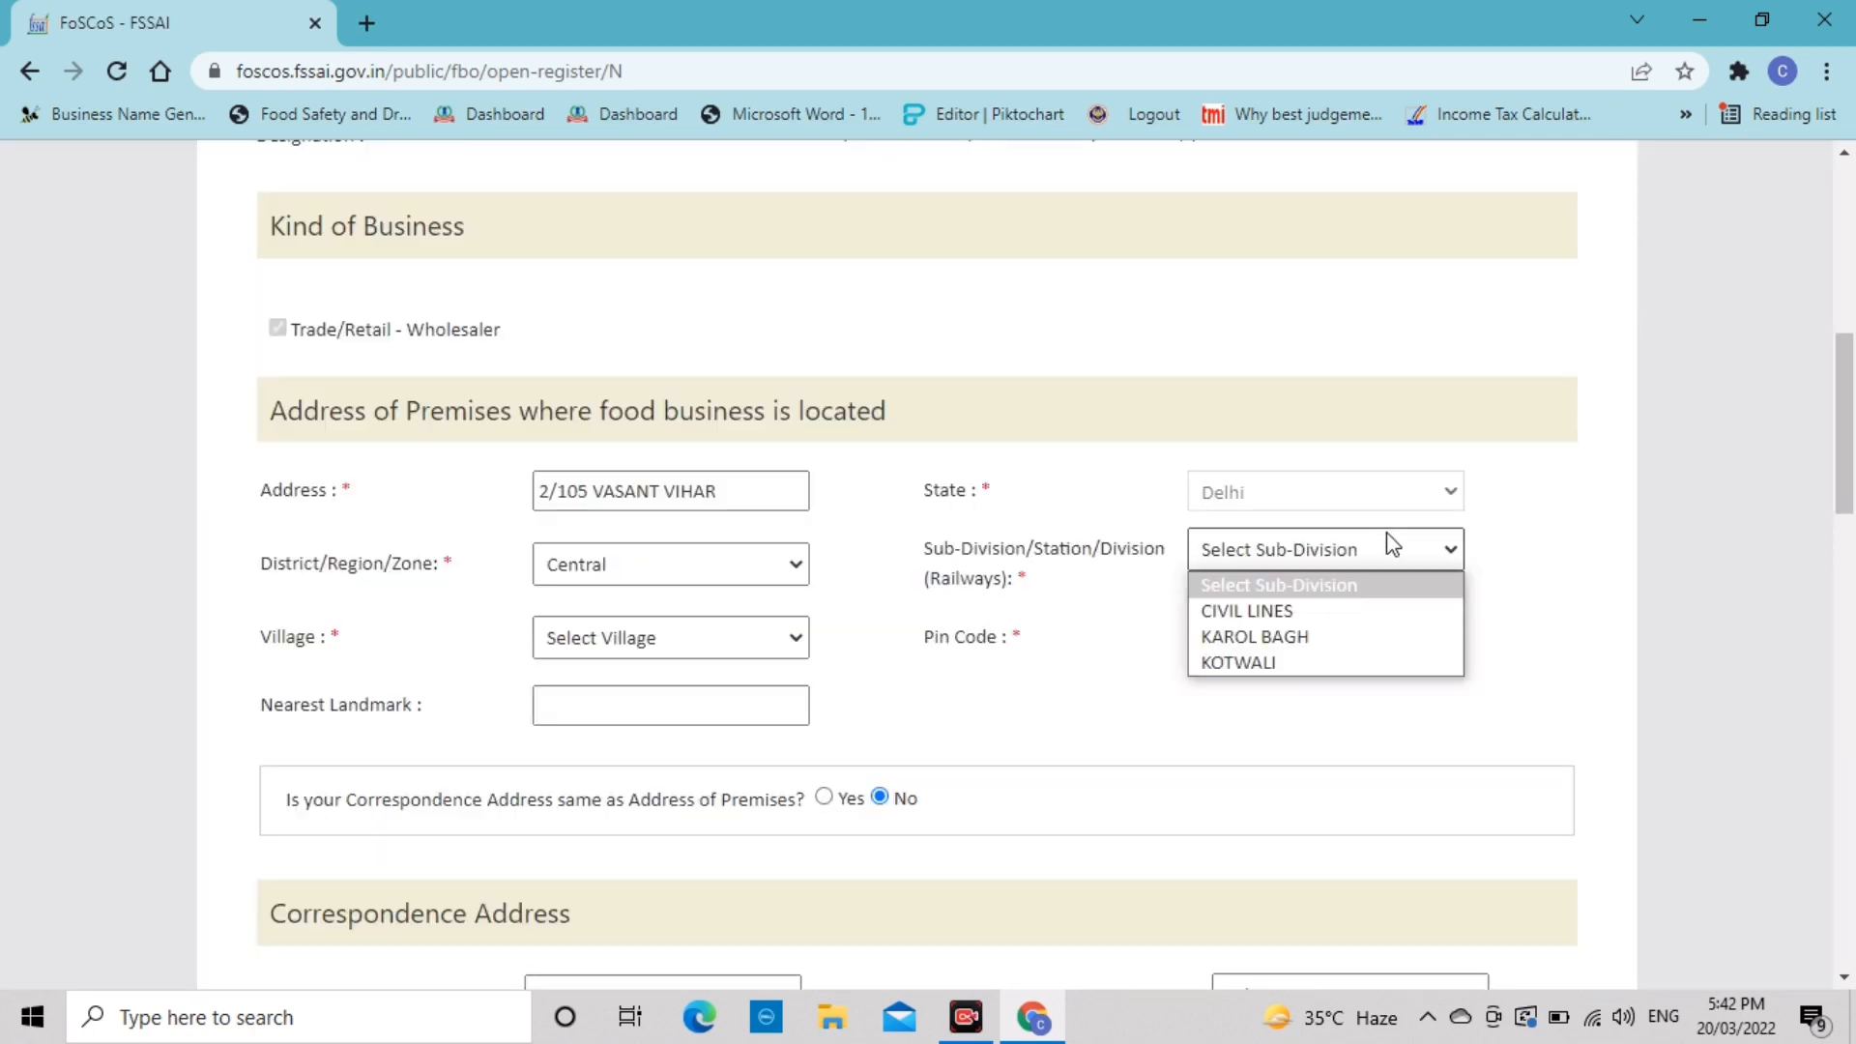
{"action": "key", "text": "Down"}
{"action": "key", "text": "Down"}
{"action": "key", "text": "Return"}
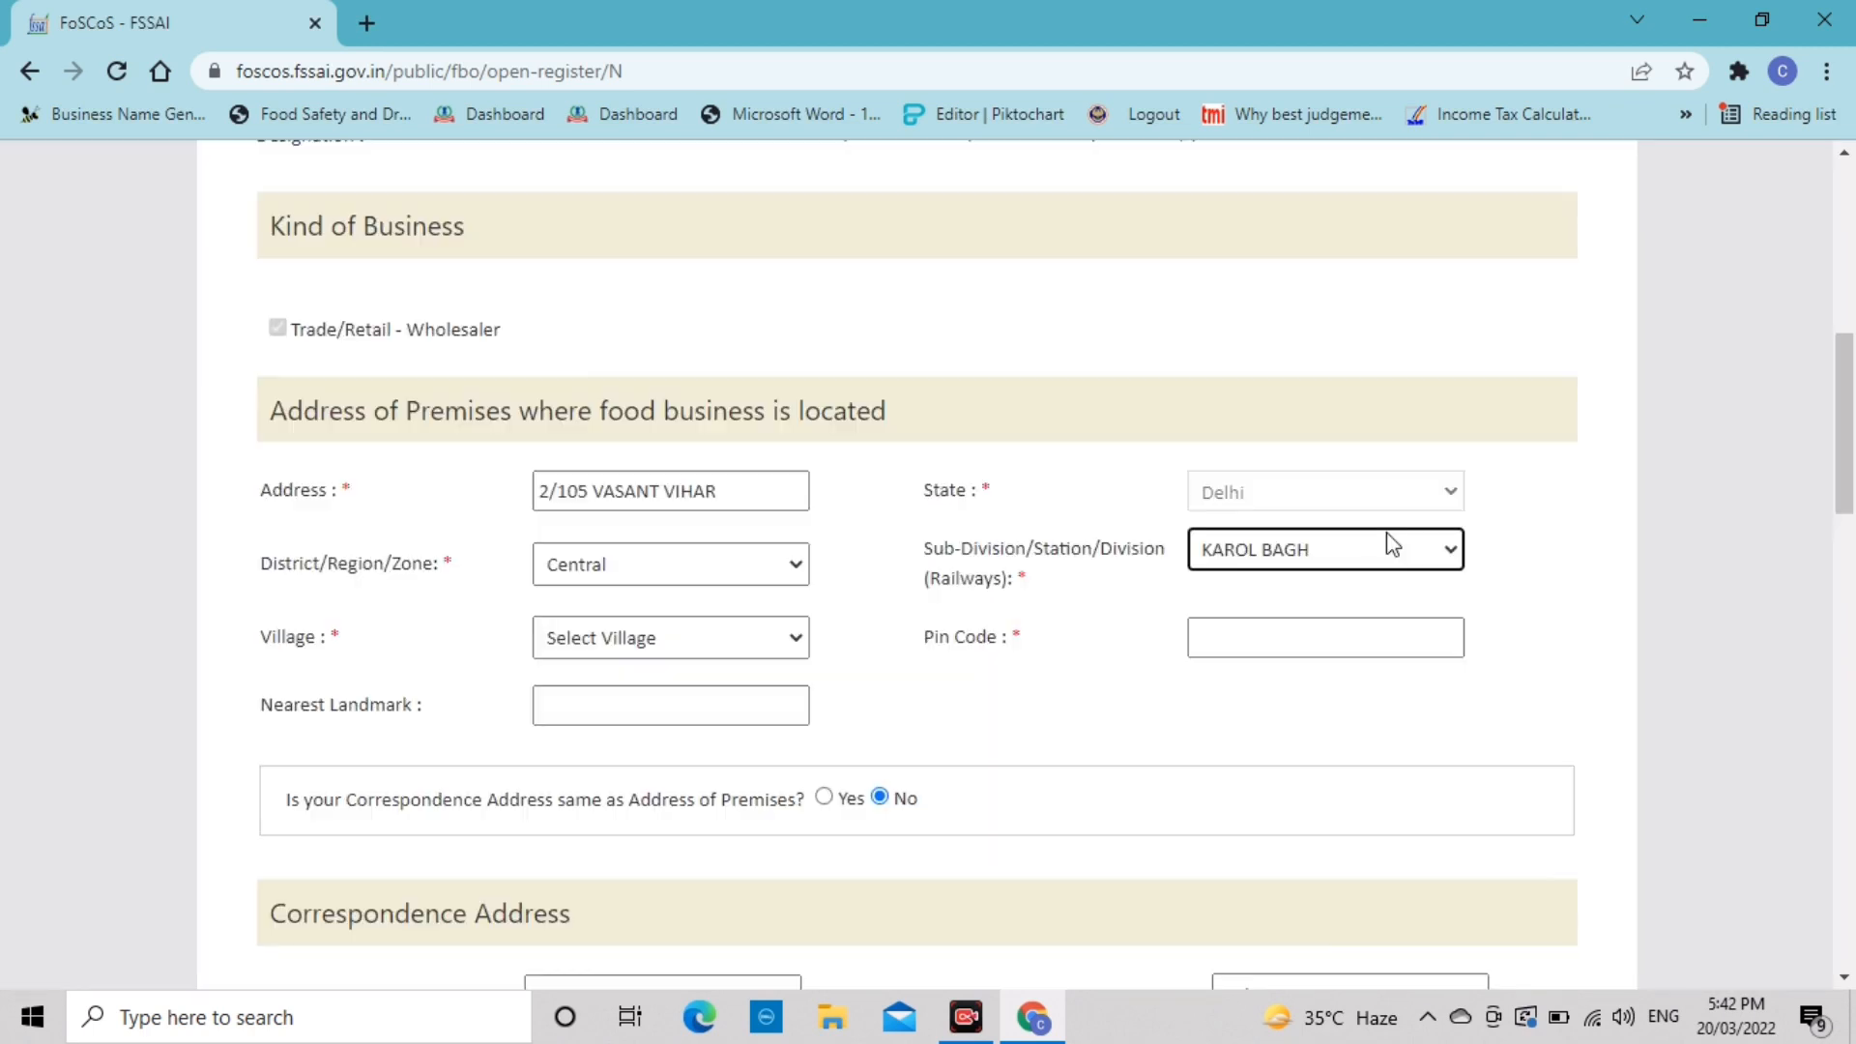
{"action": "left_click", "coordinate": [657, 650]}
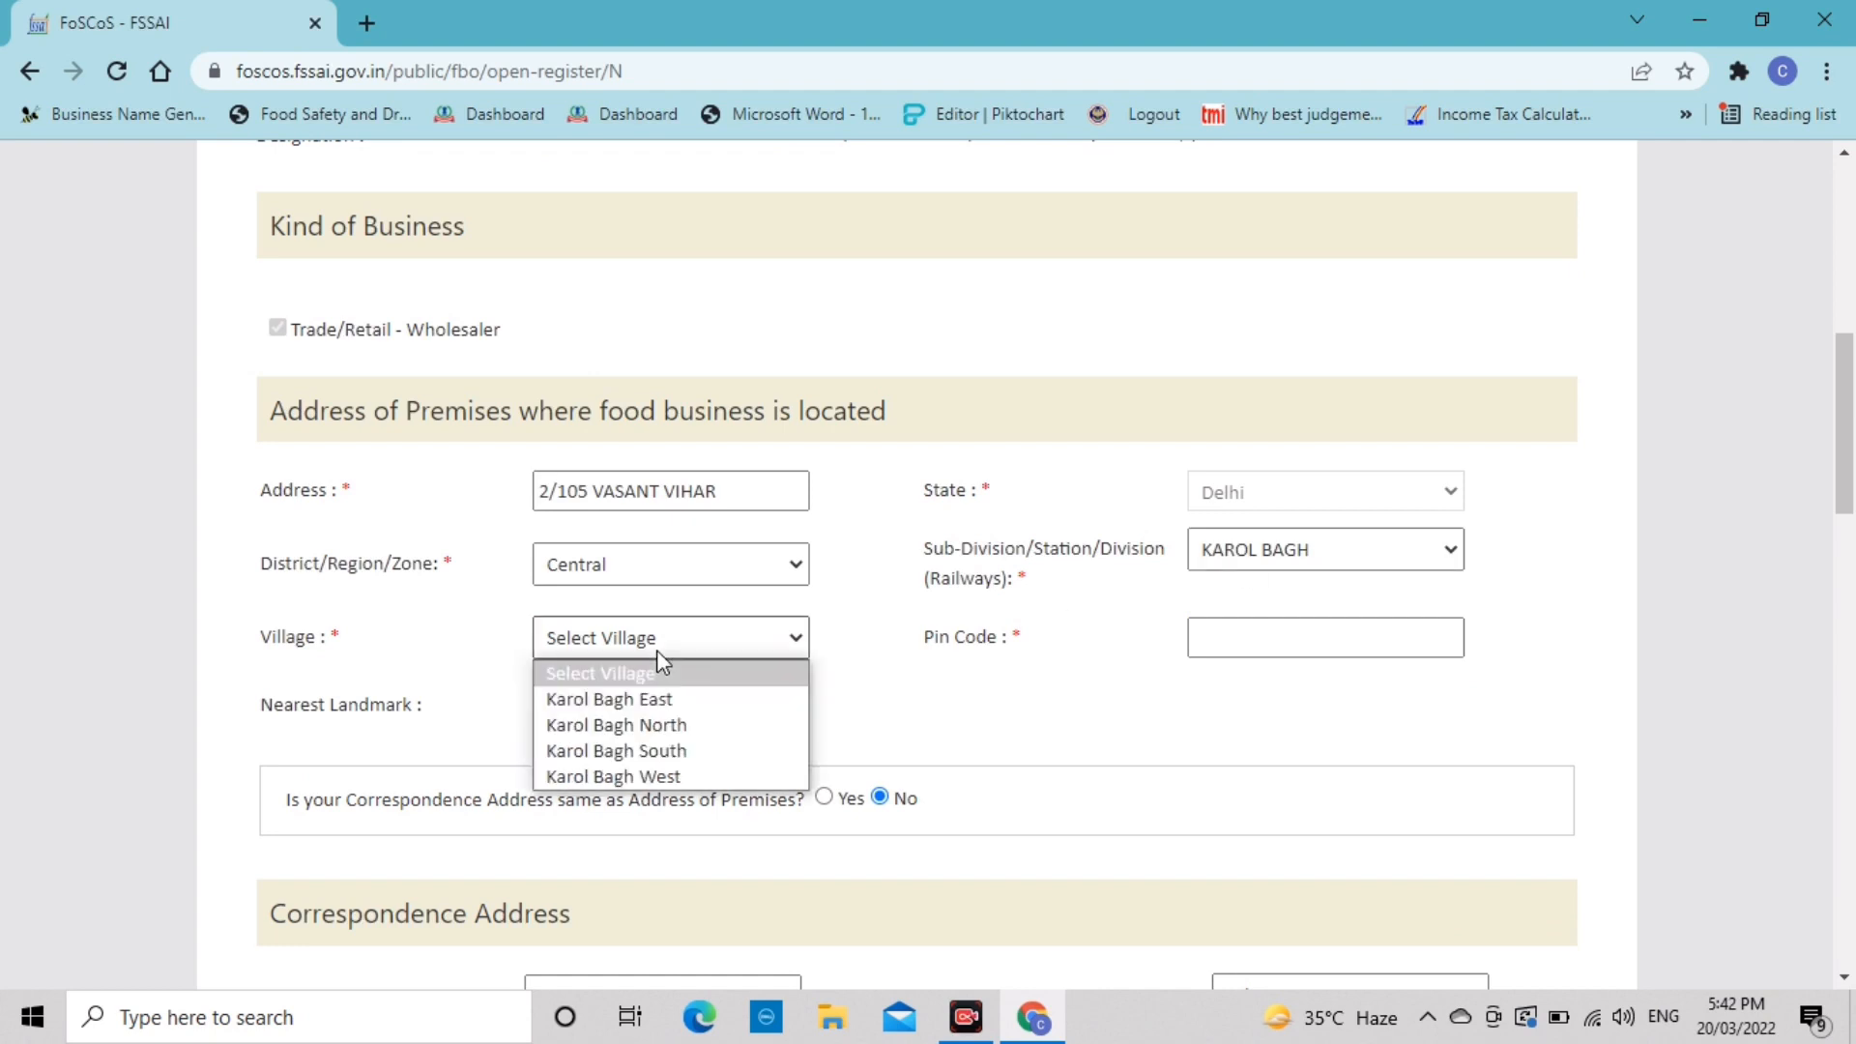
{"action": "key", "text": "Down"}
{"action": "key", "text": "Down"}
{"action": "key", "text": "Down"}
{"action": "key", "text": "Return"}
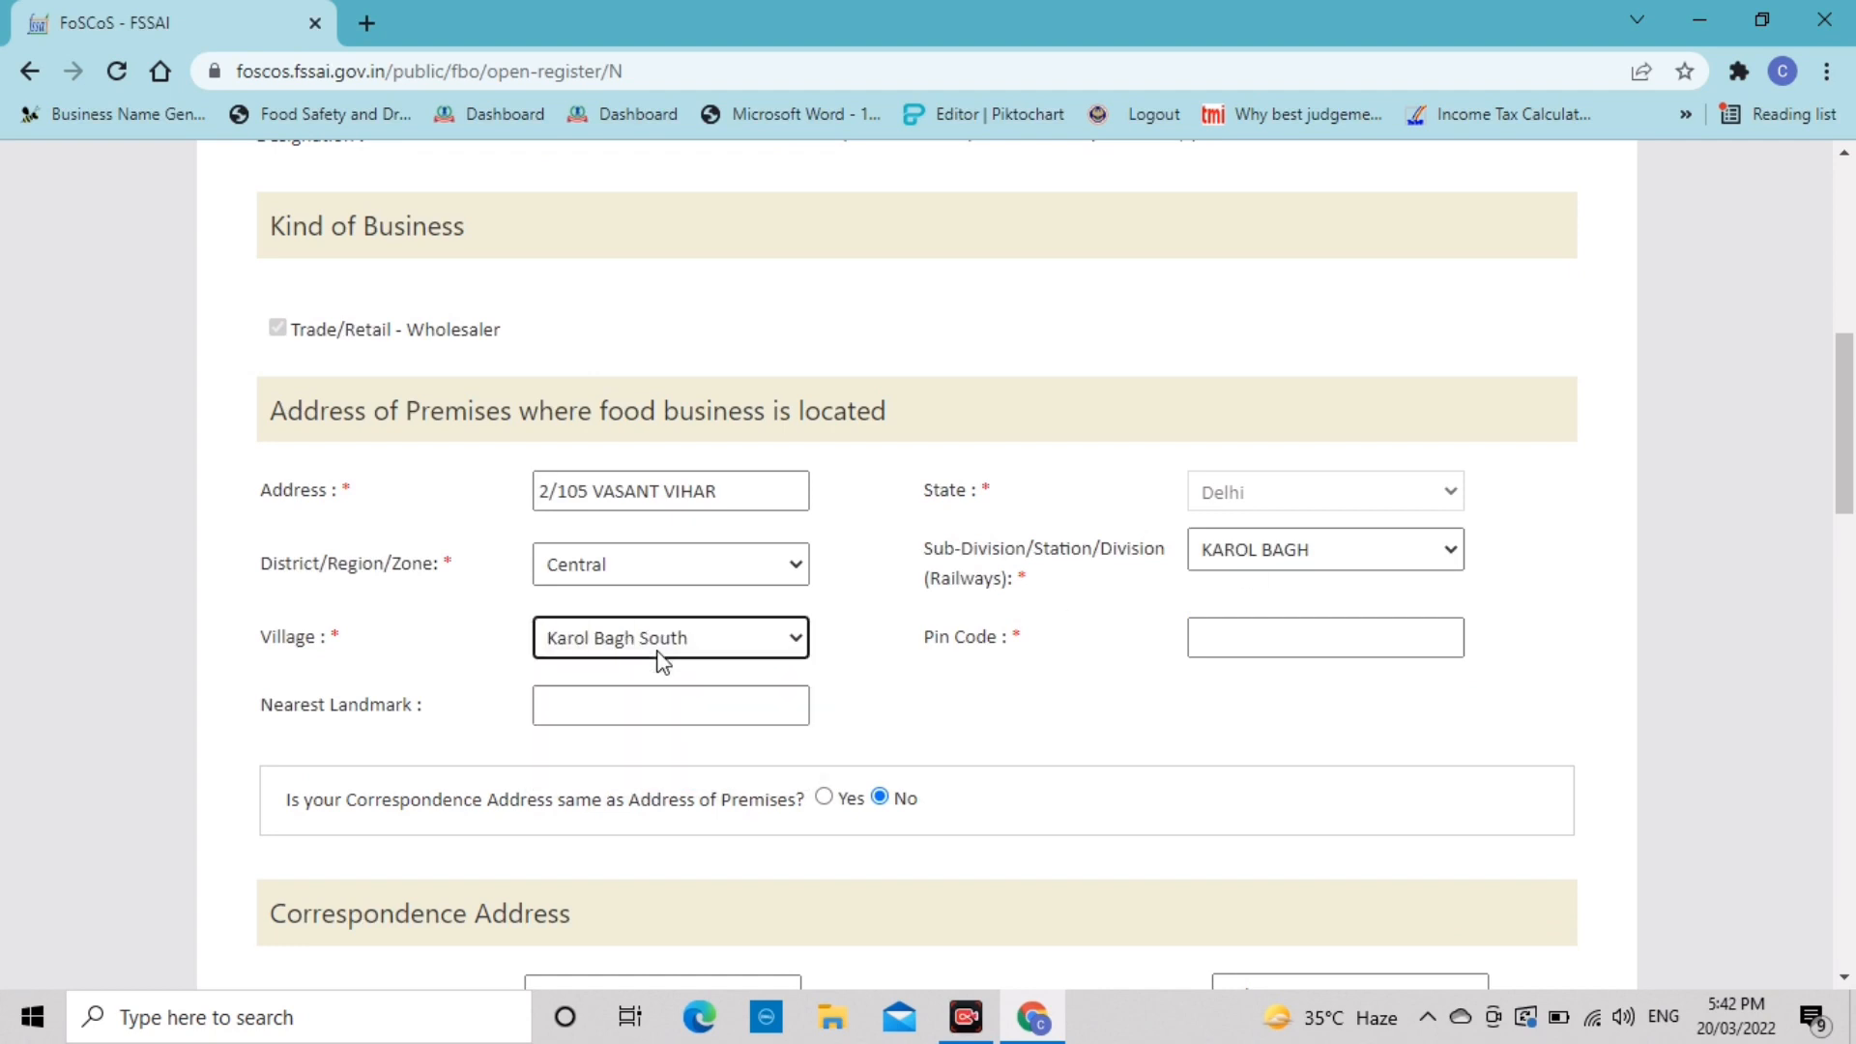
Enter the premises pin code
{"action": "left_click", "coordinate": [1295, 650]}
{"action": "type", "text": "1"}
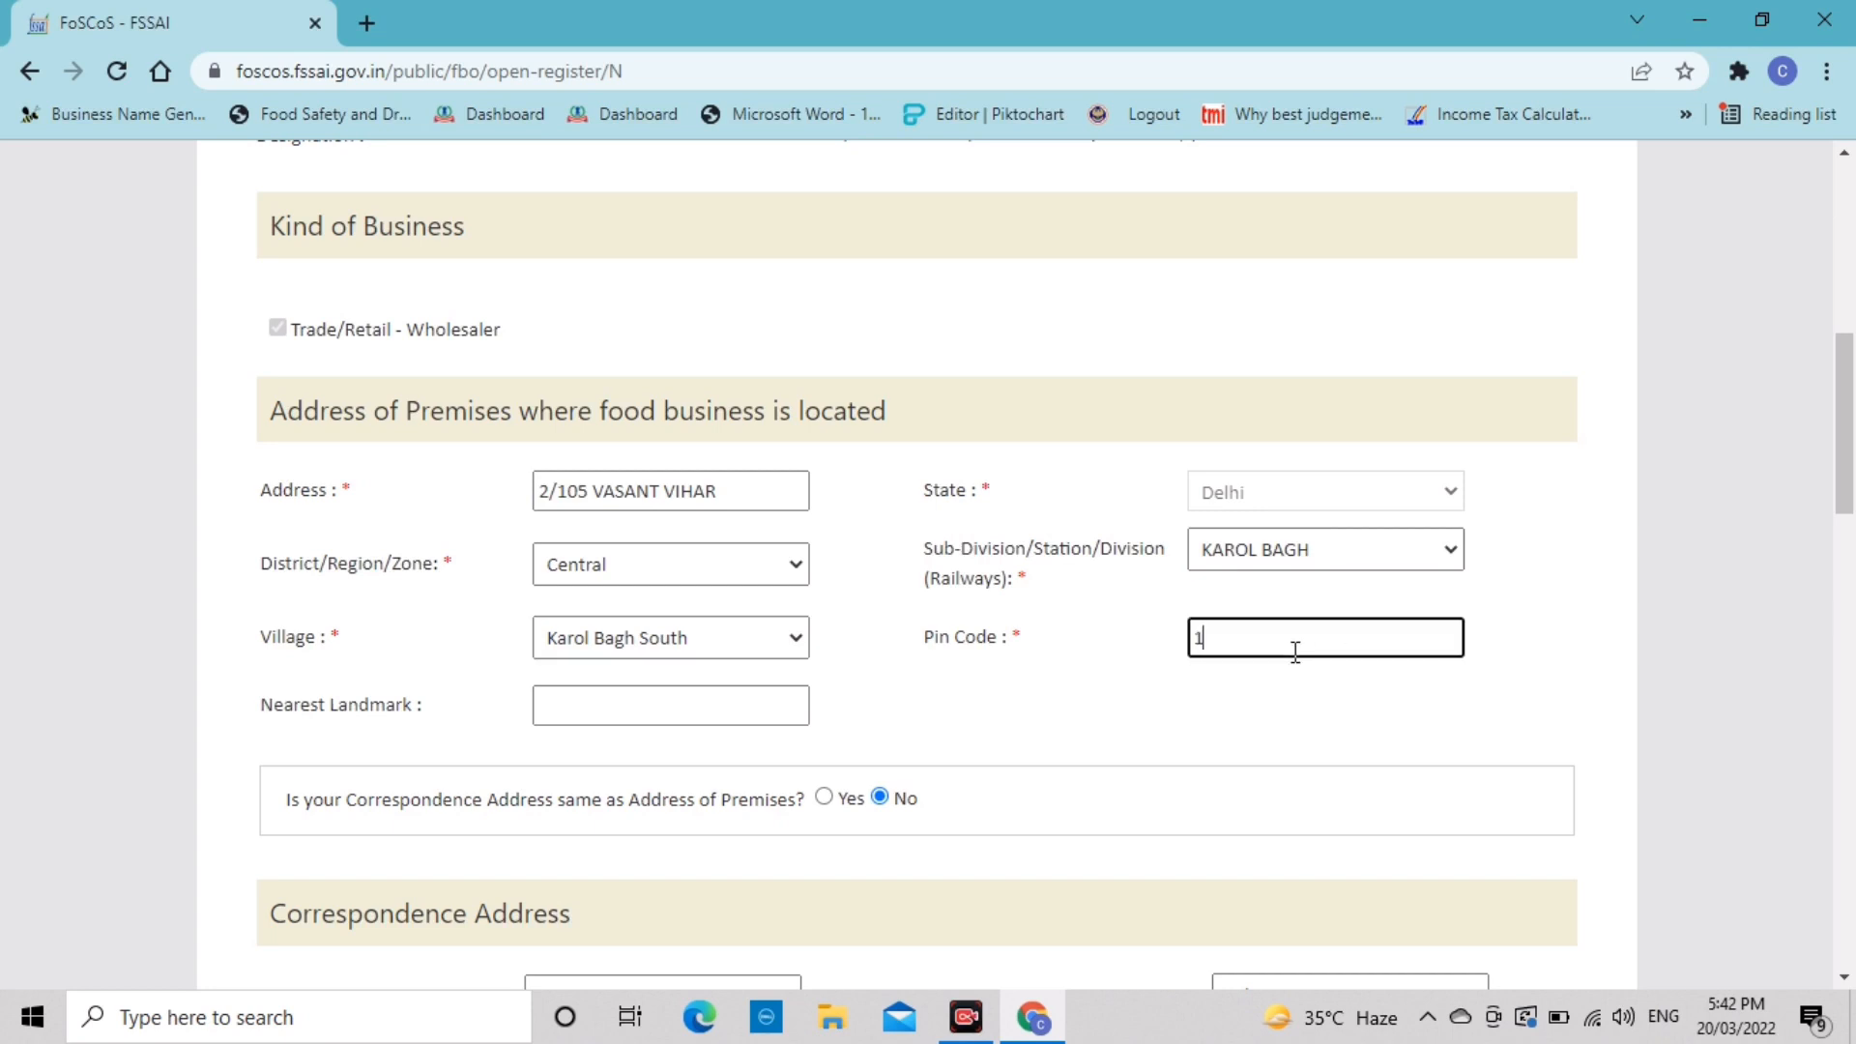
{"action": "type", "text": "10007"}
{"action": "left_click", "coordinate": [1030, 698]}
{"action": "scroll", "coordinate": [1031, 698], "scroll_direction": "down", "scroll_amount": 1}
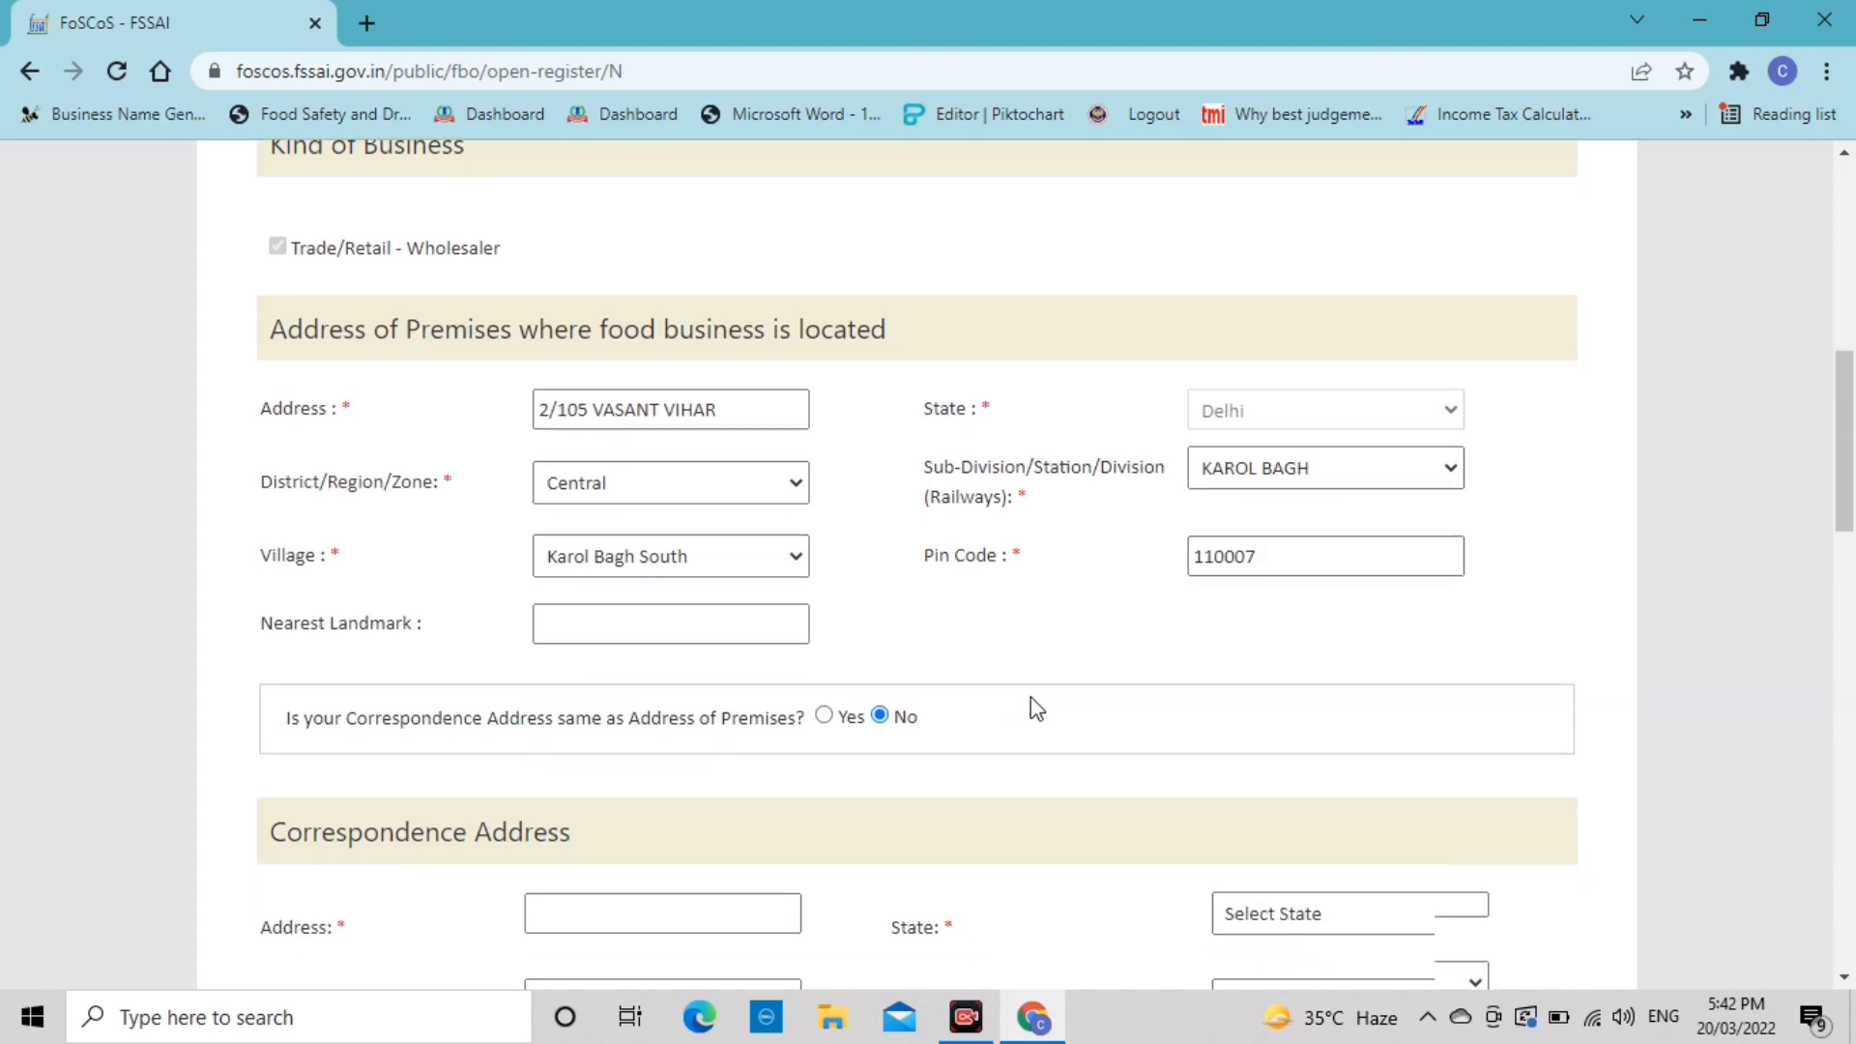
{"action": "scroll", "coordinate": [1031, 698], "scroll_direction": "up", "scroll_amount": 1}
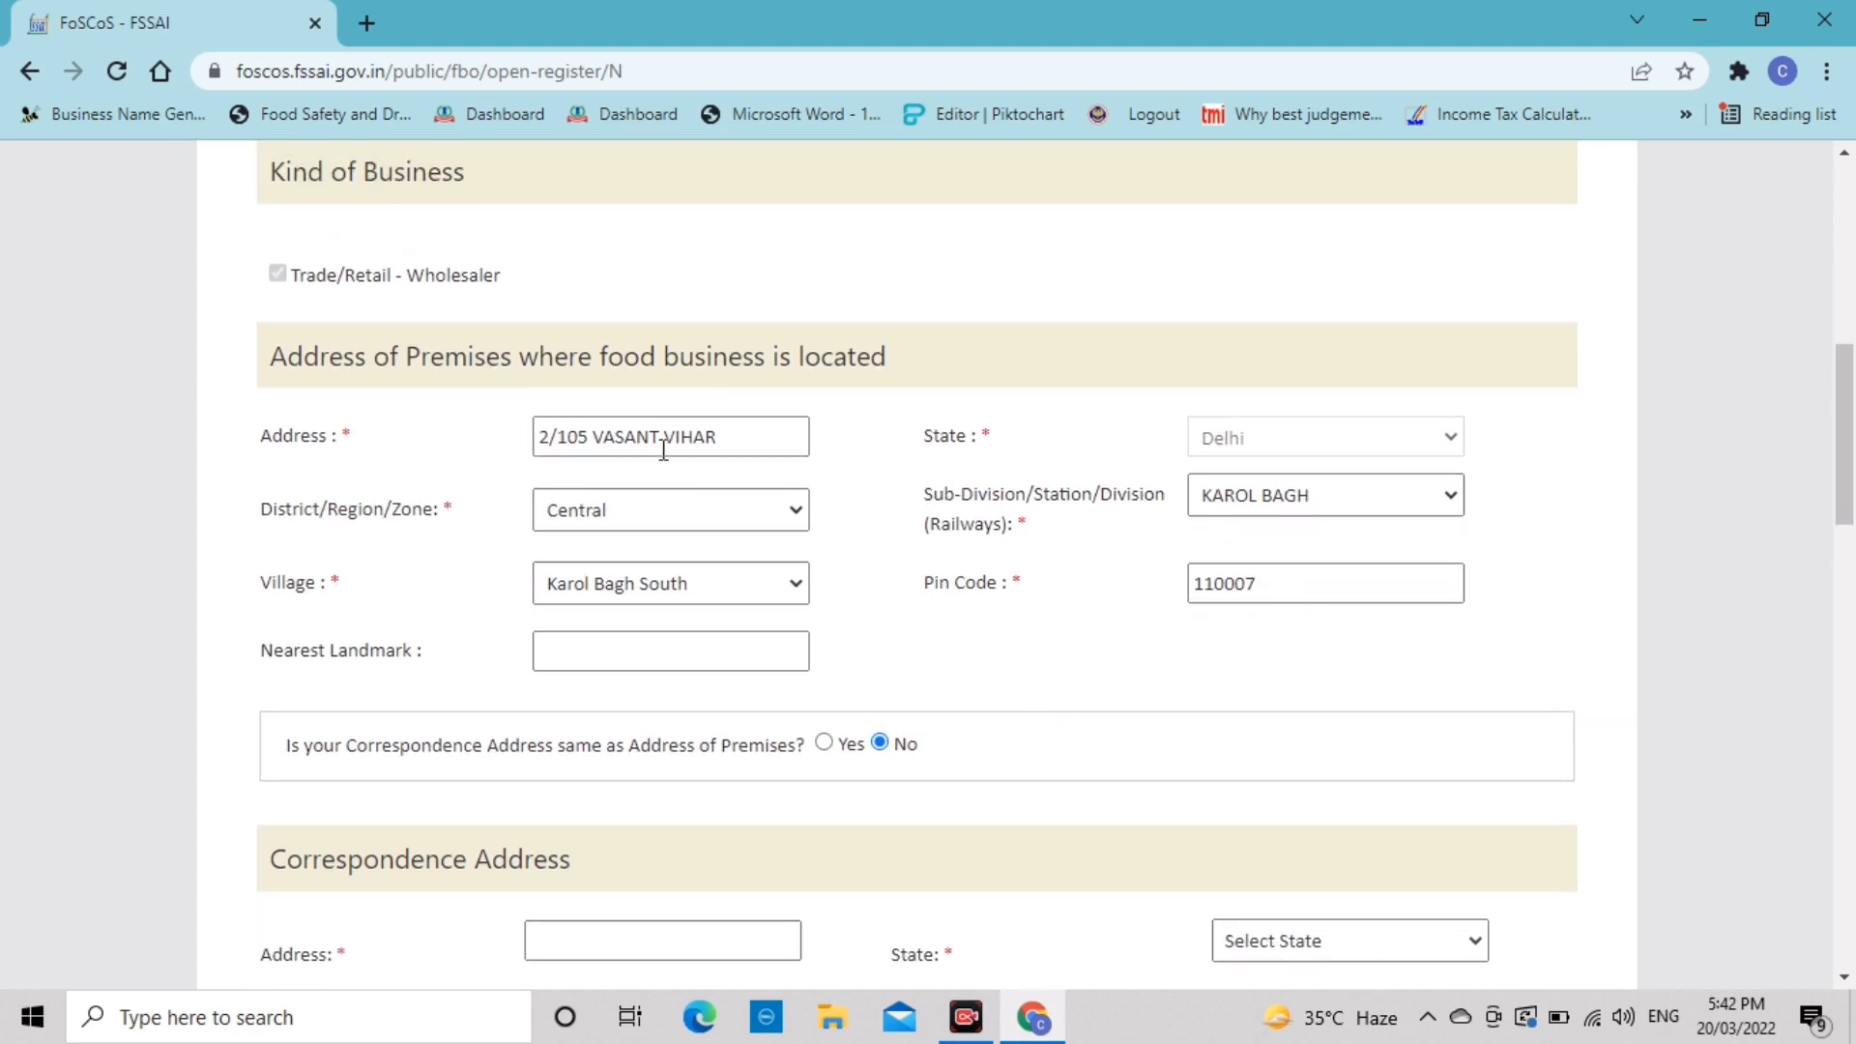
{"action": "scroll", "coordinate": [702, 335], "scroll_direction": "down", "scroll_amount": 3}
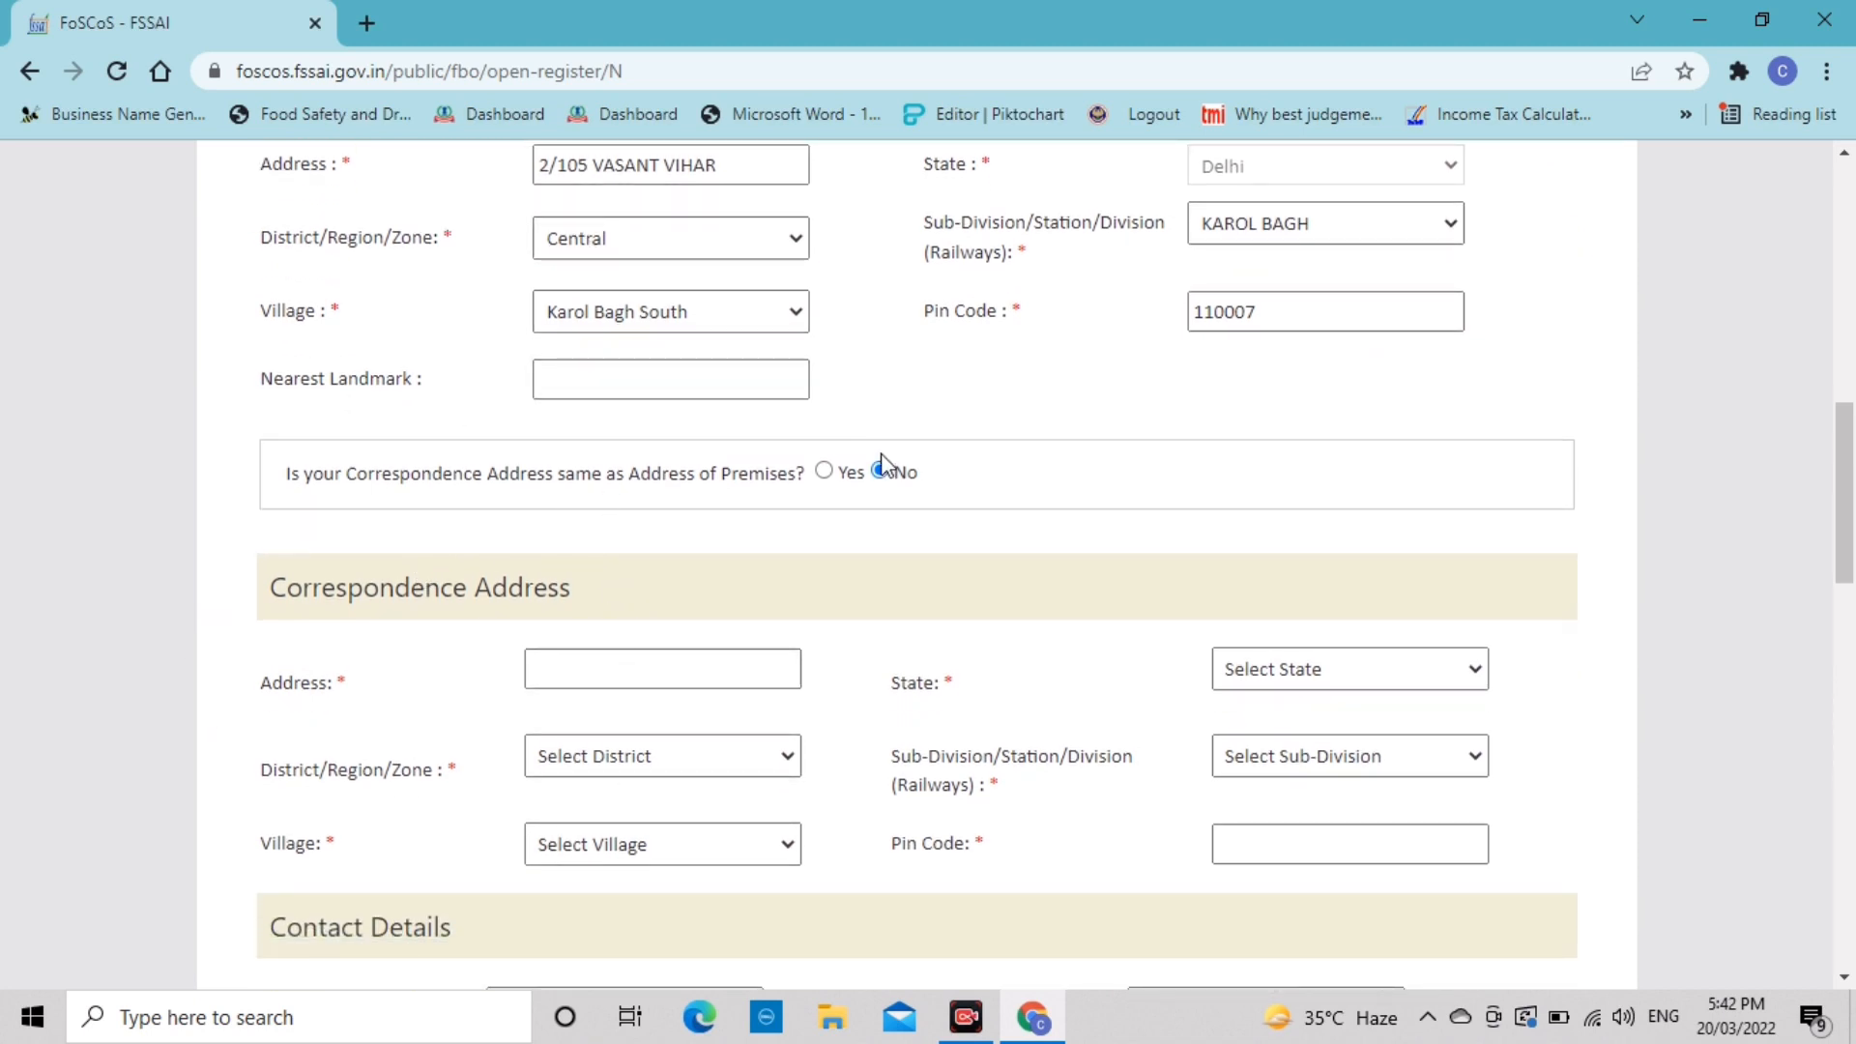
Answer Yes to correspondence address being the same as the premises address
{"action": "left_click", "coordinate": [824, 470]}
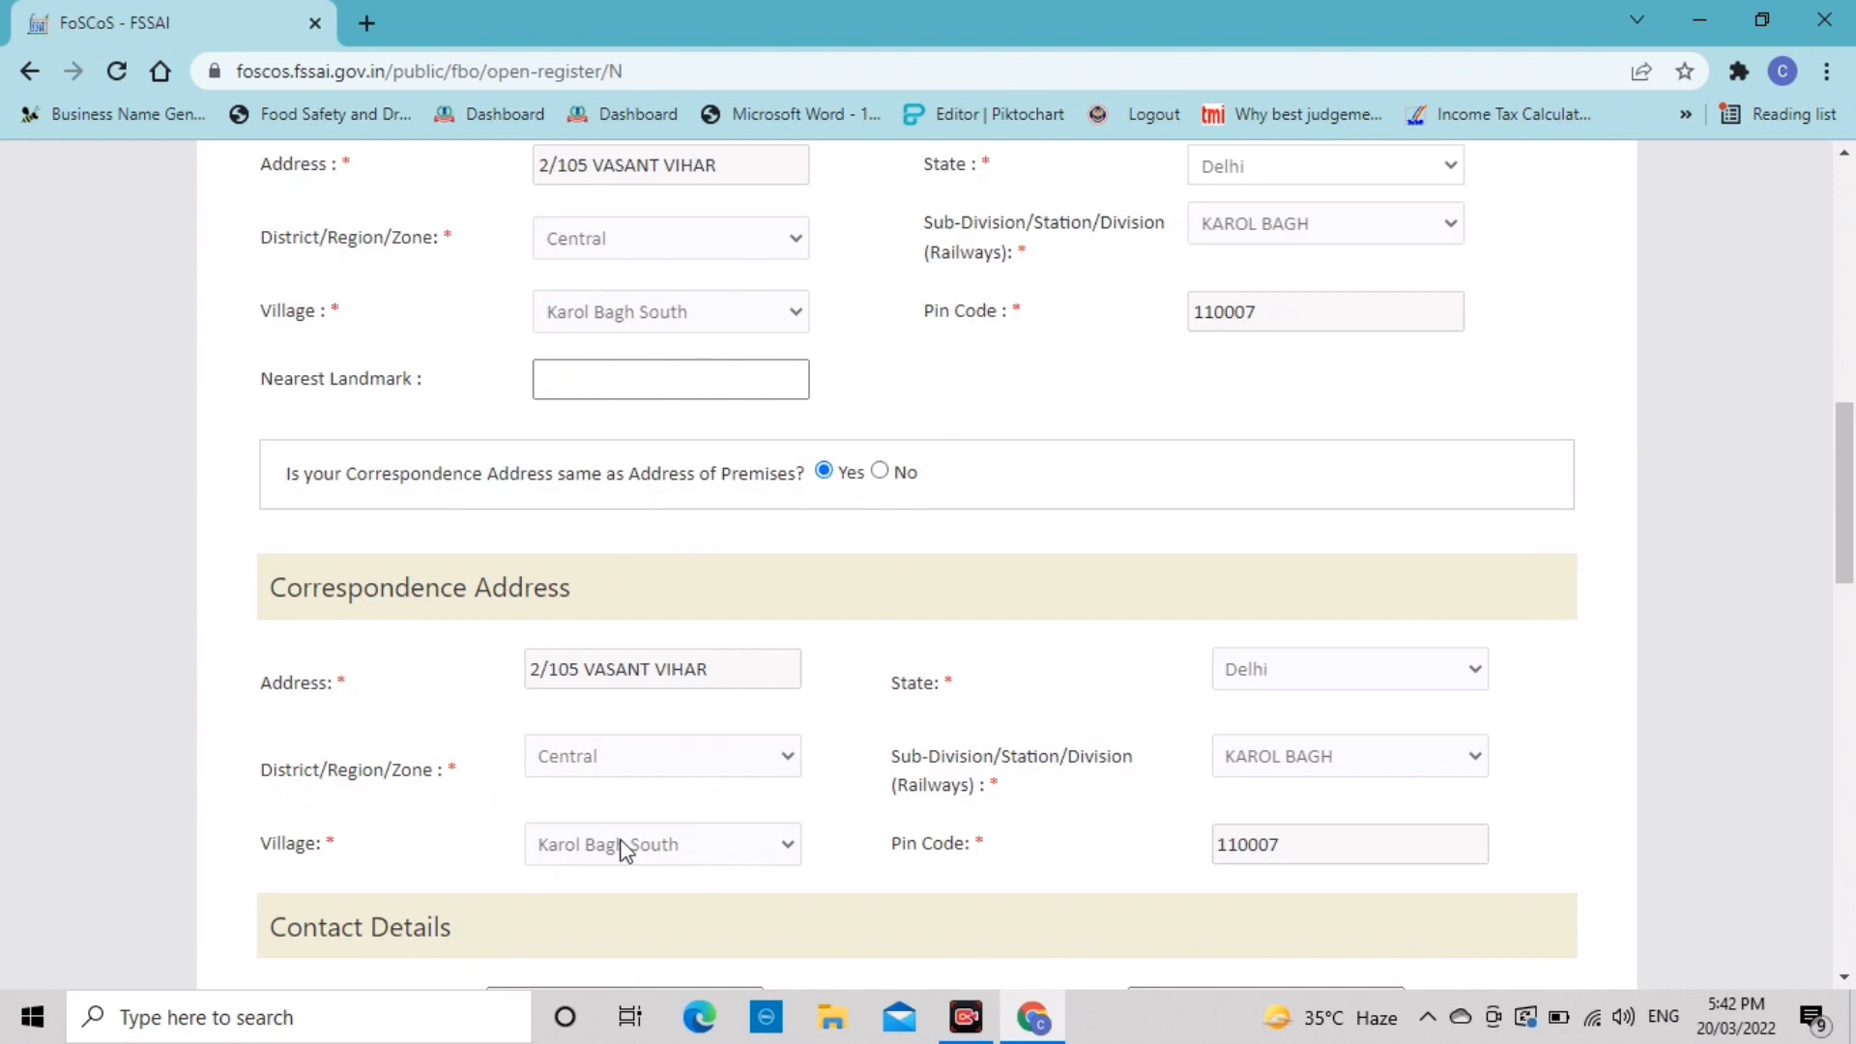
{"action": "key", "text": "Down"}
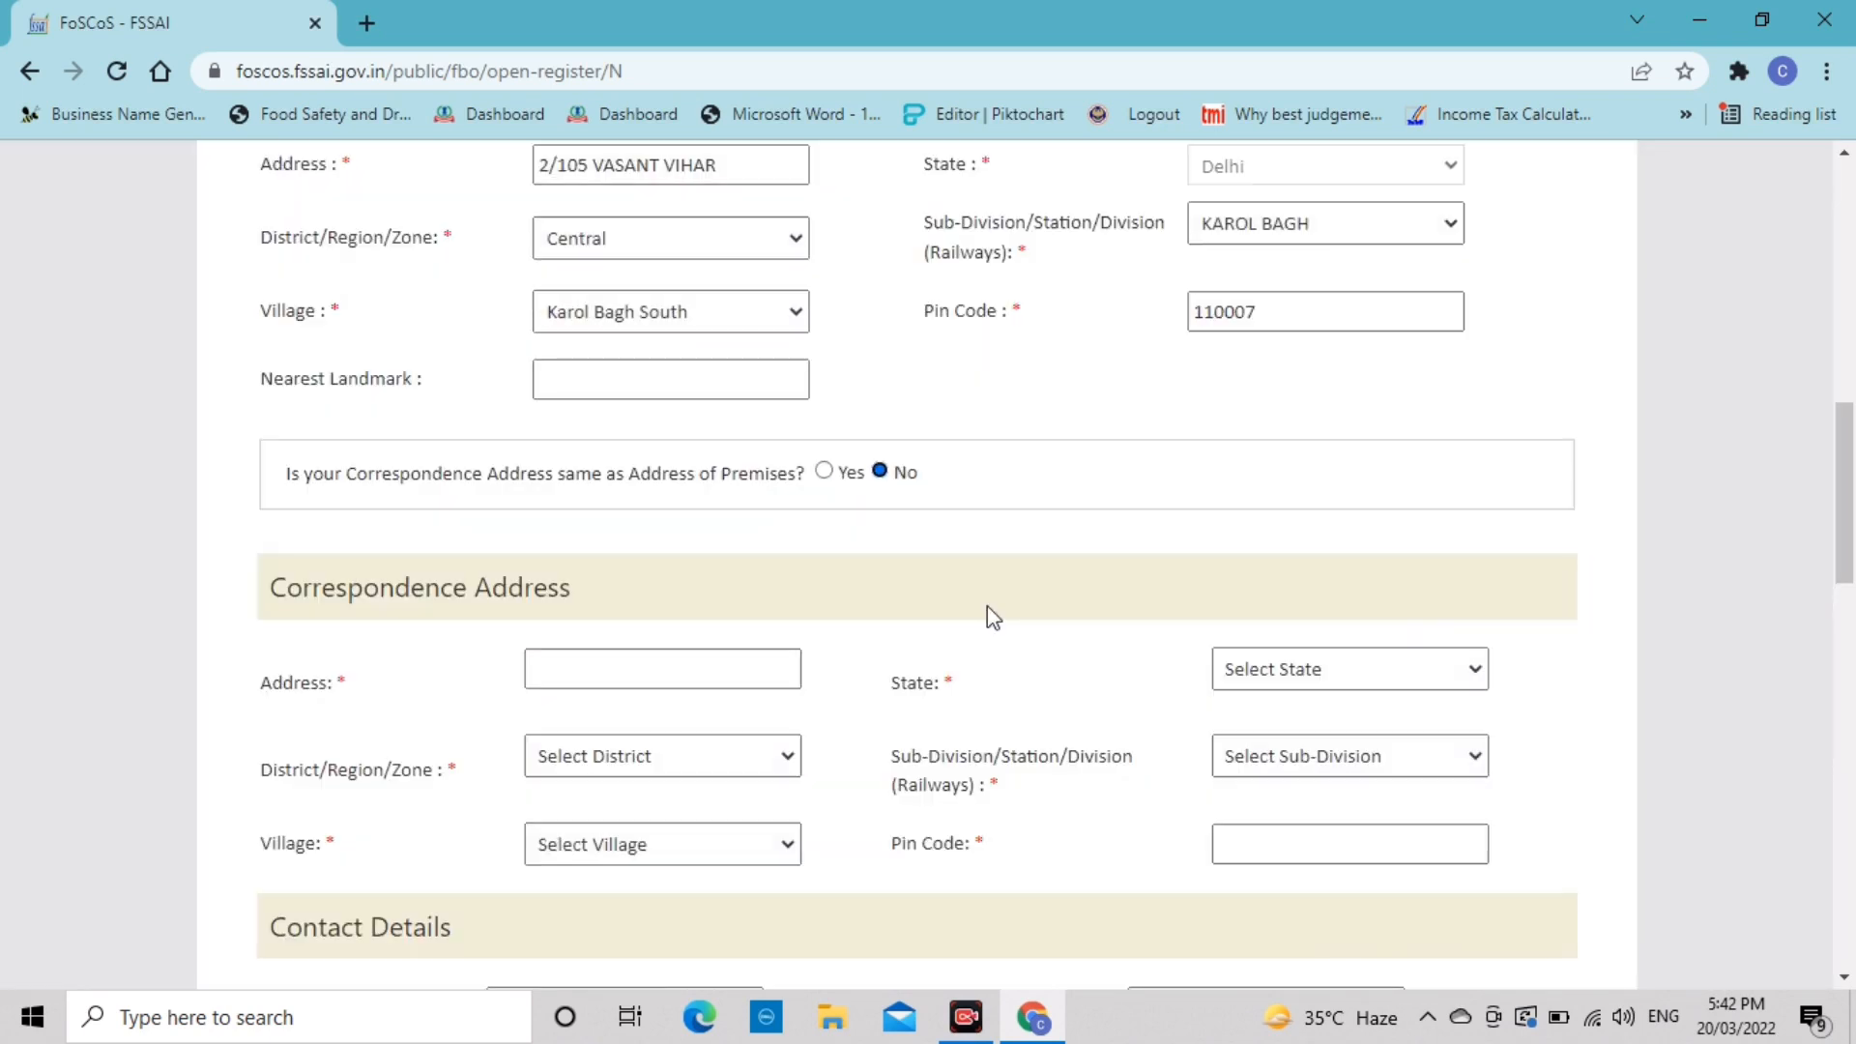
{"action": "left_click", "coordinate": [823, 472]}
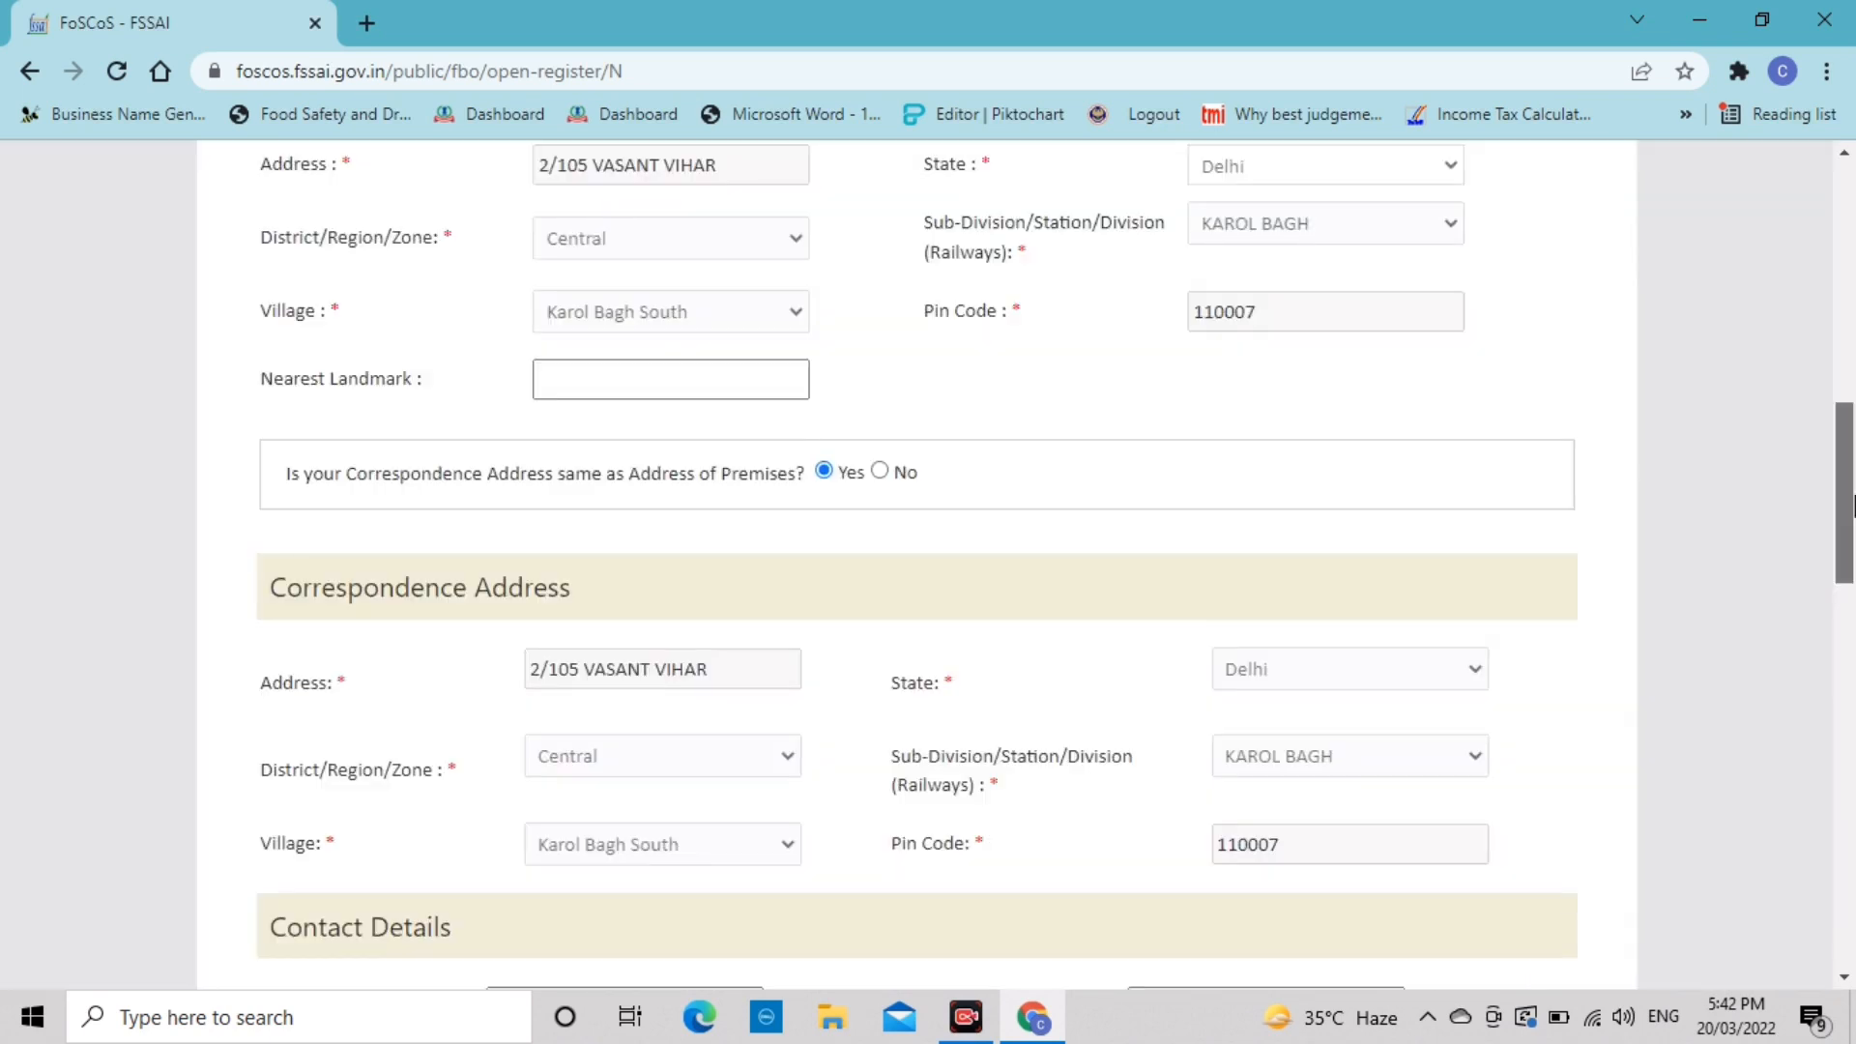
{"action": "left_click_drag", "start_coordinate": [1846, 512], "coordinate": [1852, 615]}
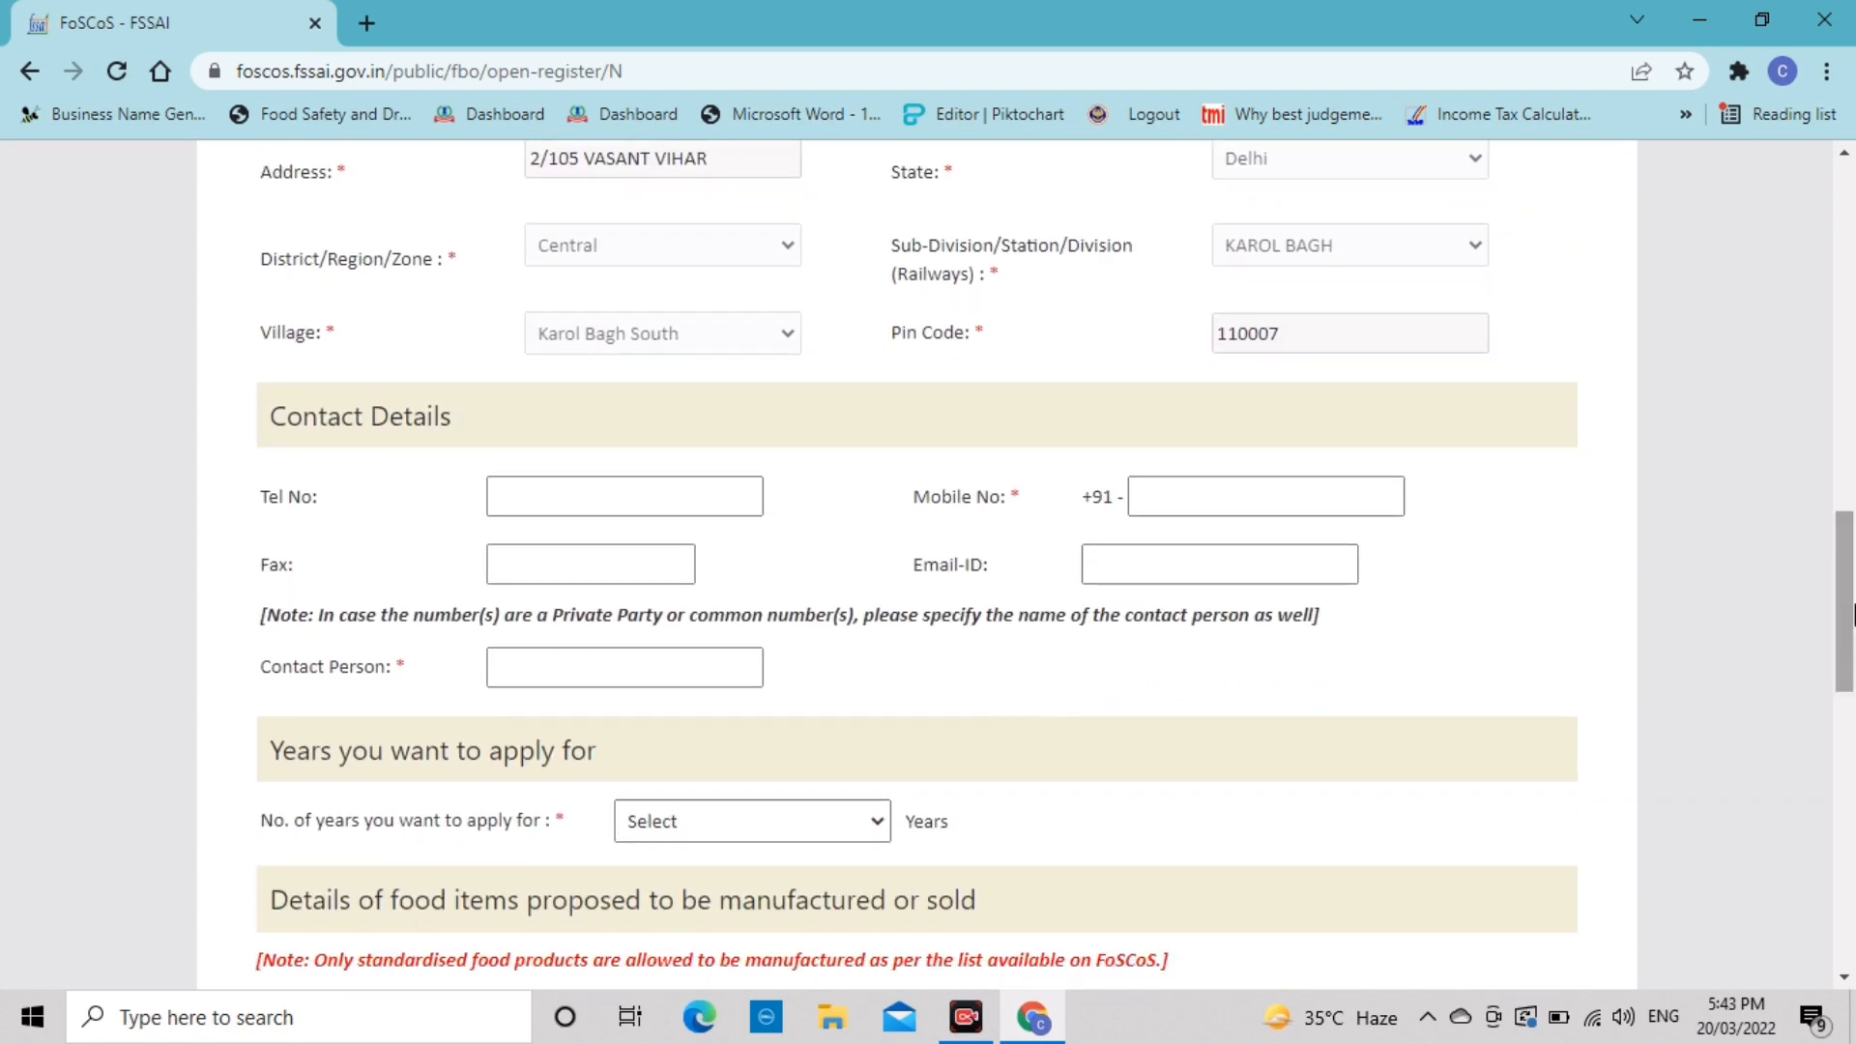
Enter the mobile number and the contact person's name
{"action": "left_click", "coordinate": [1164, 493]}
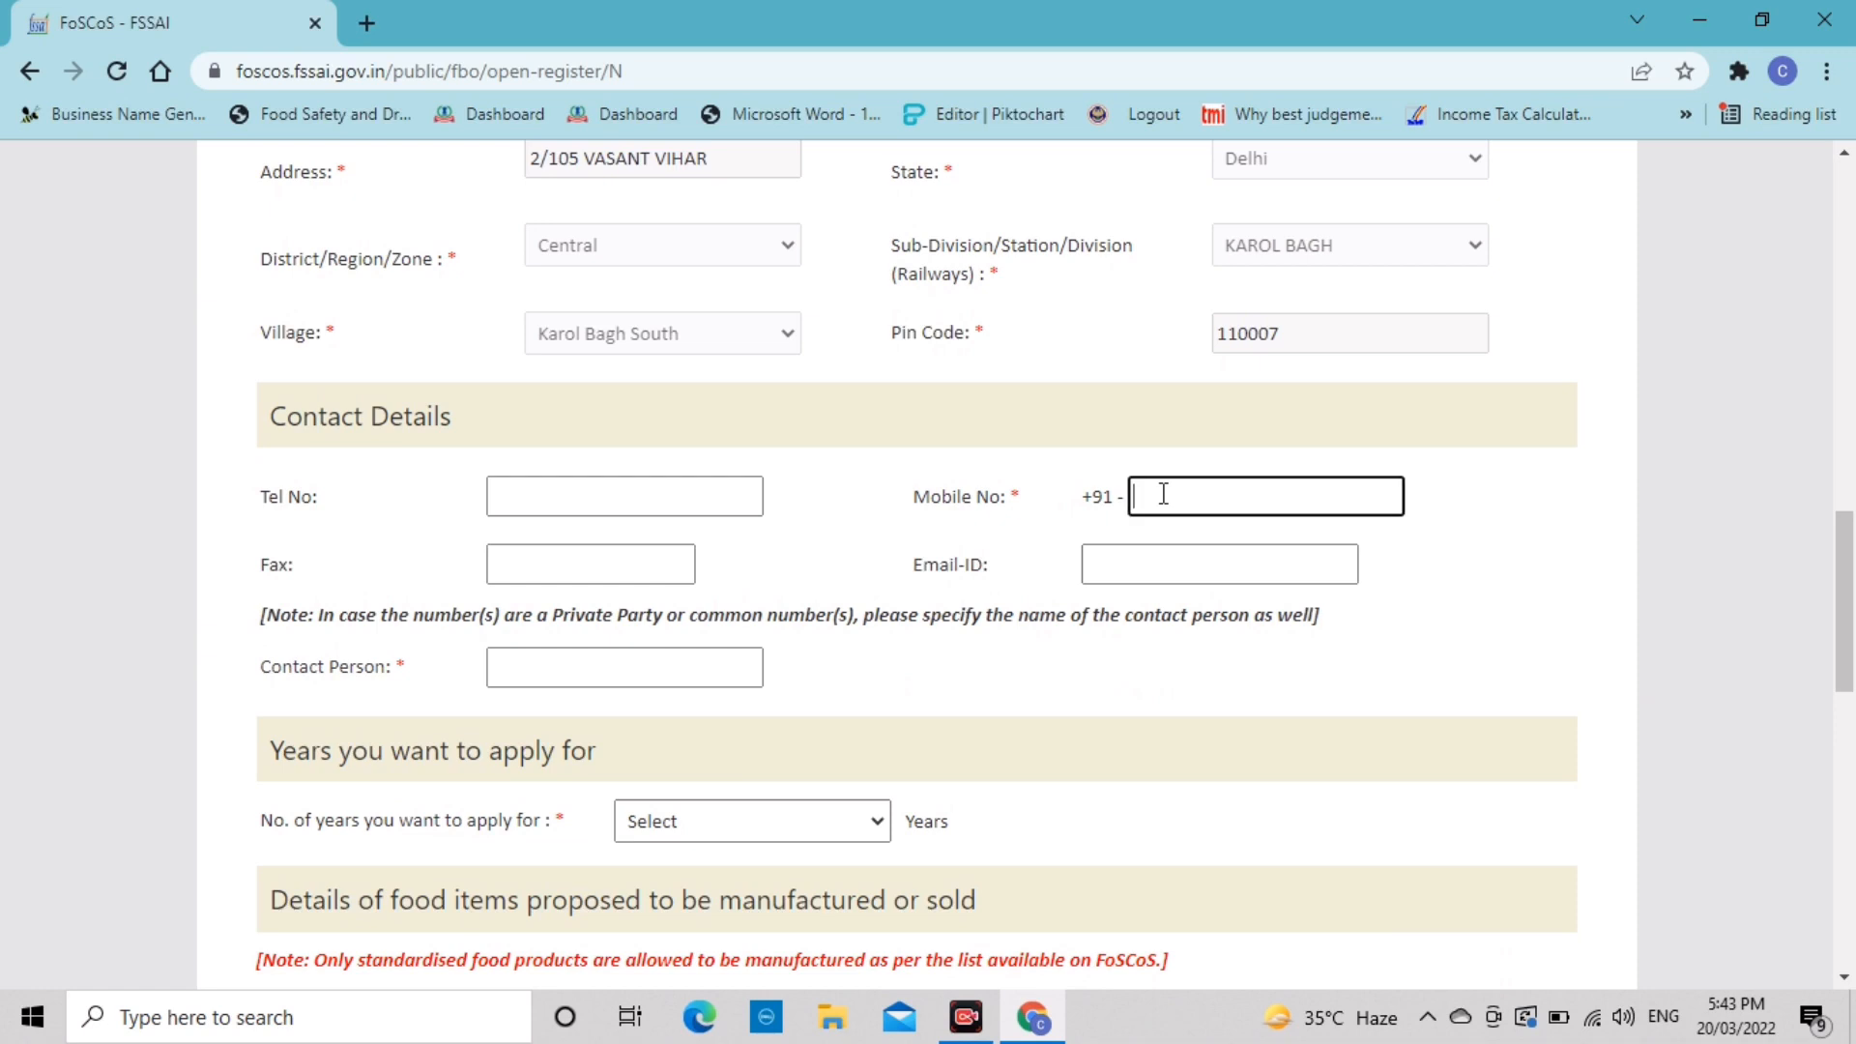
{"action": "left_click", "coordinate": [654, 671]}
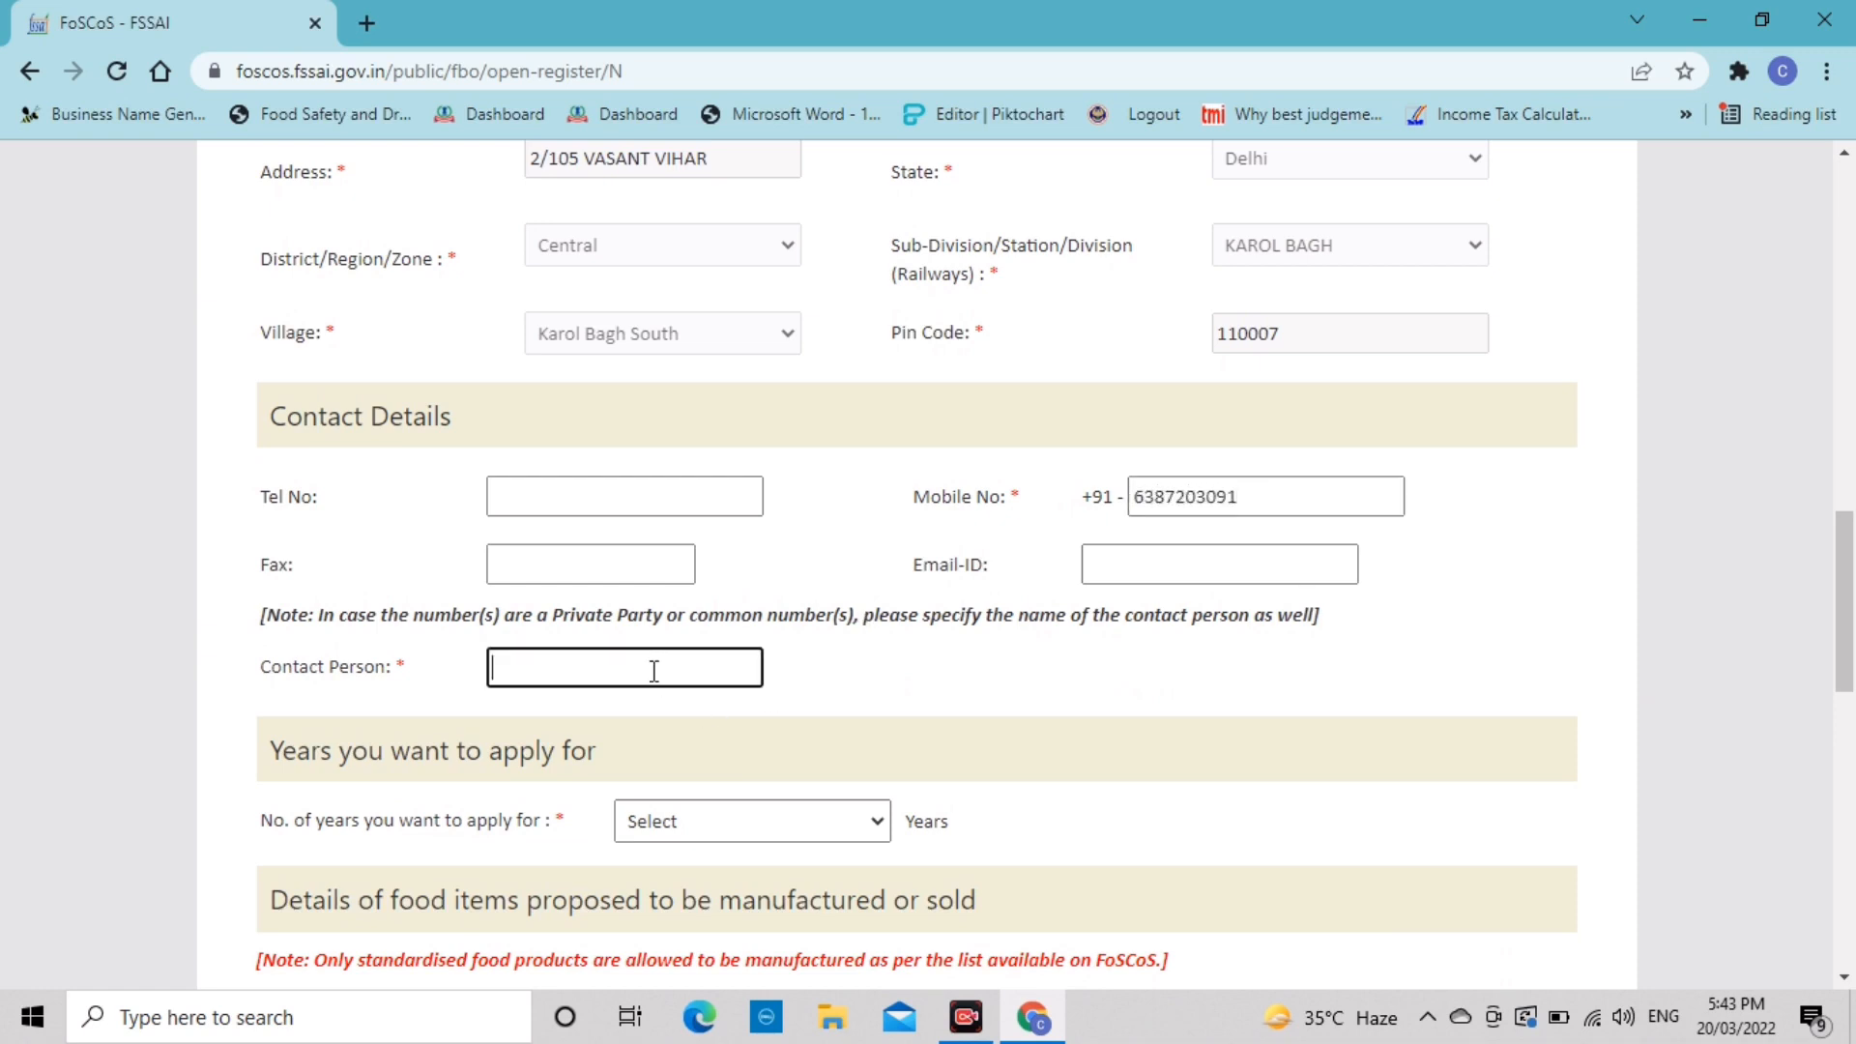
{"action": "type", "text": "RAMESH"}
{"action": "left_click", "coordinate": [886, 659]}
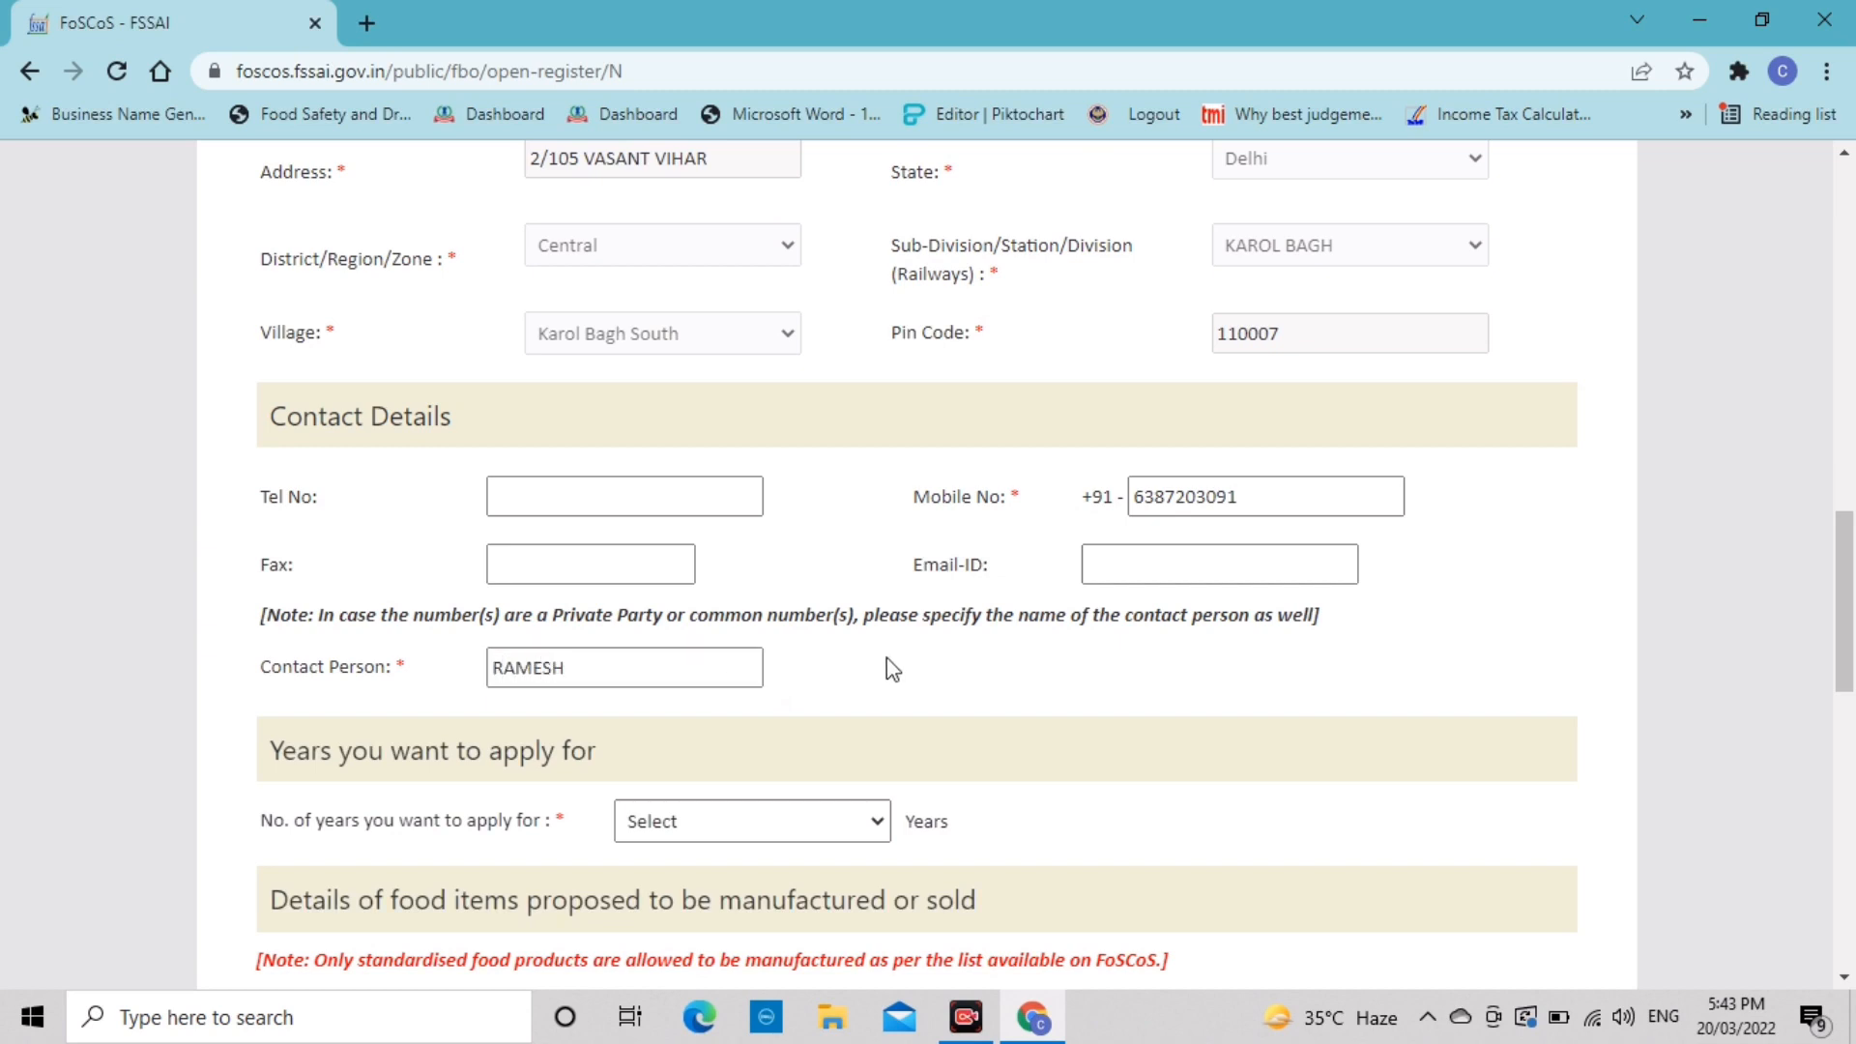
Choose 1 as the number of years to apply for
{"action": "scroll", "coordinate": [885, 657], "scroll_direction": "down", "scroll_amount": 2}
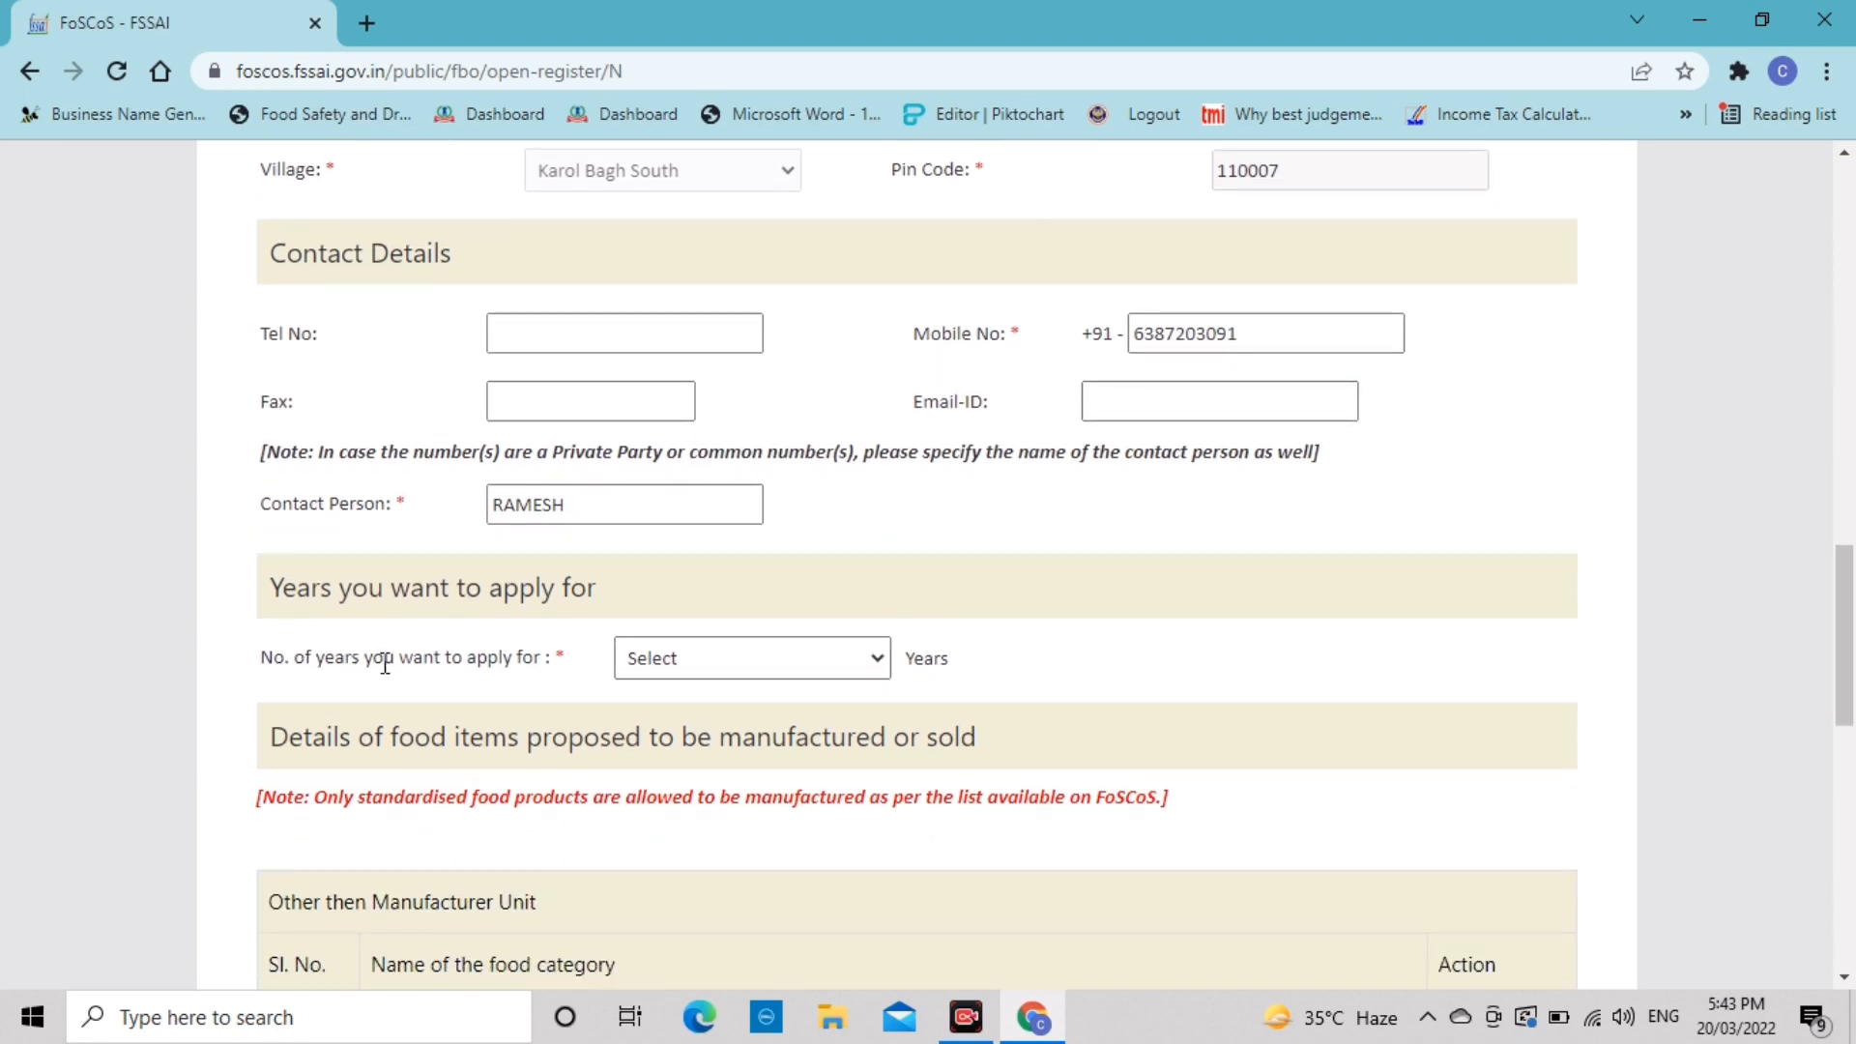
{"action": "left_click", "coordinate": [656, 666]}
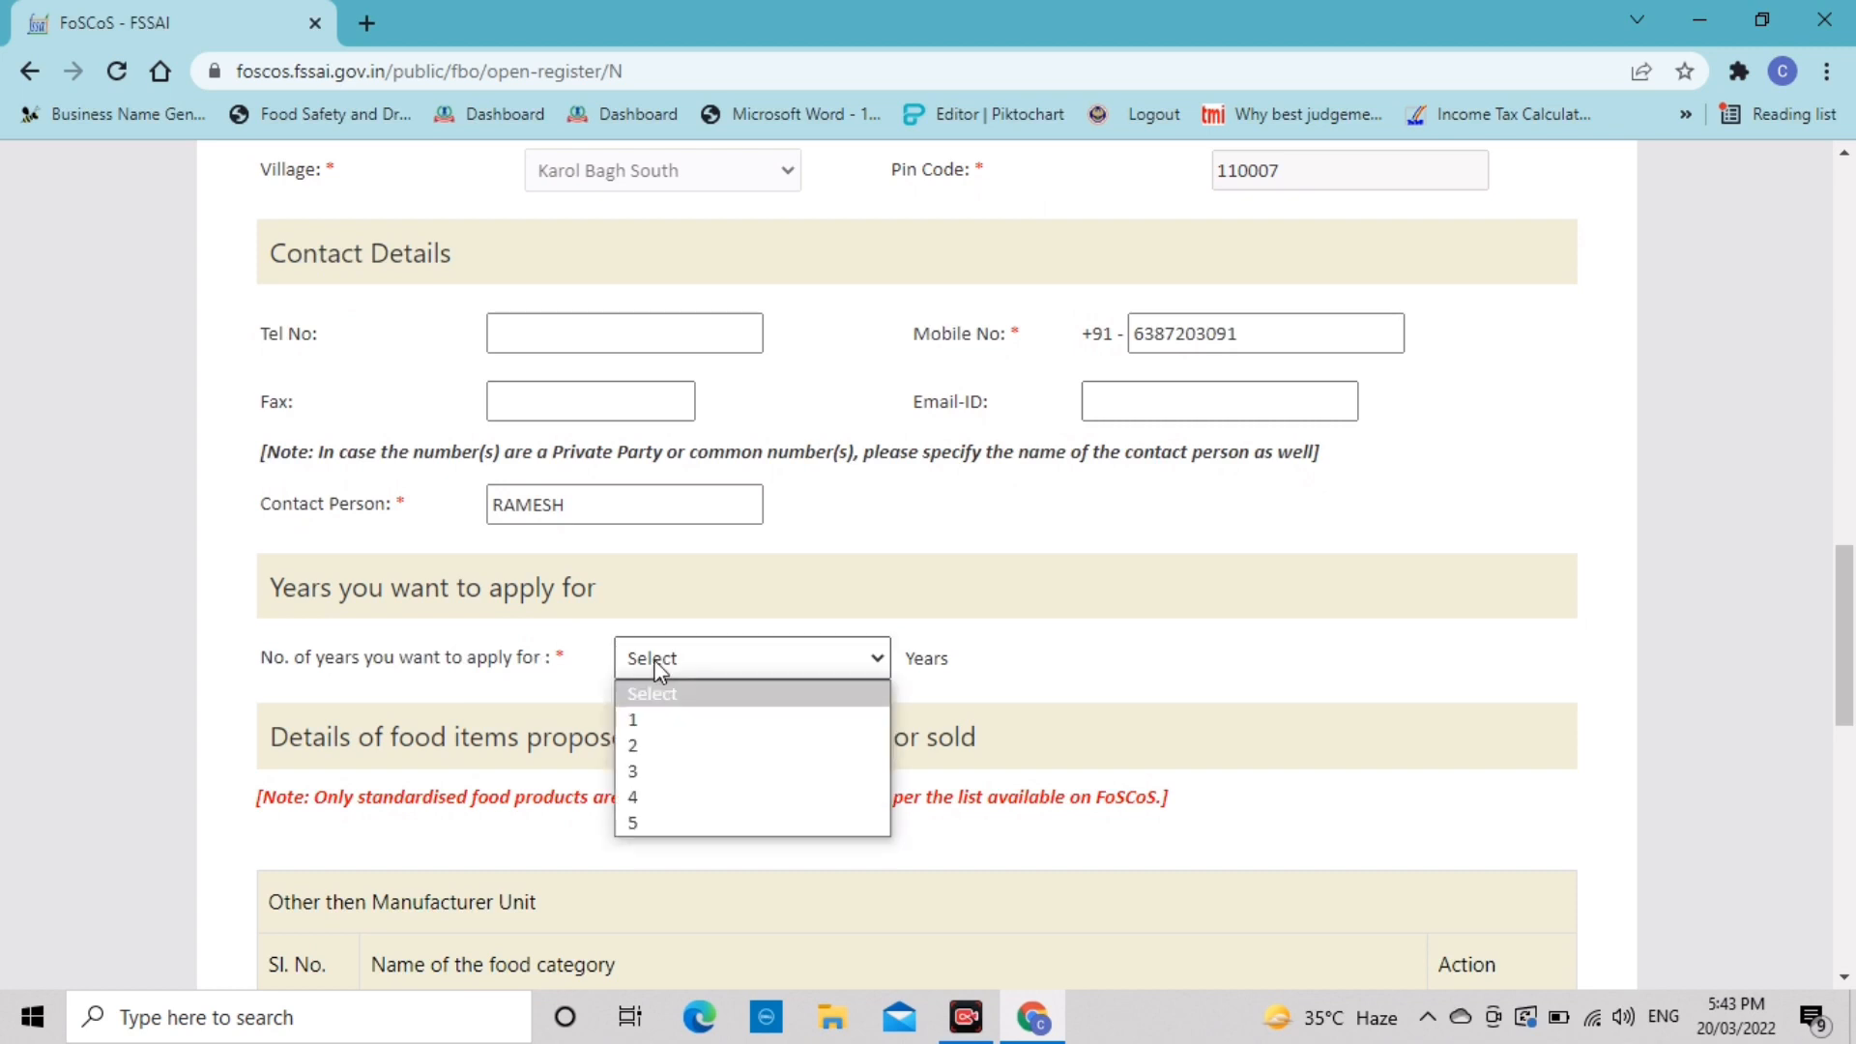
{"action": "key", "text": "Down"}
{"action": "key", "text": "Down"}
{"action": "key", "text": "Down"}
{"action": "key", "text": "Down"}
{"action": "key", "text": "Down"}
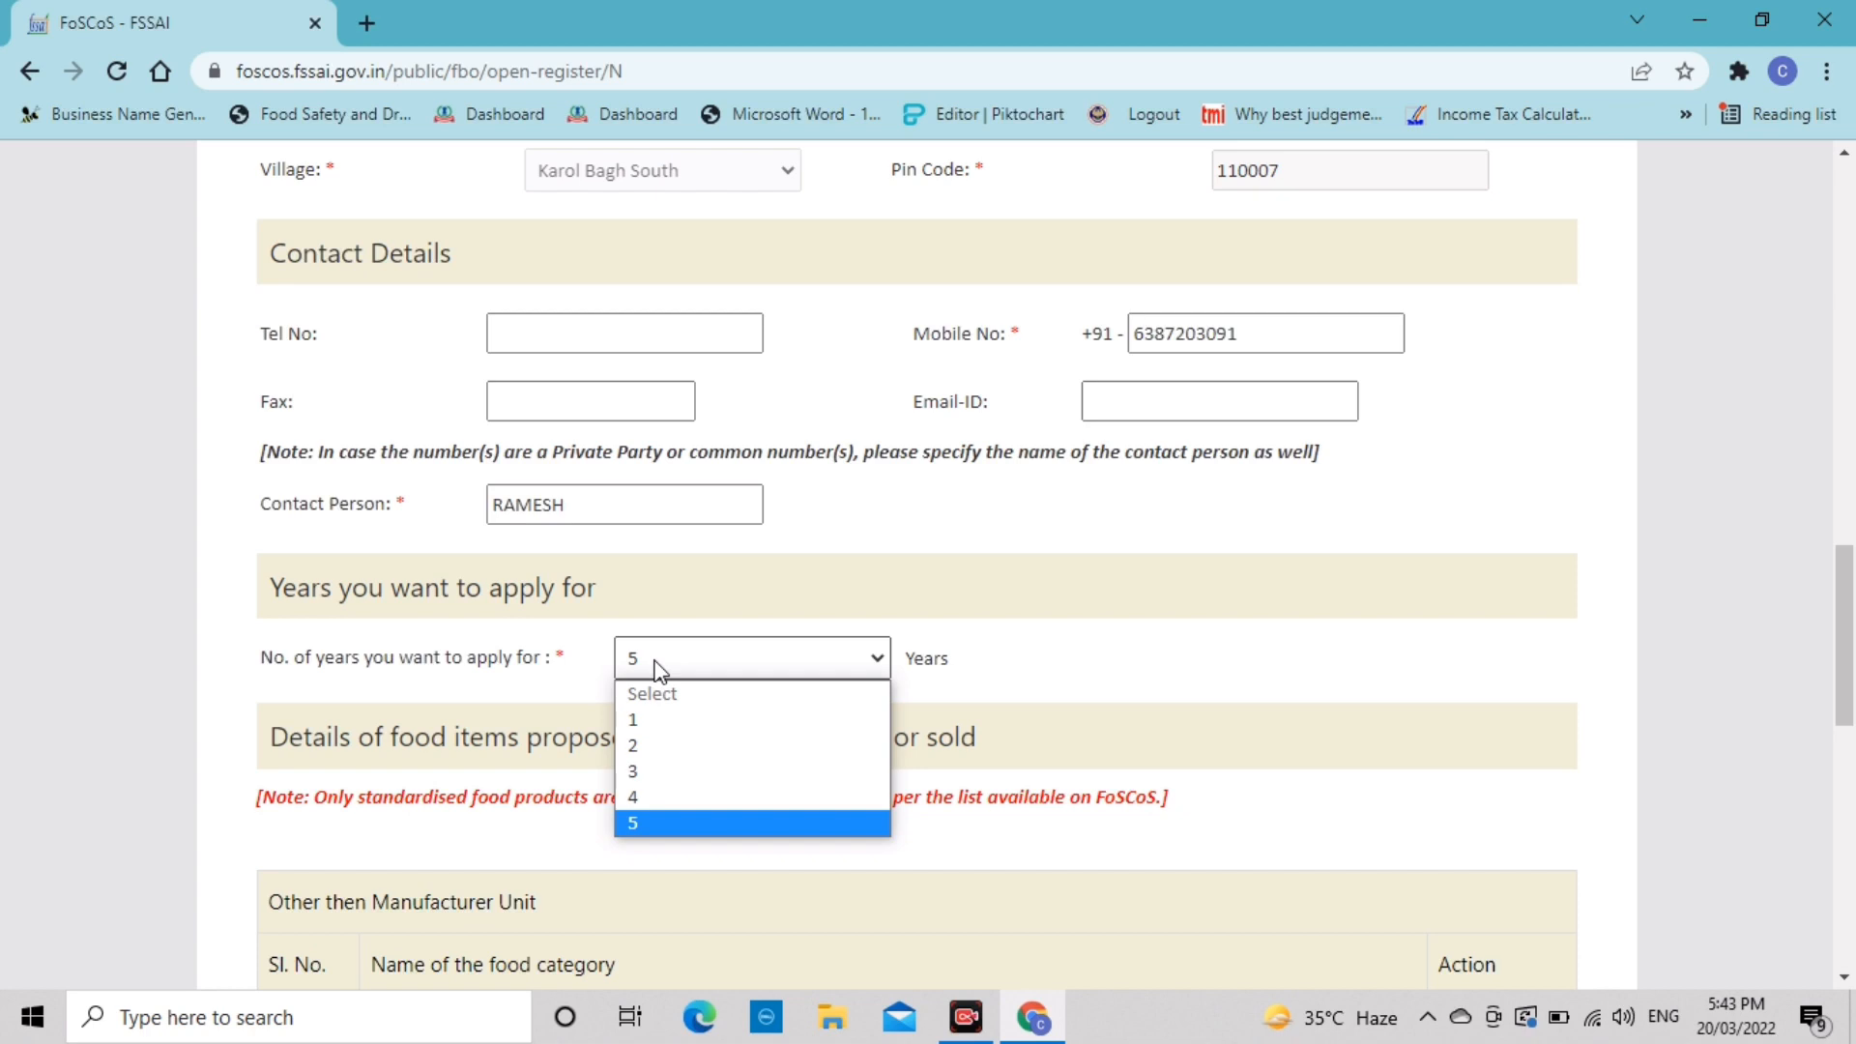
{"action": "key", "text": "Up"}
{"action": "key", "text": "Up"}
{"action": "key", "text": "Up"}
{"action": "key", "text": "Up"}
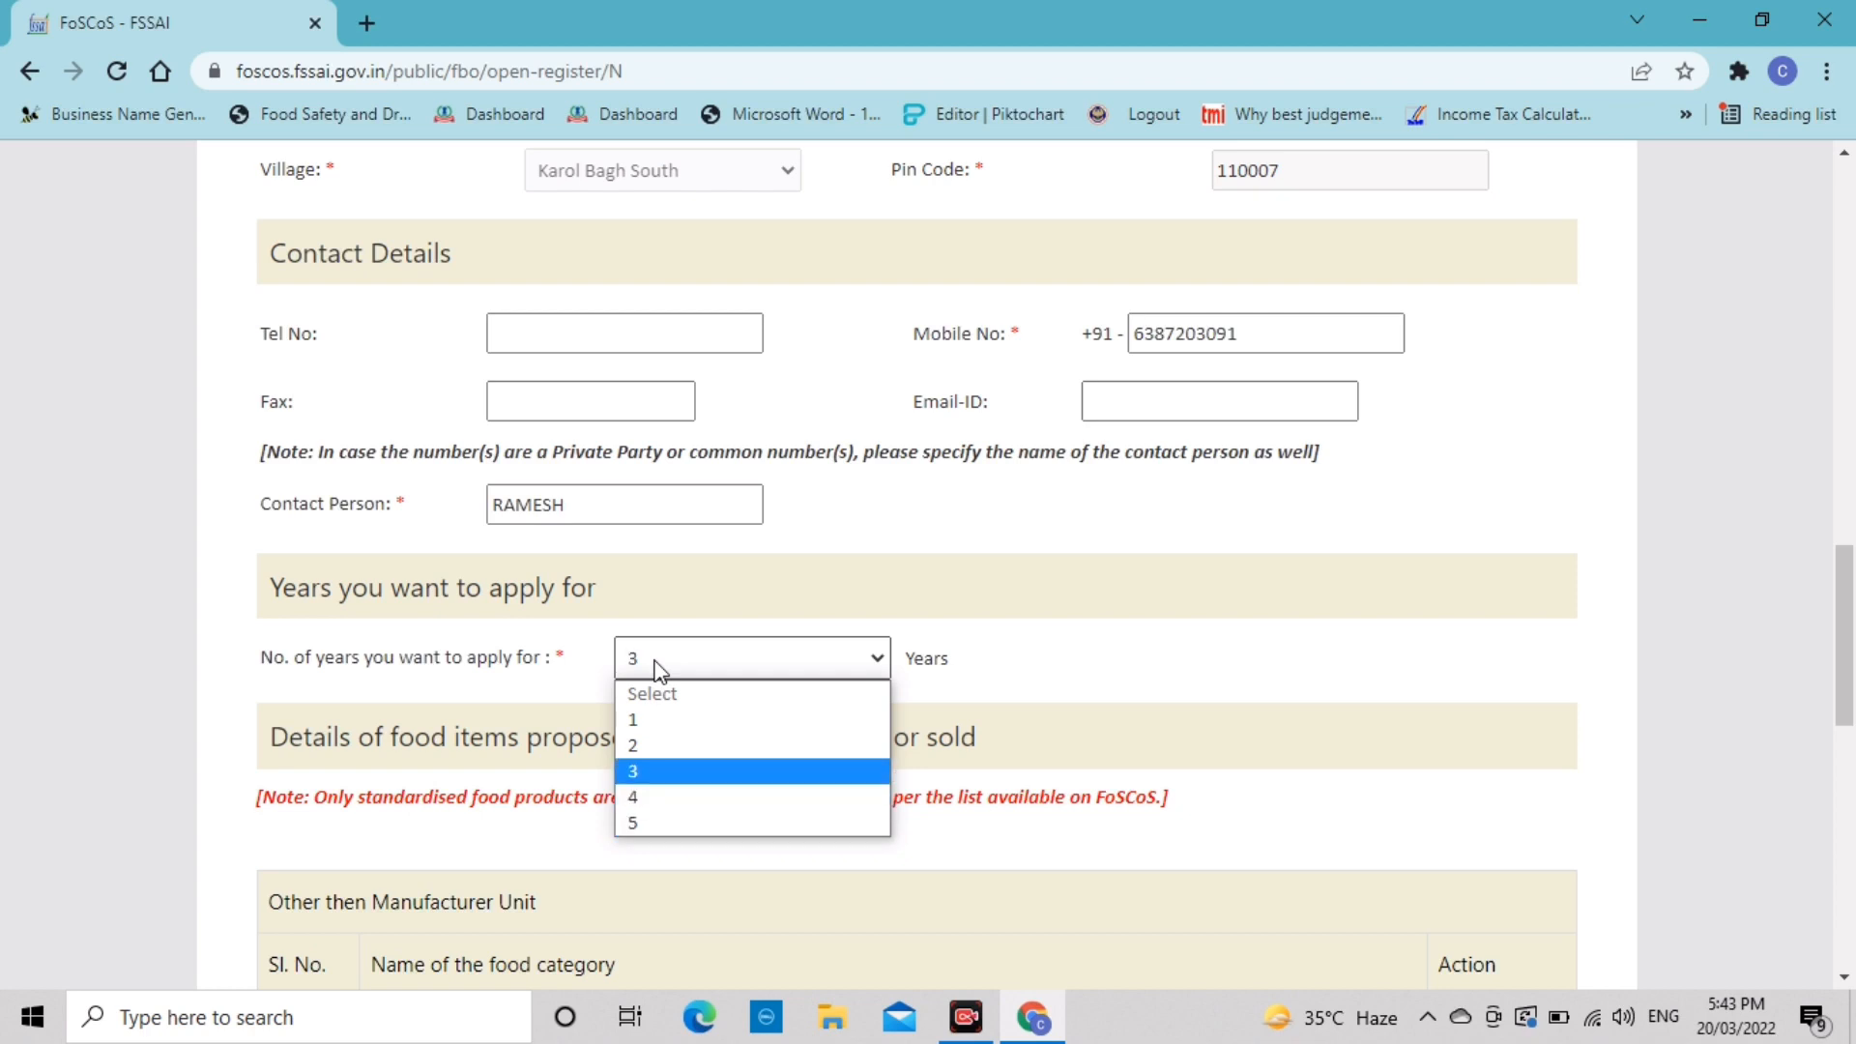
{"action": "key", "text": "Return"}
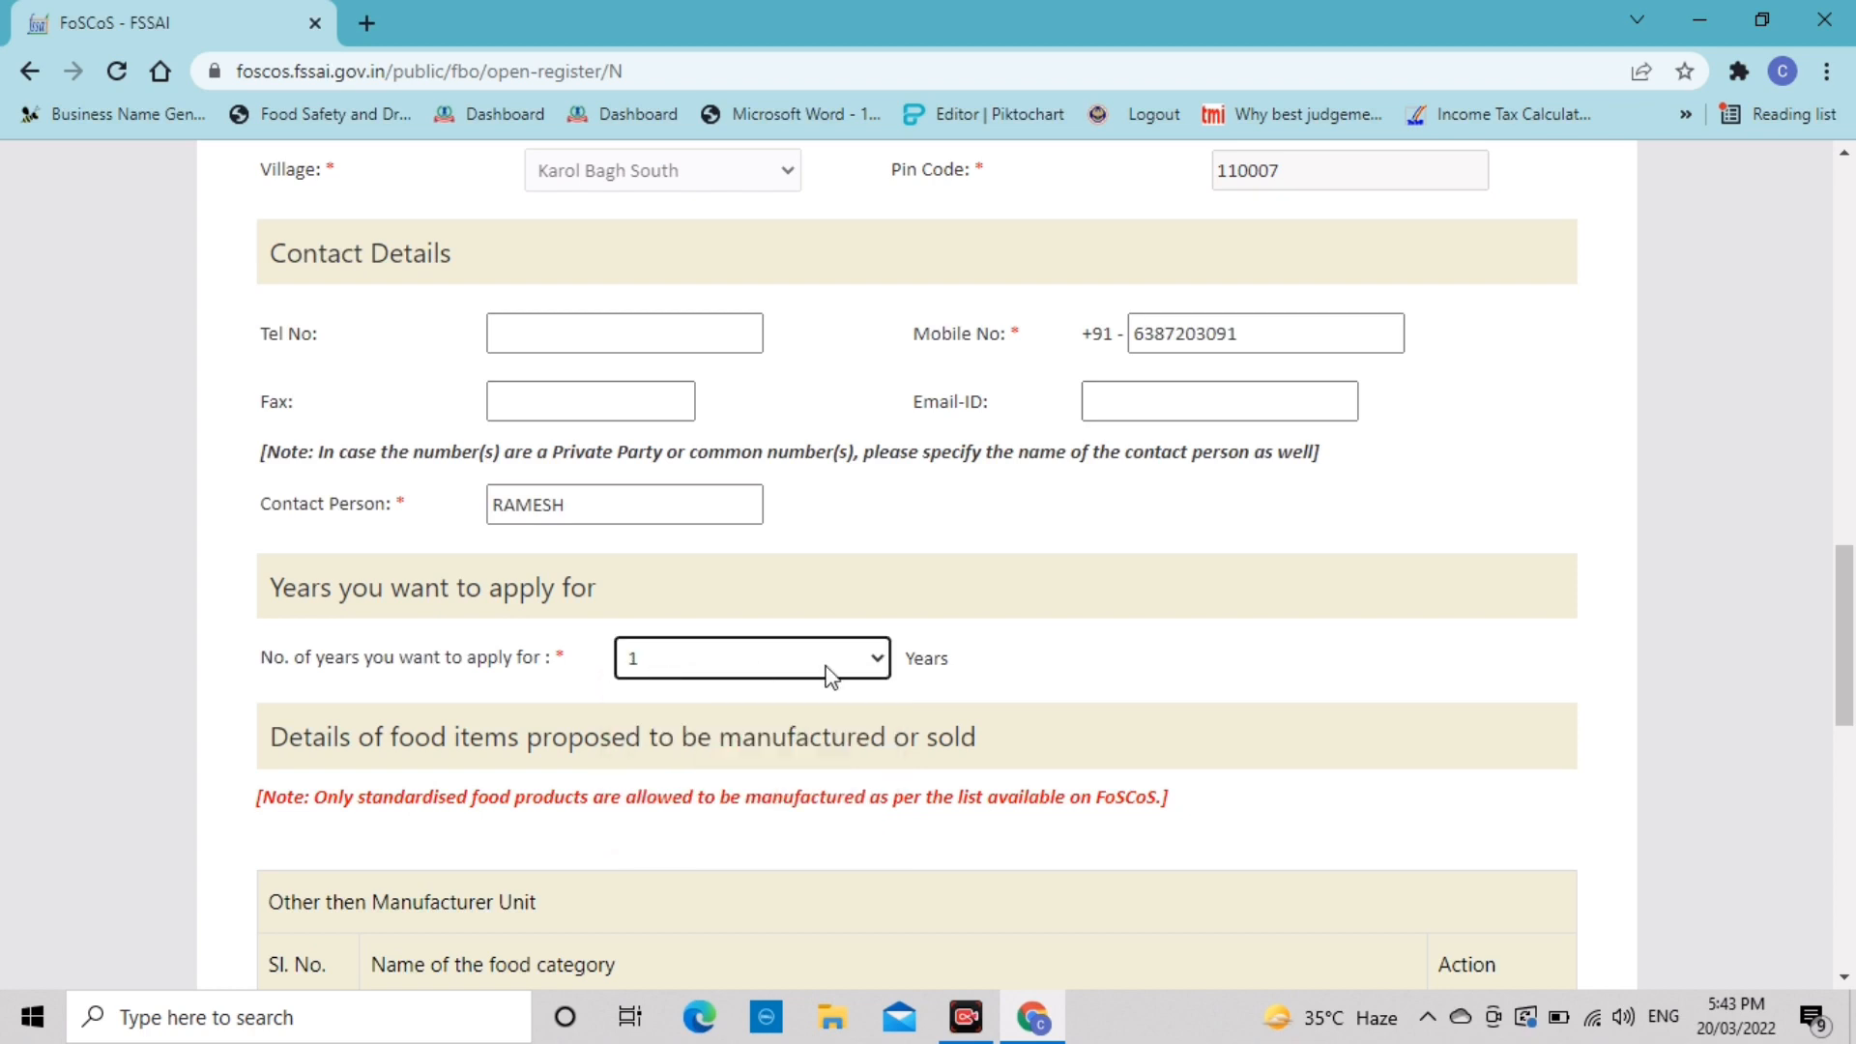
{"action": "left_click", "coordinate": [1112, 681]}
{"action": "scroll", "coordinate": [1112, 682], "scroll_direction": "down", "scroll_amount": 4}
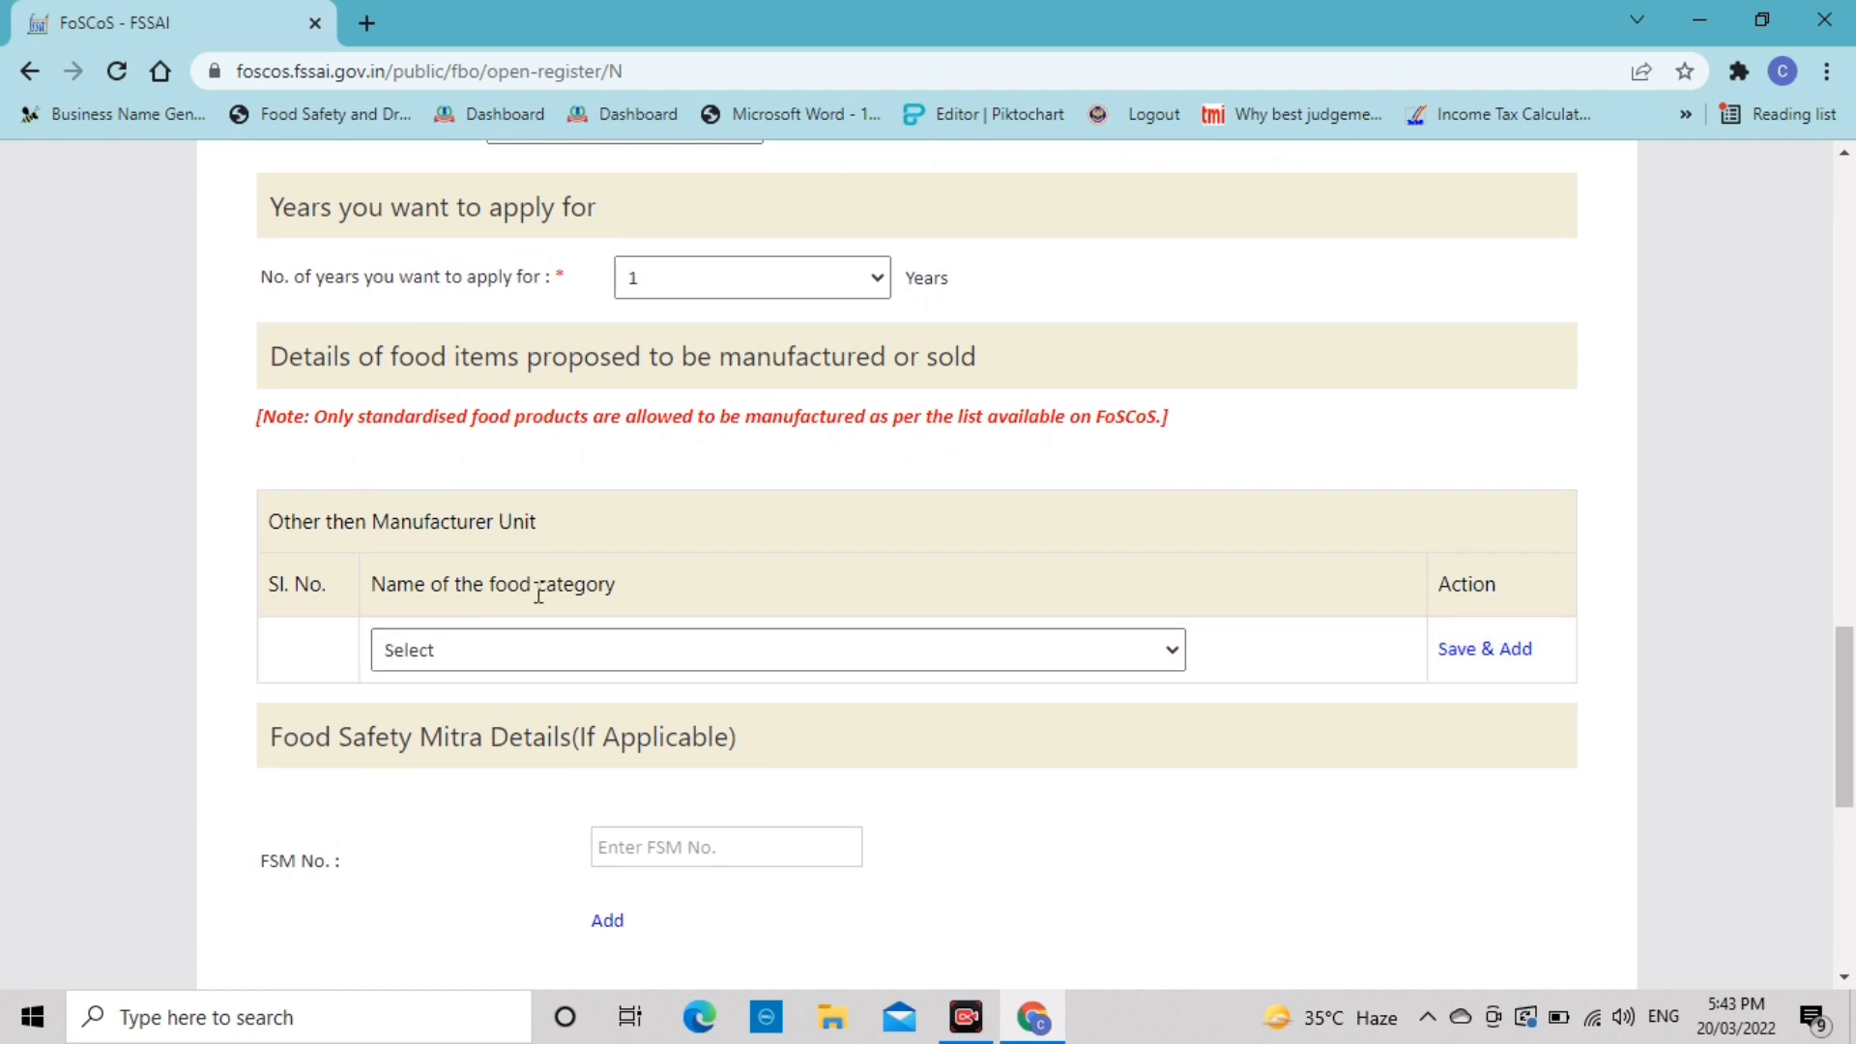
Add food categories 02 - Fats and oils and 07 - Bakery products
{"action": "left_click", "coordinate": [879, 663]}
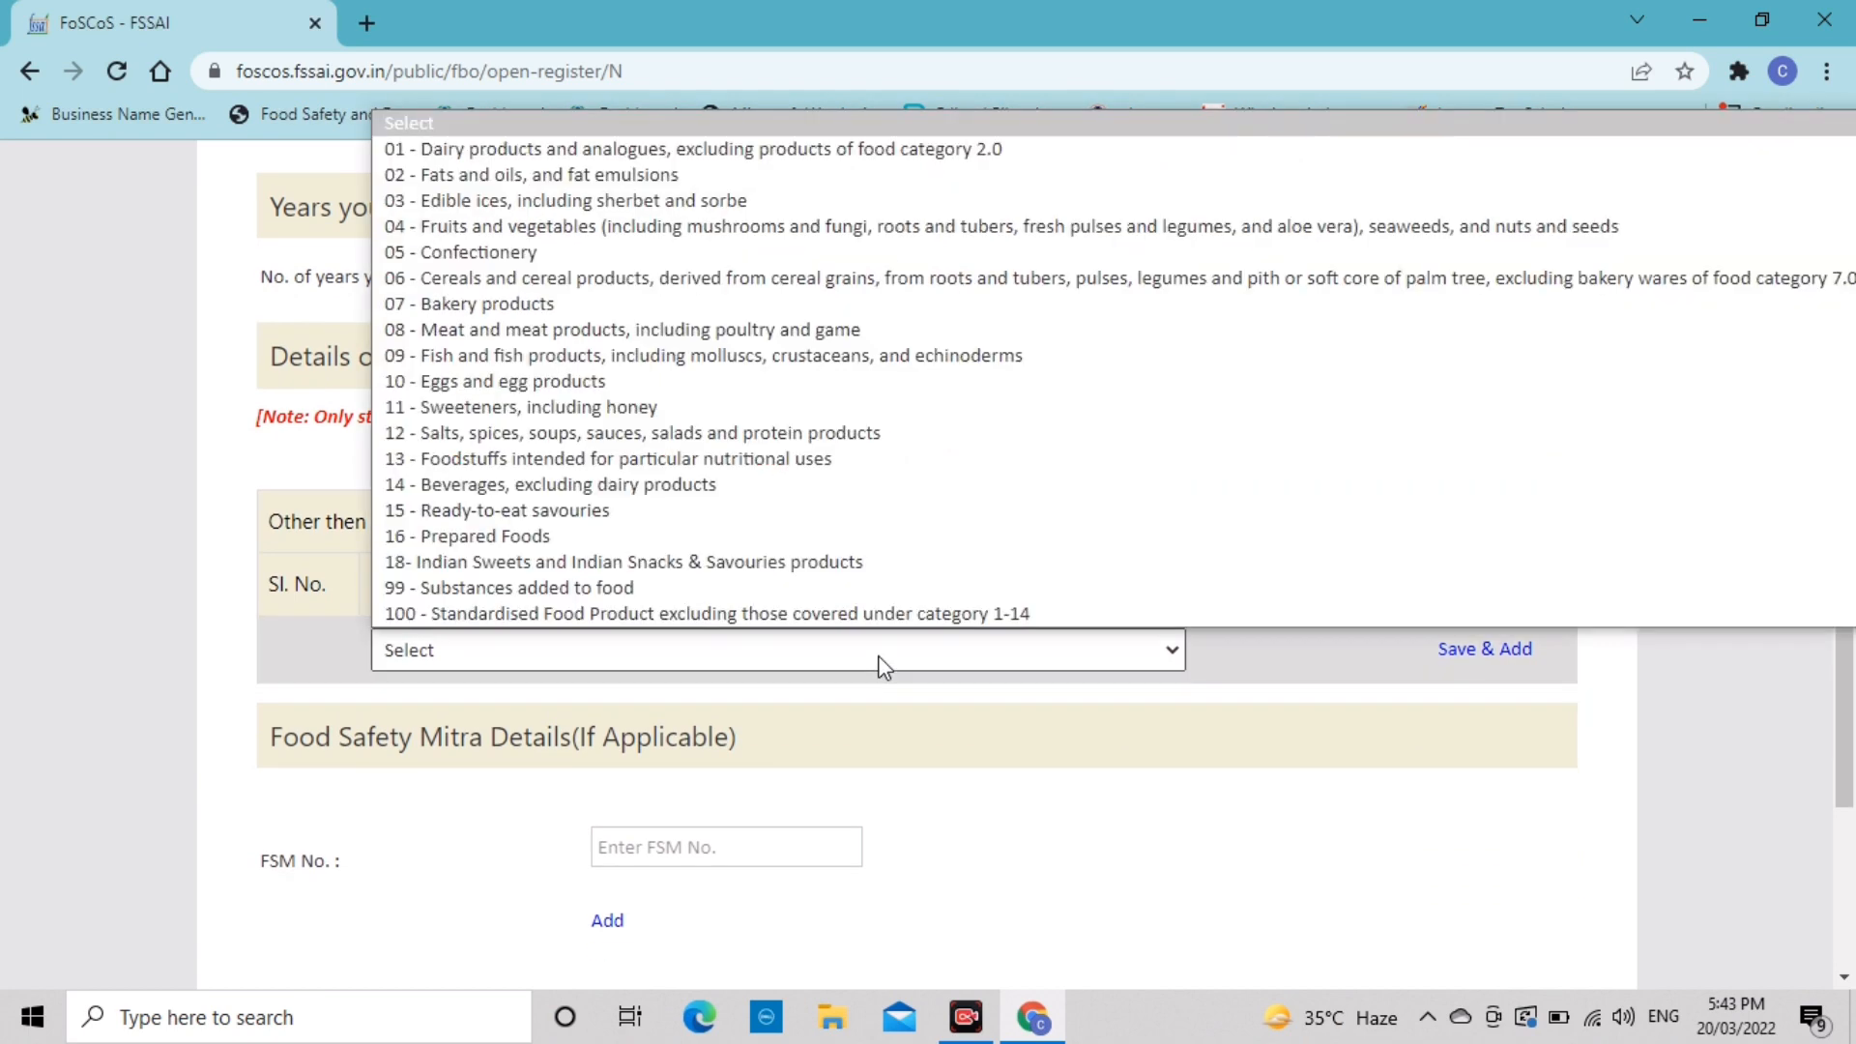
{"action": "key", "text": "Down"}
{"action": "key", "text": "Down"}
{"action": "key", "text": "Down"}
{"action": "key", "text": "Down"}
{"action": "key", "text": "Down"}
{"action": "key", "text": "Down"}
{"action": "key", "text": "Down"}
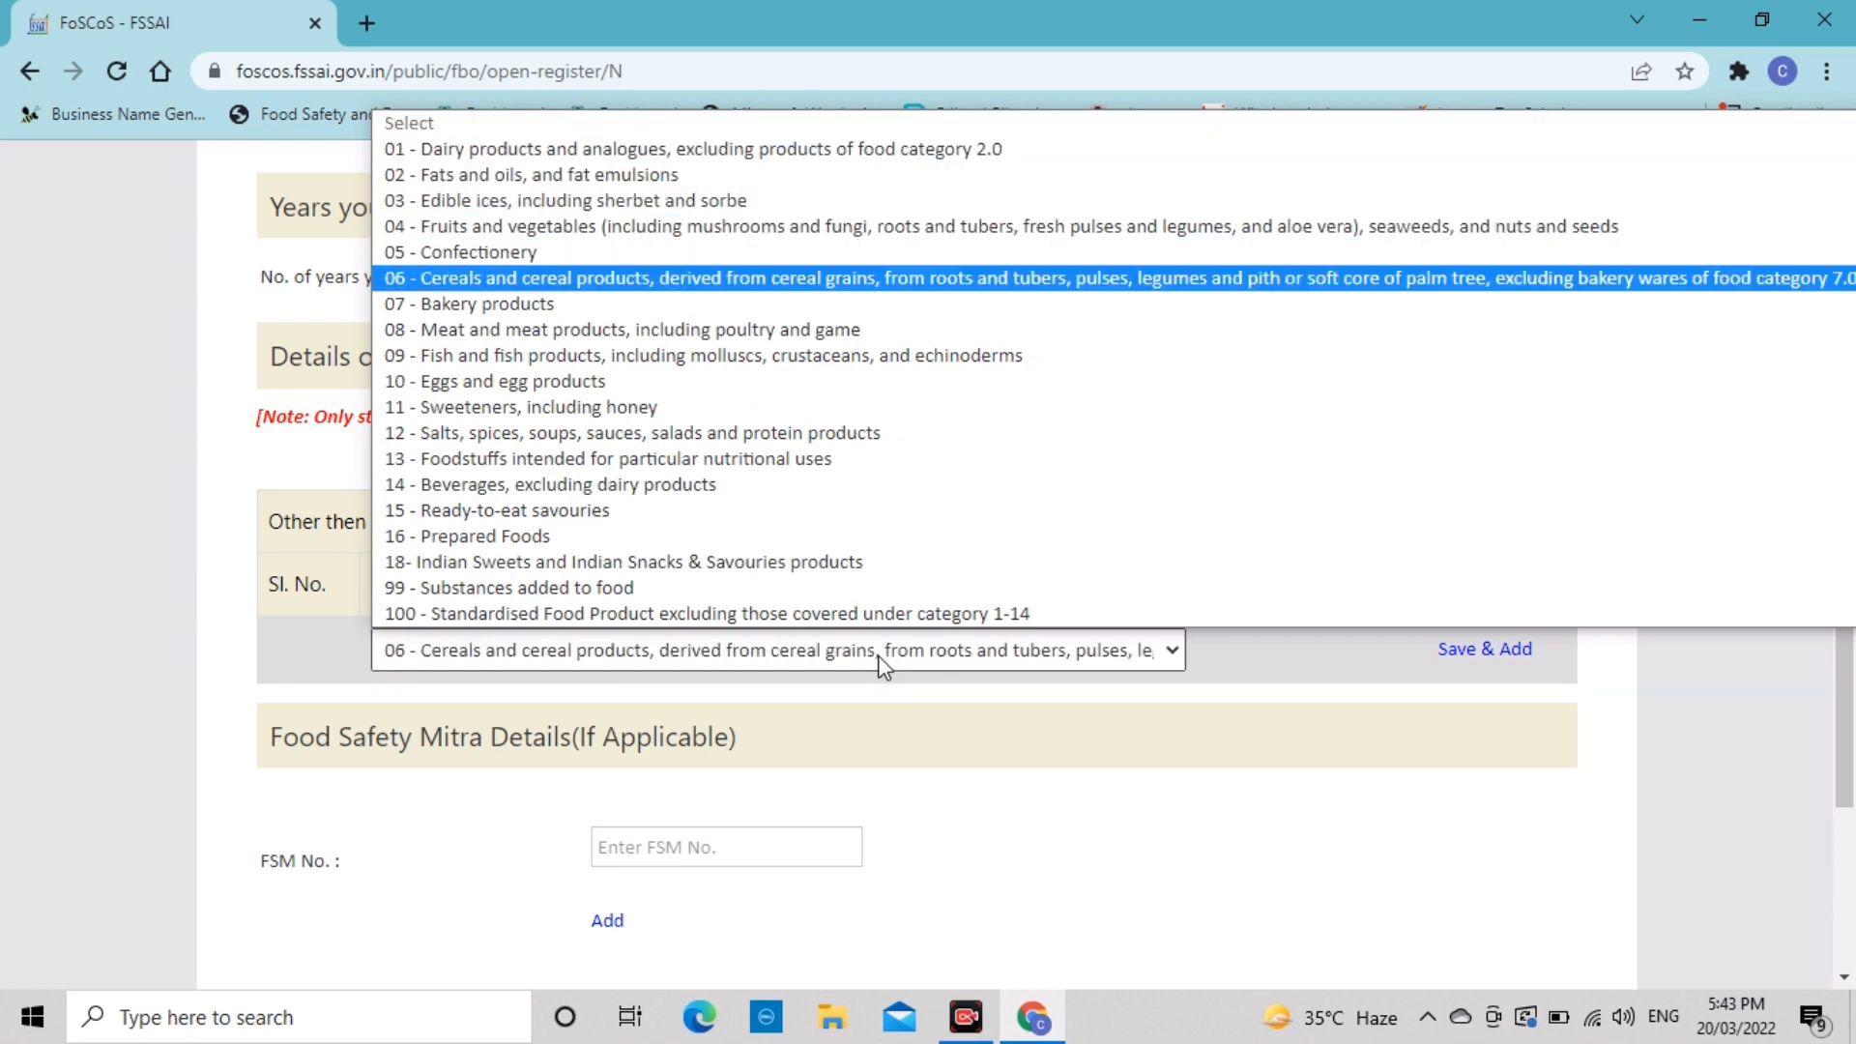
{"action": "key", "text": "Down"}
{"action": "key", "text": "Down"}
{"action": "key", "text": "Down"}
{"action": "key", "text": "Down"}
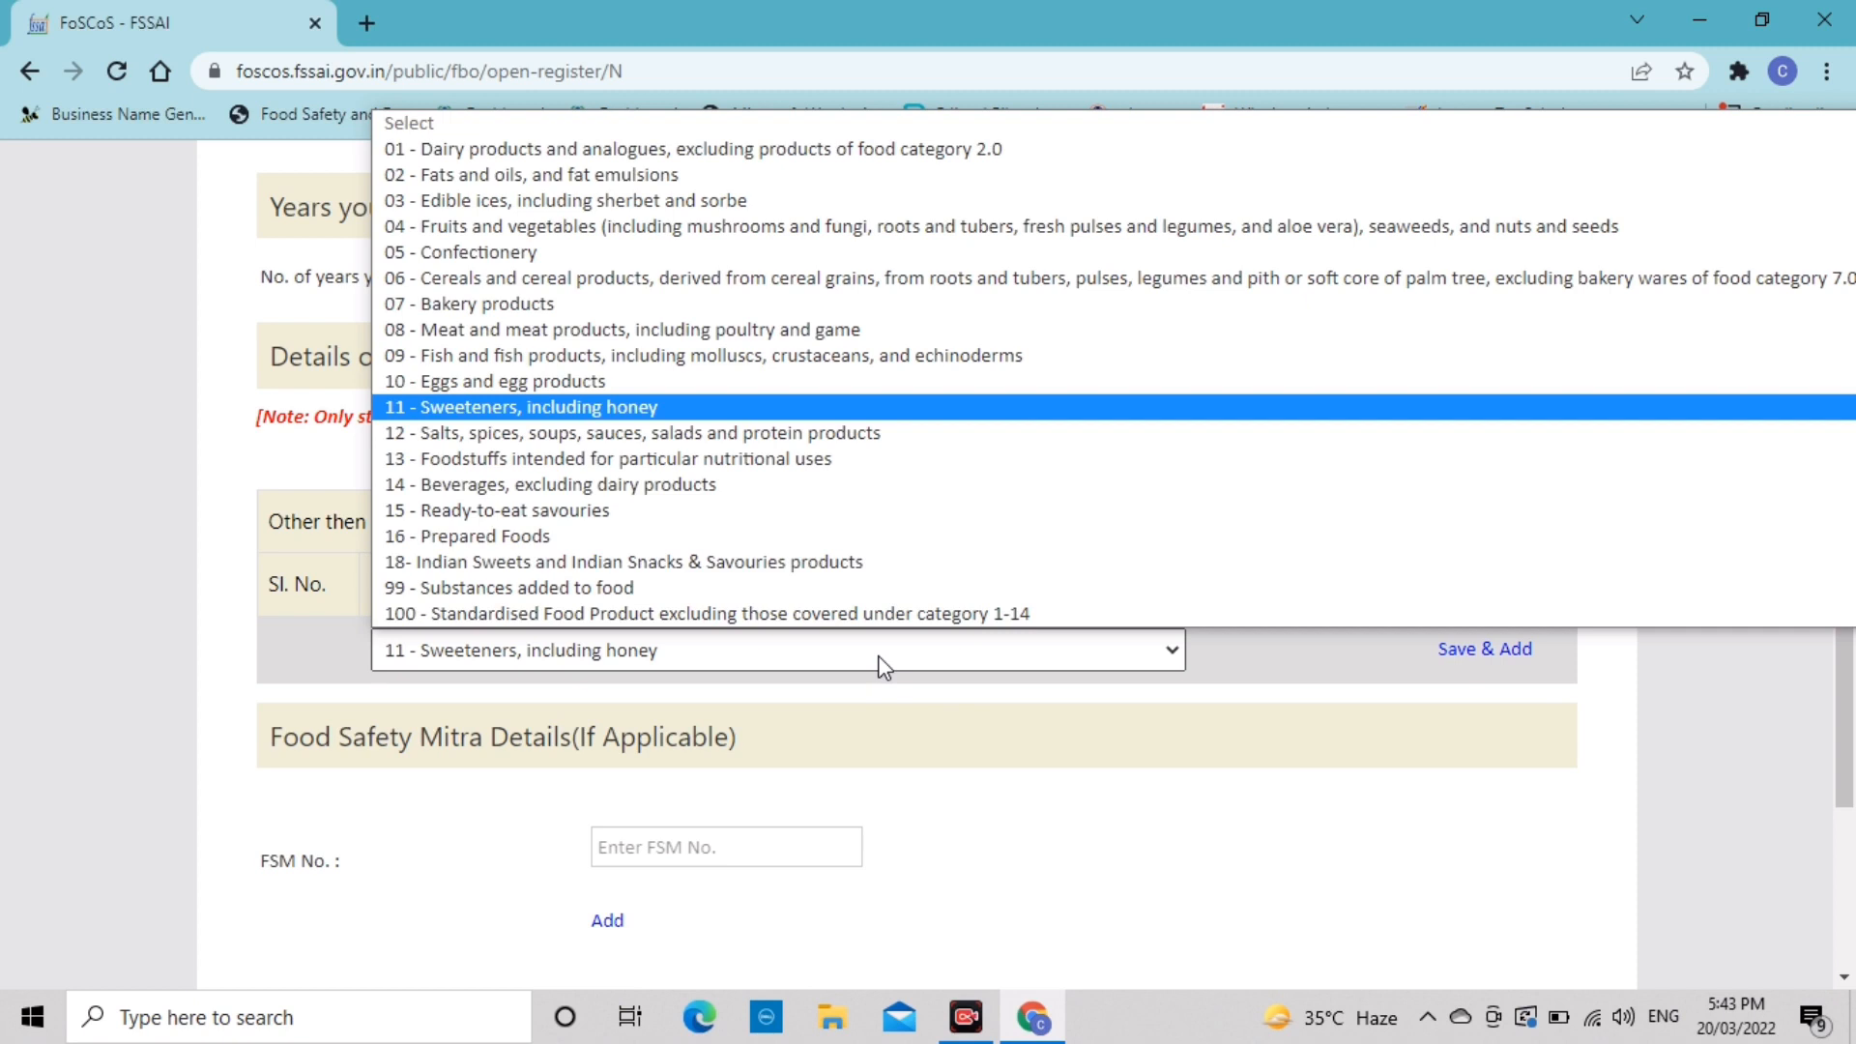
{"action": "key", "text": "Up"}
{"action": "key", "text": "Up"}
{"action": "key", "text": "Up"}
{"action": "key", "text": "Up"}
{"action": "key", "text": "Up"}
{"action": "key", "text": "Up"}
{"action": "key", "text": "Up"}
{"action": "key", "text": "Up"}
{"action": "key", "text": "Up"}
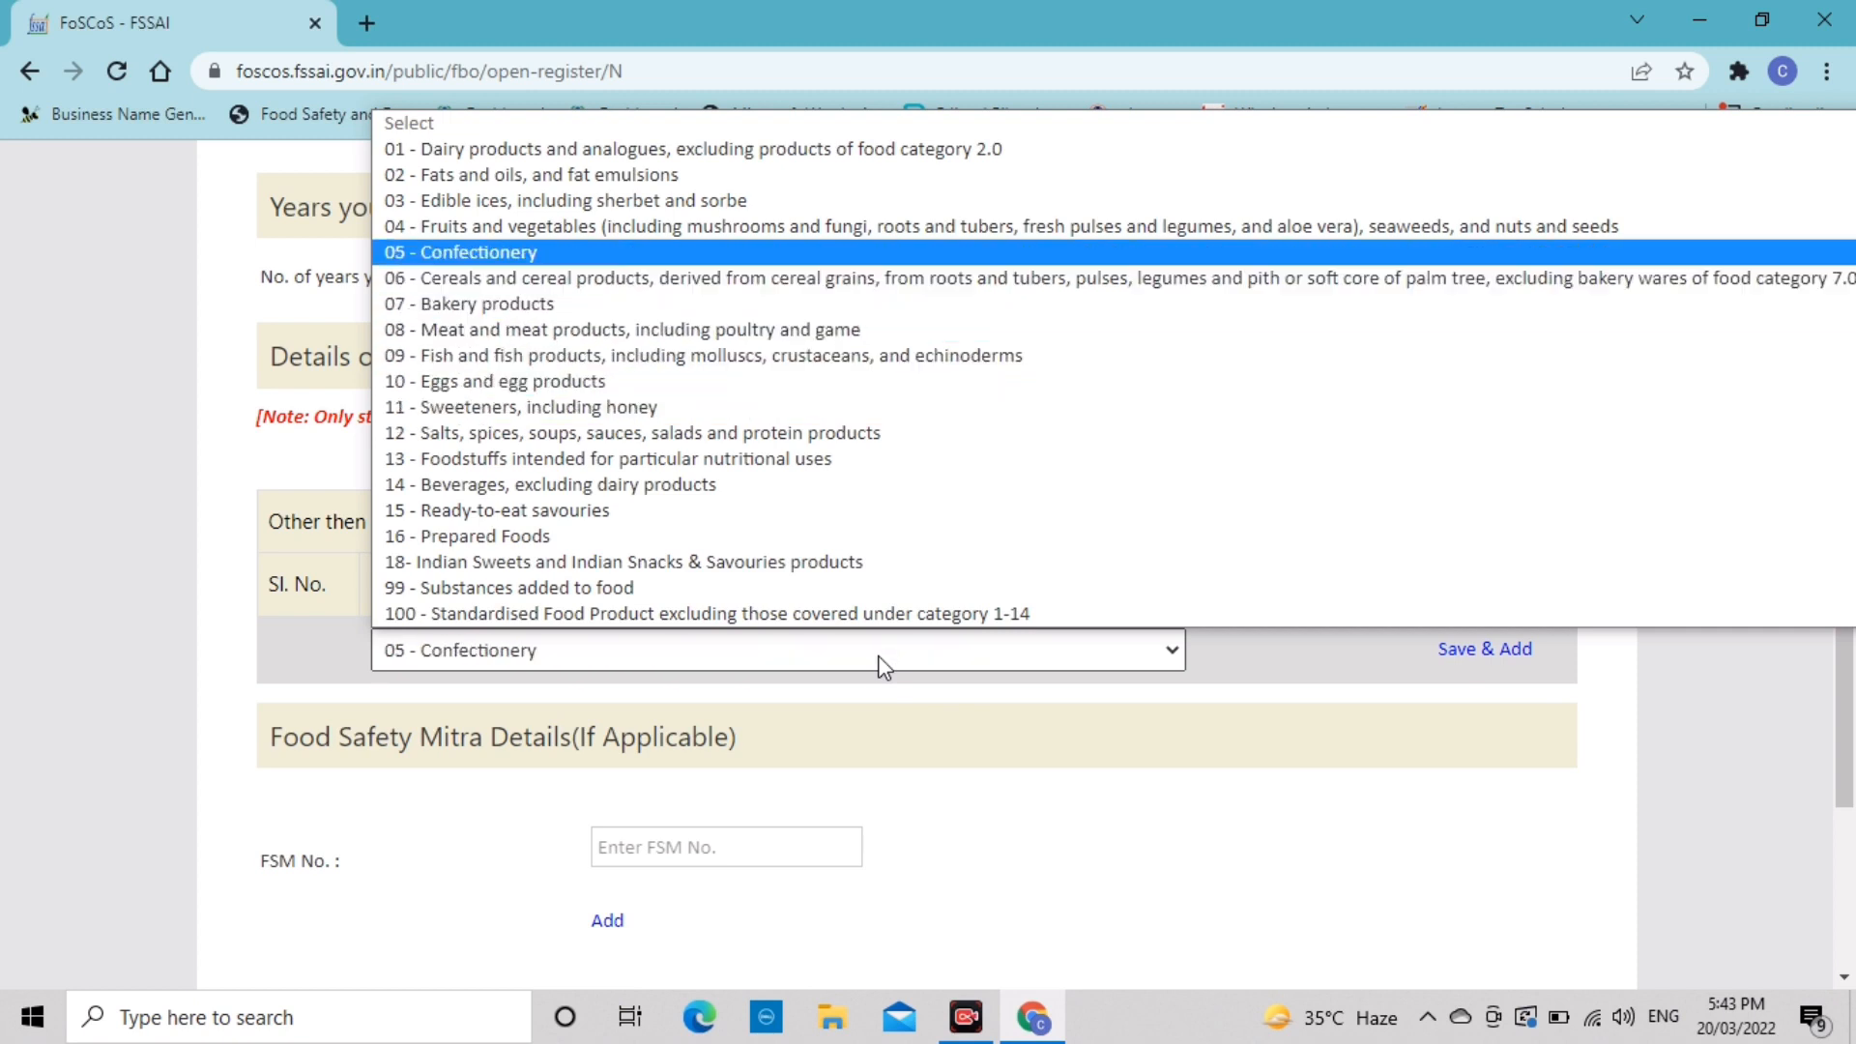
{"action": "key", "text": "Return"}
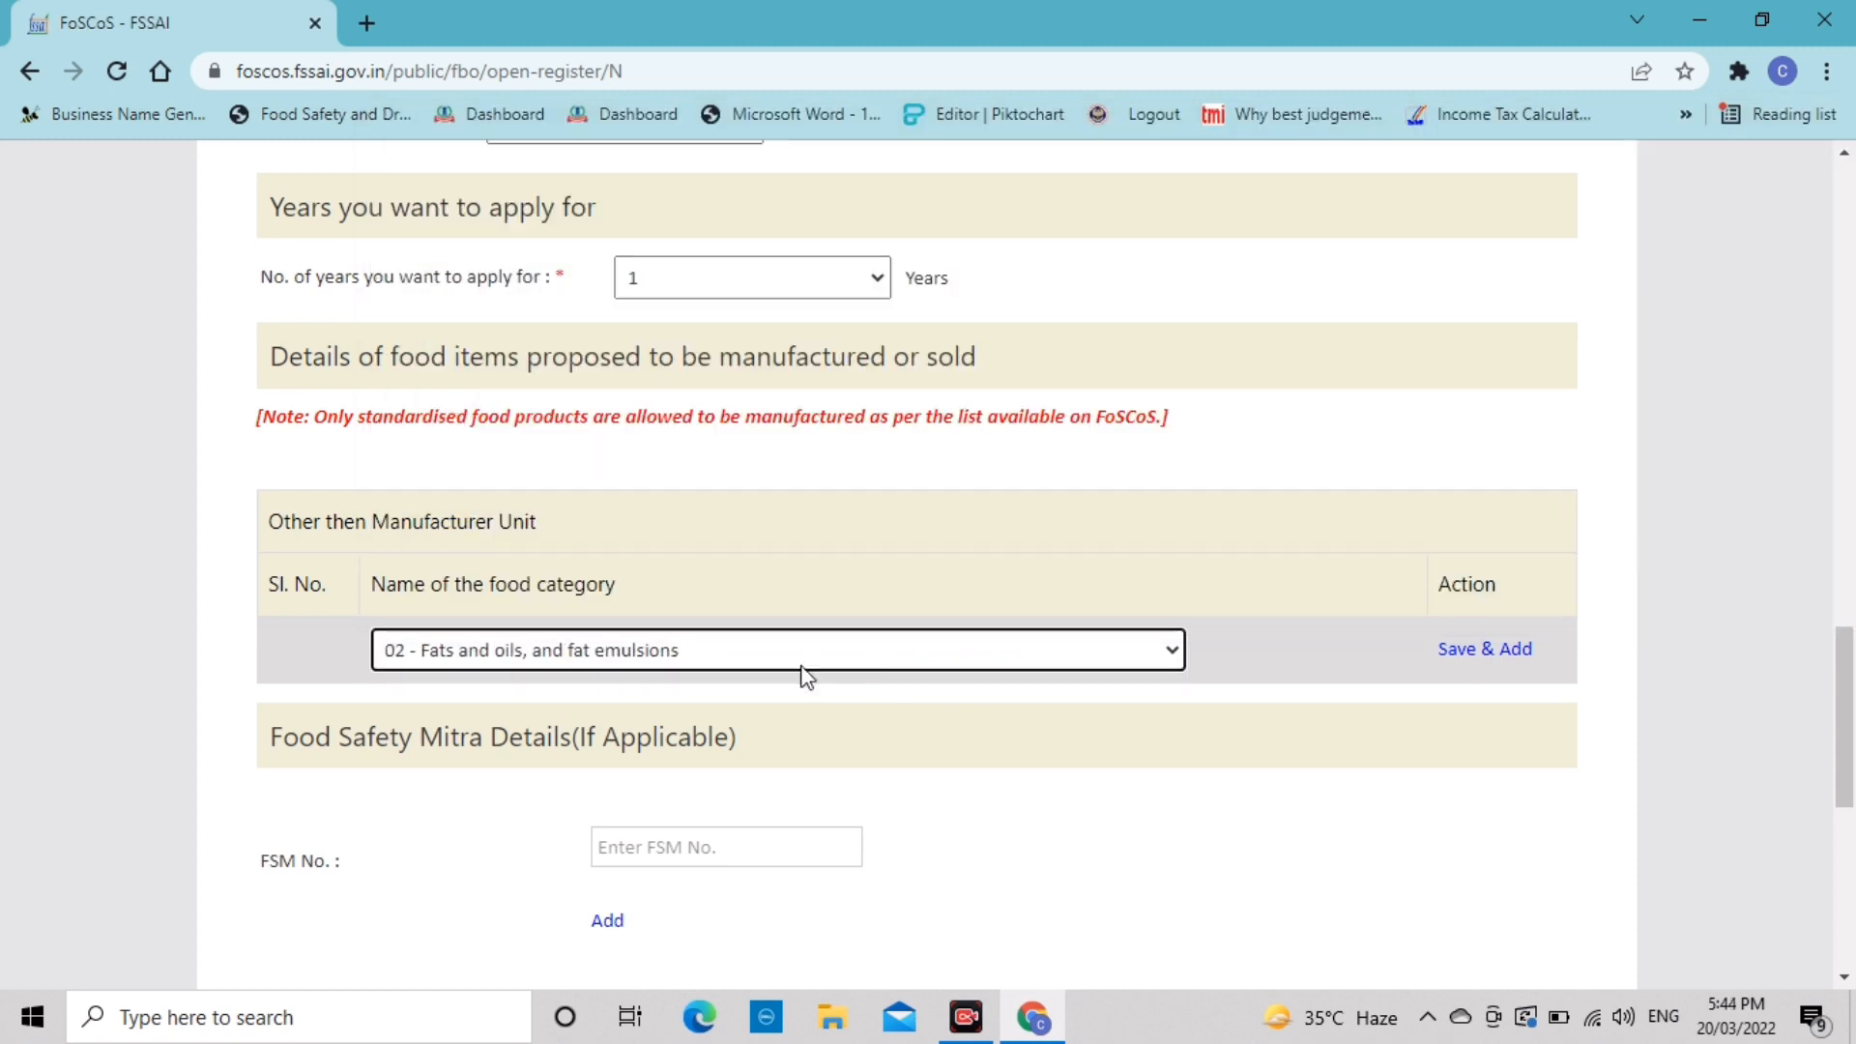
{"action": "left_click", "coordinate": [1482, 650]}
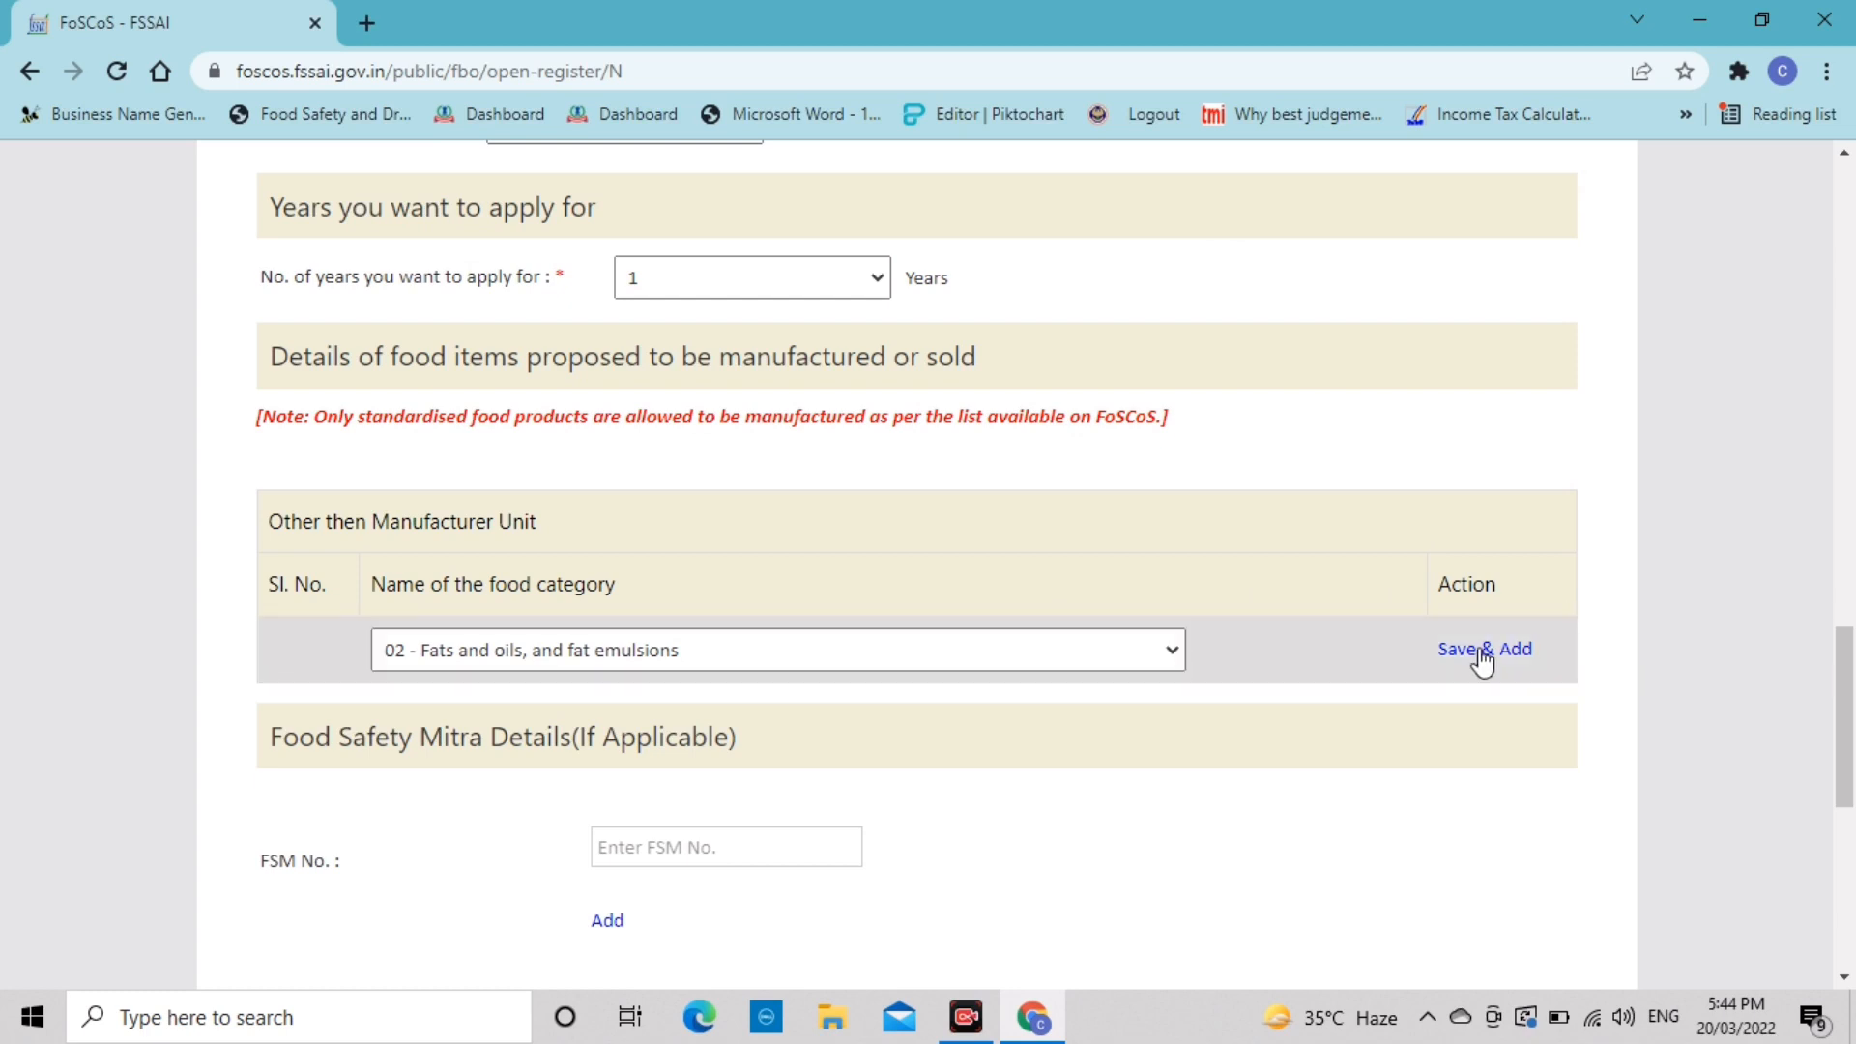
{"action": "left_click", "coordinate": [728, 706]}
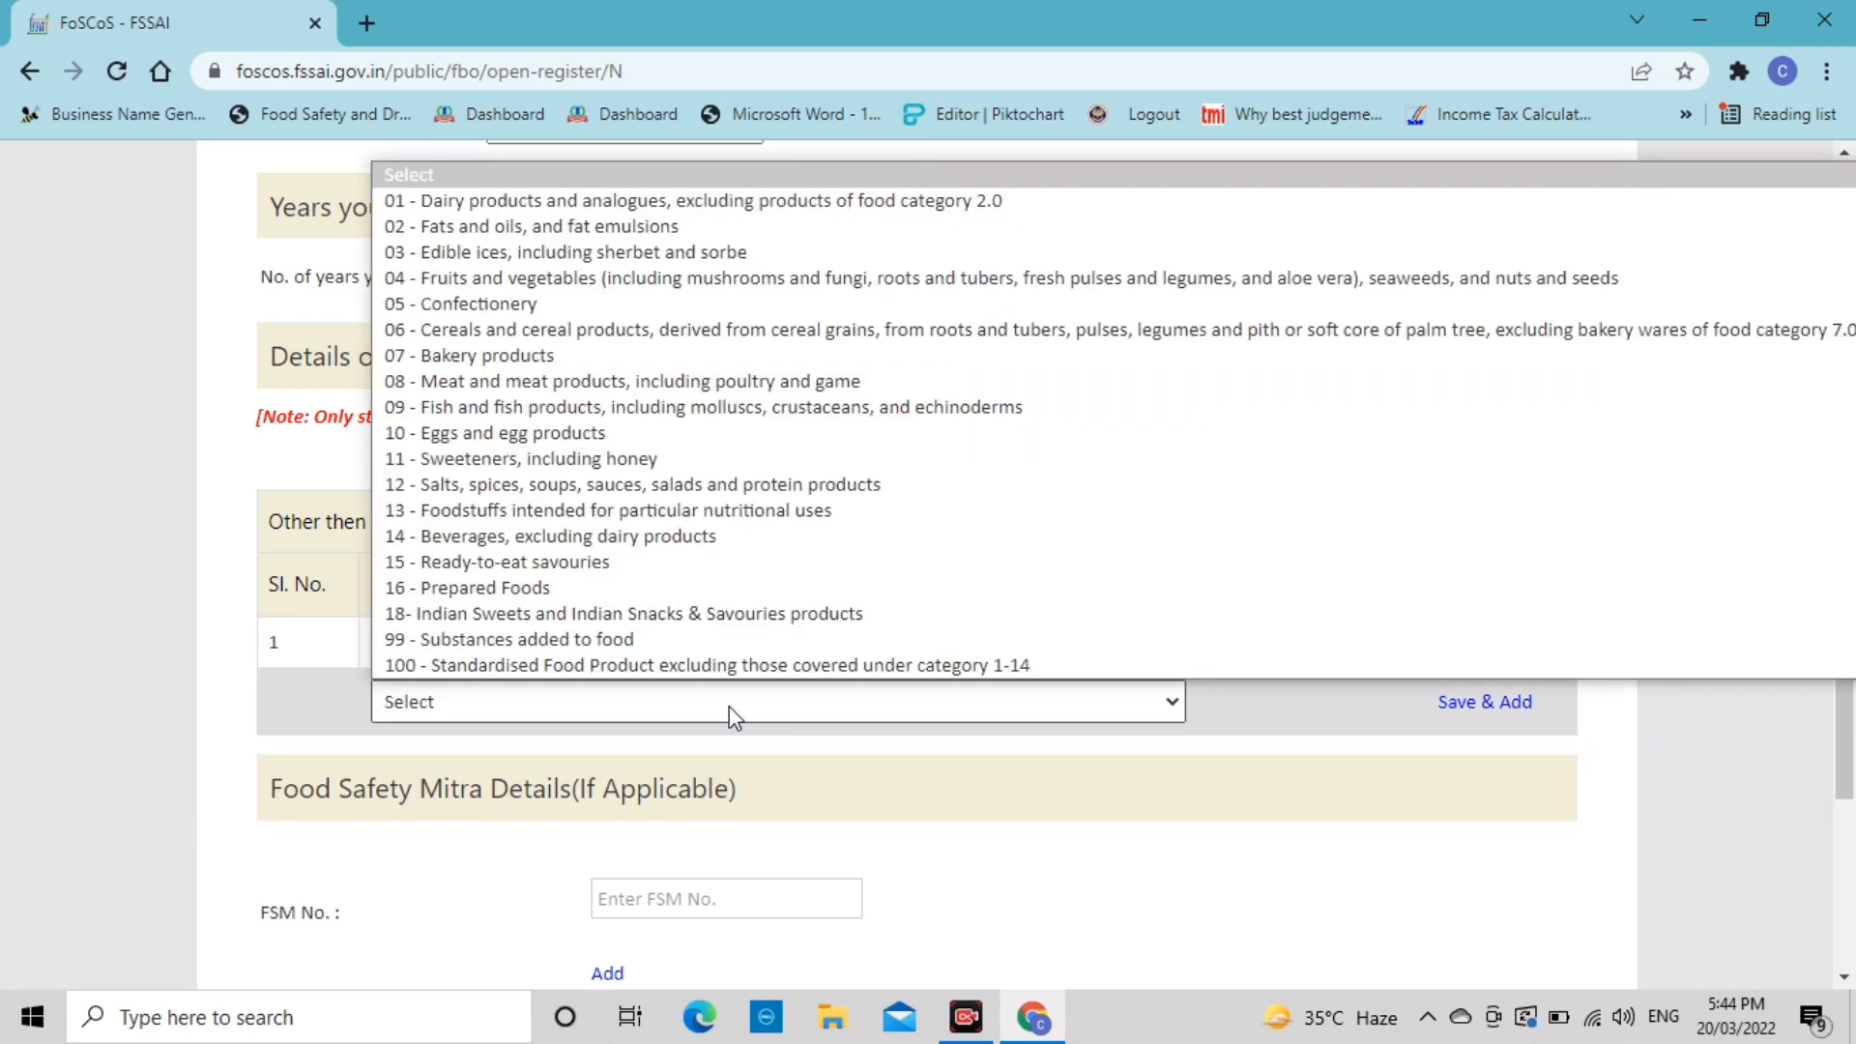
{"action": "key", "text": "Down"}
{"action": "key", "text": "Down"}
{"action": "key", "text": "Down"}
{"action": "key", "text": "Down"}
{"action": "key", "text": "Down"}
{"action": "key", "text": "Down"}
{"action": "key", "text": "Down"}
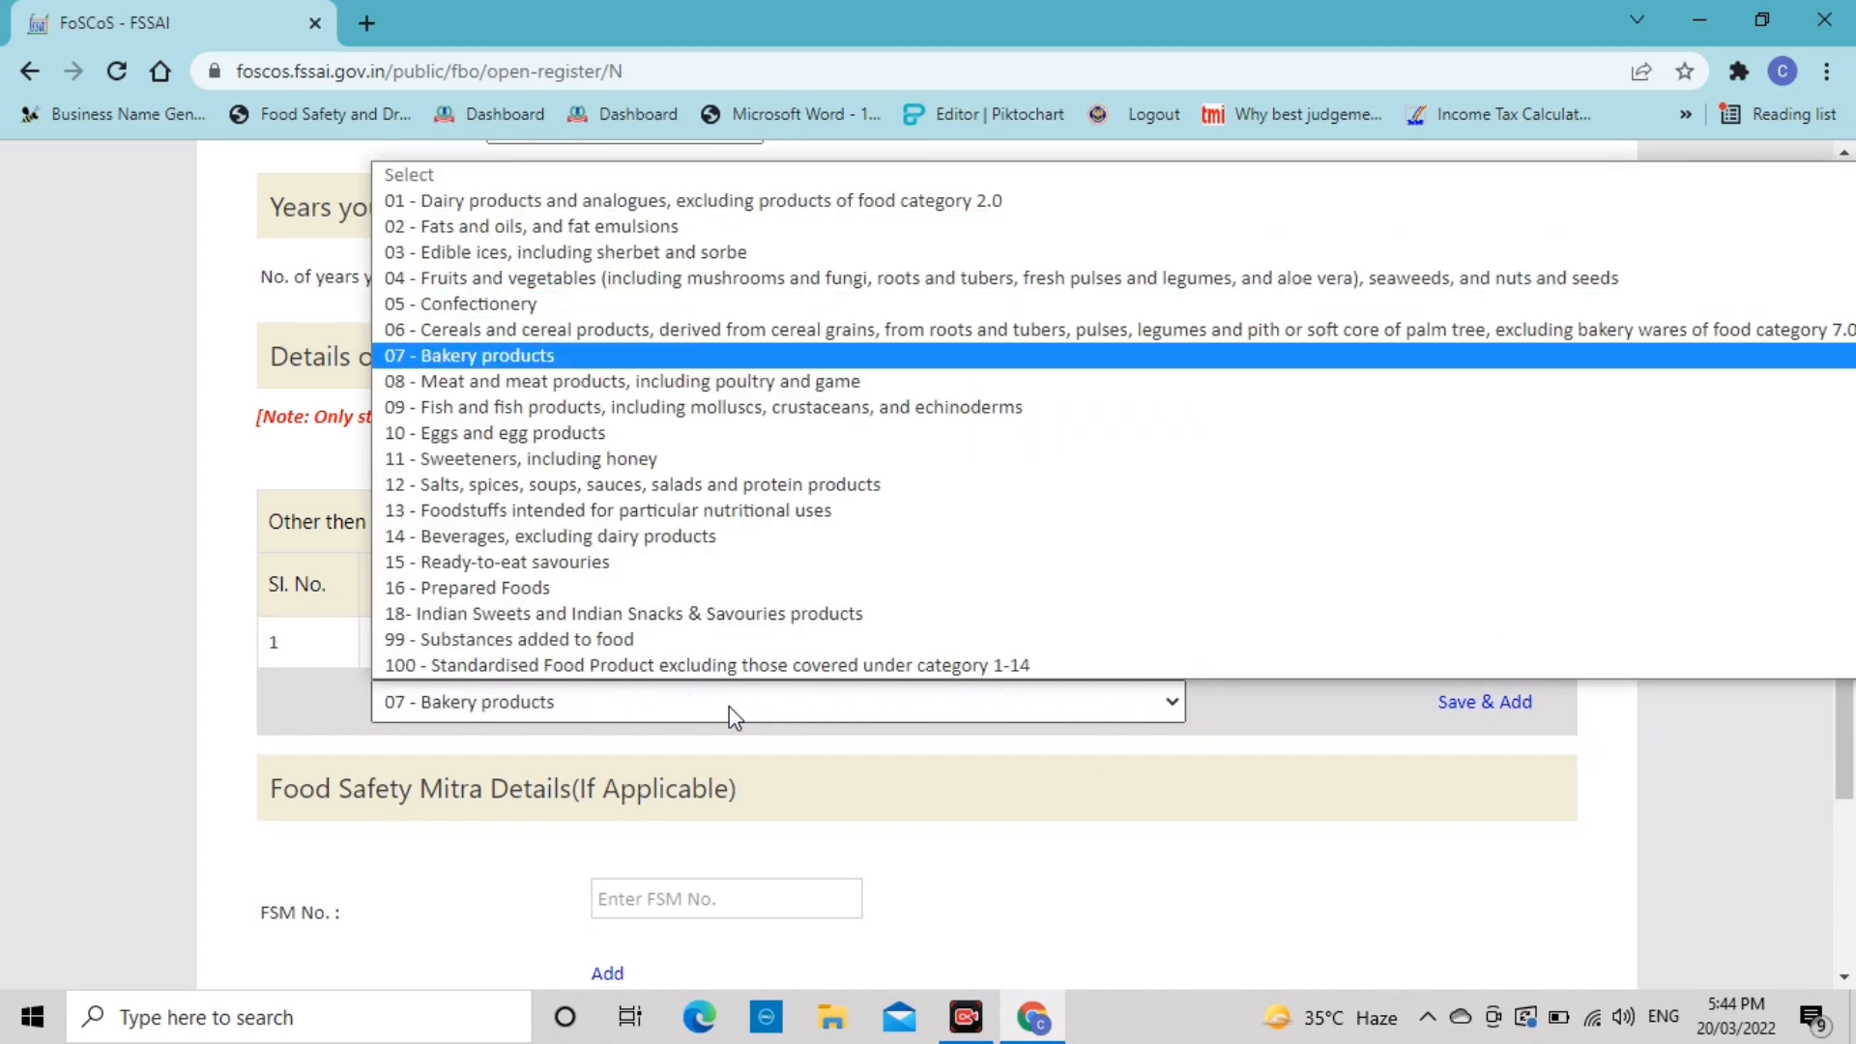
{"action": "key", "text": "Return"}
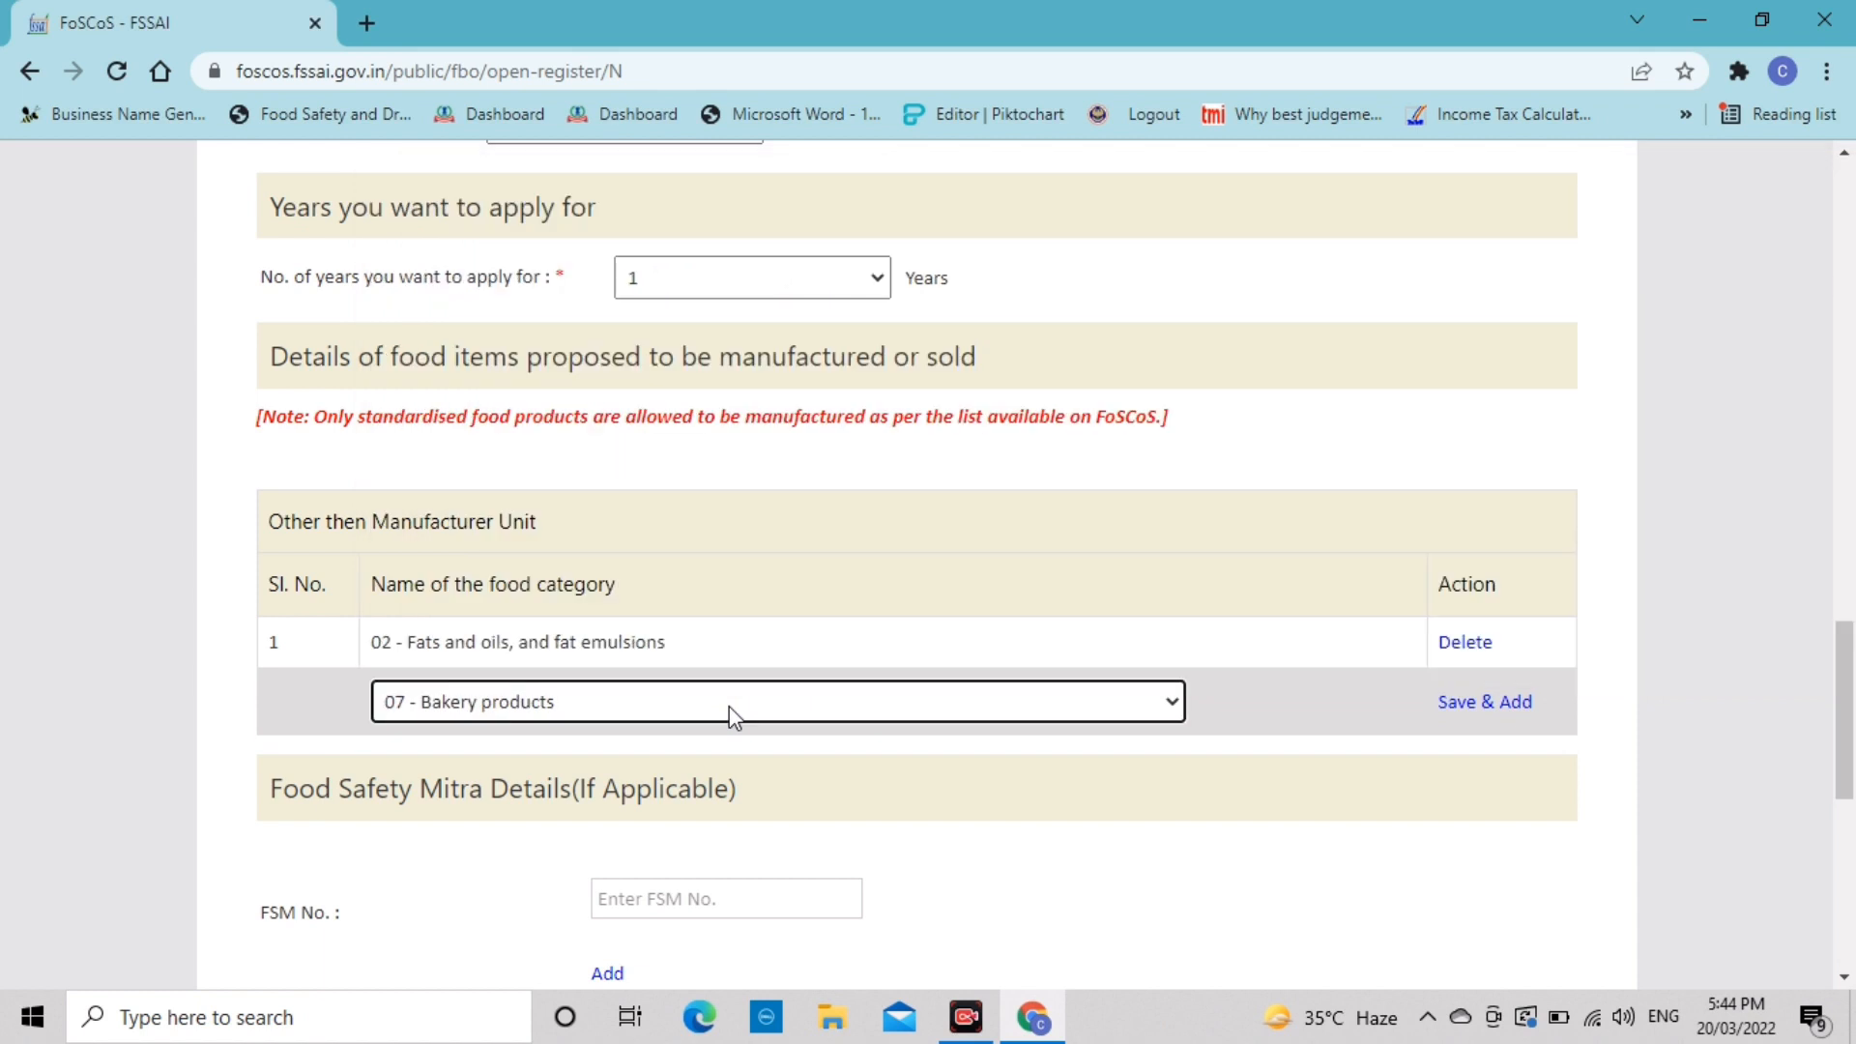
{"action": "left_click", "coordinate": [1499, 703]}
{"action": "scroll", "coordinate": [1503, 700], "scroll_direction": "down", "scroll_amount": 1}
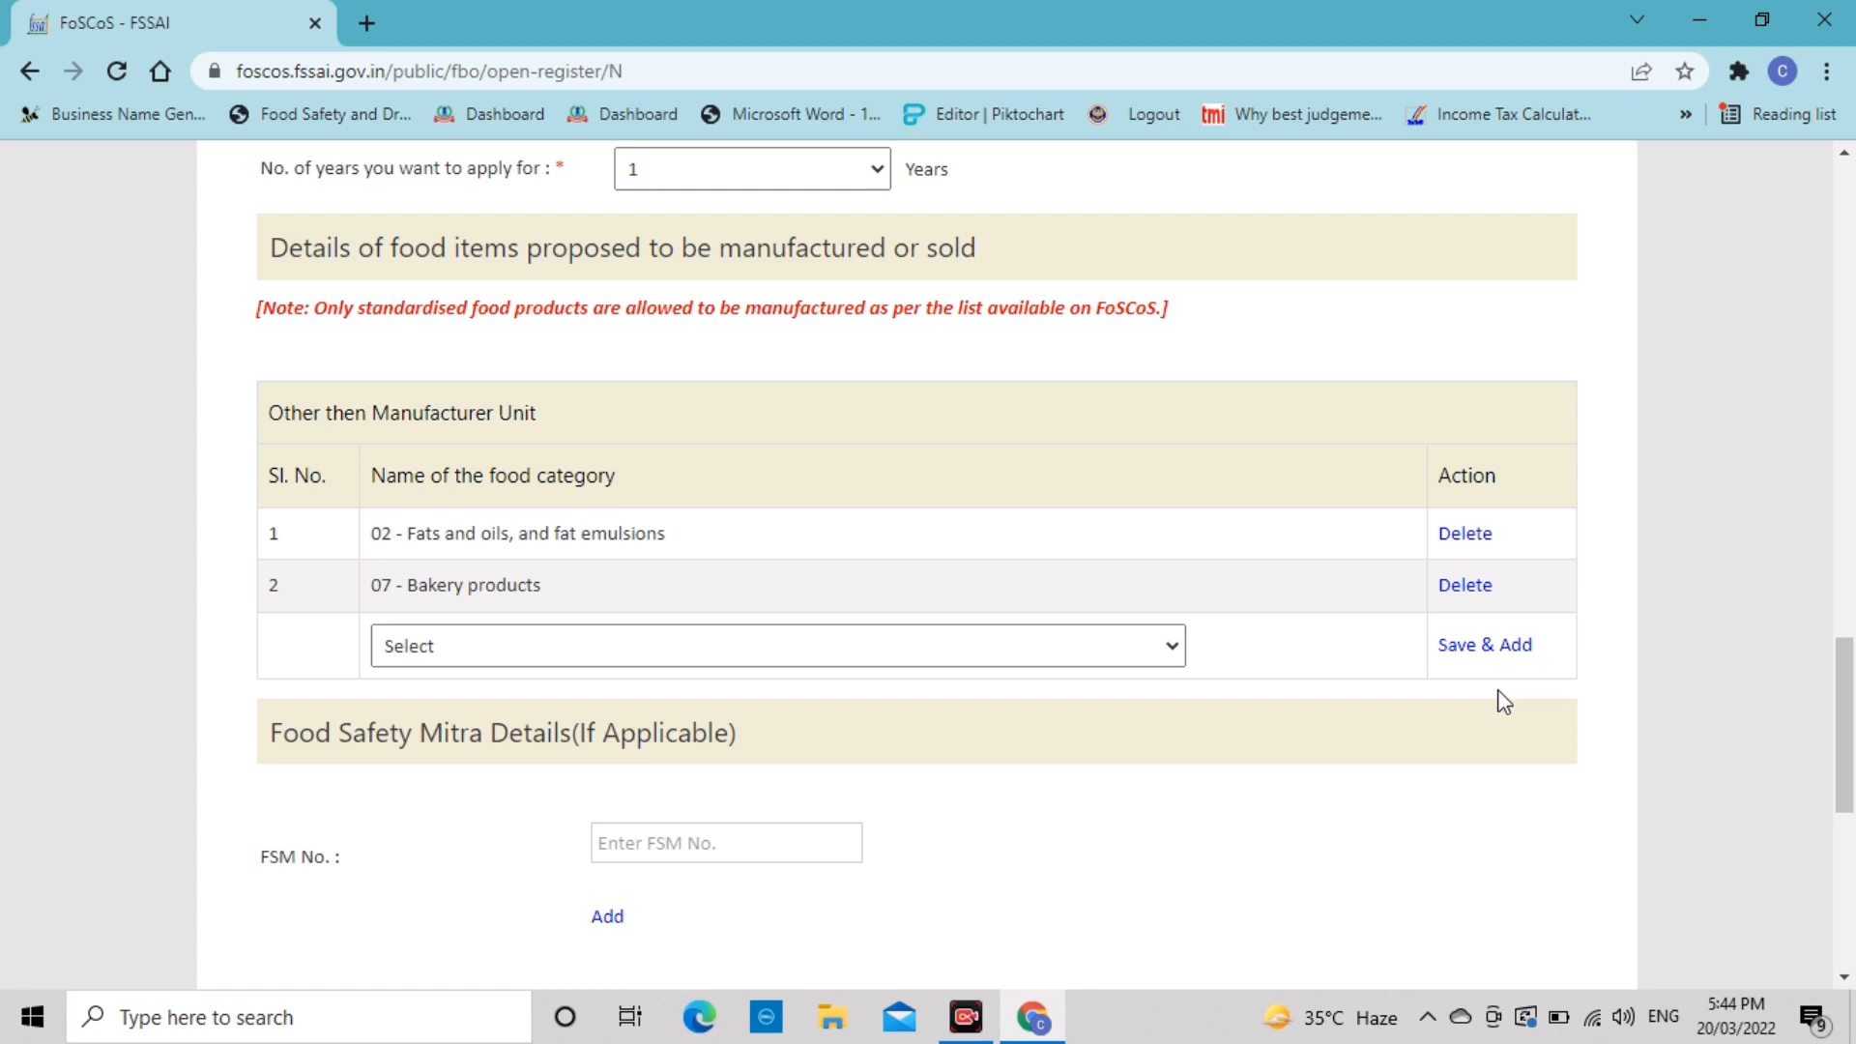
Add food categories 09 - Fish, 10 - Eggs and egg products, and 16 - Prepared Foods
{"action": "left_click", "coordinate": [1159, 649]}
{"action": "key", "text": "Down"}
{"action": "key", "text": "Down"}
{"action": "key", "text": "Down"}
{"action": "key", "text": "Down"}
{"action": "key", "text": "Down"}
{"action": "key", "text": "Down"}
{"action": "key", "text": "Down"}
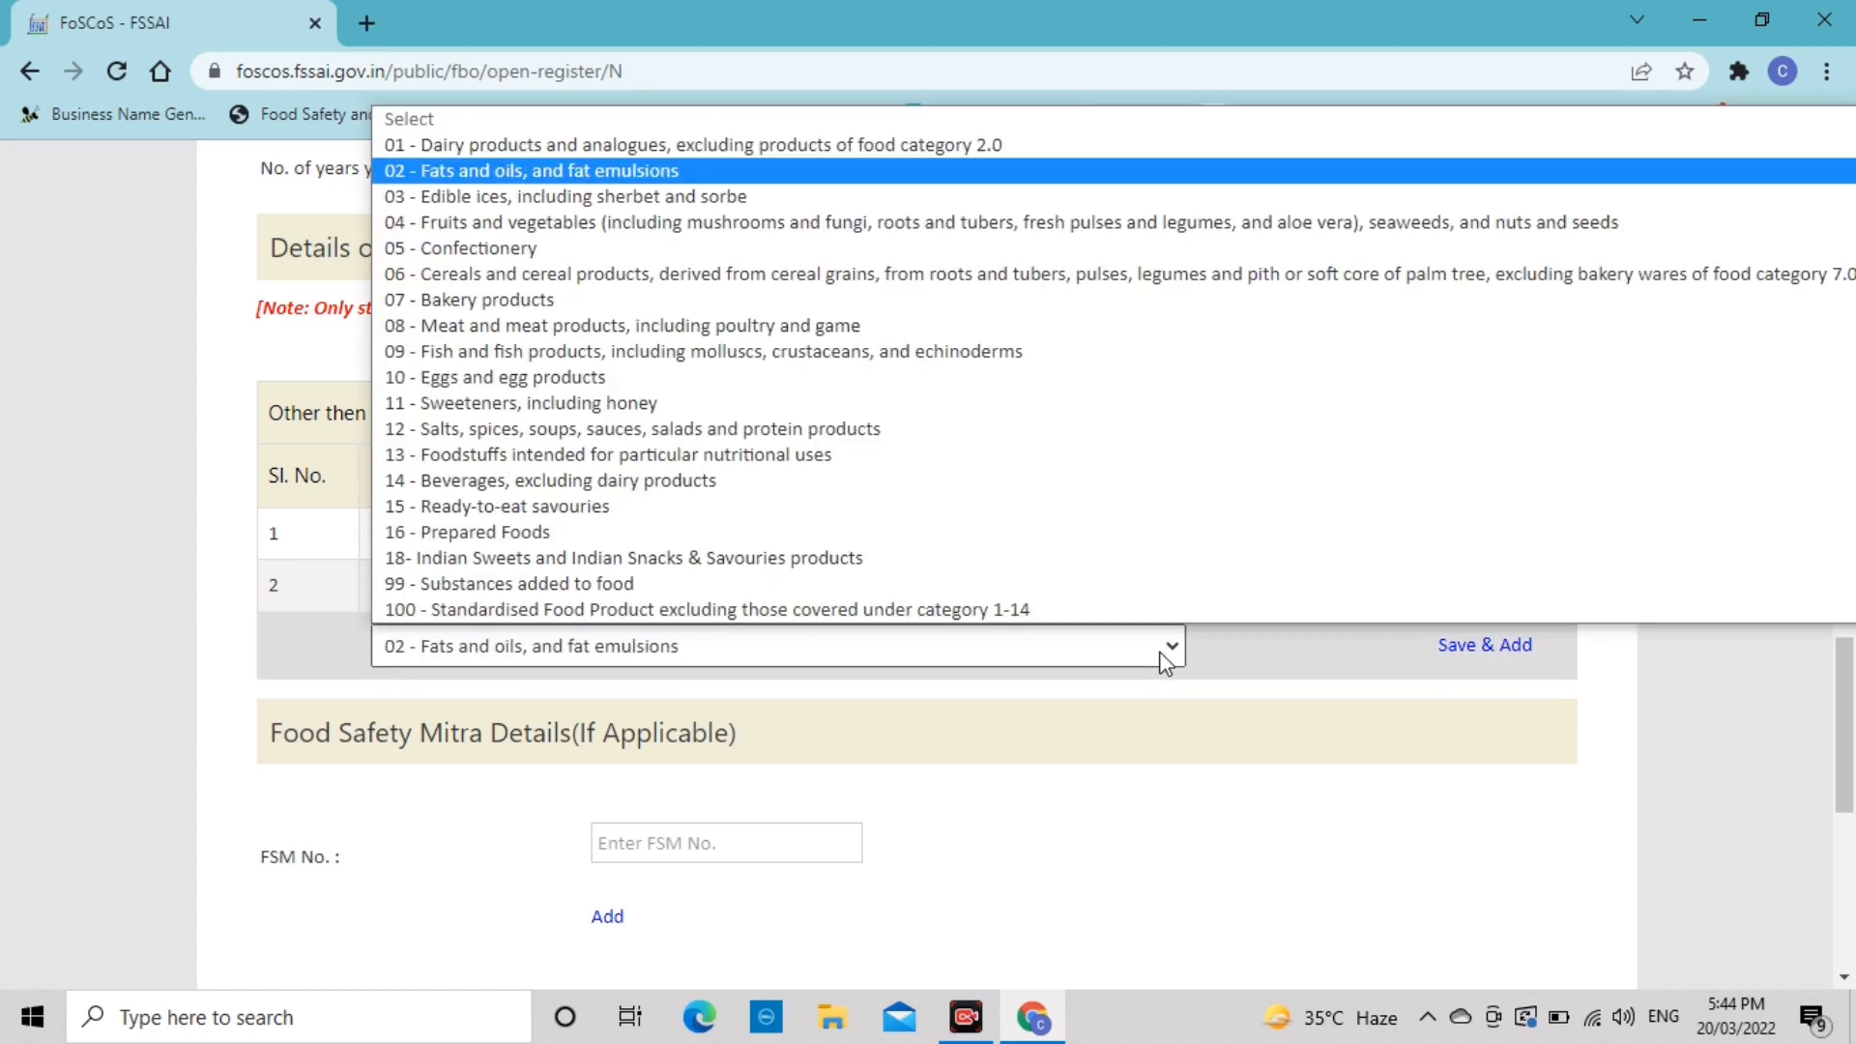
{"action": "key", "text": "Down"}
{"action": "key", "text": "Down"}
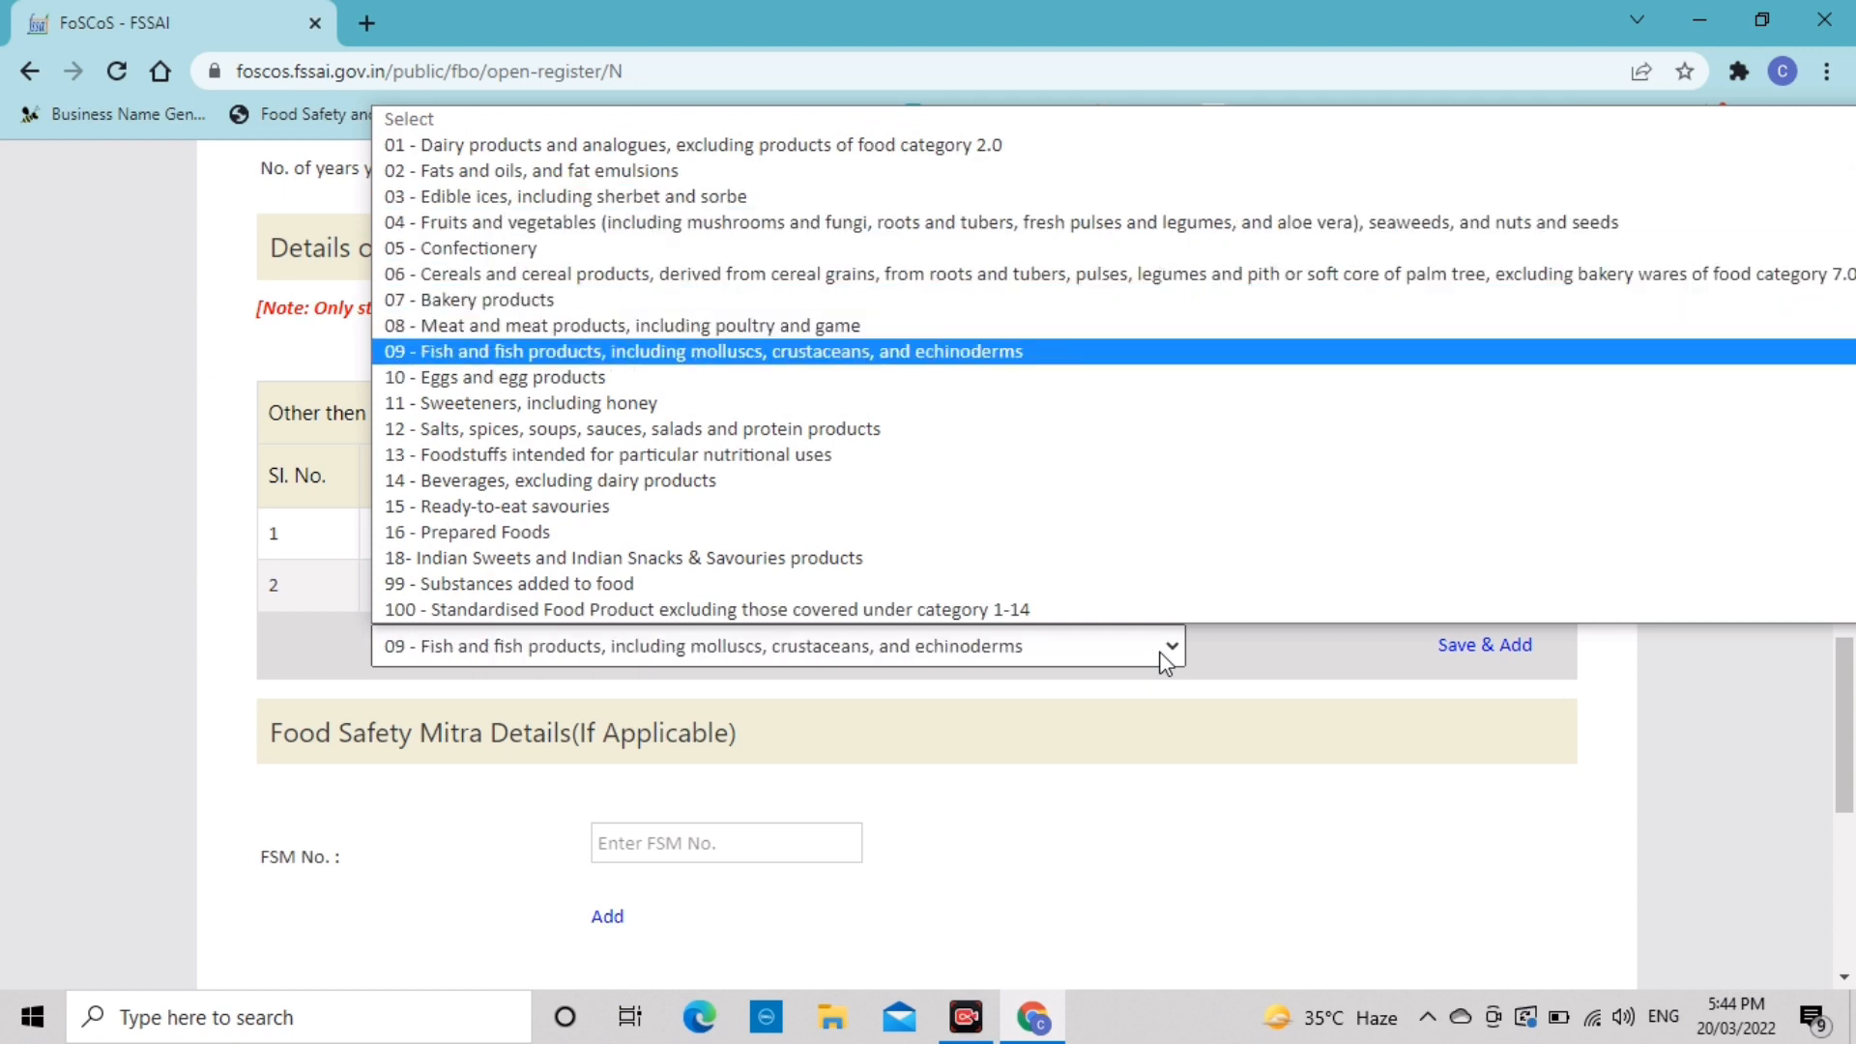
{"action": "key", "text": "Return"}
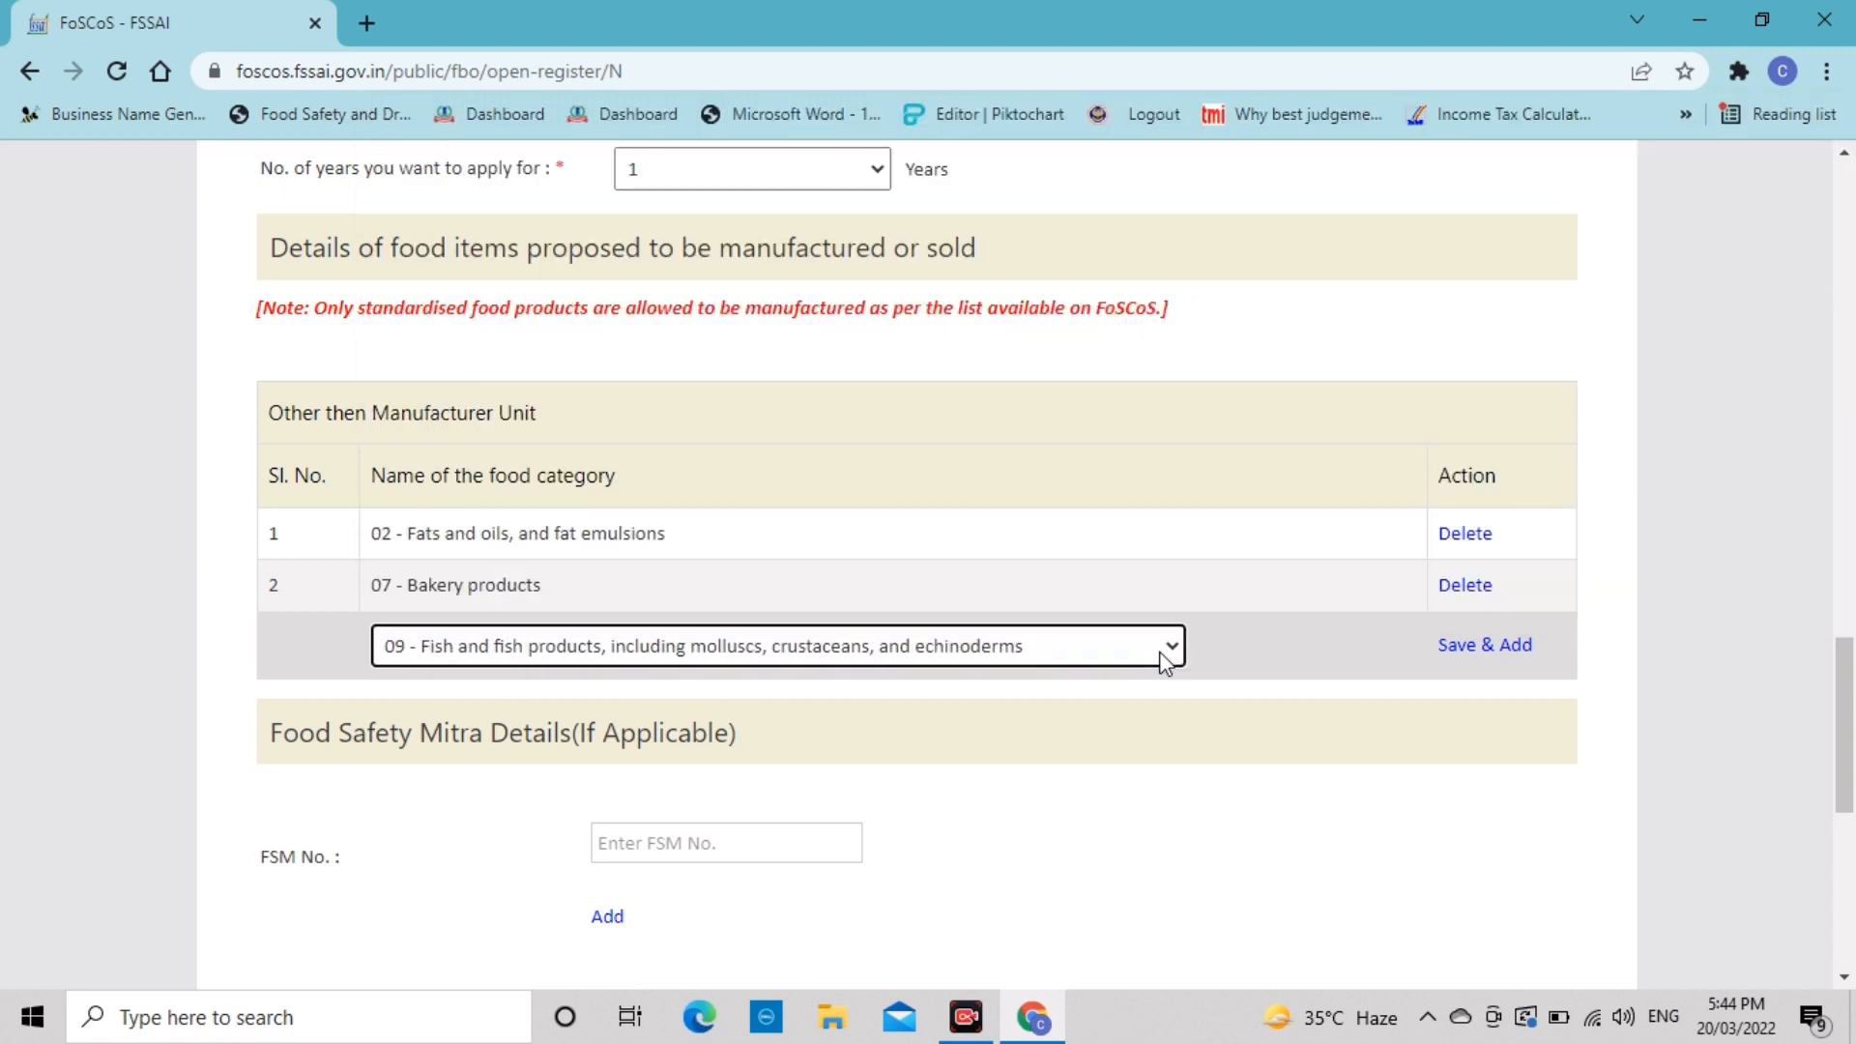
{"action": "left_click", "coordinate": [1503, 652]}
{"action": "left_click", "coordinate": [982, 695]}
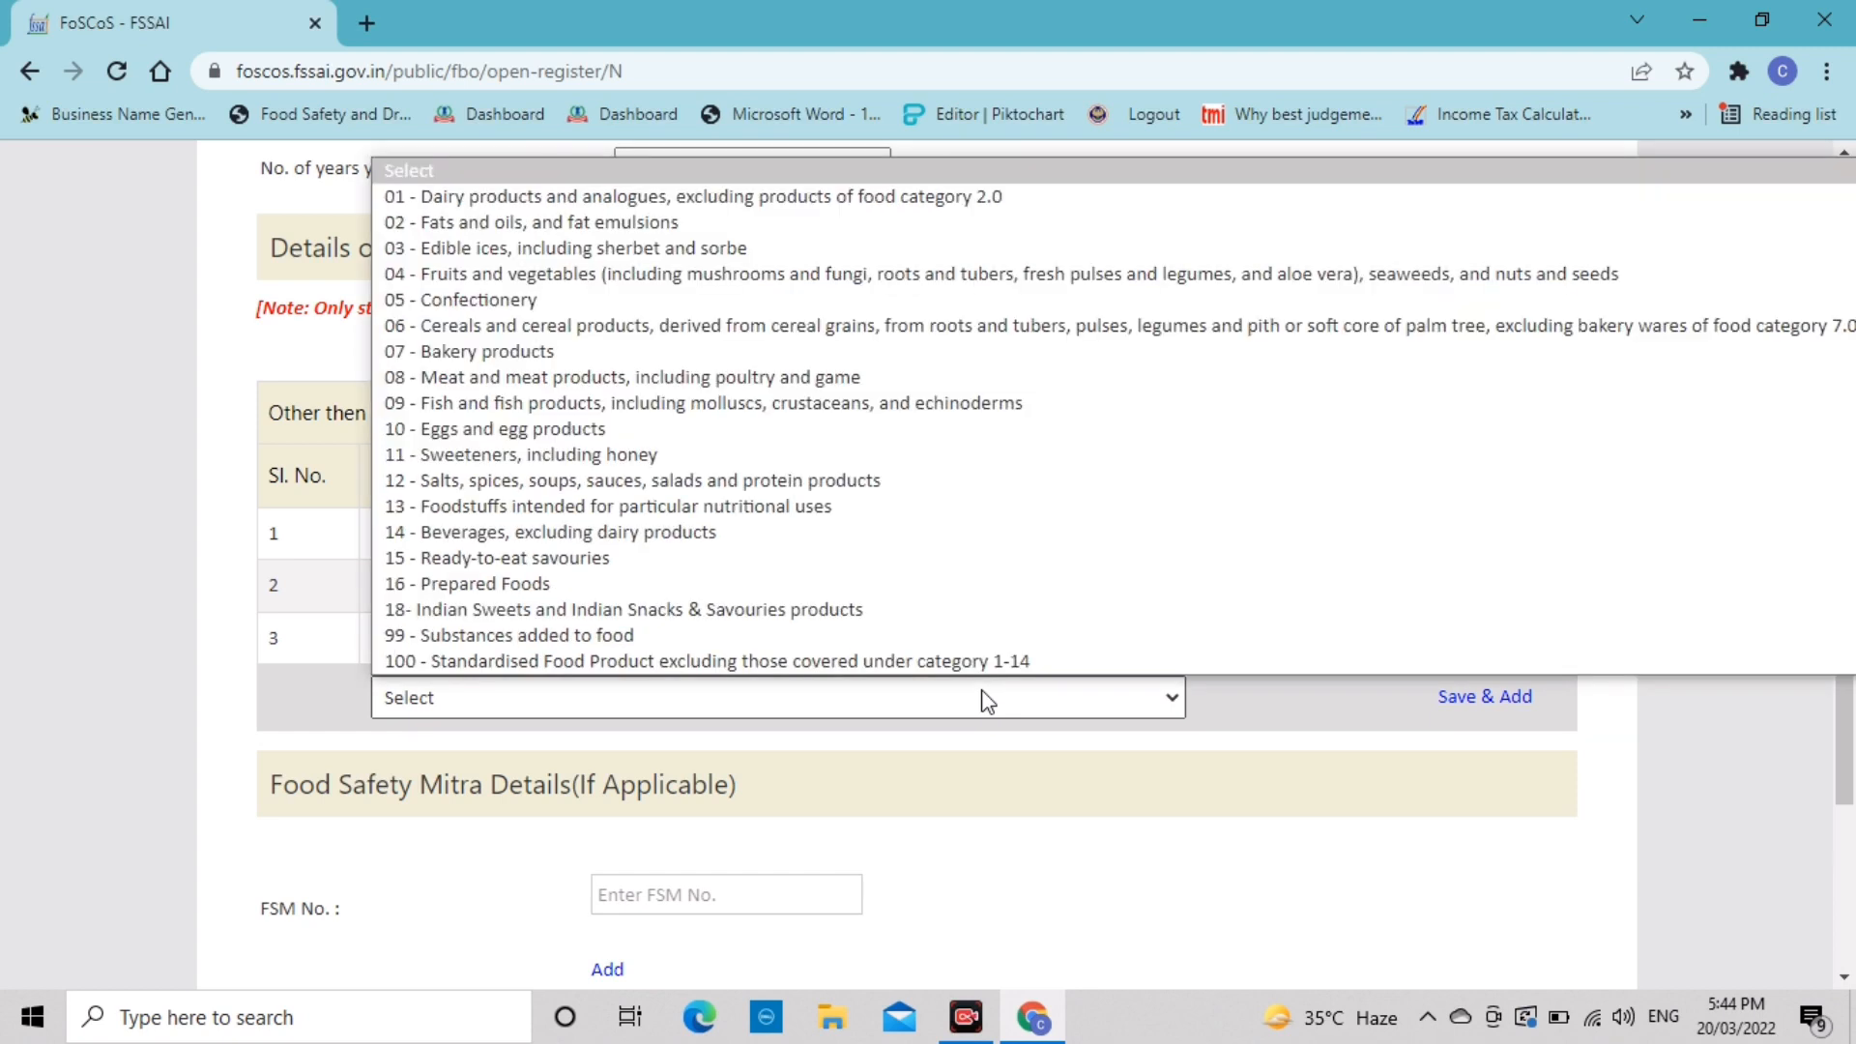
{"action": "key", "text": "Down"}
{"action": "key", "text": "Down"}
{"action": "key", "text": "Down"}
{"action": "key", "text": "Down"}
{"action": "key", "text": "Down"}
{"action": "key", "text": "Down"}
{"action": "key", "text": "Down"}
{"action": "key", "text": "Down"}
{"action": "key", "text": "Down"}
{"action": "key", "text": "Down"}
{"action": "key", "text": "Return"}
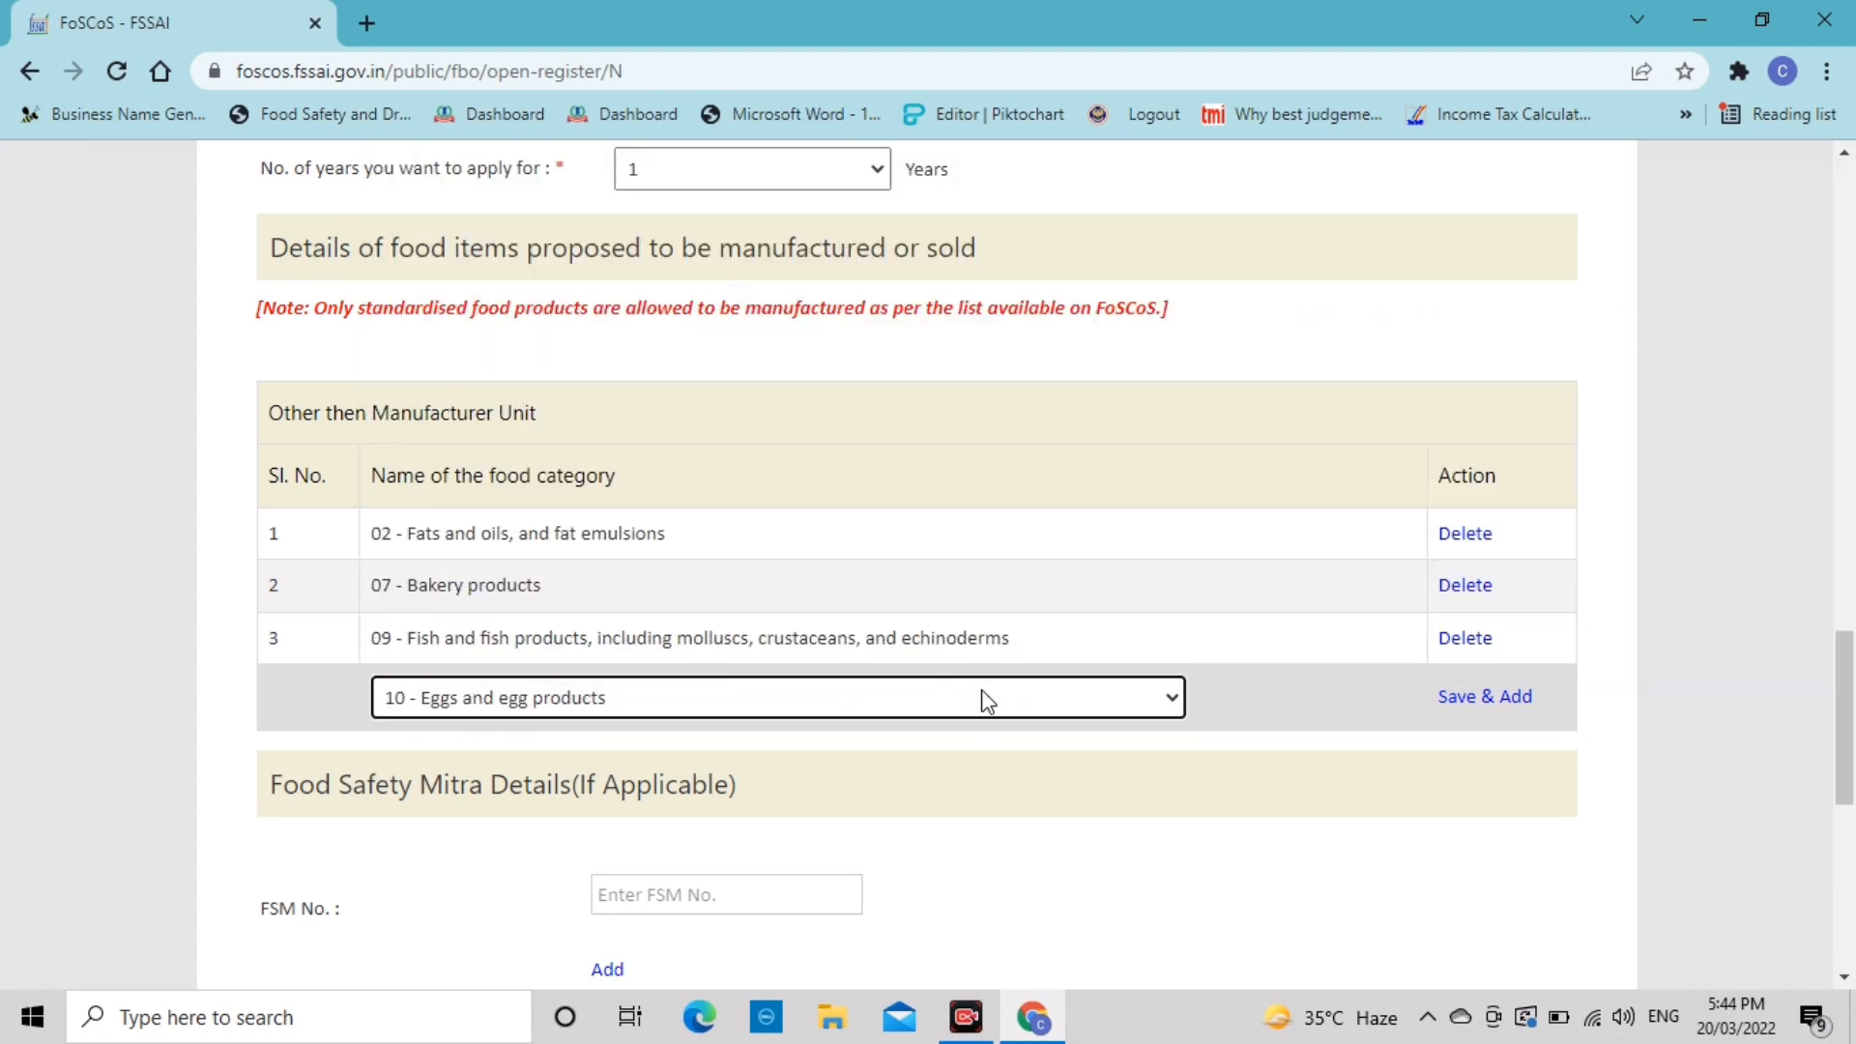
{"action": "left_click", "coordinate": [1504, 702]}
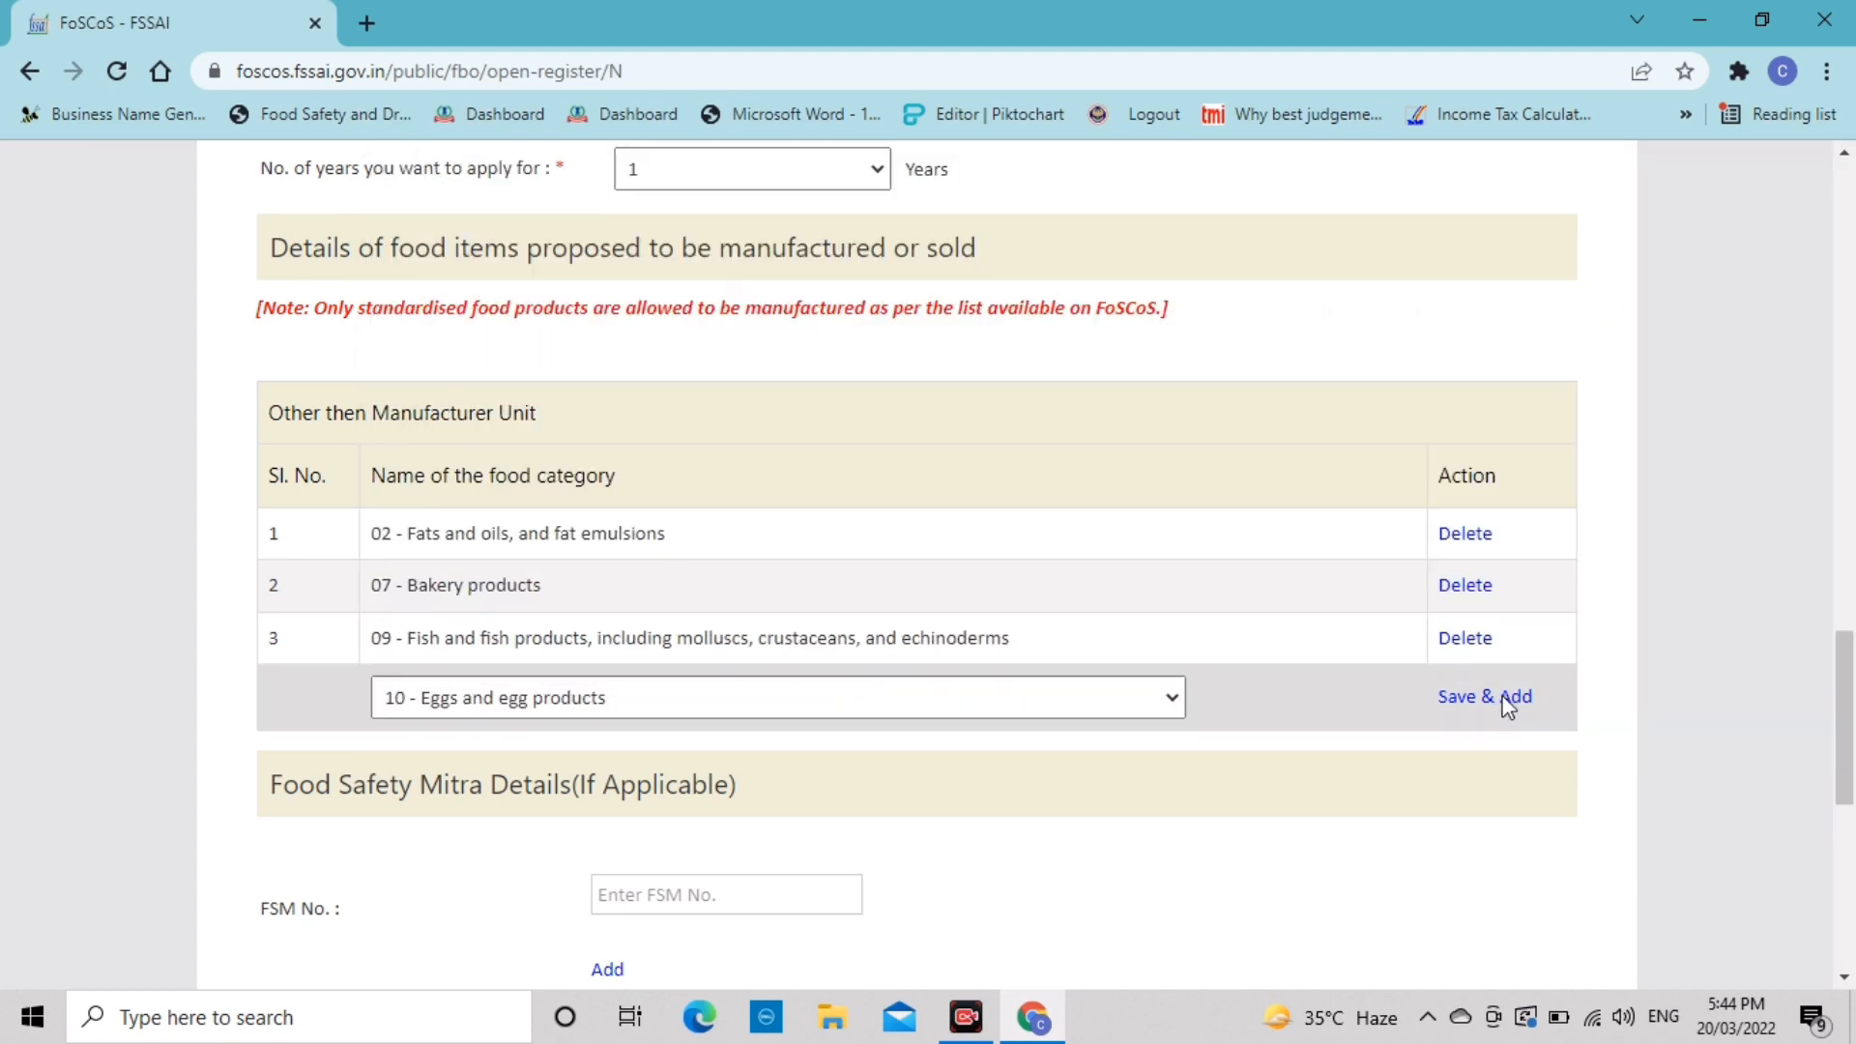
{"action": "scroll", "coordinate": [1508, 708], "scroll_direction": "down", "scroll_amount": 1}
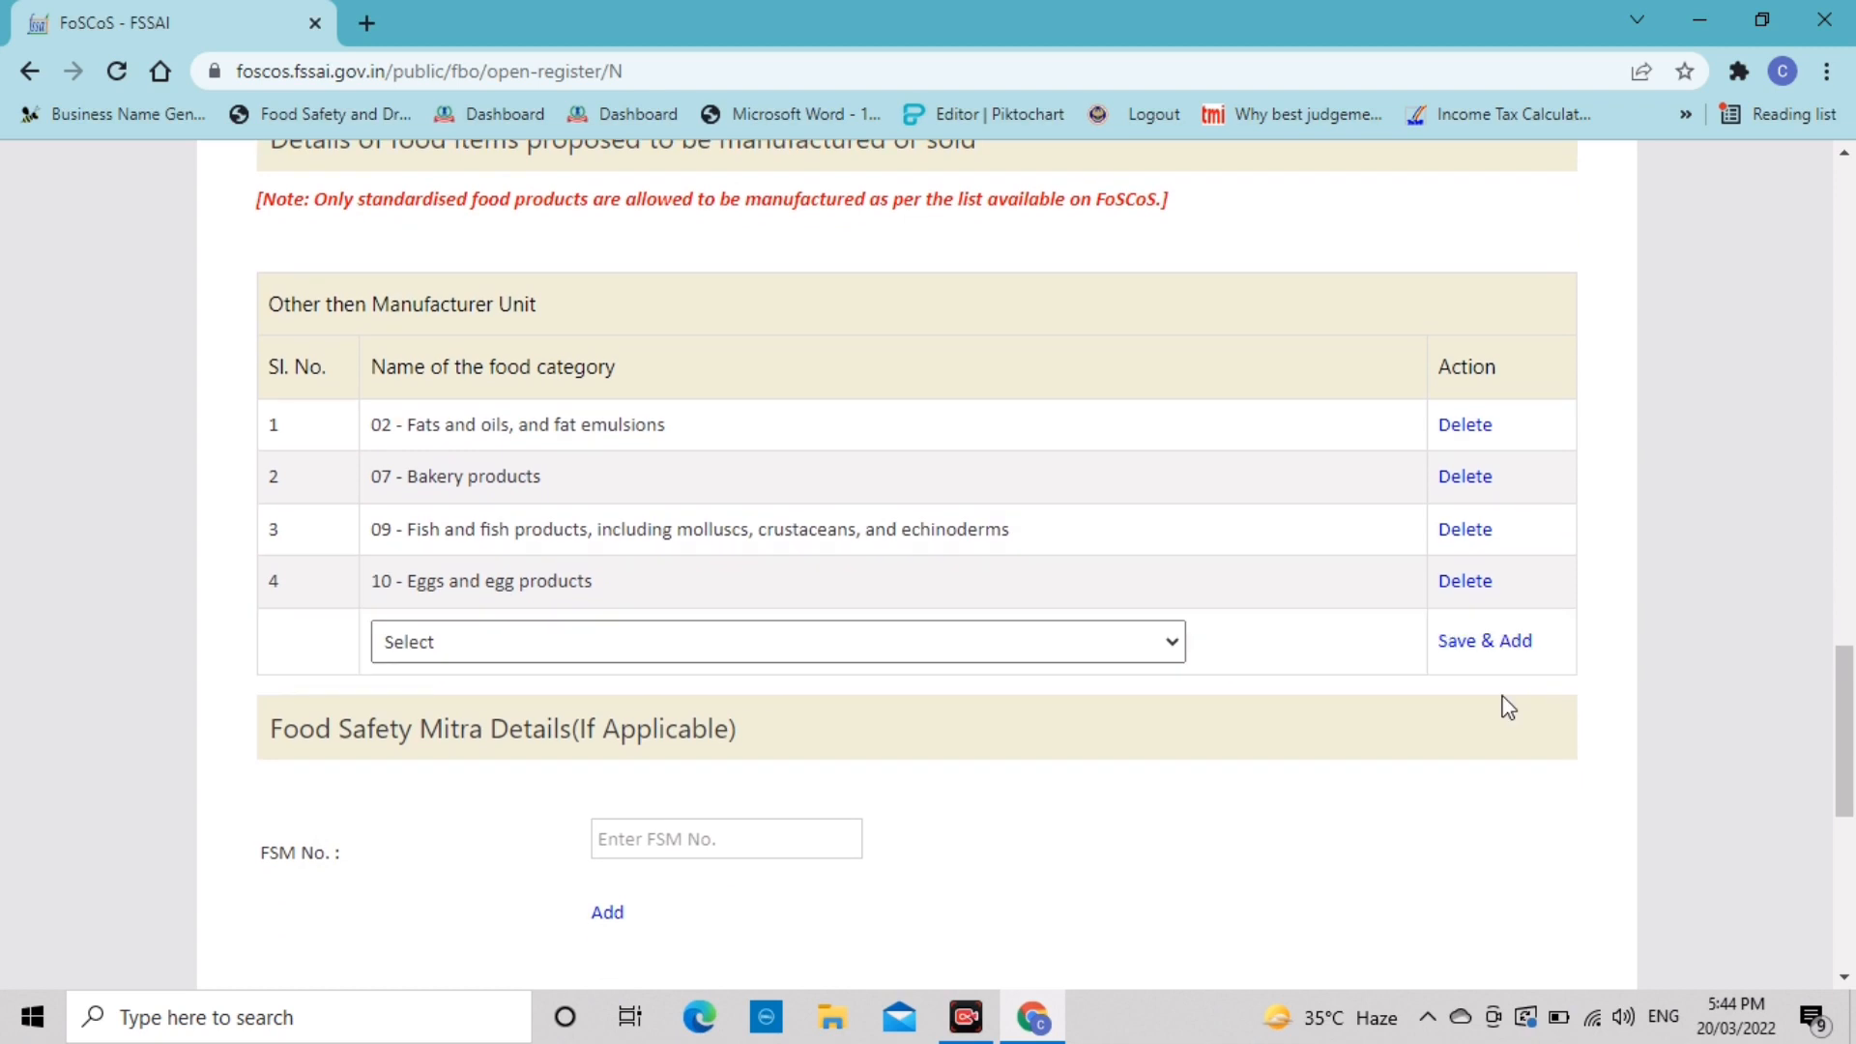
{"action": "left_click", "coordinate": [1132, 644]}
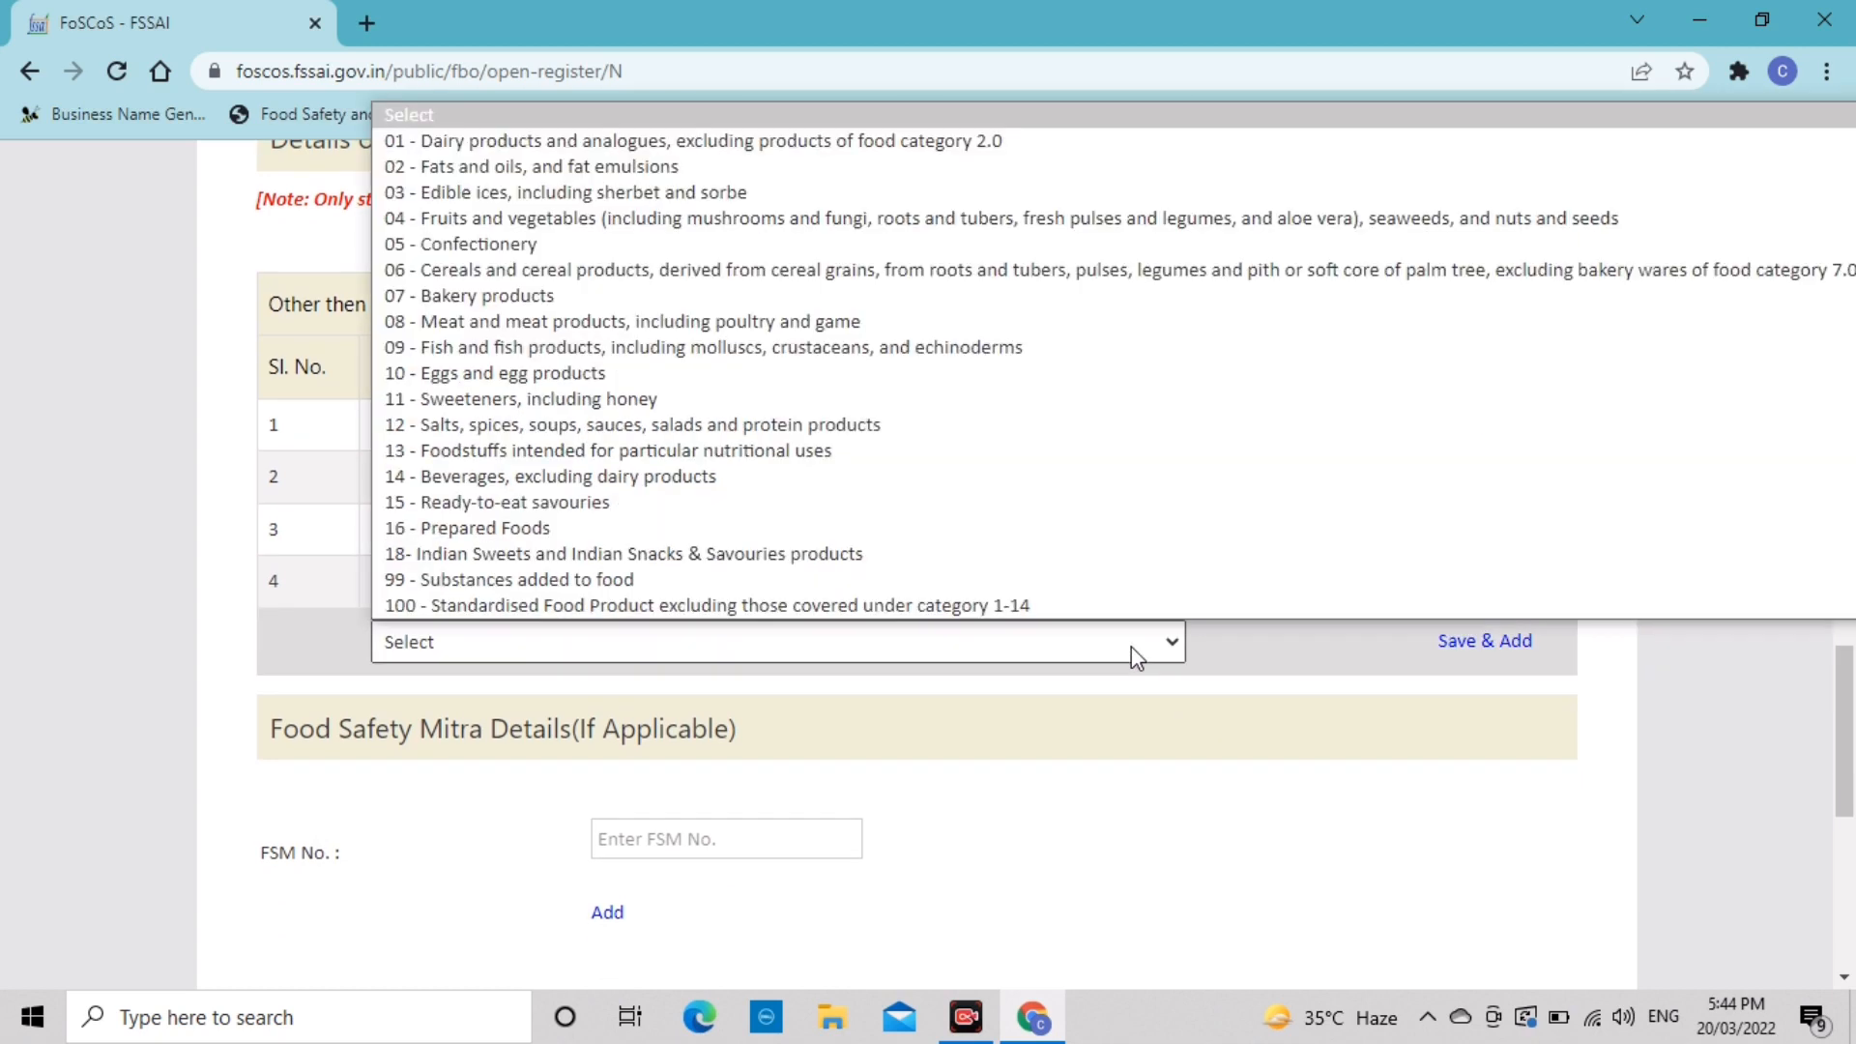
{"action": "left_click", "coordinate": [570, 529]}
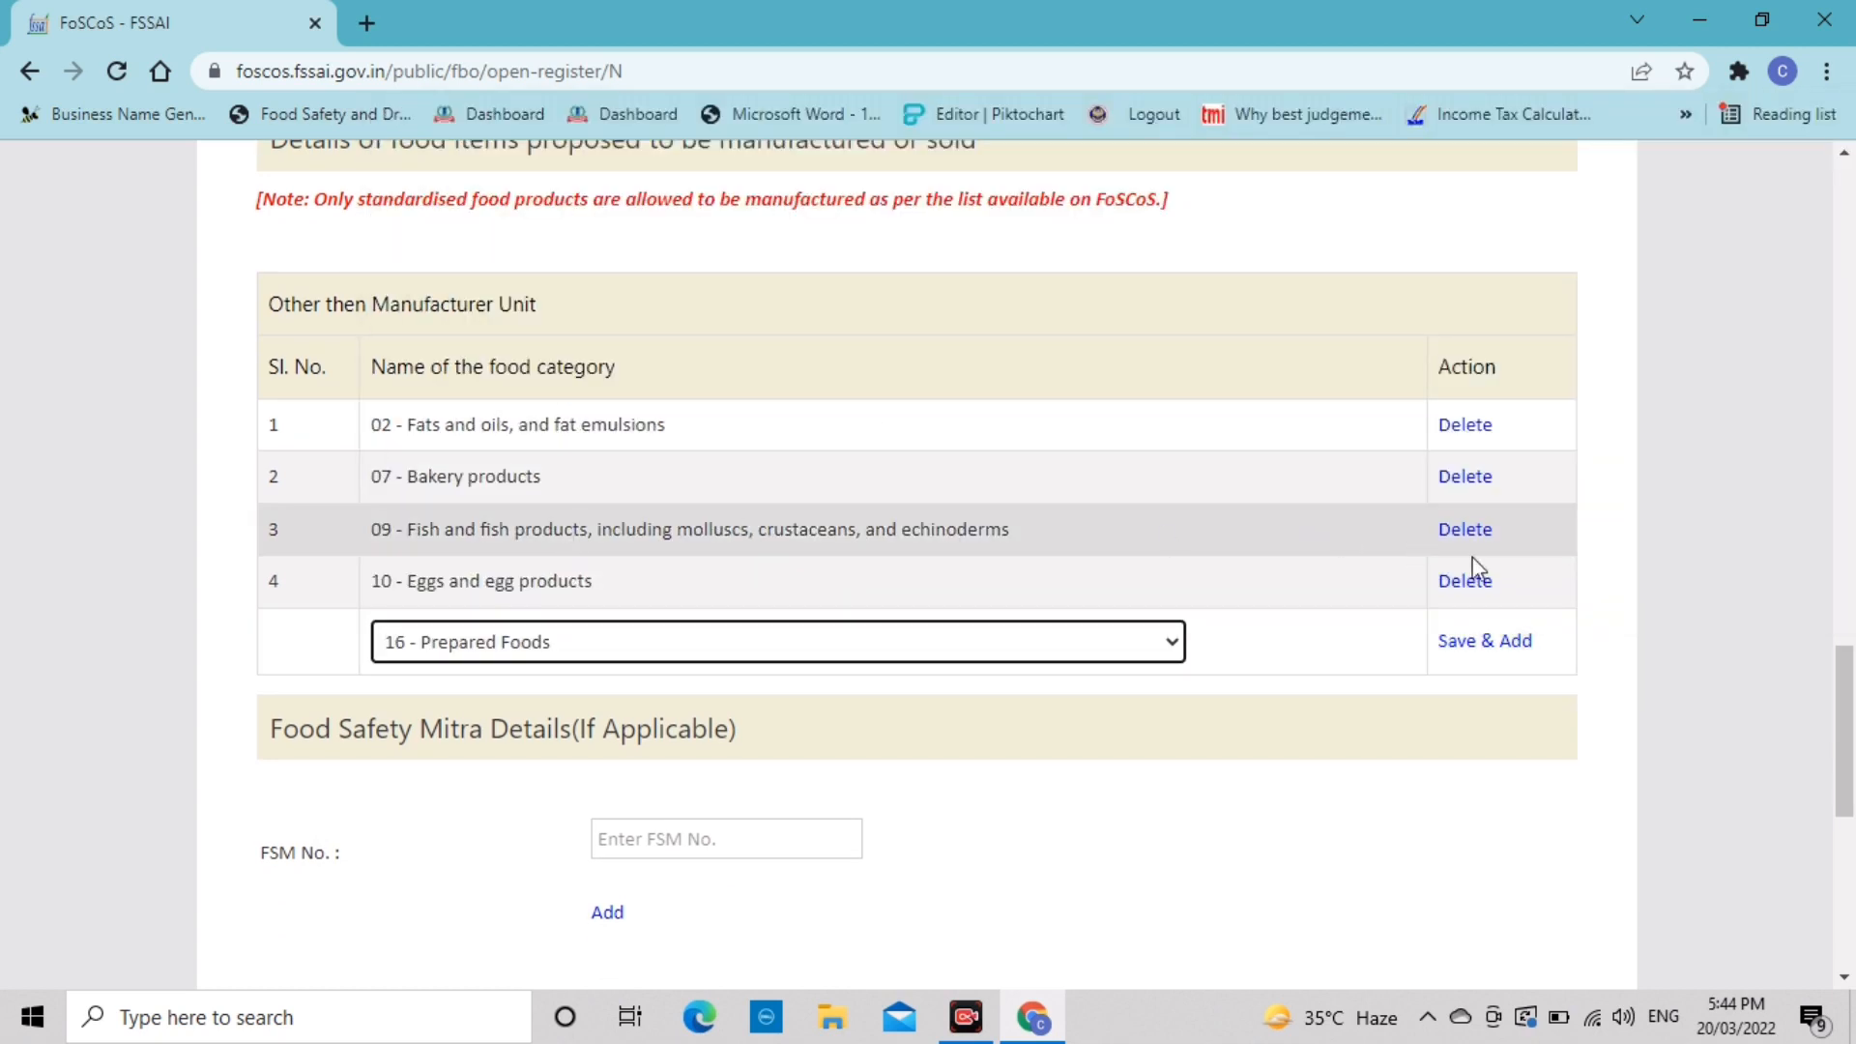
{"action": "left_click", "coordinate": [1485, 646]}
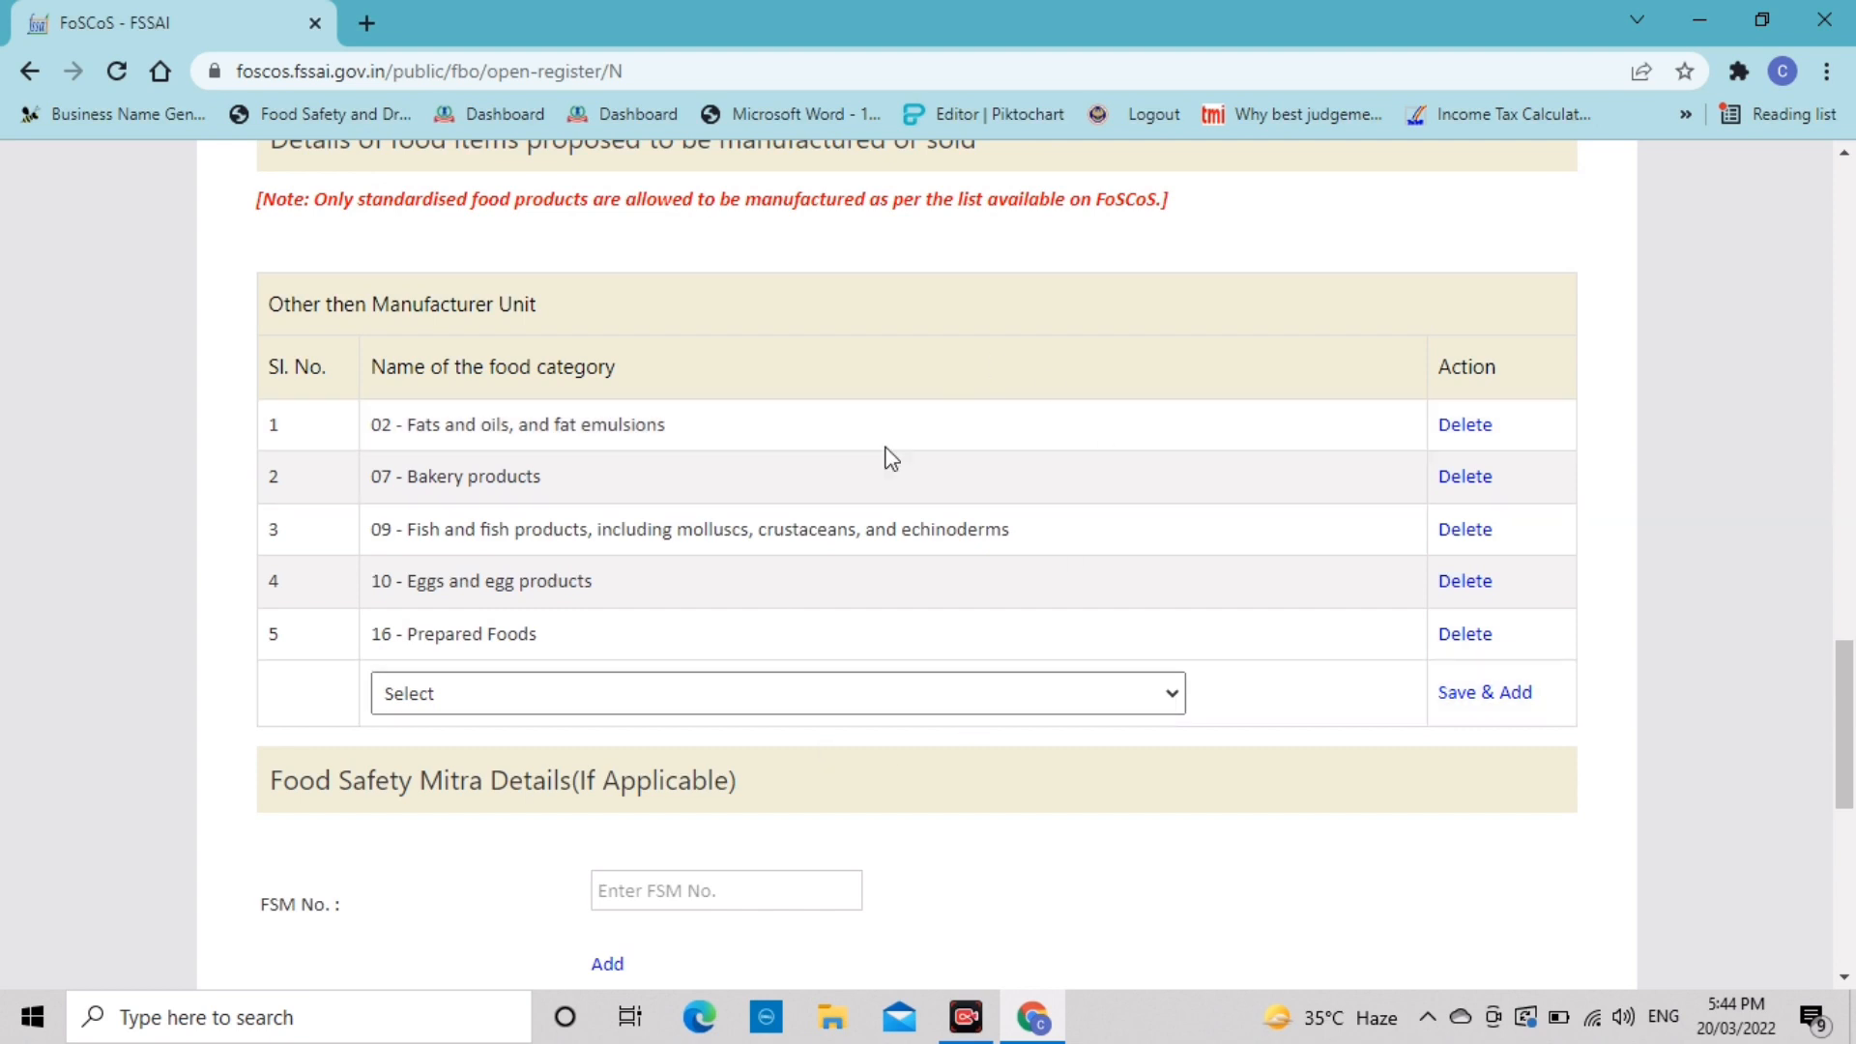
Scroll to Other Details and highlight the Source of Water Supply question
{"action": "scroll", "coordinate": [1222, 935], "scroll_direction": "down", "scroll_amount": 3}
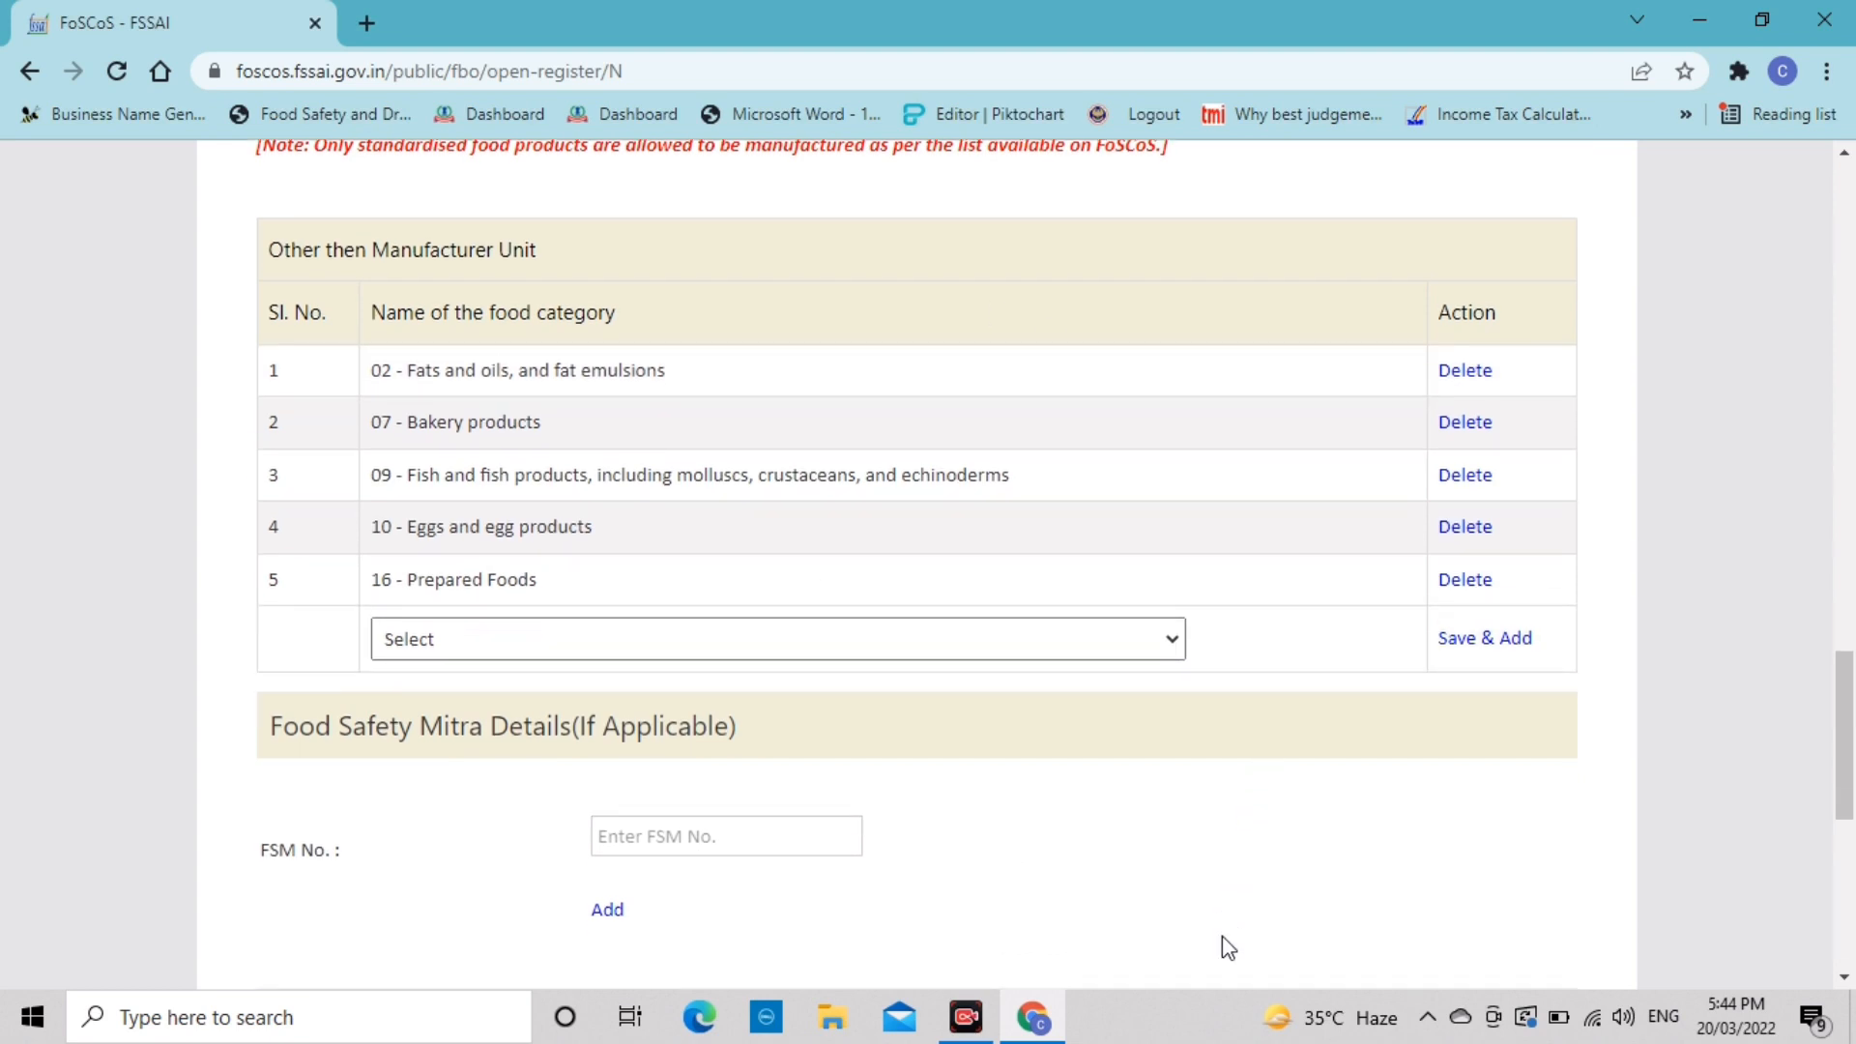
{"action": "scroll", "coordinate": [1221, 935], "scroll_direction": "down", "scroll_amount": 3}
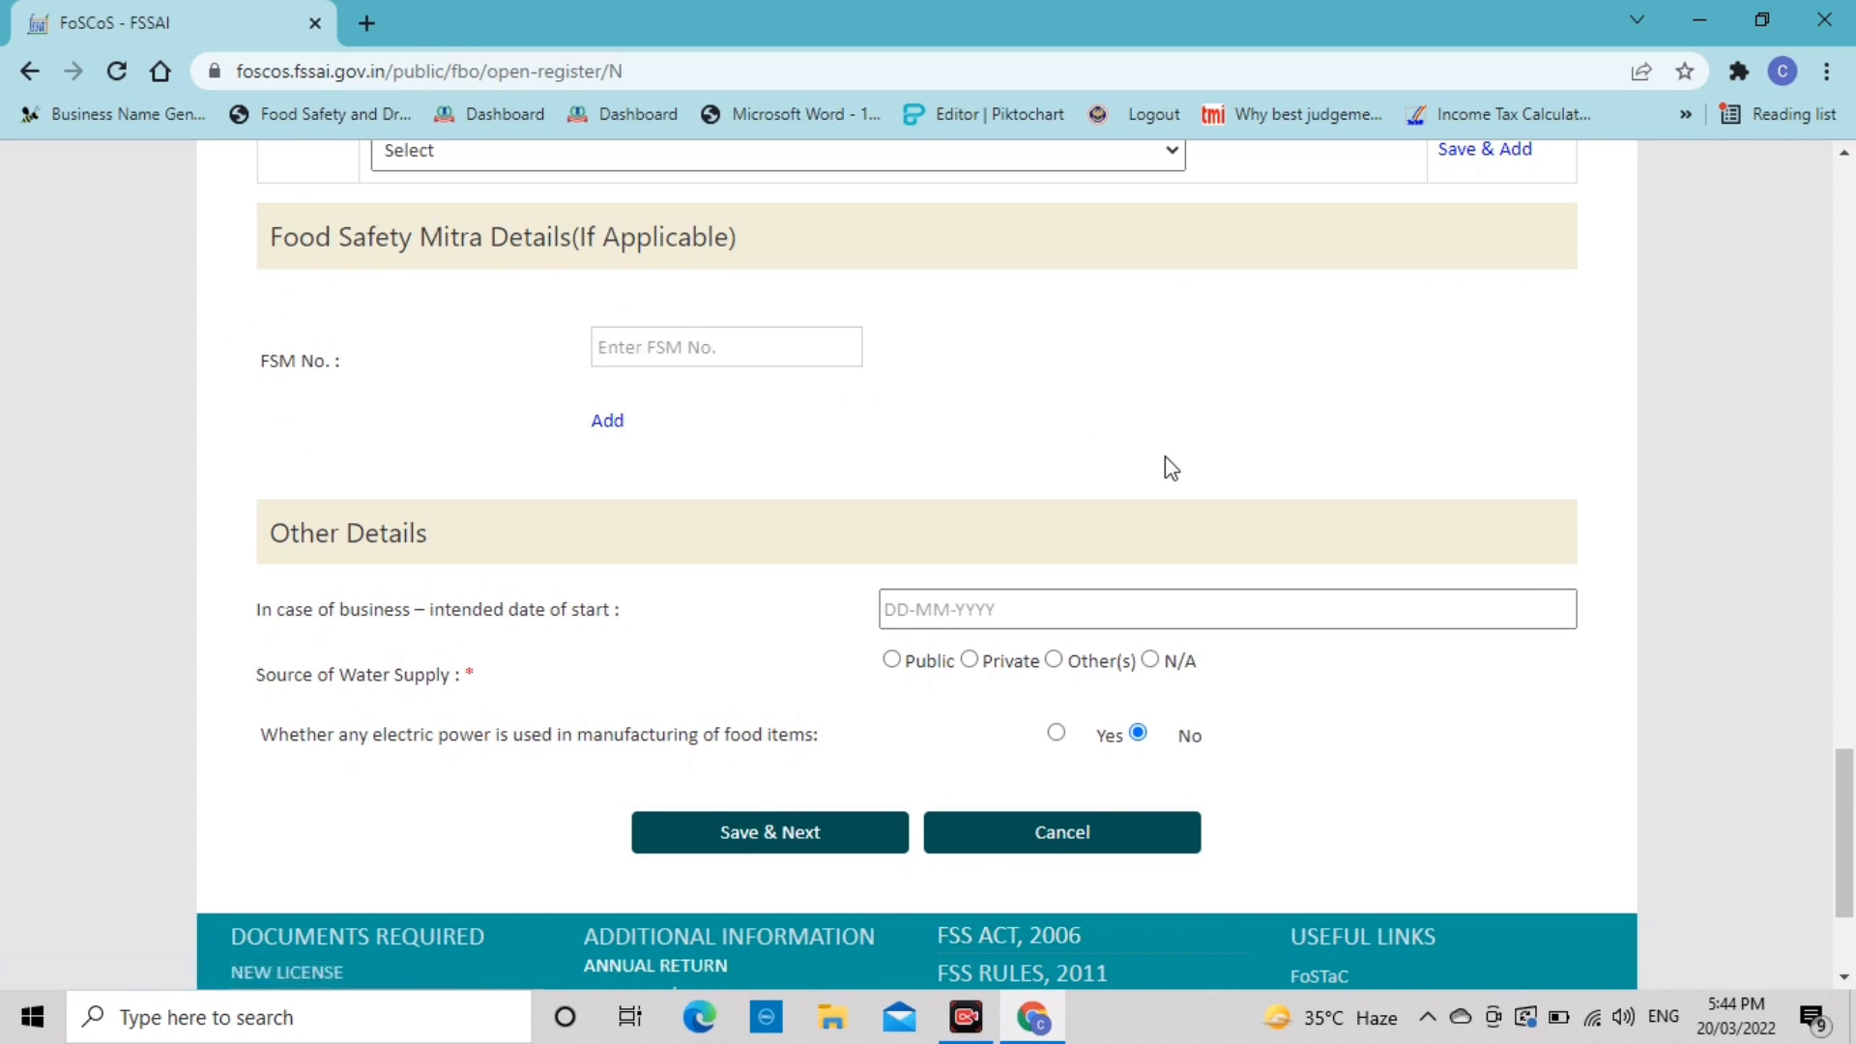
{"action": "left_click_drag", "start_coordinate": [1848, 788], "coordinate": [1851, 828]}
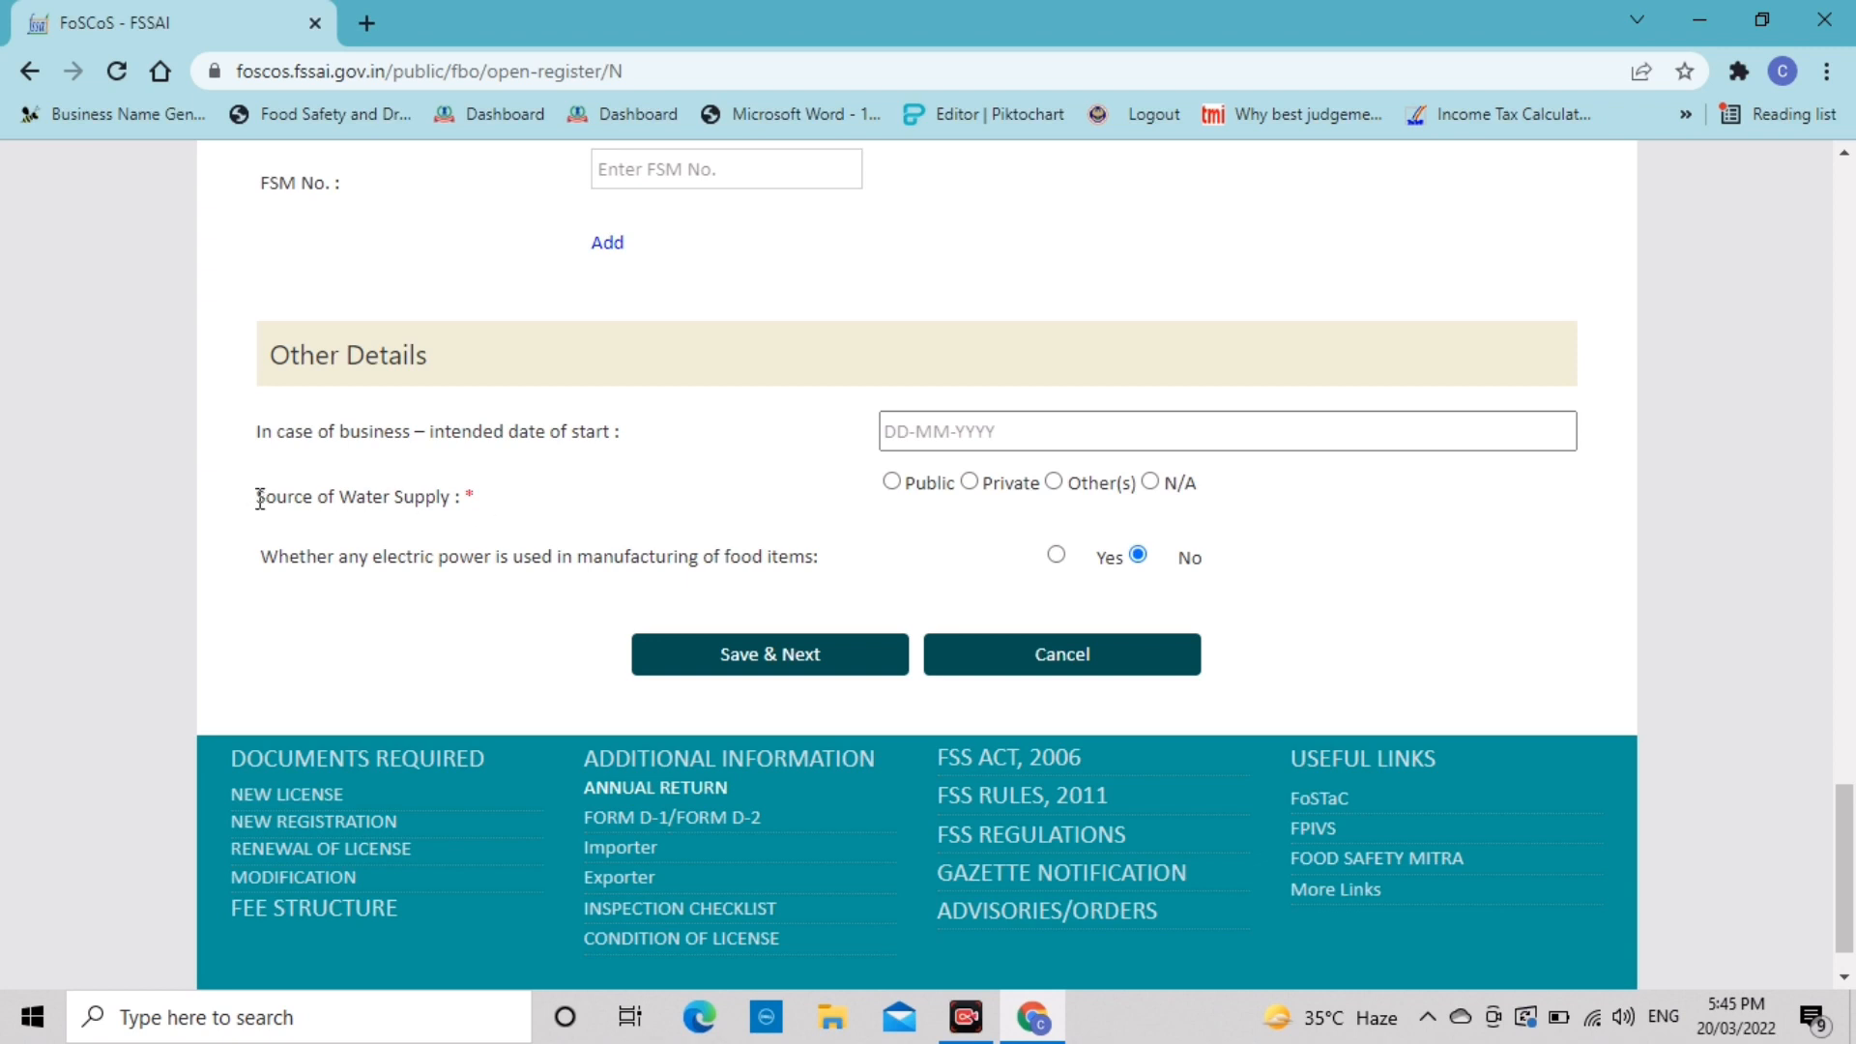
{"action": "left_click_drag", "start_coordinate": [259, 497], "coordinate": [468, 510]}
{"action": "left_click", "coordinate": [642, 516]}
Save the form, then enter the primary contact's Gmail address and mobile number
{"action": "left_click", "coordinate": [762, 665]}
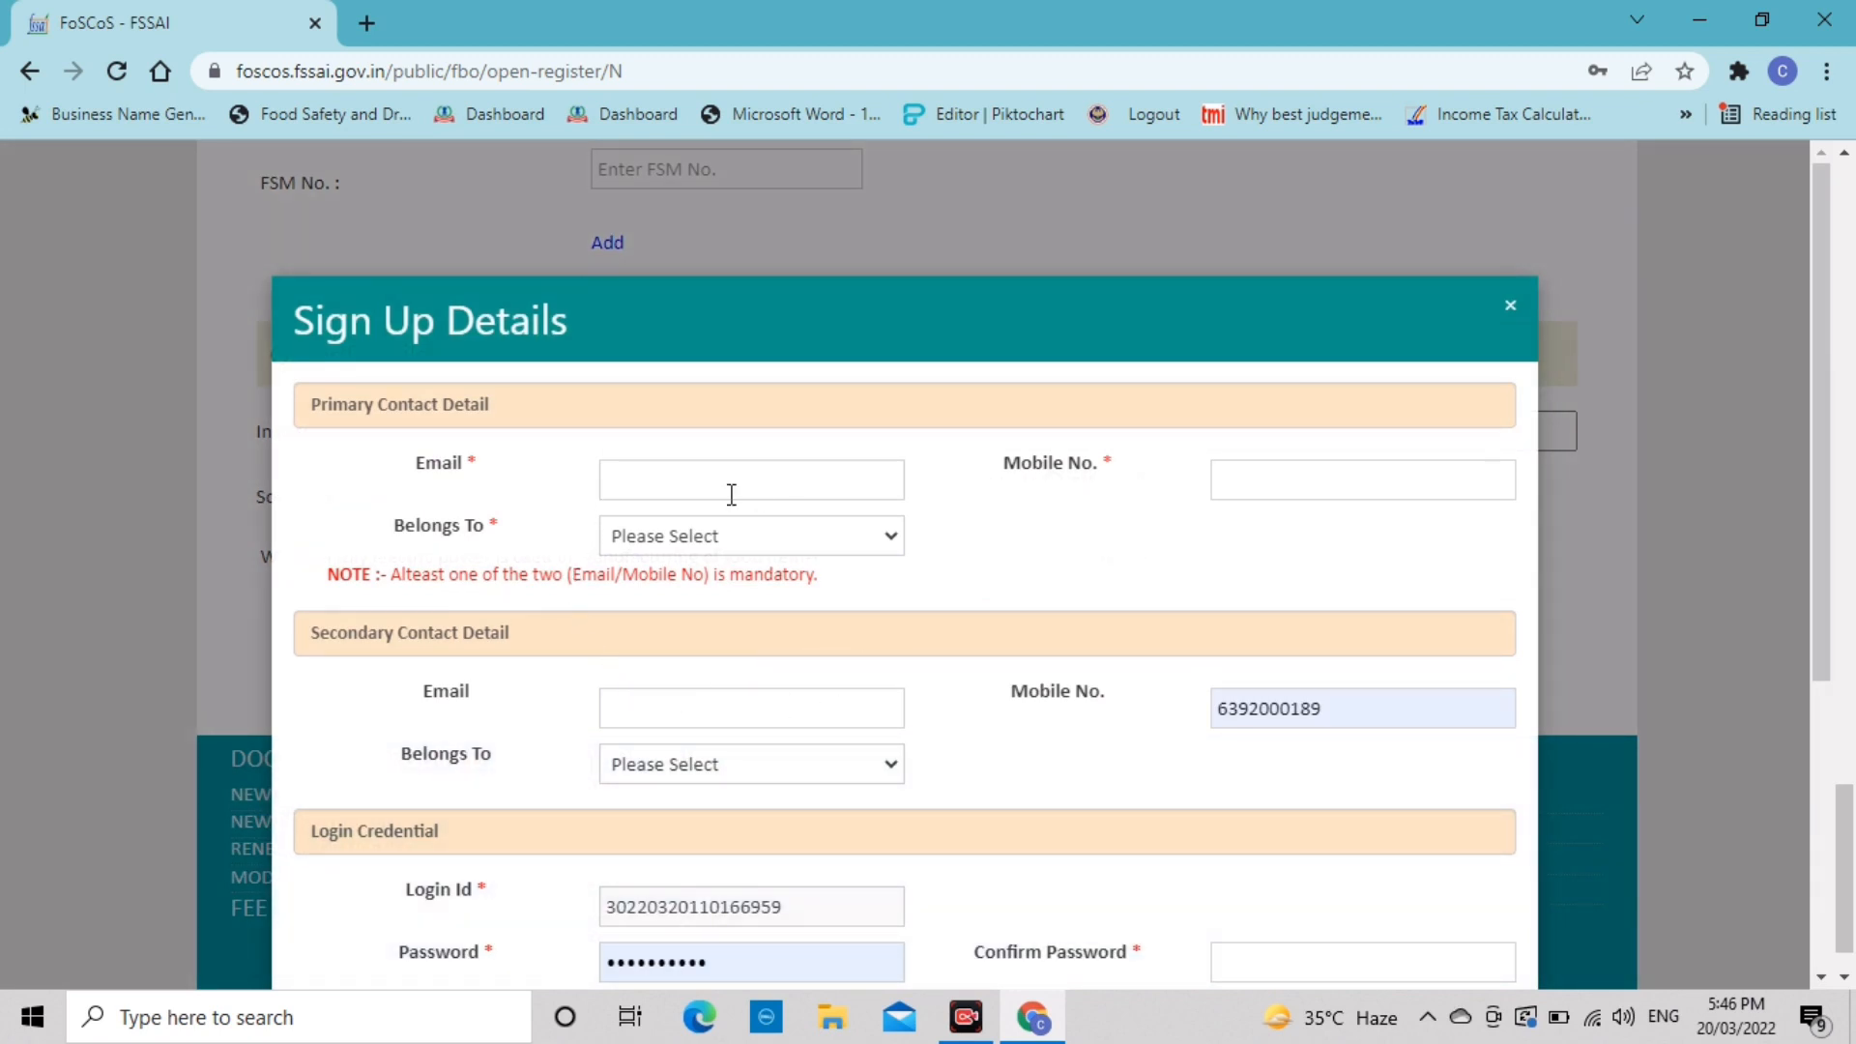
{"action": "left_click", "coordinate": [642, 469]}
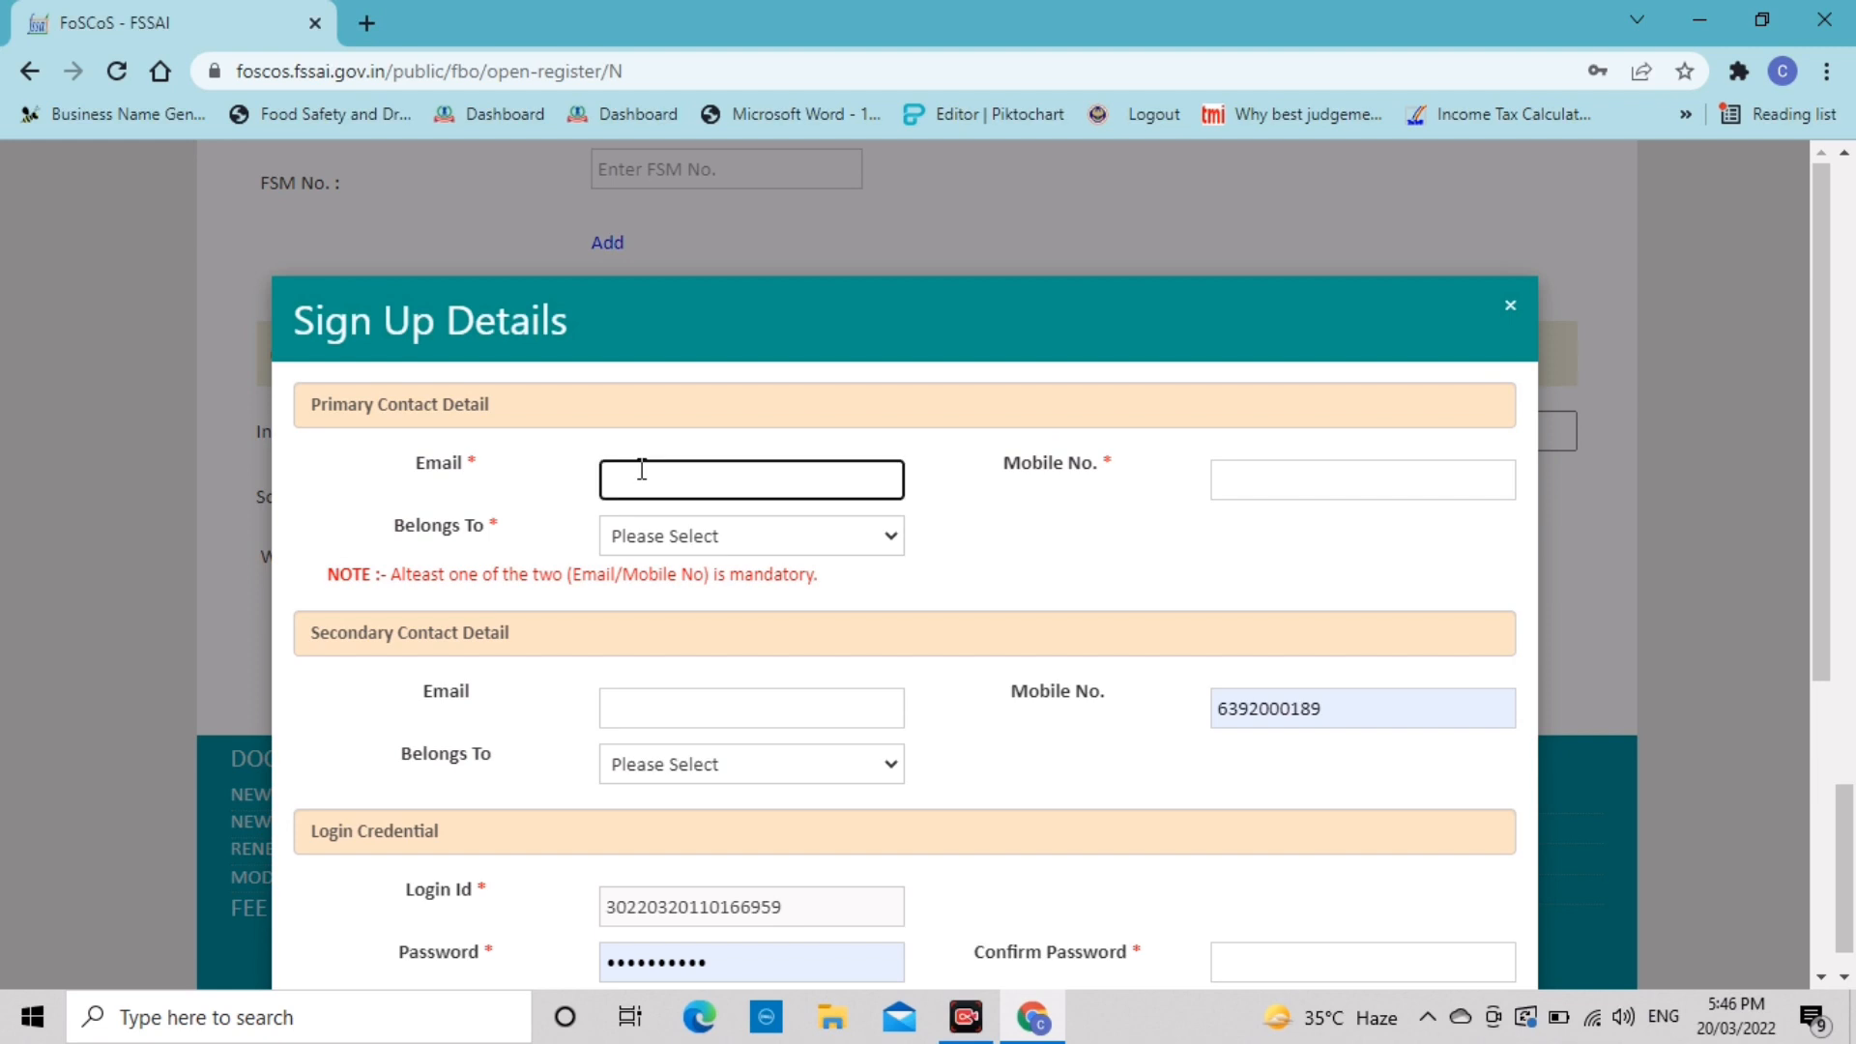
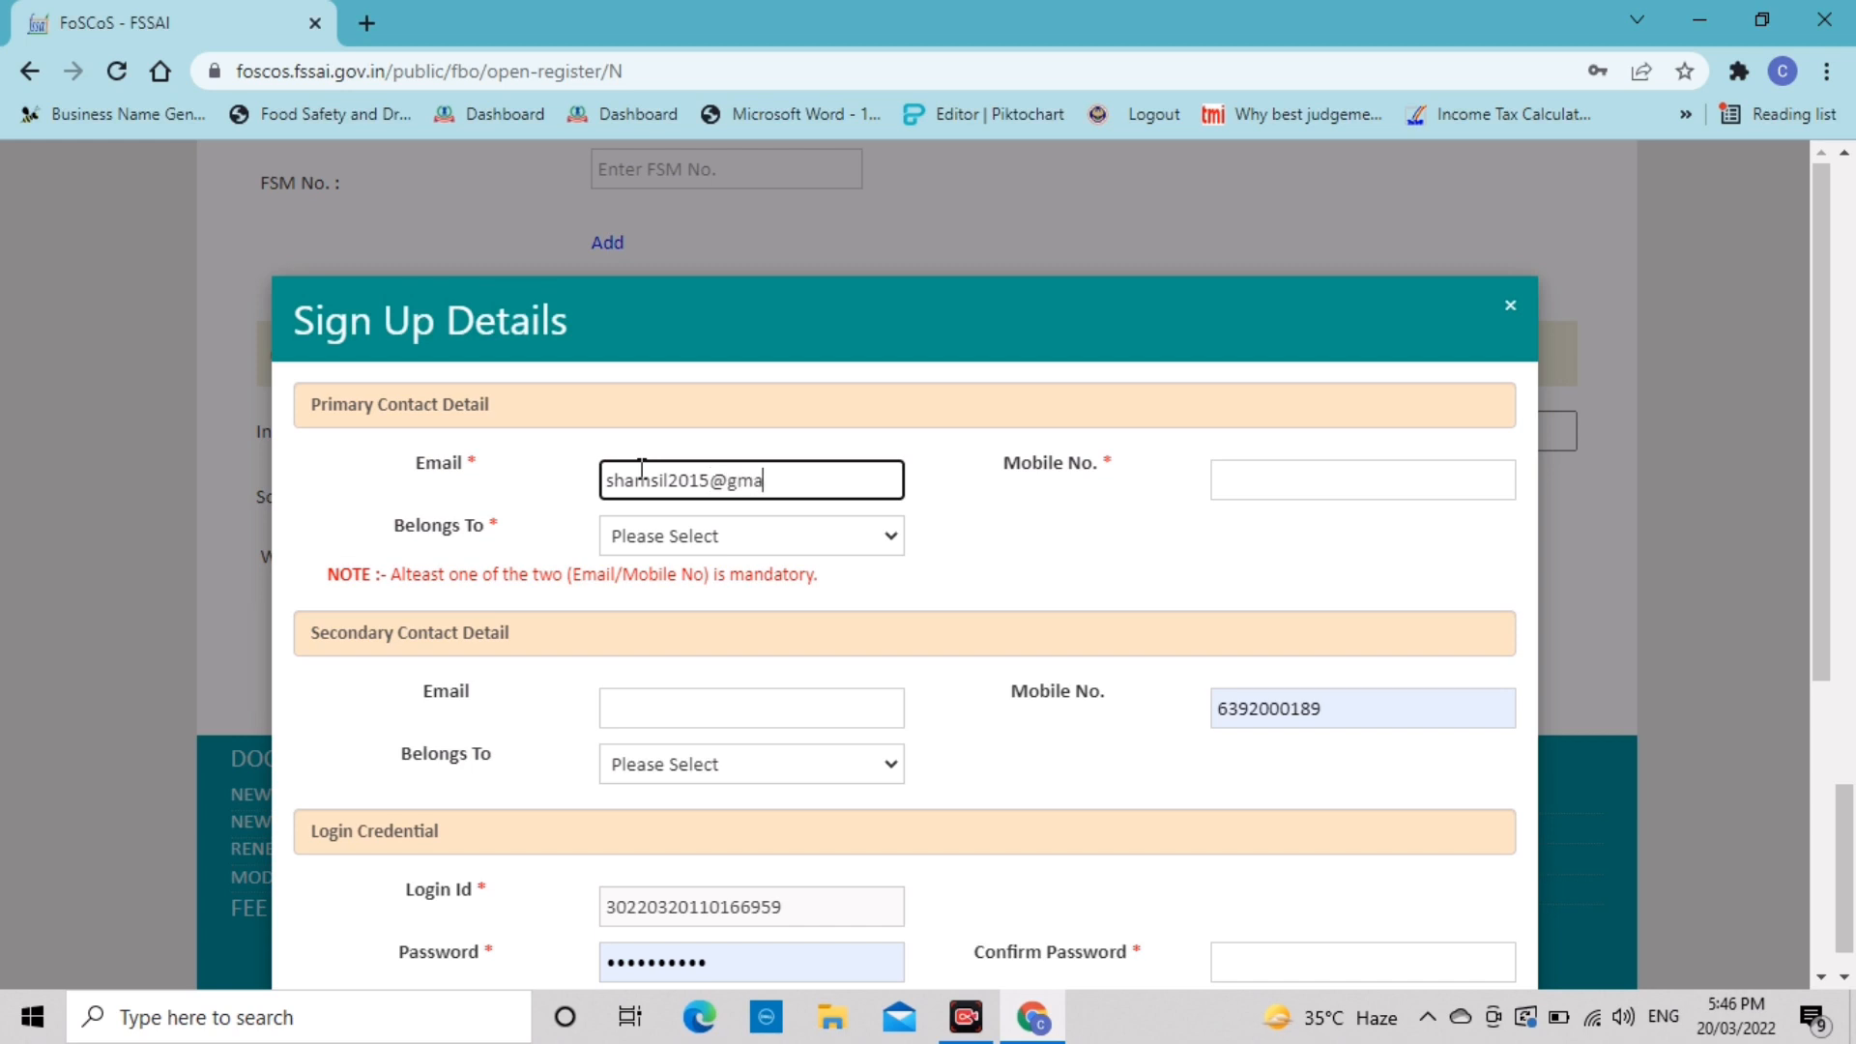
{"action": "left_click", "coordinate": [1266, 472]}
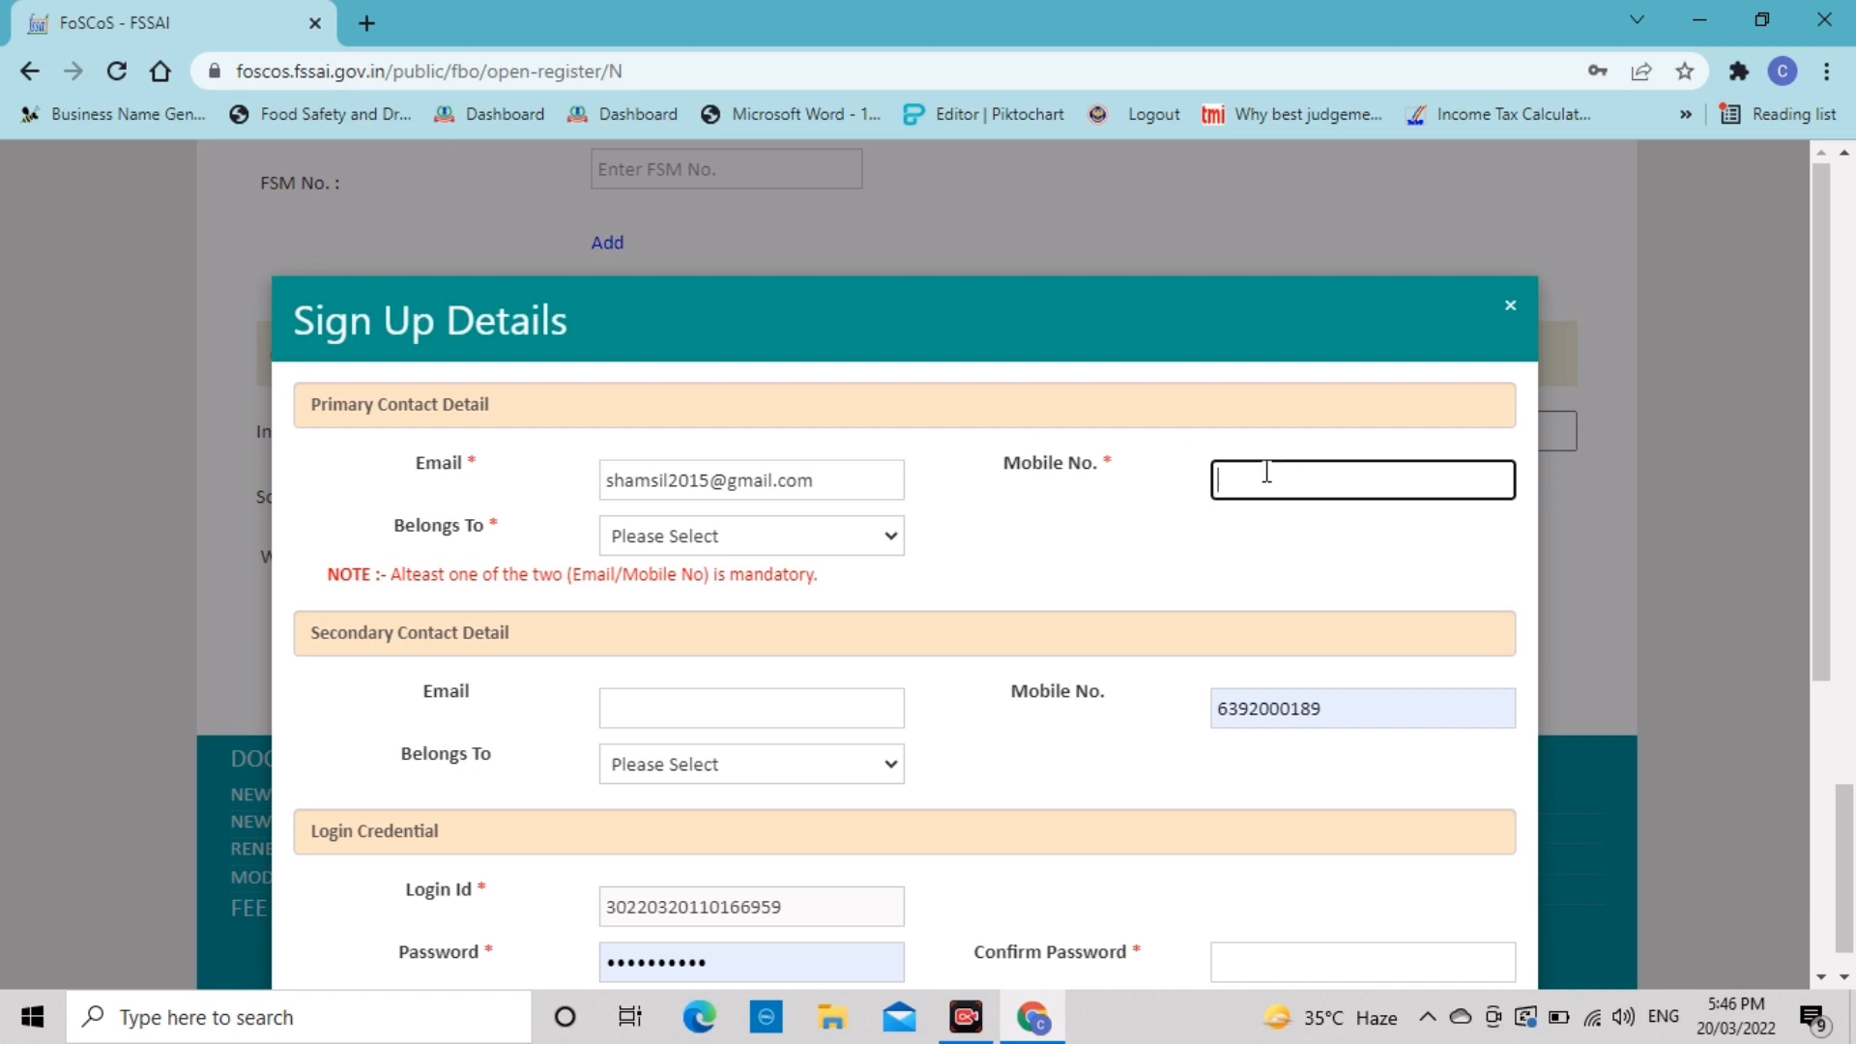
{"action": "left_click", "coordinate": [1141, 784]}
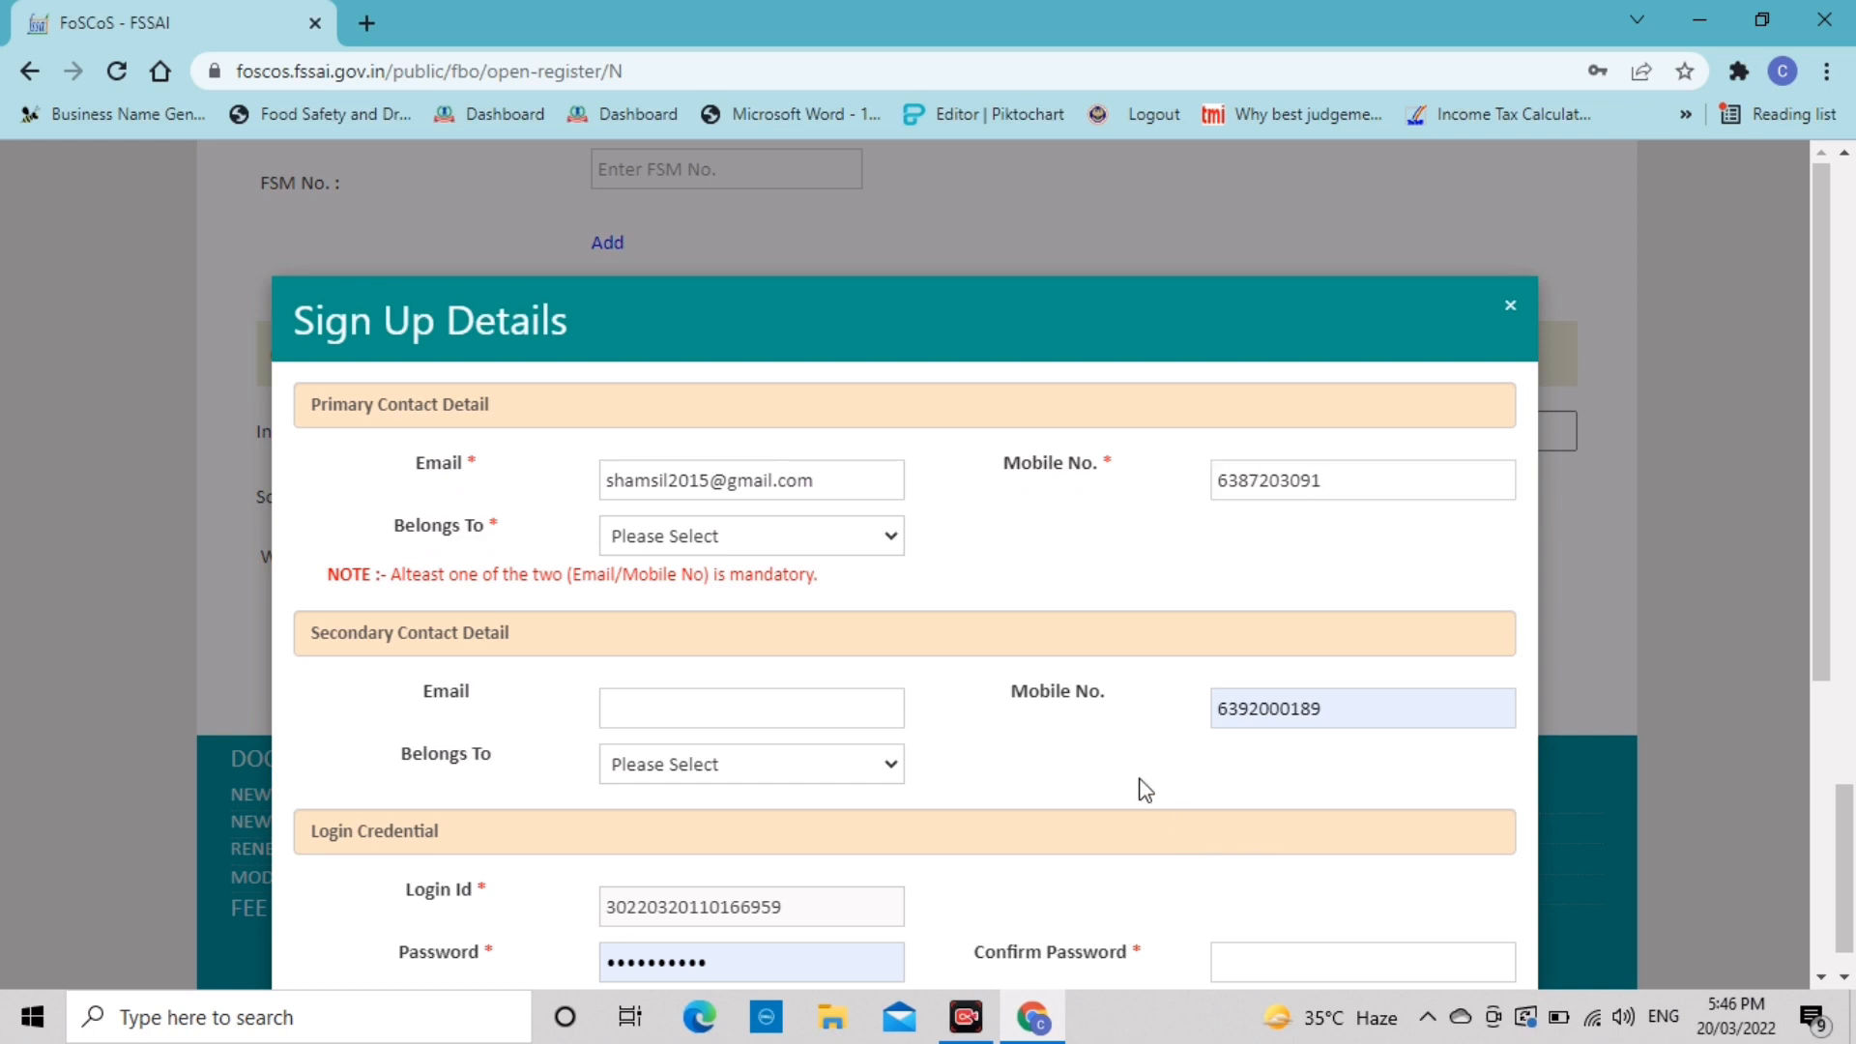
Set Belongs To as Self, then enter the account password and confirm it
{"action": "left_click", "coordinate": [696, 547]}
{"action": "key", "text": "Down"}
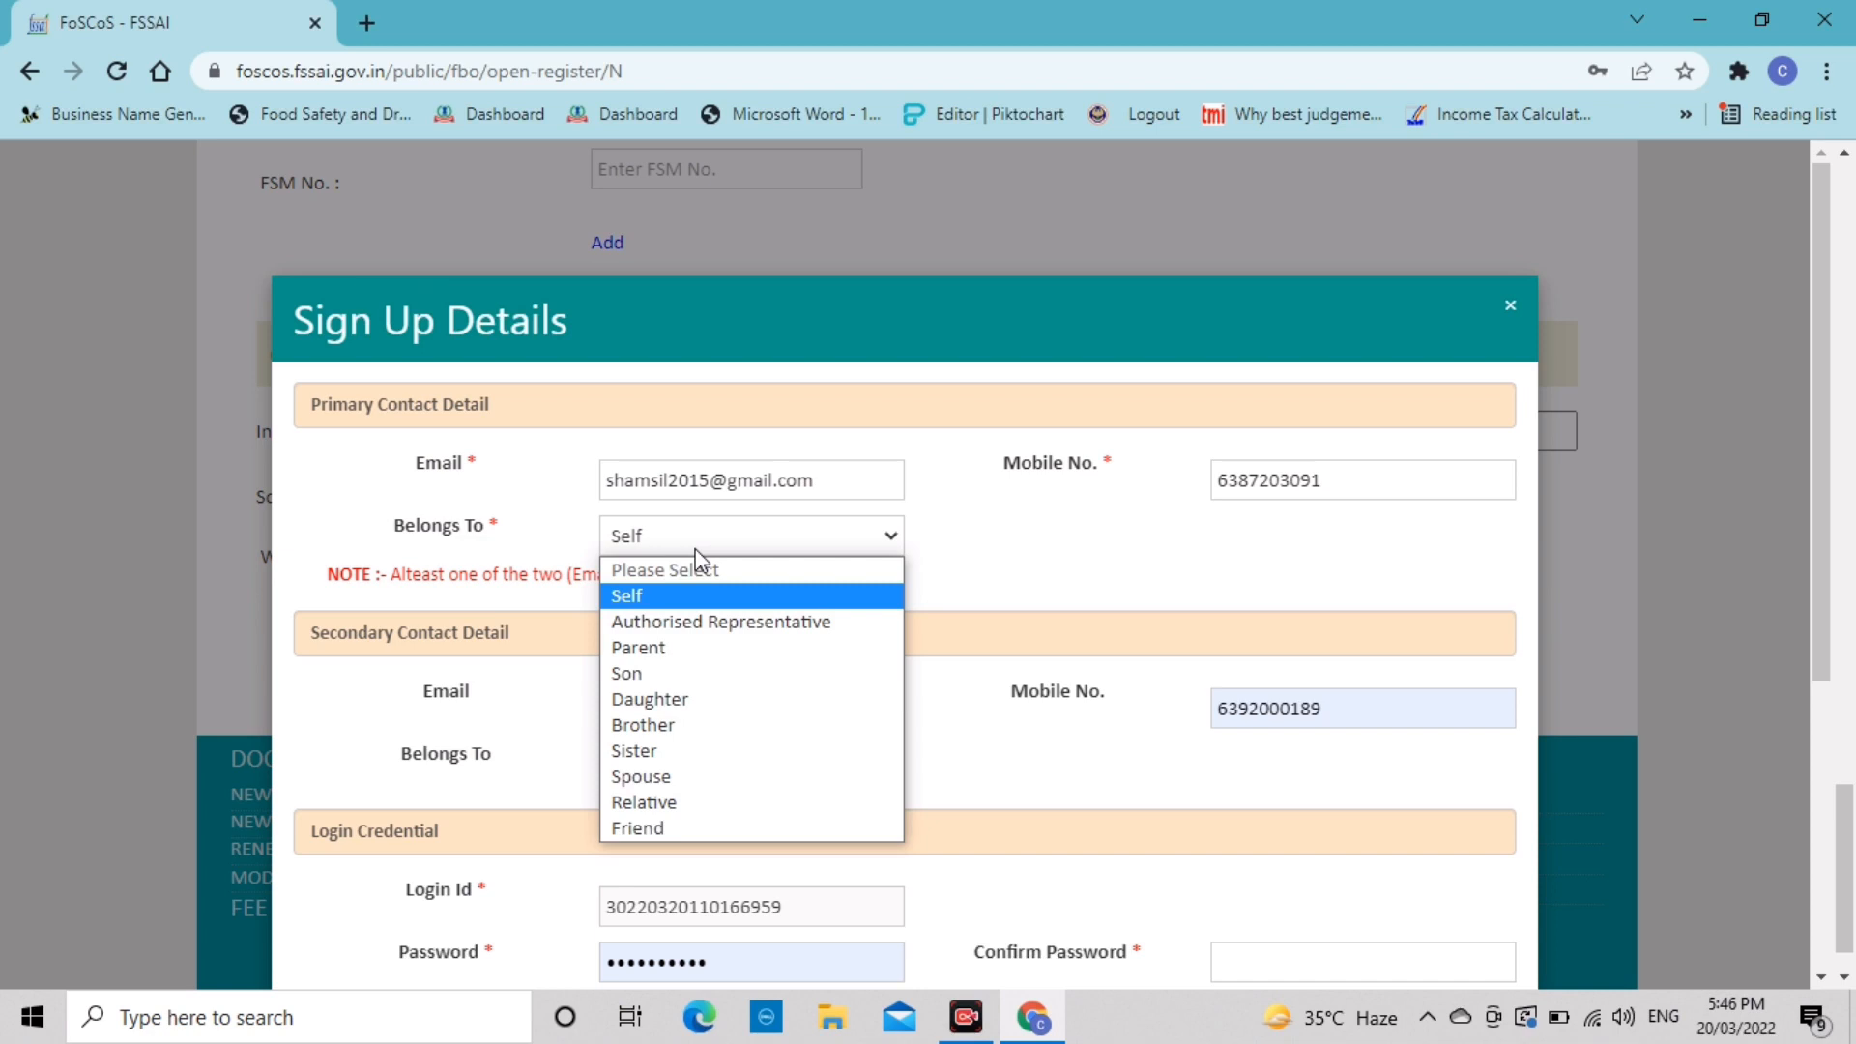
{"action": "key", "text": "Return"}
{"action": "scroll", "coordinate": [1014, 523], "scroll_direction": "down", "scroll_amount": 1}
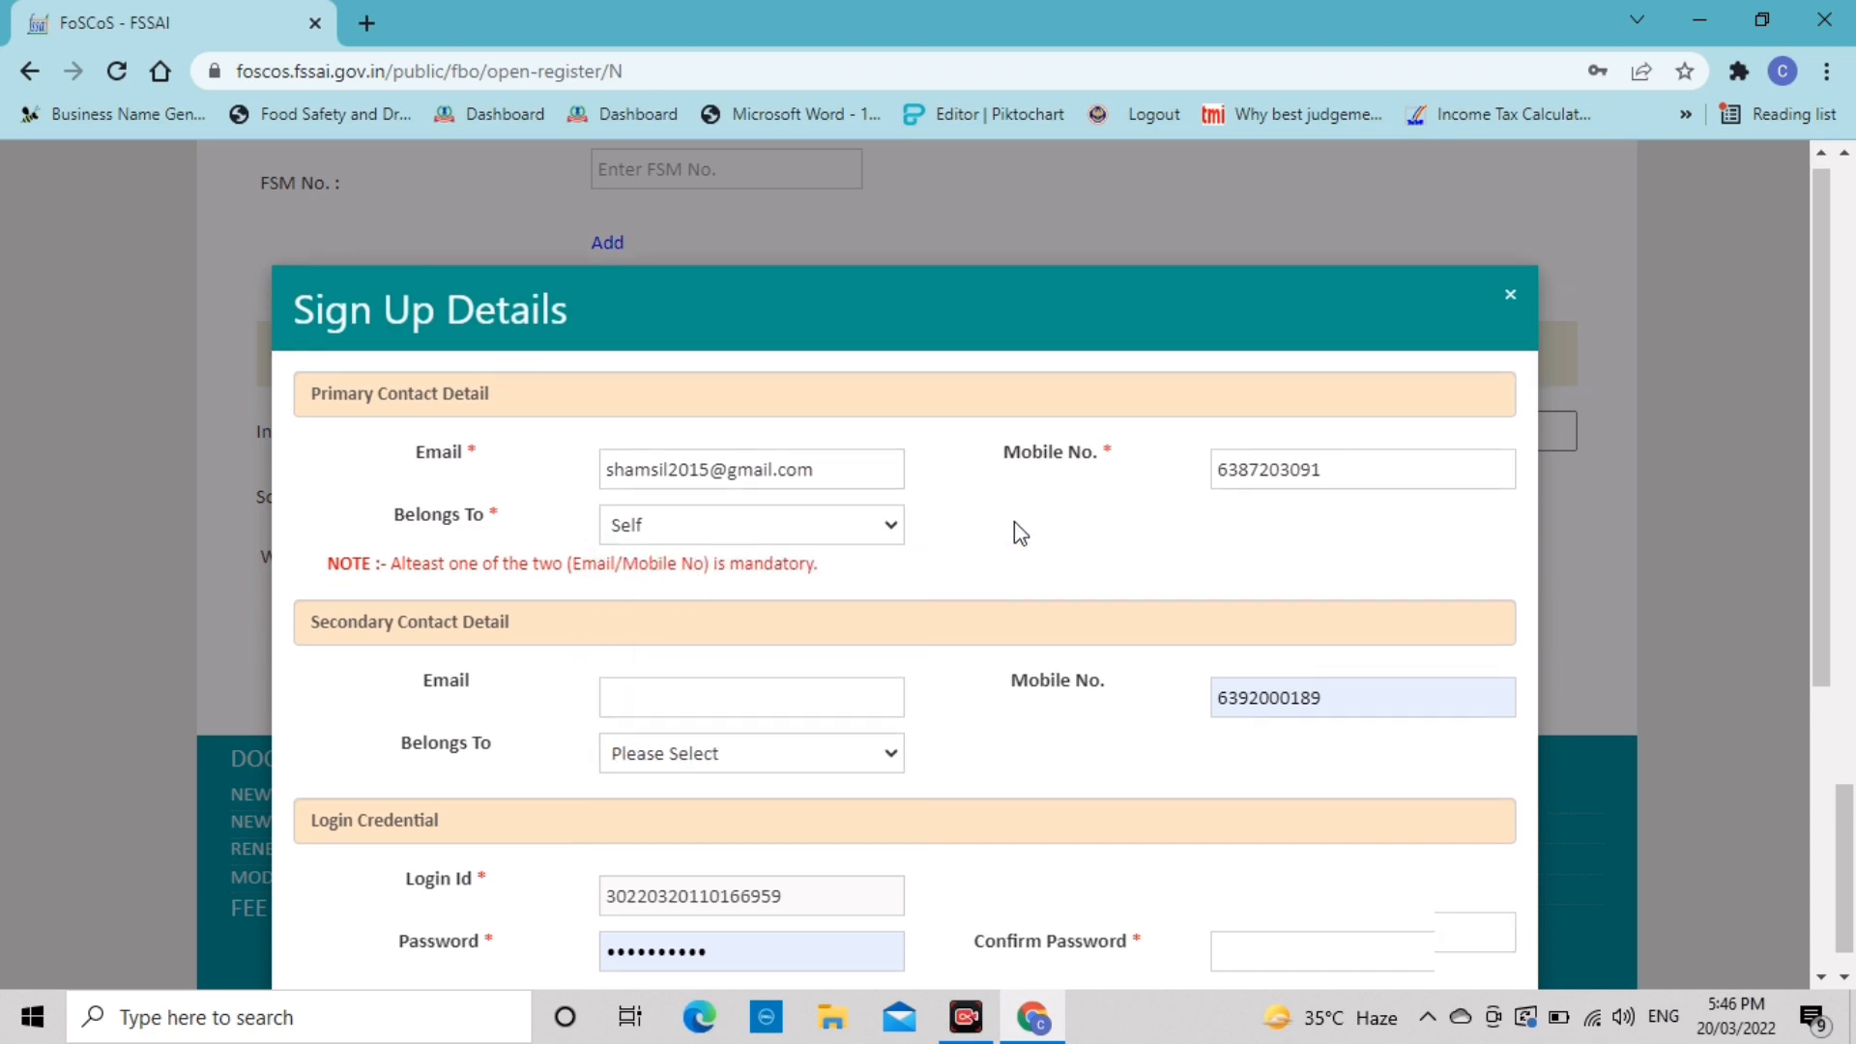
{"action": "scroll", "coordinate": [1013, 520], "scroll_direction": "down", "scroll_amount": 3}
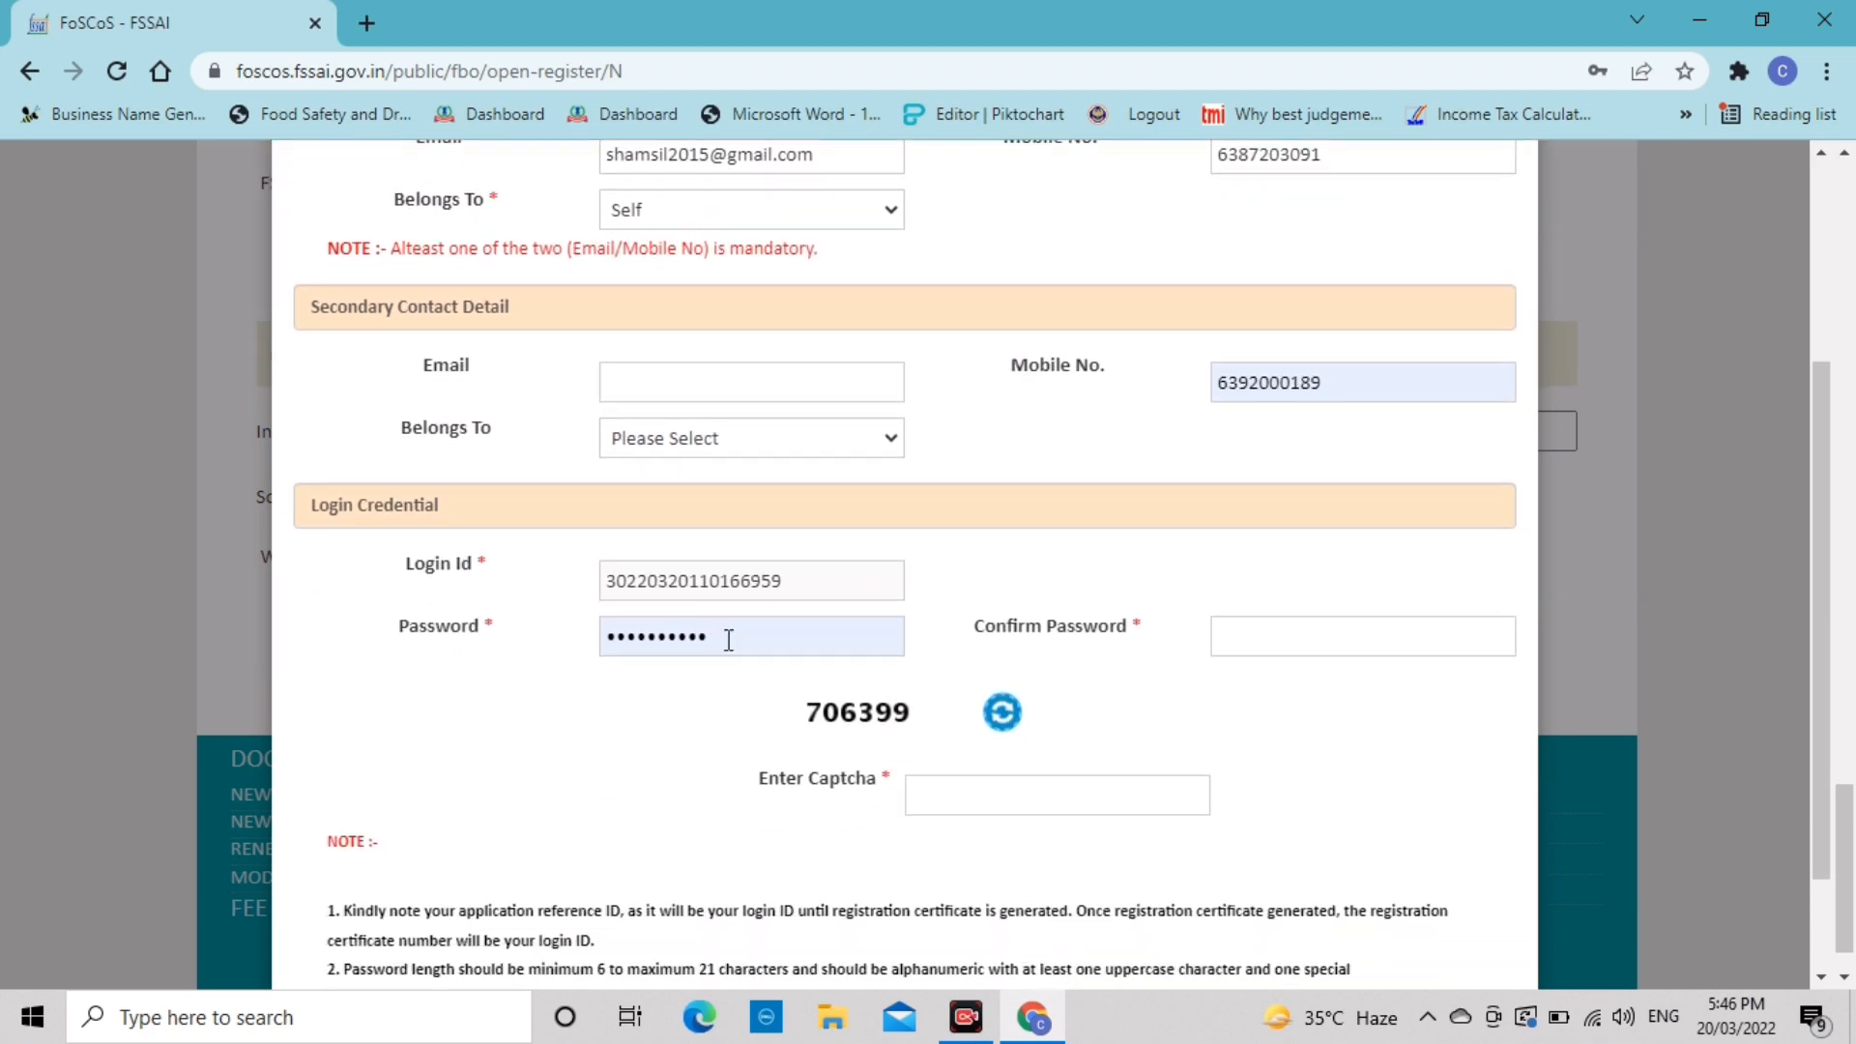
{"action": "double_click", "coordinate": [729, 640]}
{"action": "type", "text": "•••"}
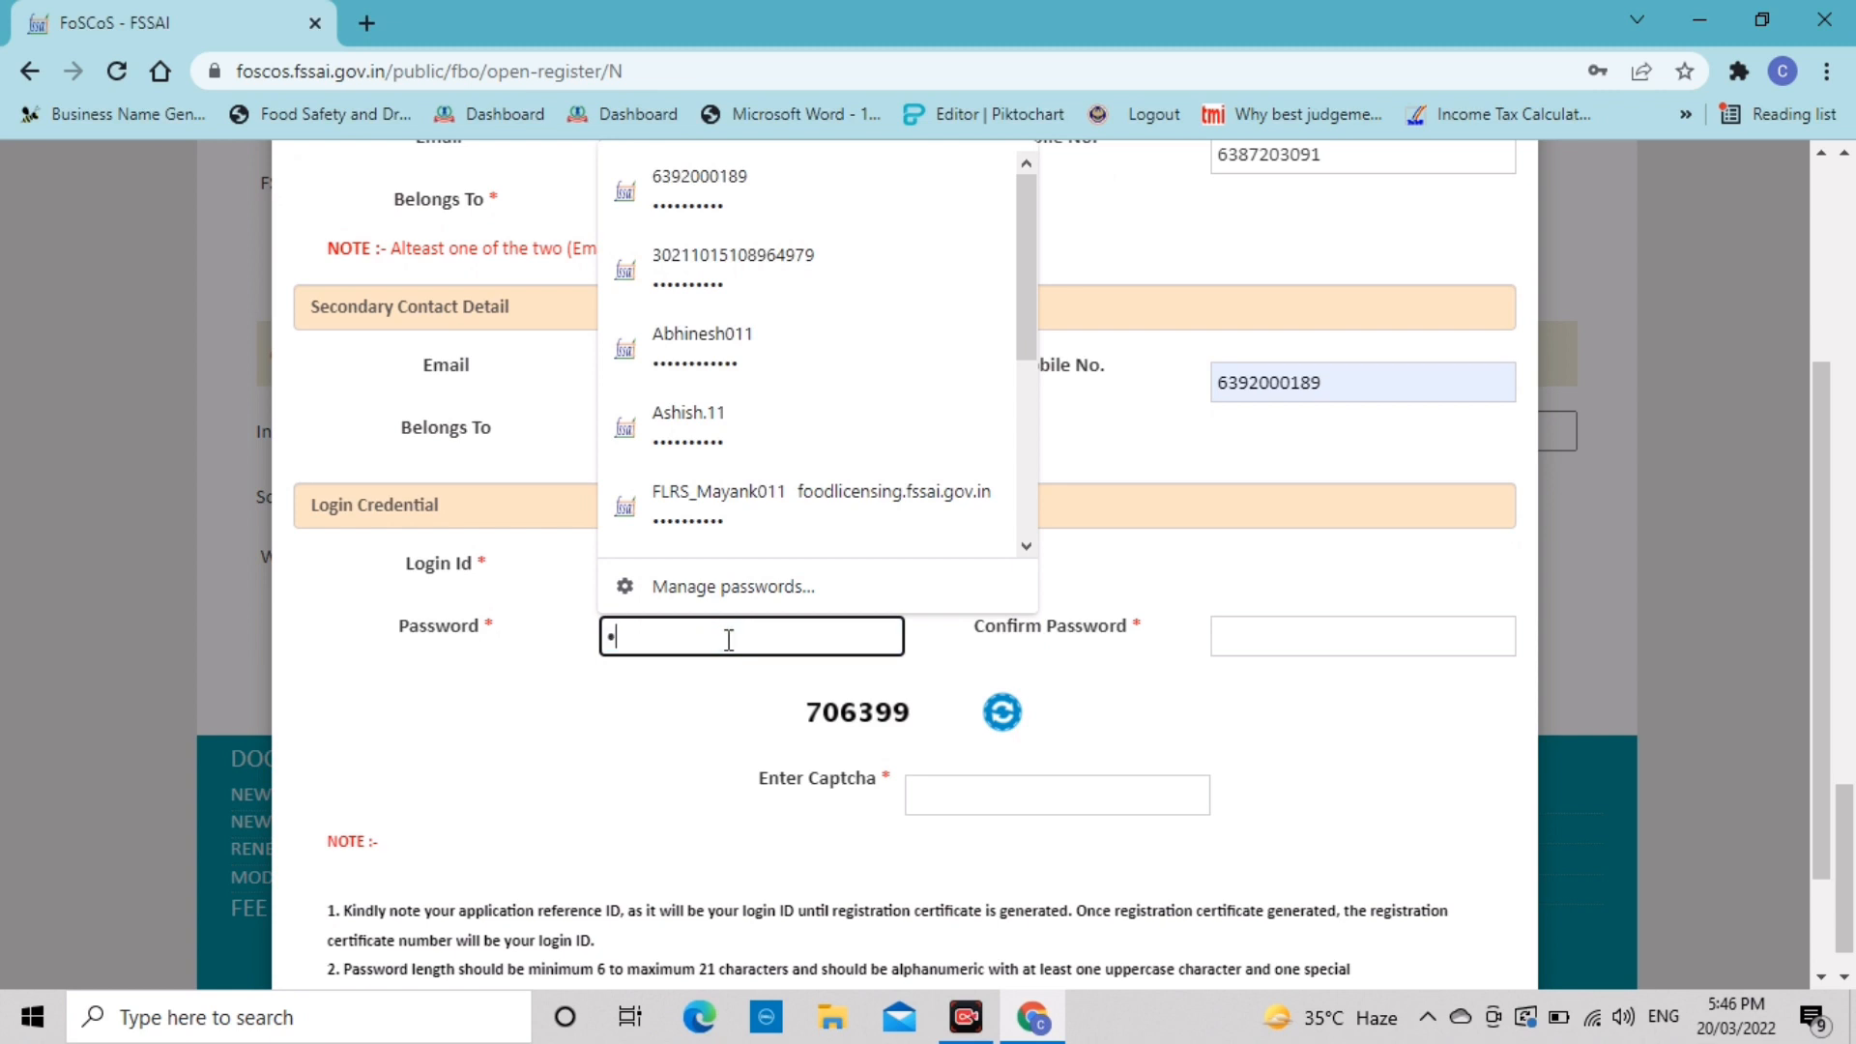
{"action": "type", "text": "••••"}
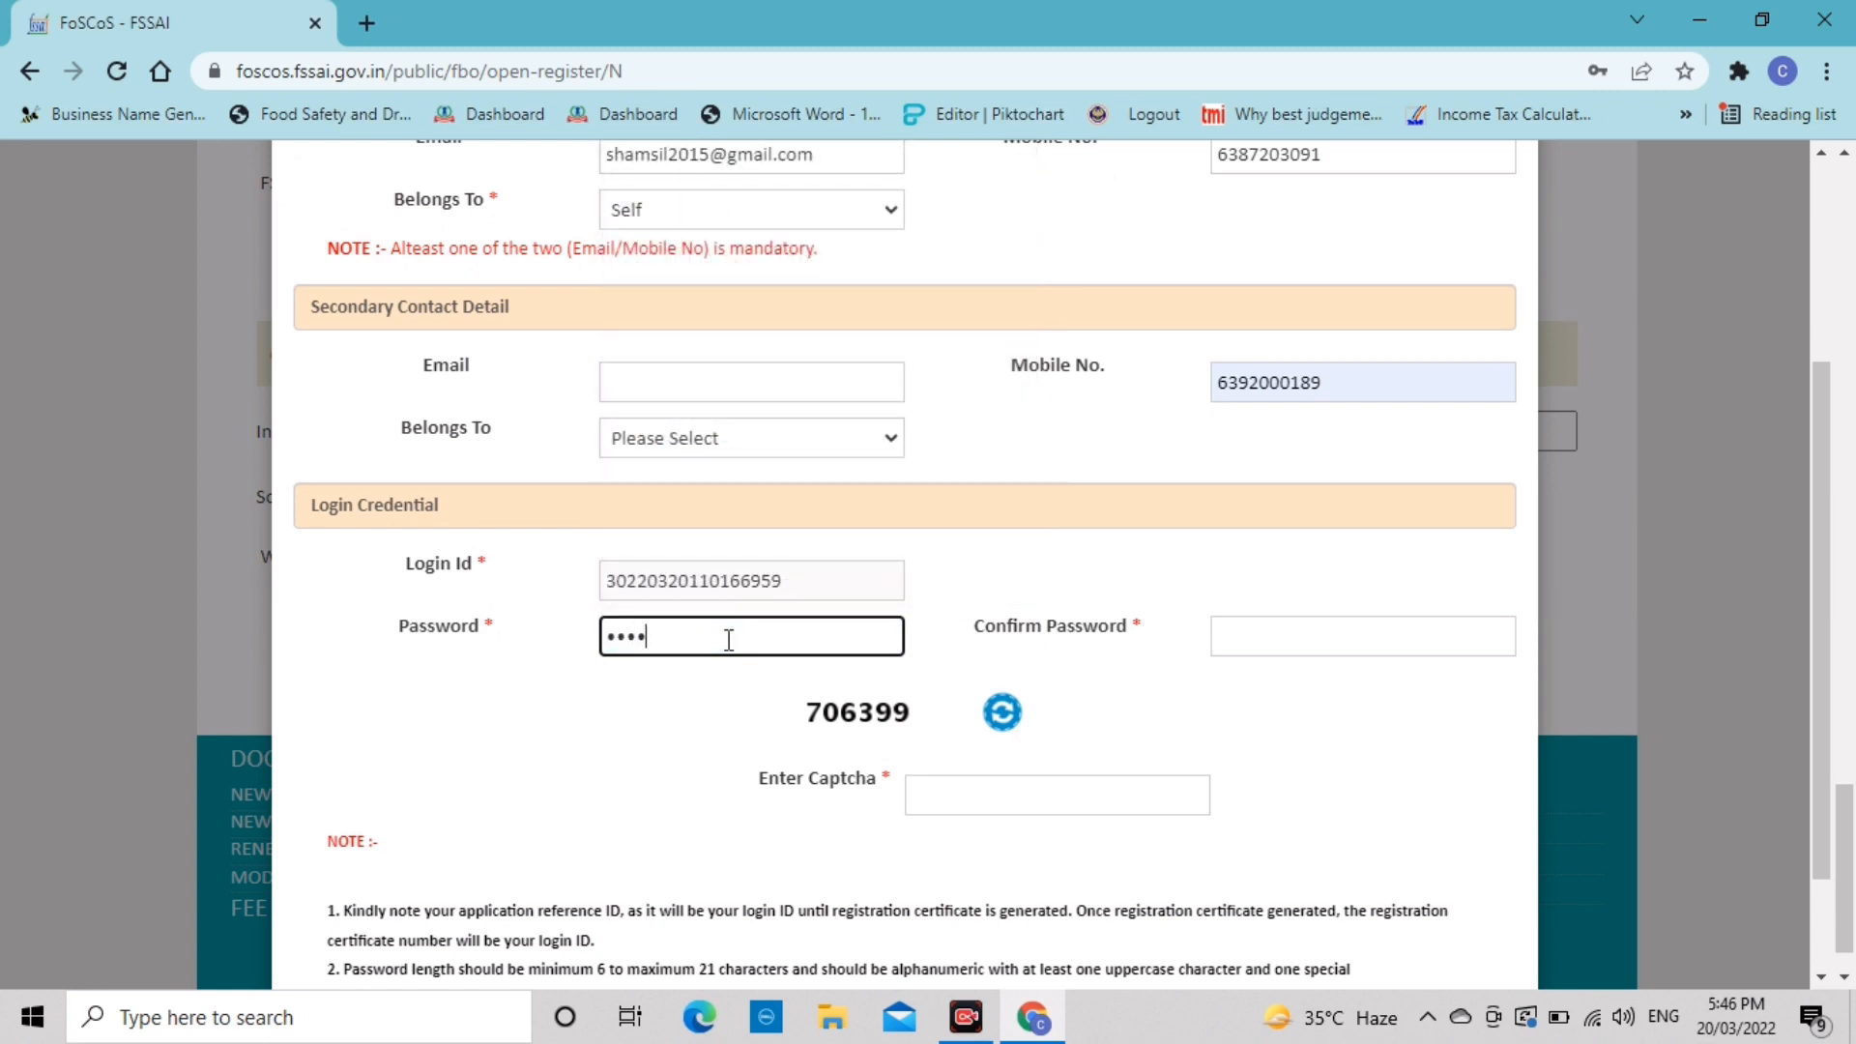
{"action": "type", "text": "••••••"}
{"action": "left_click", "coordinate": [1263, 634]}
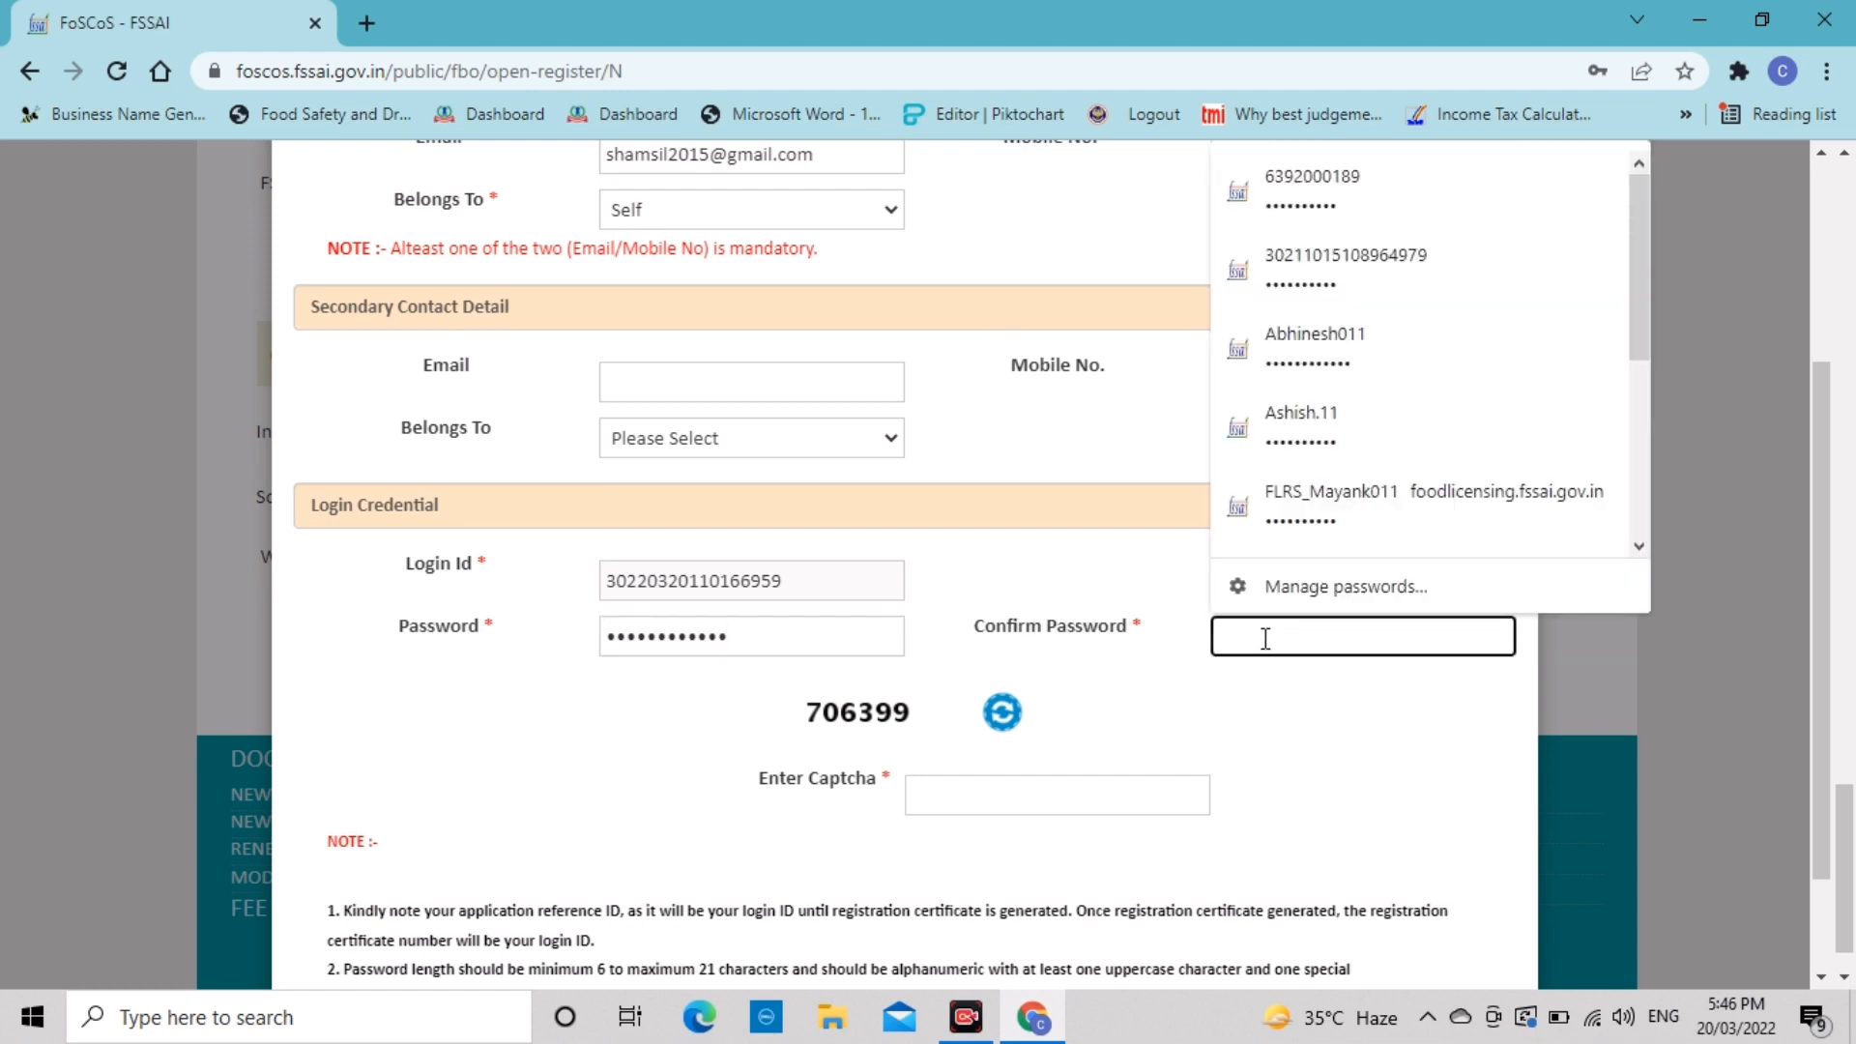
{"action": "type", "text": "•••••••"}
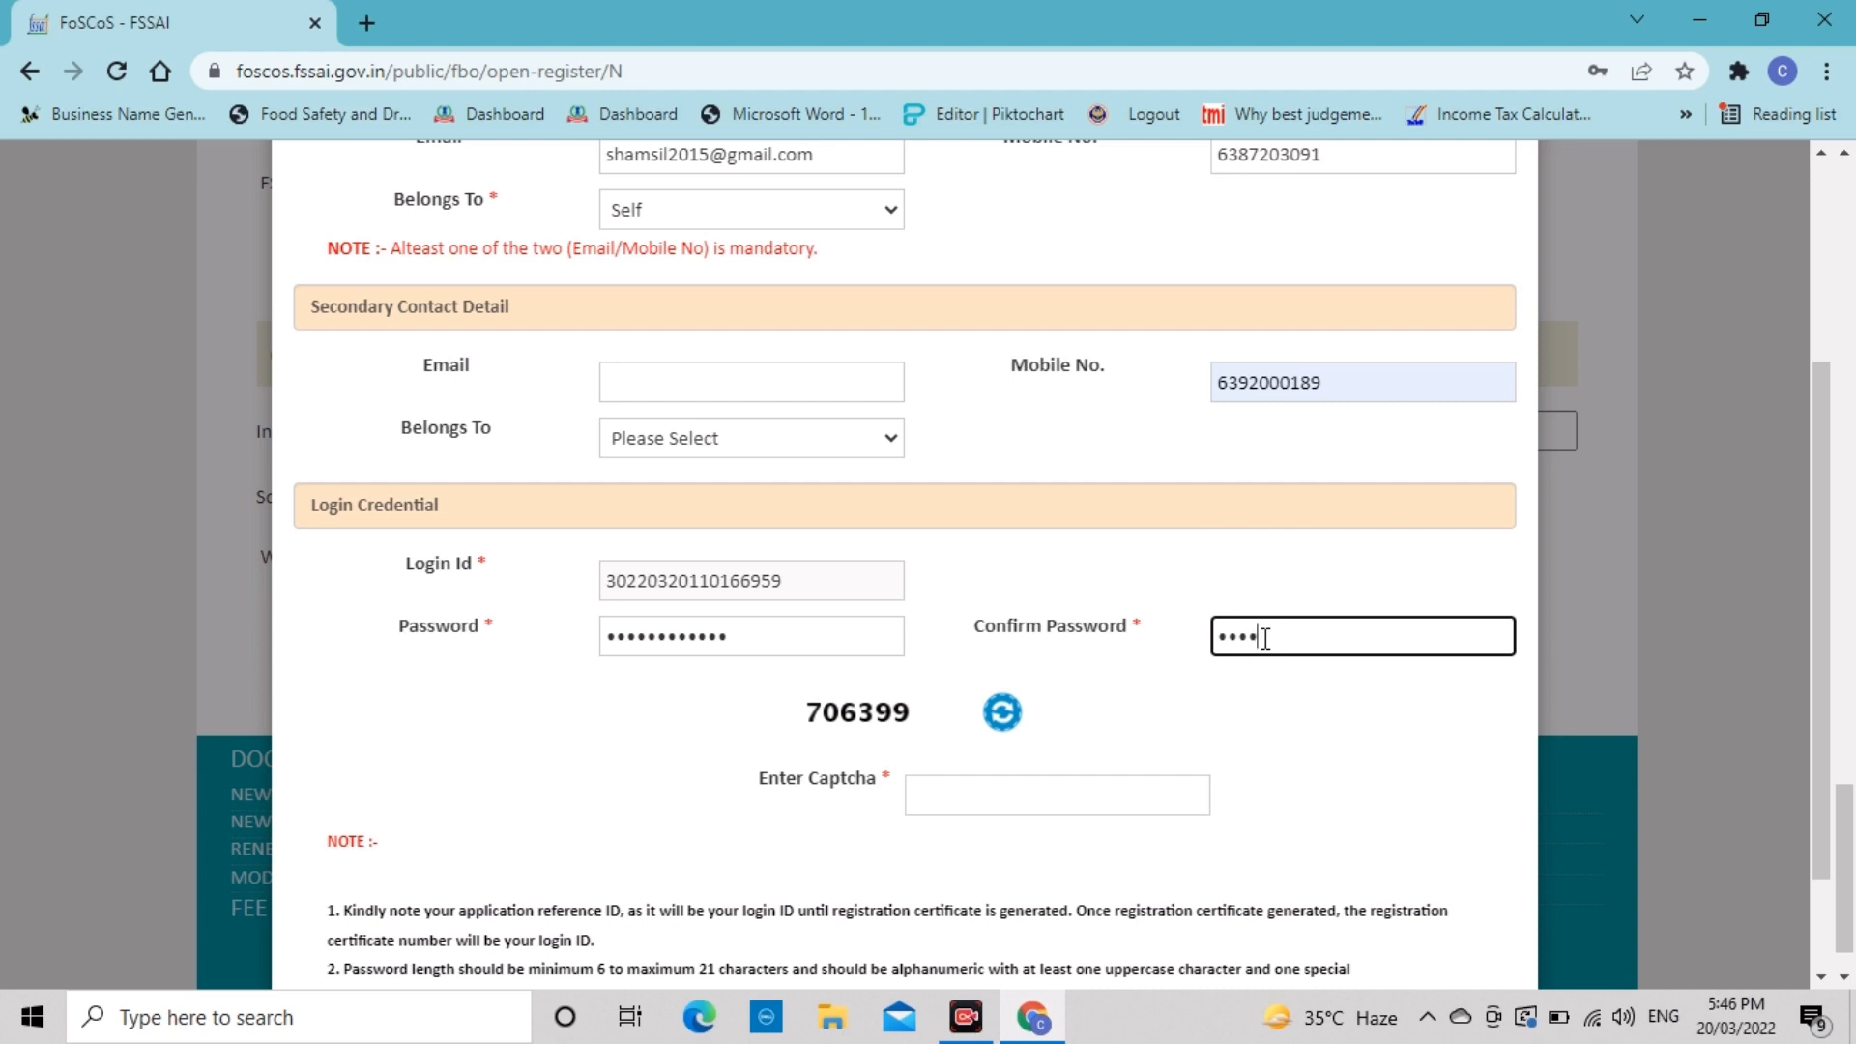
{"action": "type", "text": "••••••"}
Enter the displayed captcha and submit the sign-up details
{"action": "left_click", "coordinate": [984, 792]}
{"action": "type", "text": "706399"}
{"action": "left_click", "coordinate": [1411, 810]}
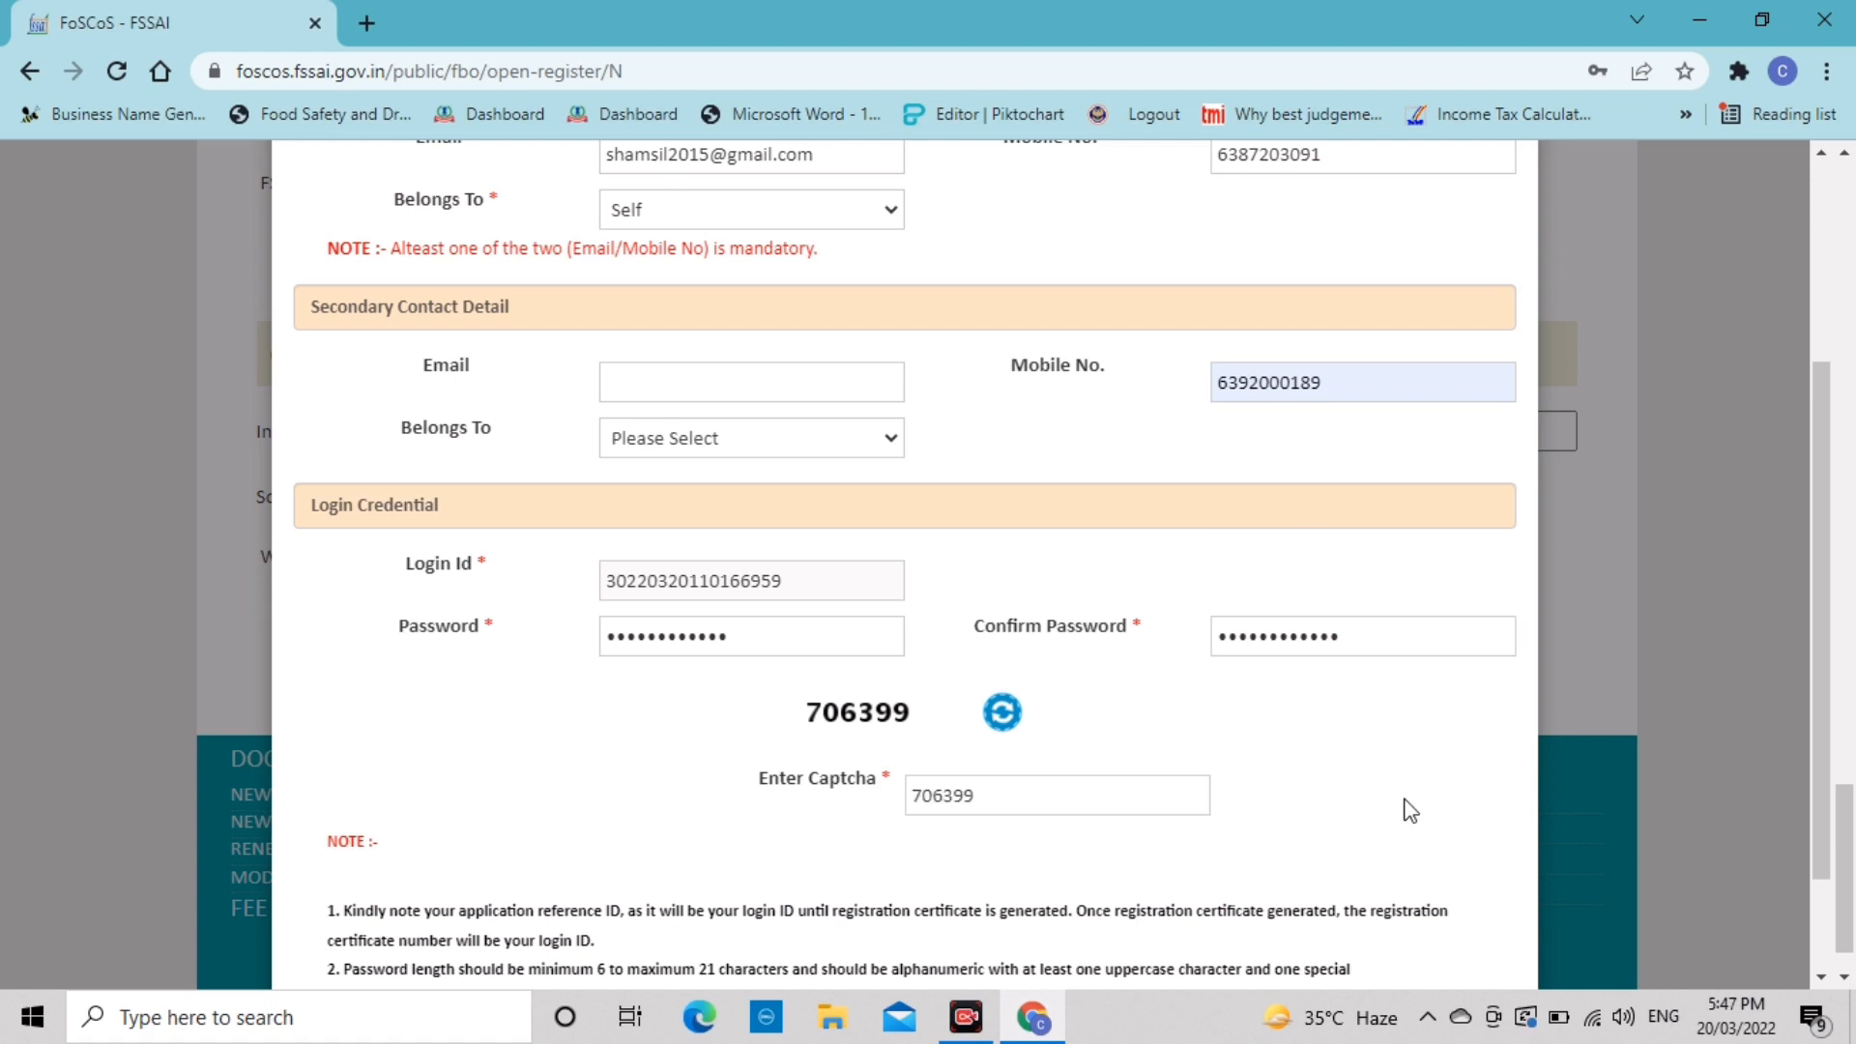
{"action": "scroll", "coordinate": [1410, 810], "scroll_direction": "down", "scroll_amount": 1}
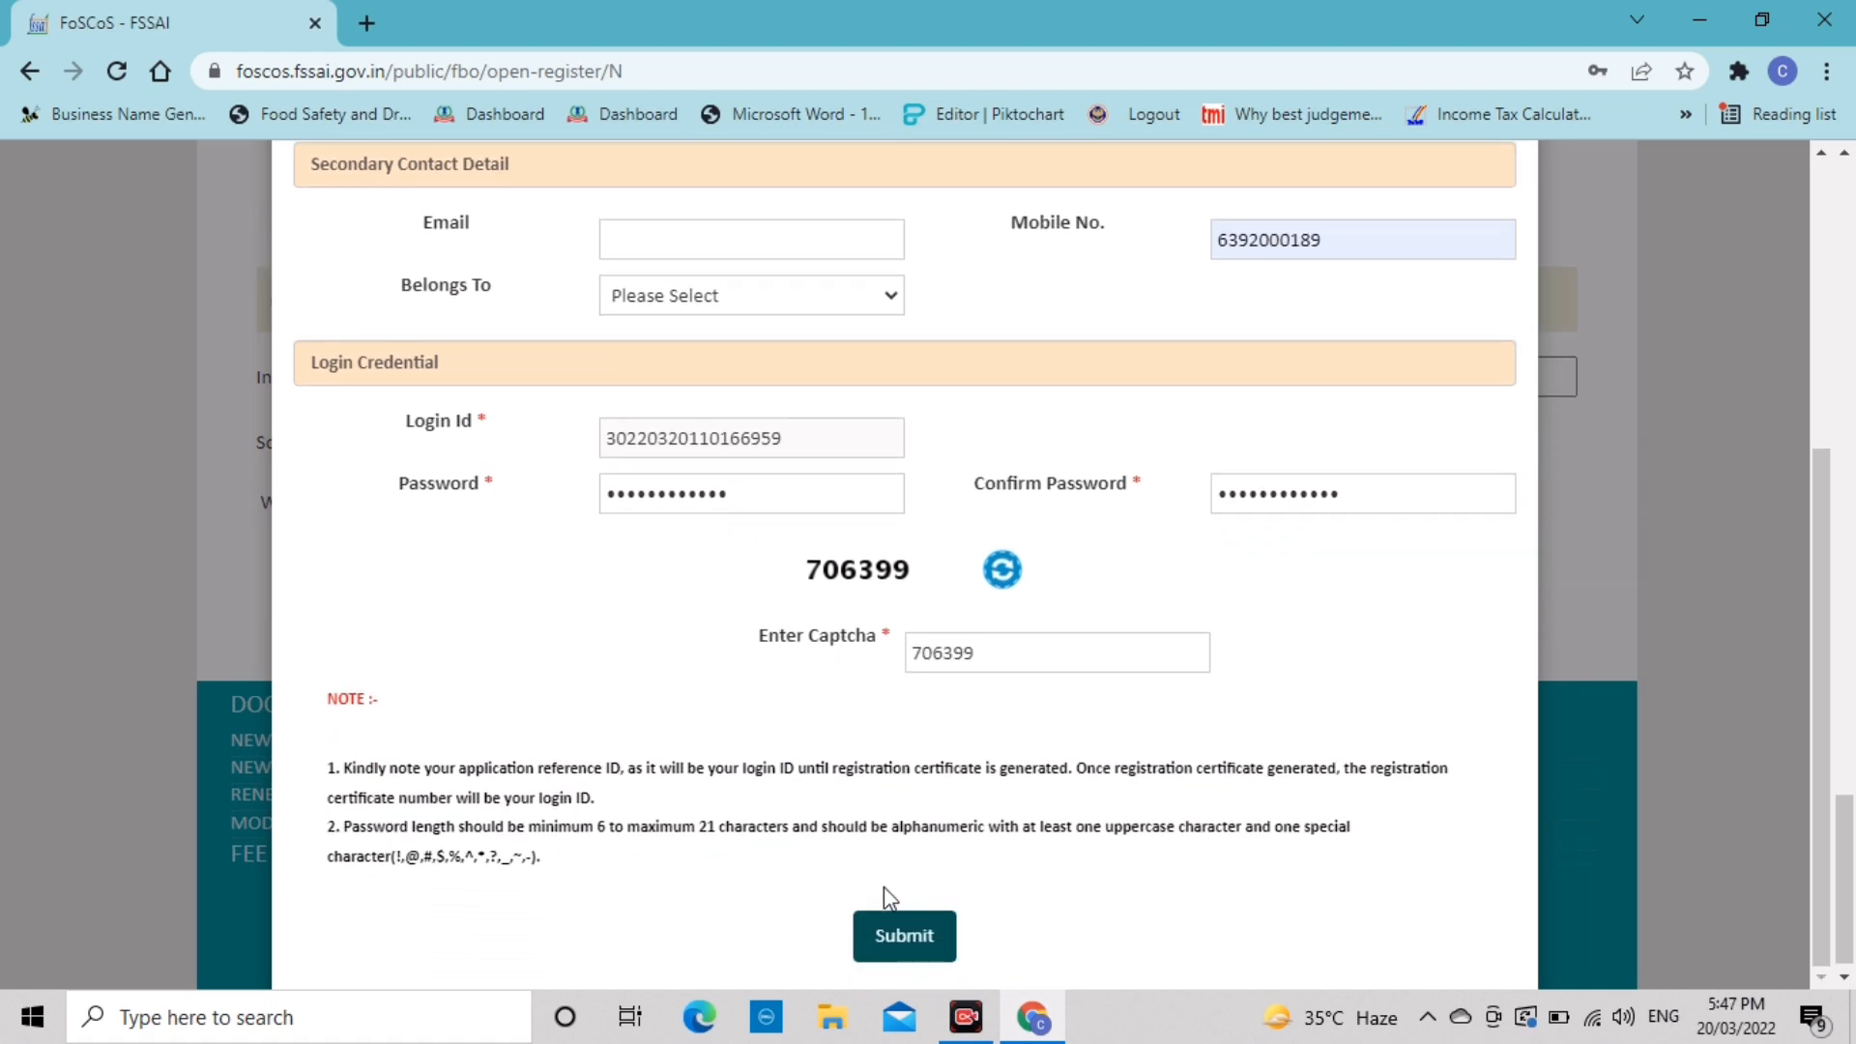
{"action": "left_click", "coordinate": [897, 946]}
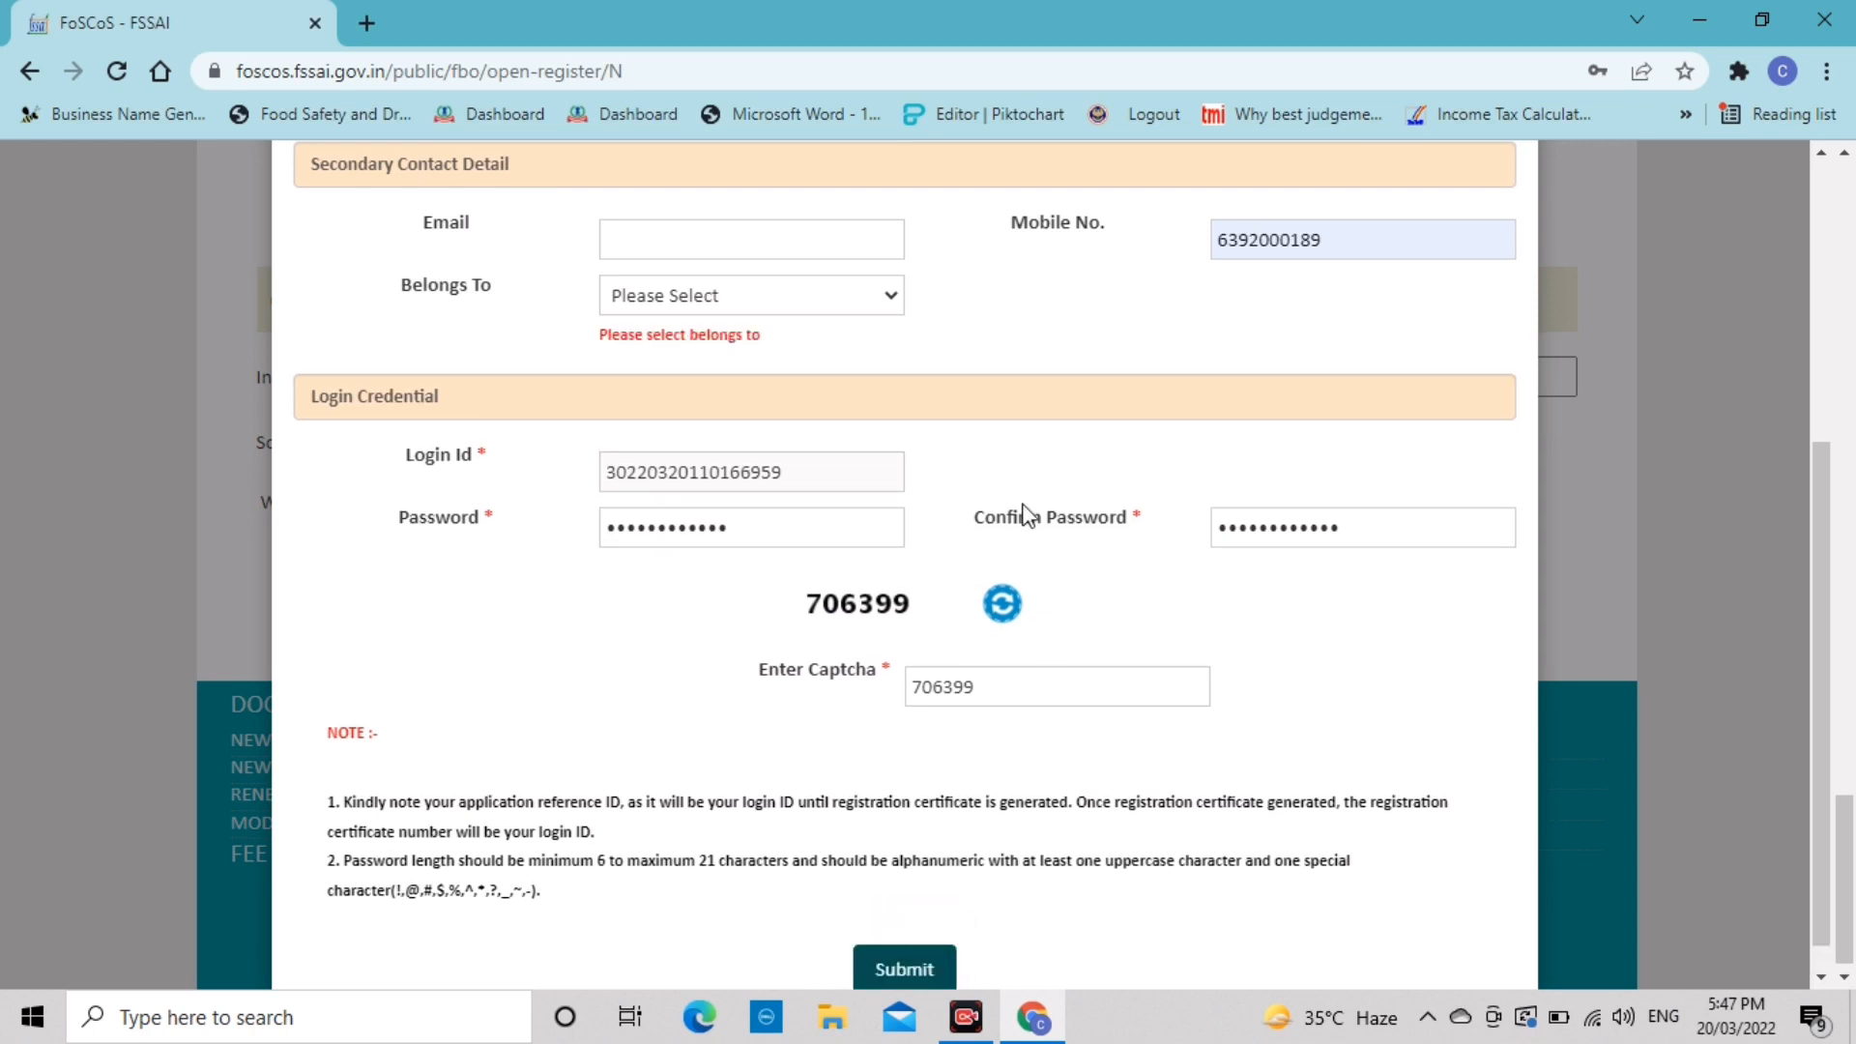
Clear the prefilled secondary contact mobile number and dismiss the saved-login suggestions
{"action": "scroll", "coordinate": [1046, 299], "scroll_direction": "up", "scroll_amount": 3}
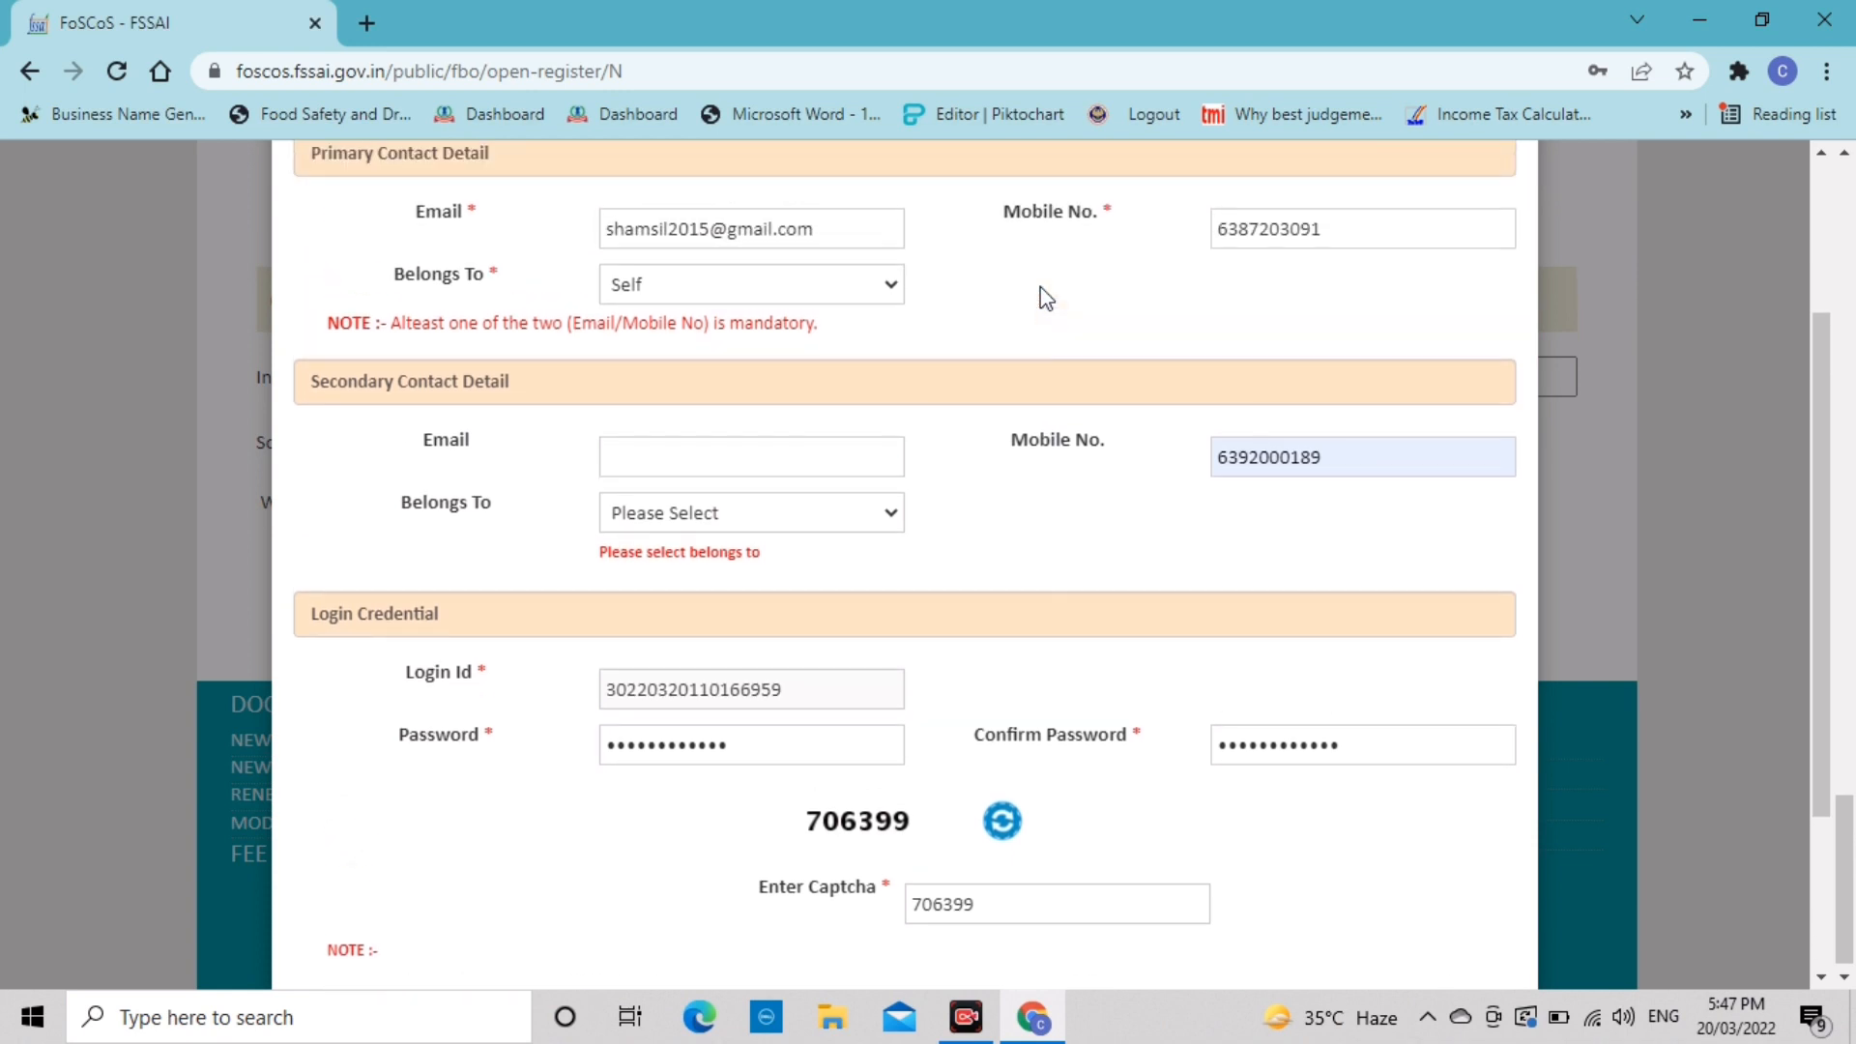
{"action": "left_click", "coordinate": [1362, 456]}
{"action": "double_click", "coordinate": [1361, 456]}
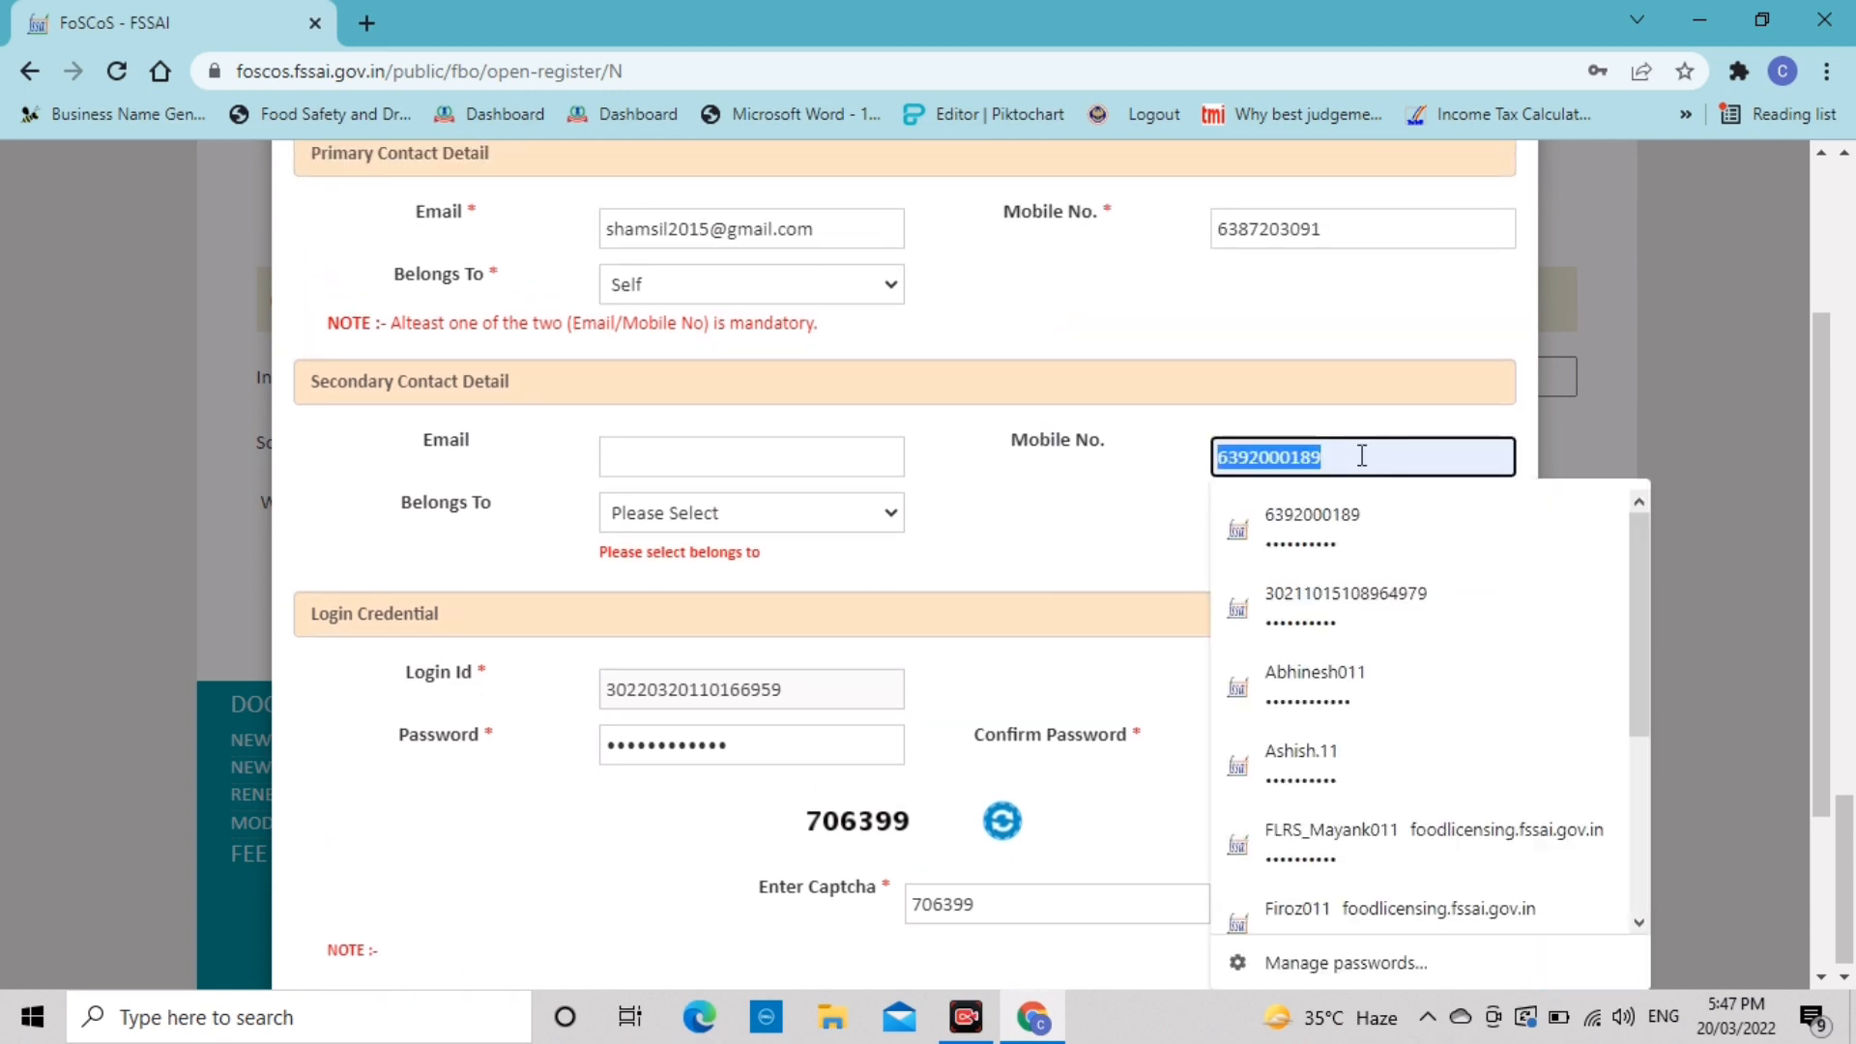
{"action": "key", "text": "BackSpace"}
{"action": "left_click", "coordinate": [1000, 526]}
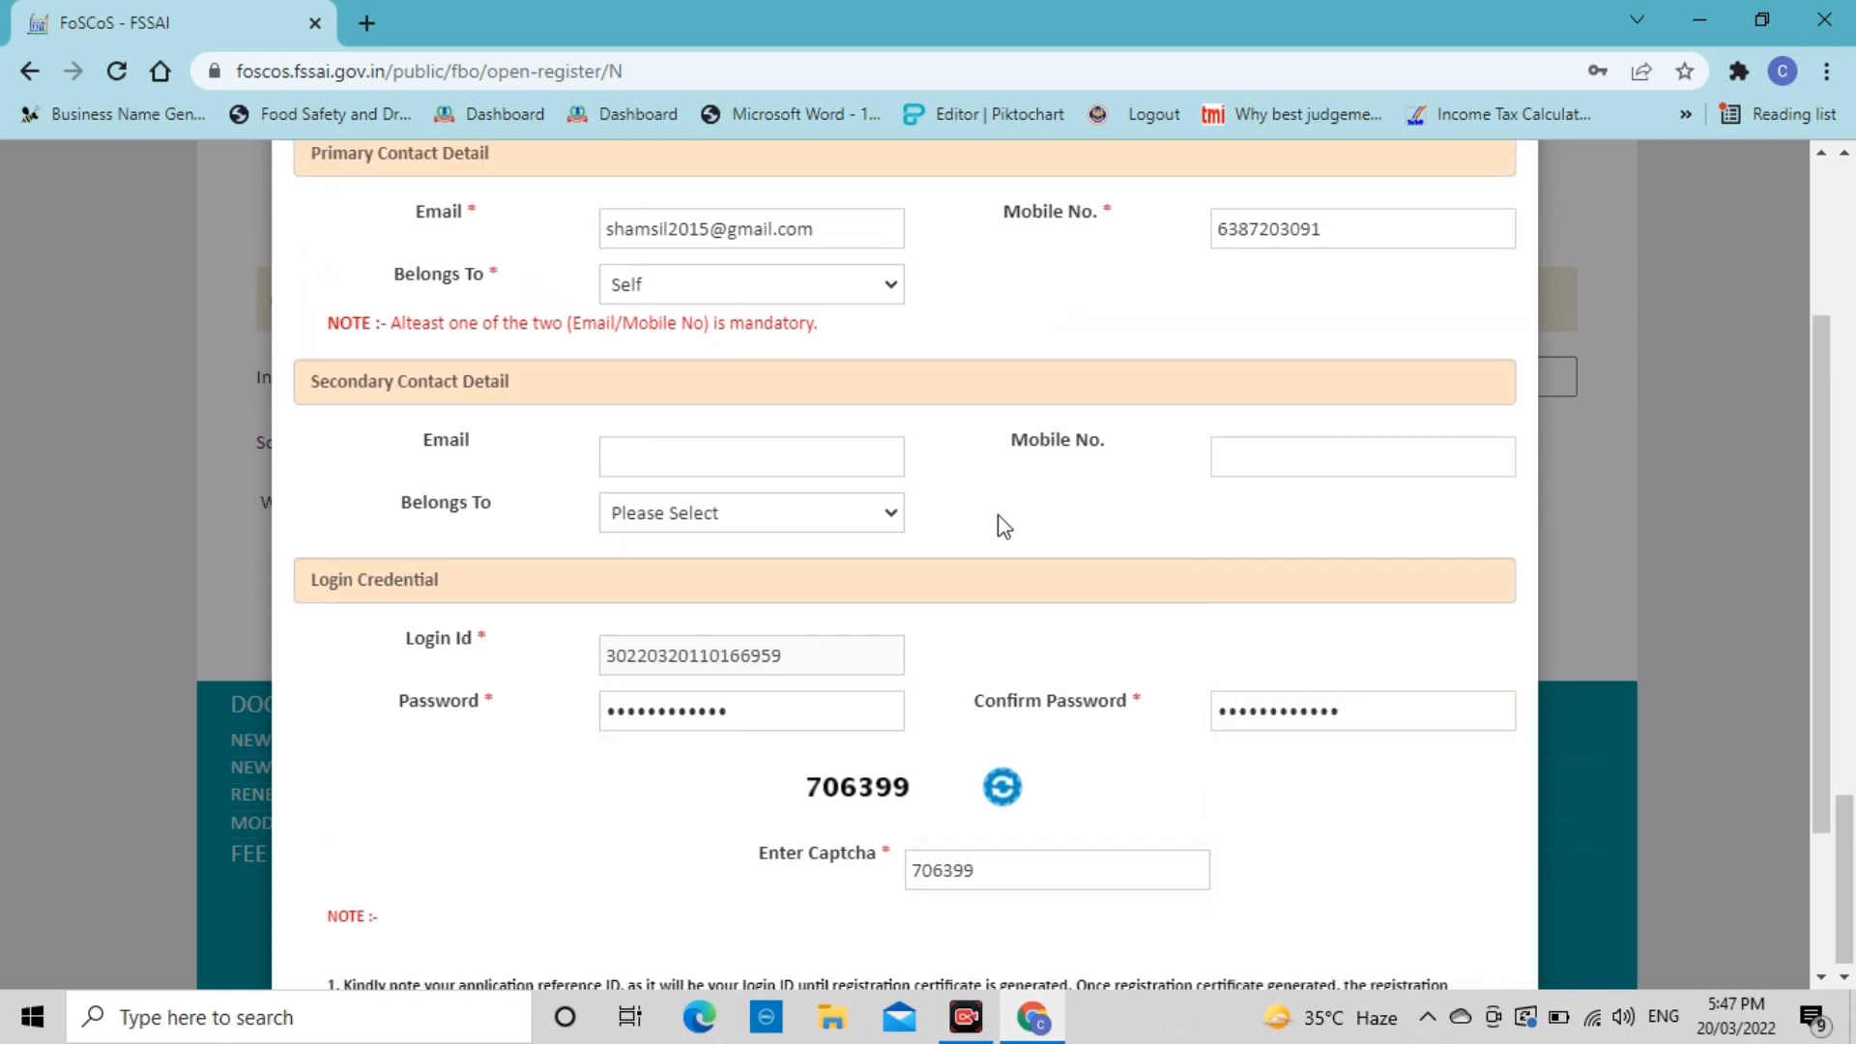
{"action": "scroll", "coordinate": [1003, 527], "scroll_direction": "down", "scroll_amount": 2}
{"action": "scroll", "coordinate": [1000, 525], "scroll_direction": "down", "scroll_amount": 2}
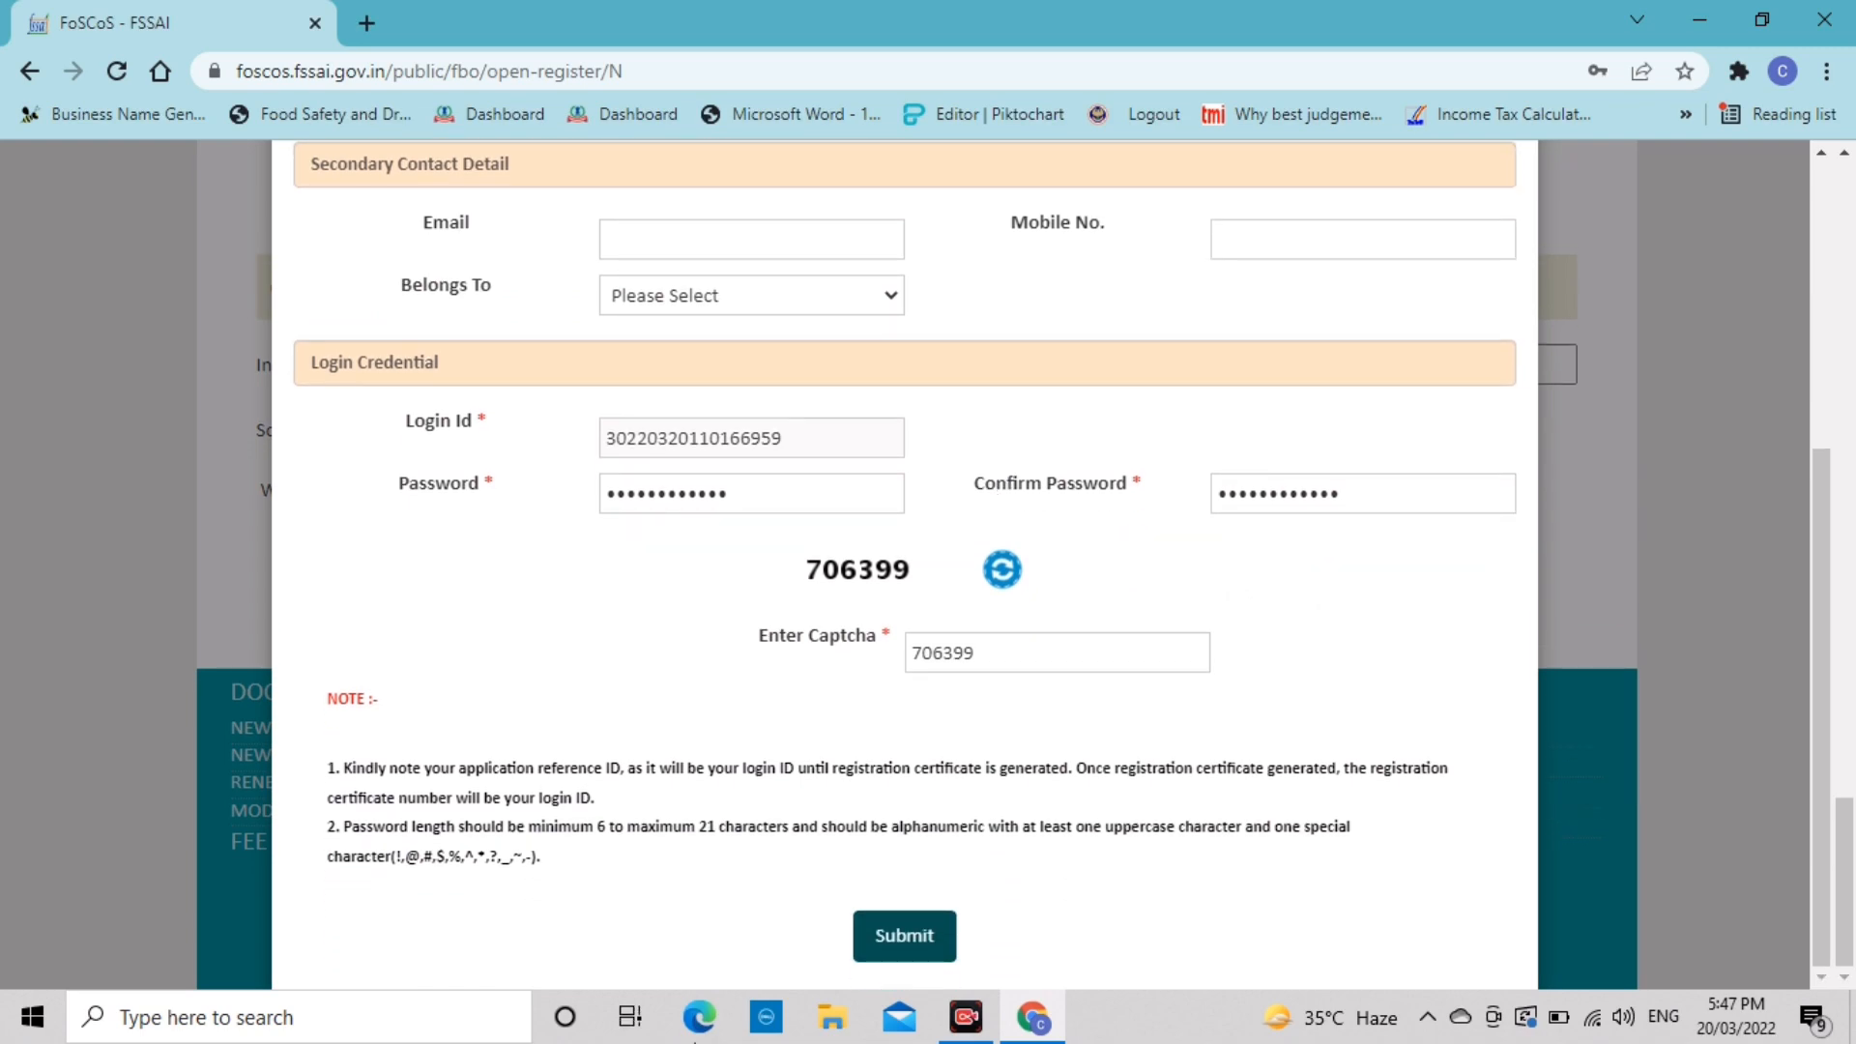
Submit the sign-up, then enter the mobile and email verification codes and submit them
{"action": "left_click", "coordinate": [910, 929]}
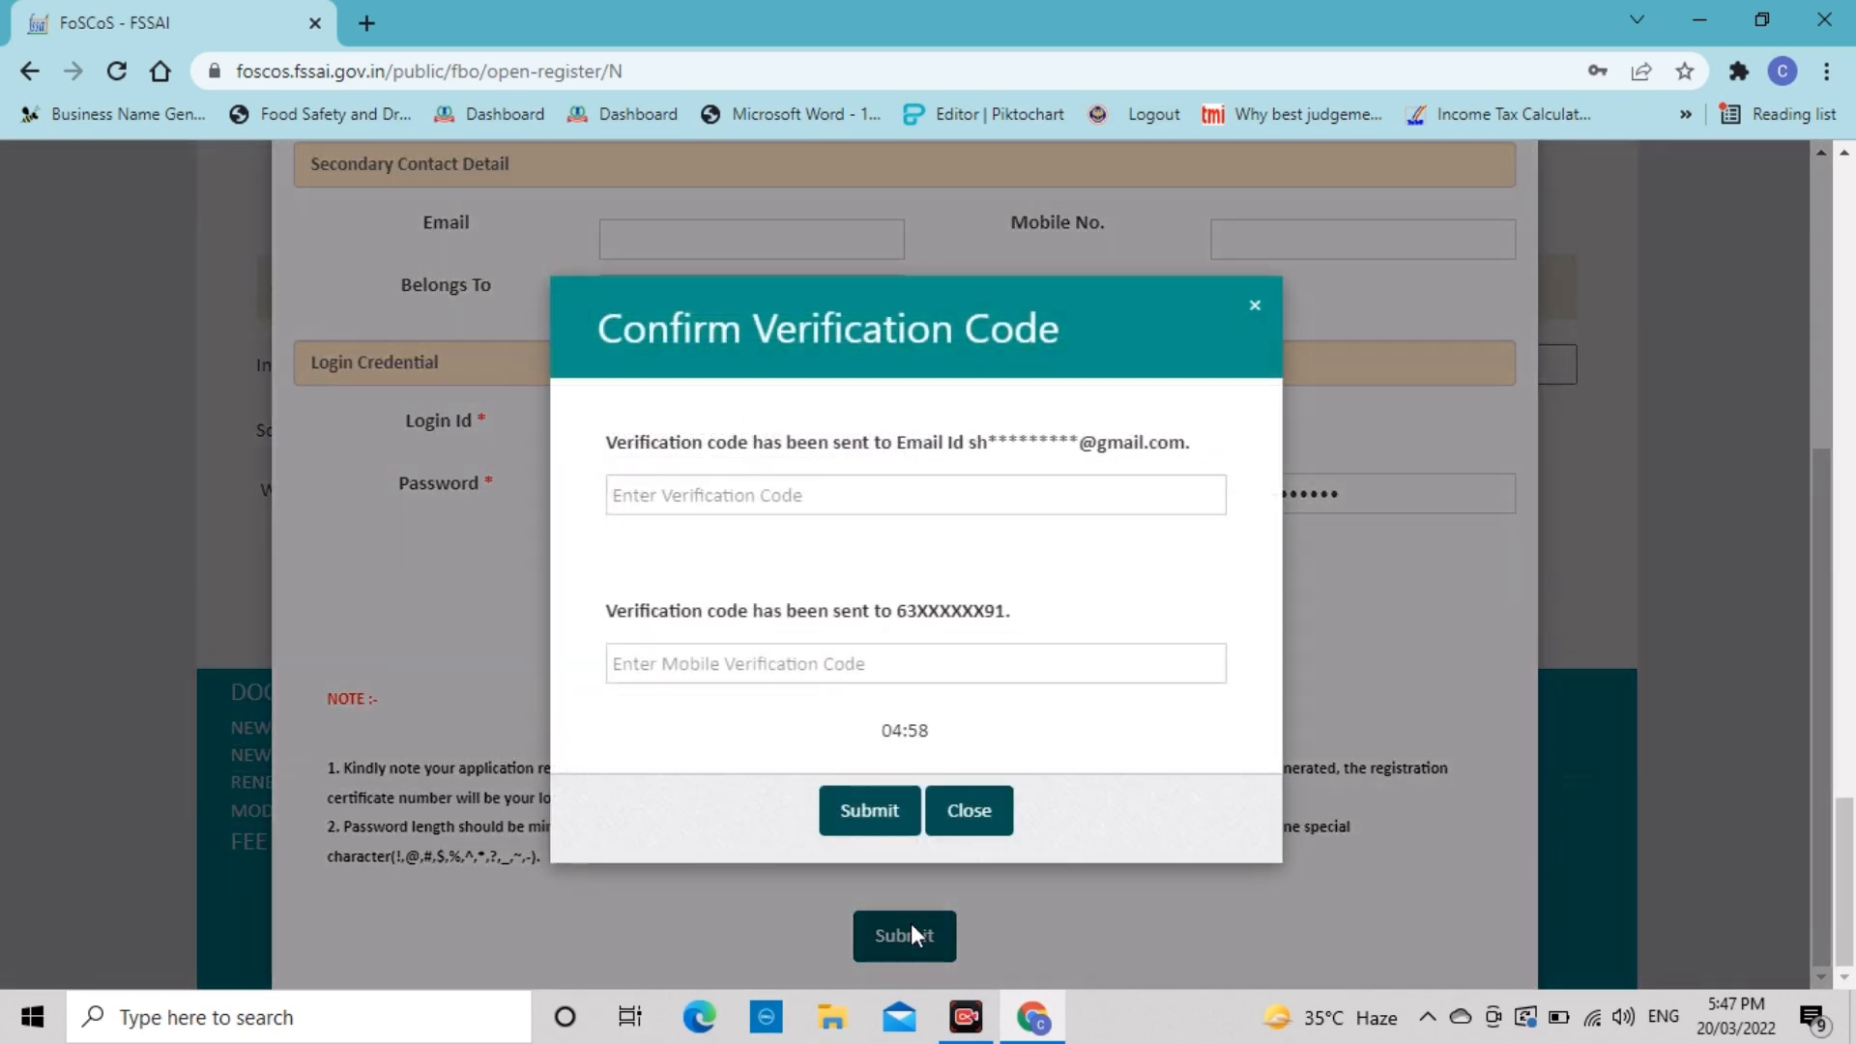
{"action": "left_click", "coordinate": [756, 495]}
{"action": "left_click", "coordinate": [710, 649]}
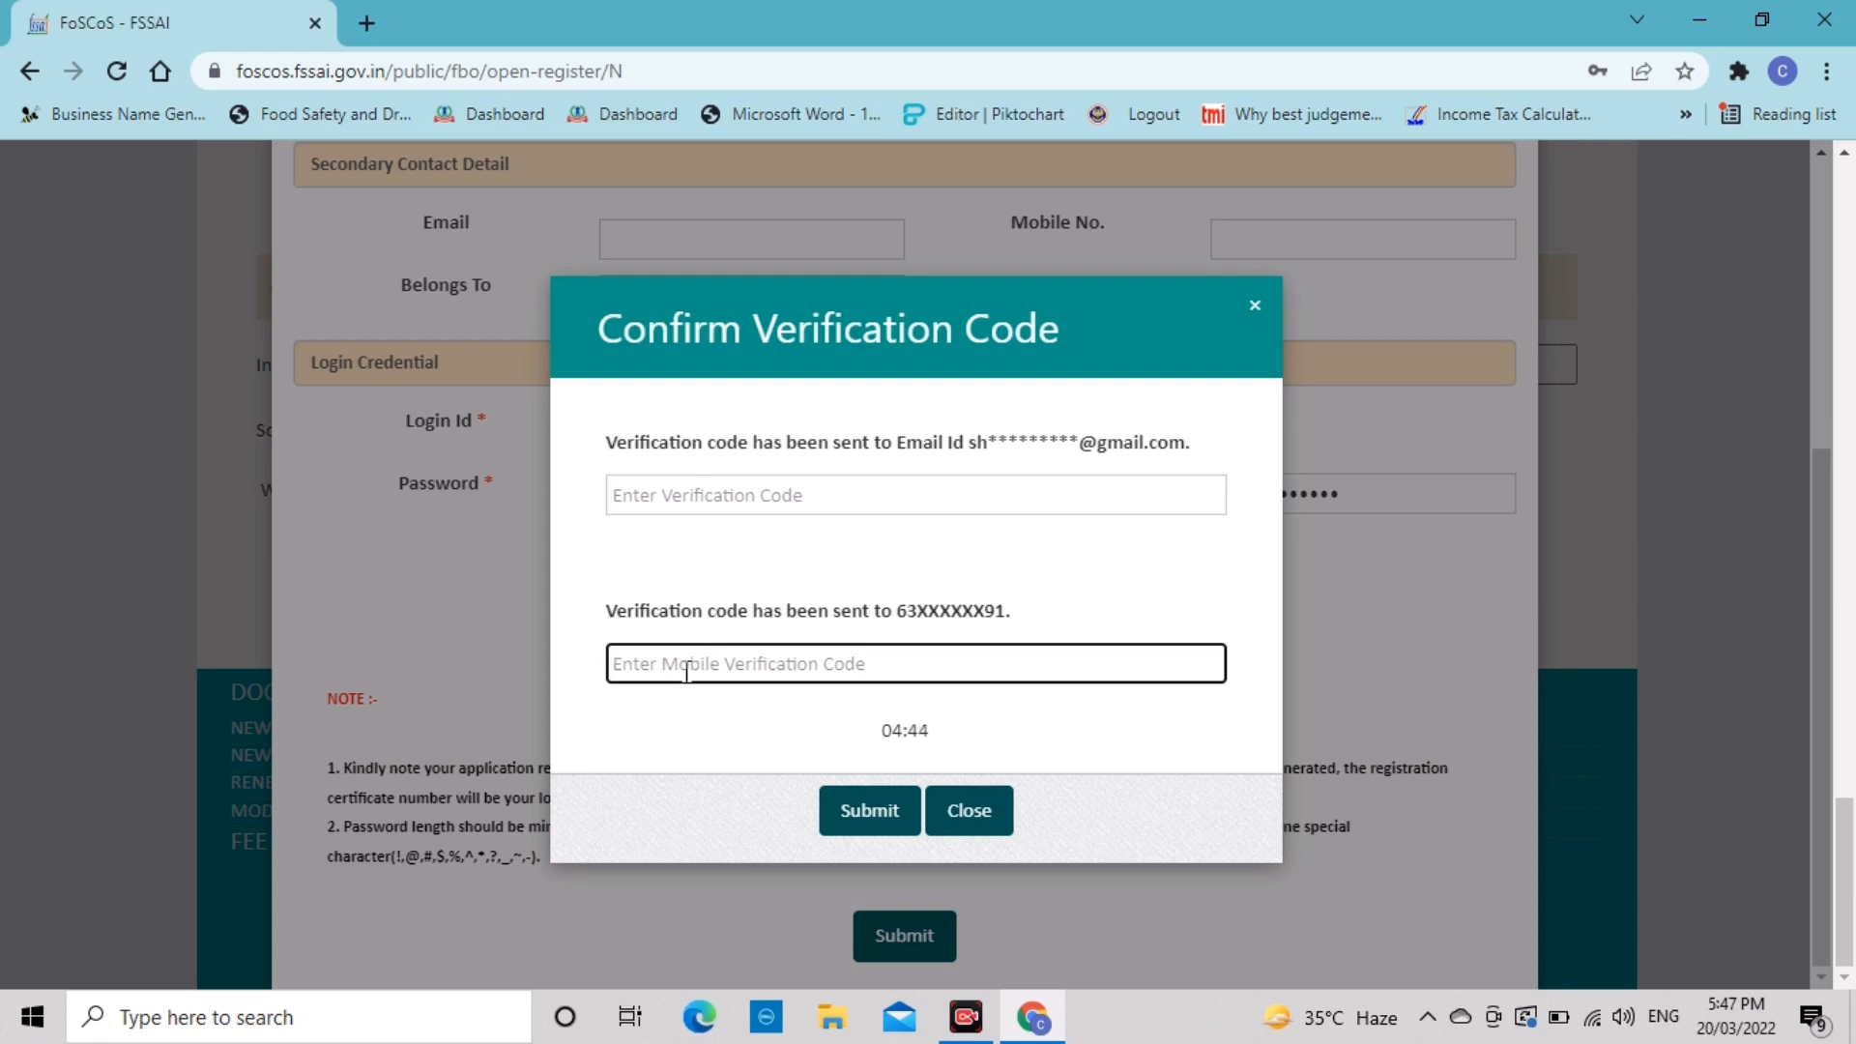
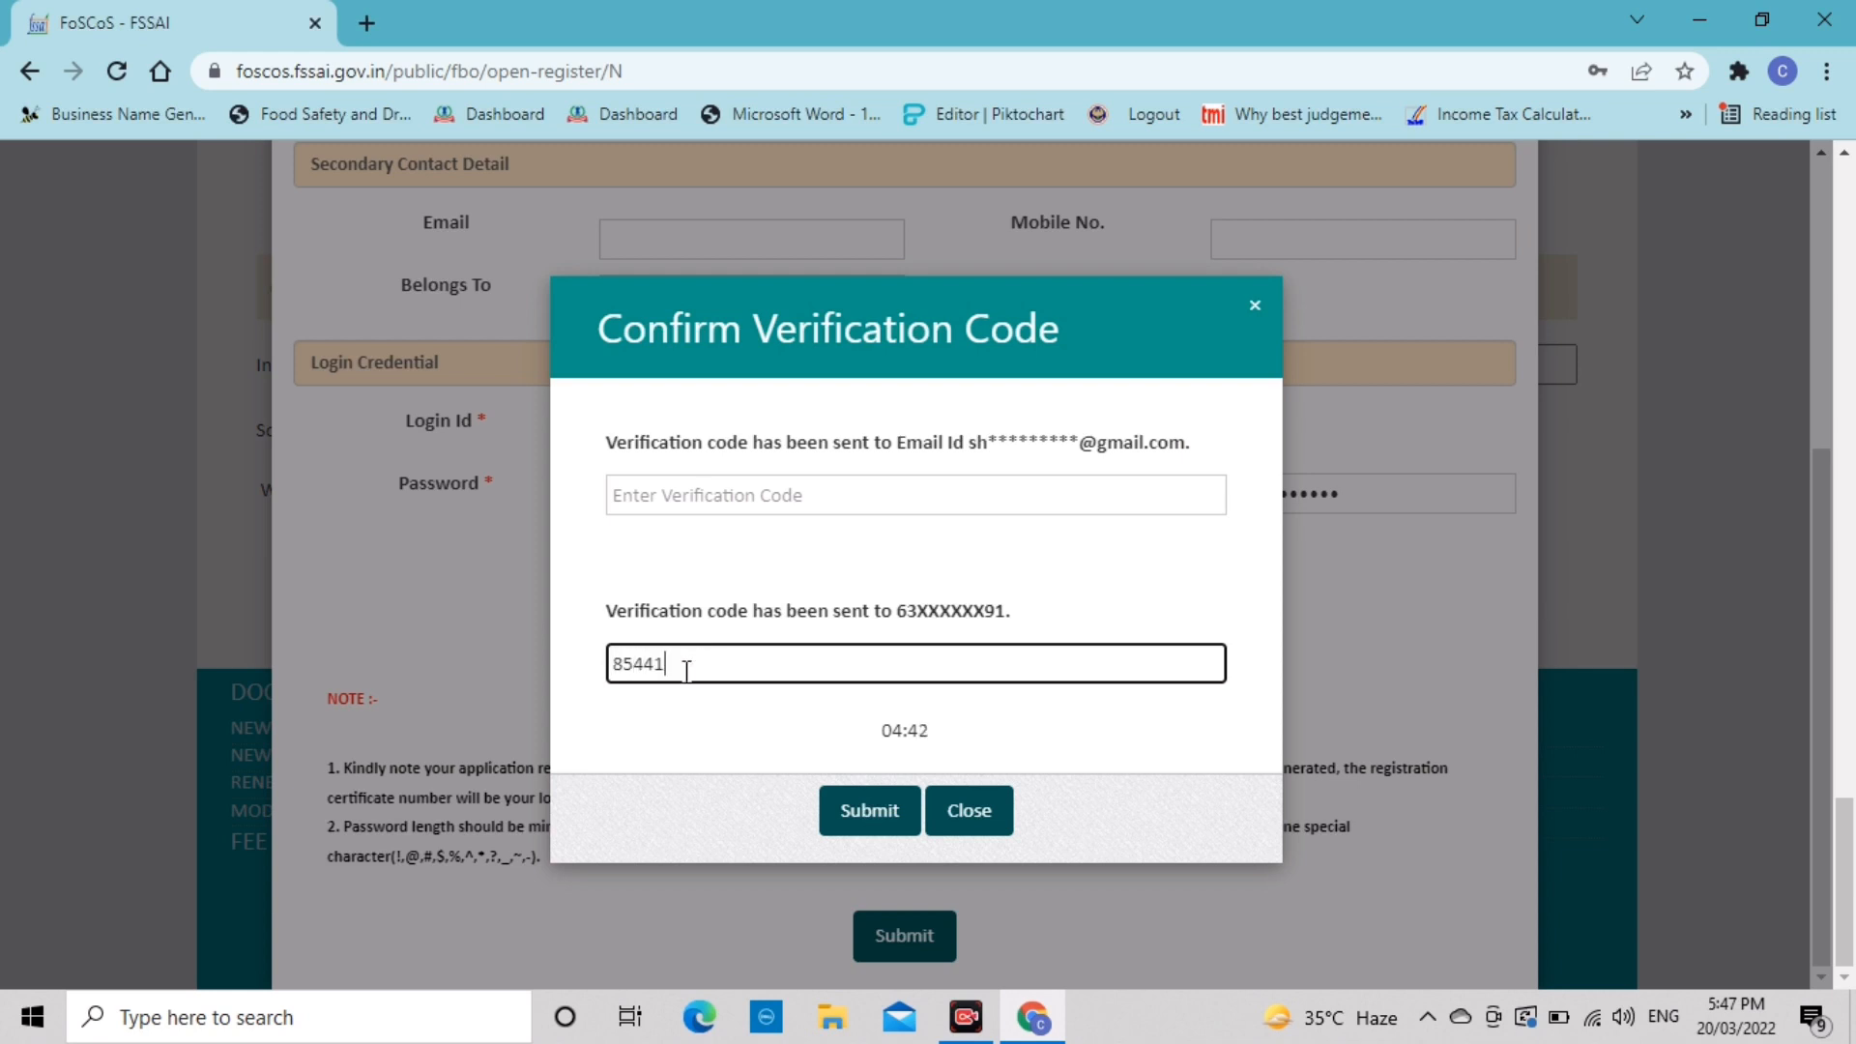
{"action": "left_click", "coordinate": [690, 497]}
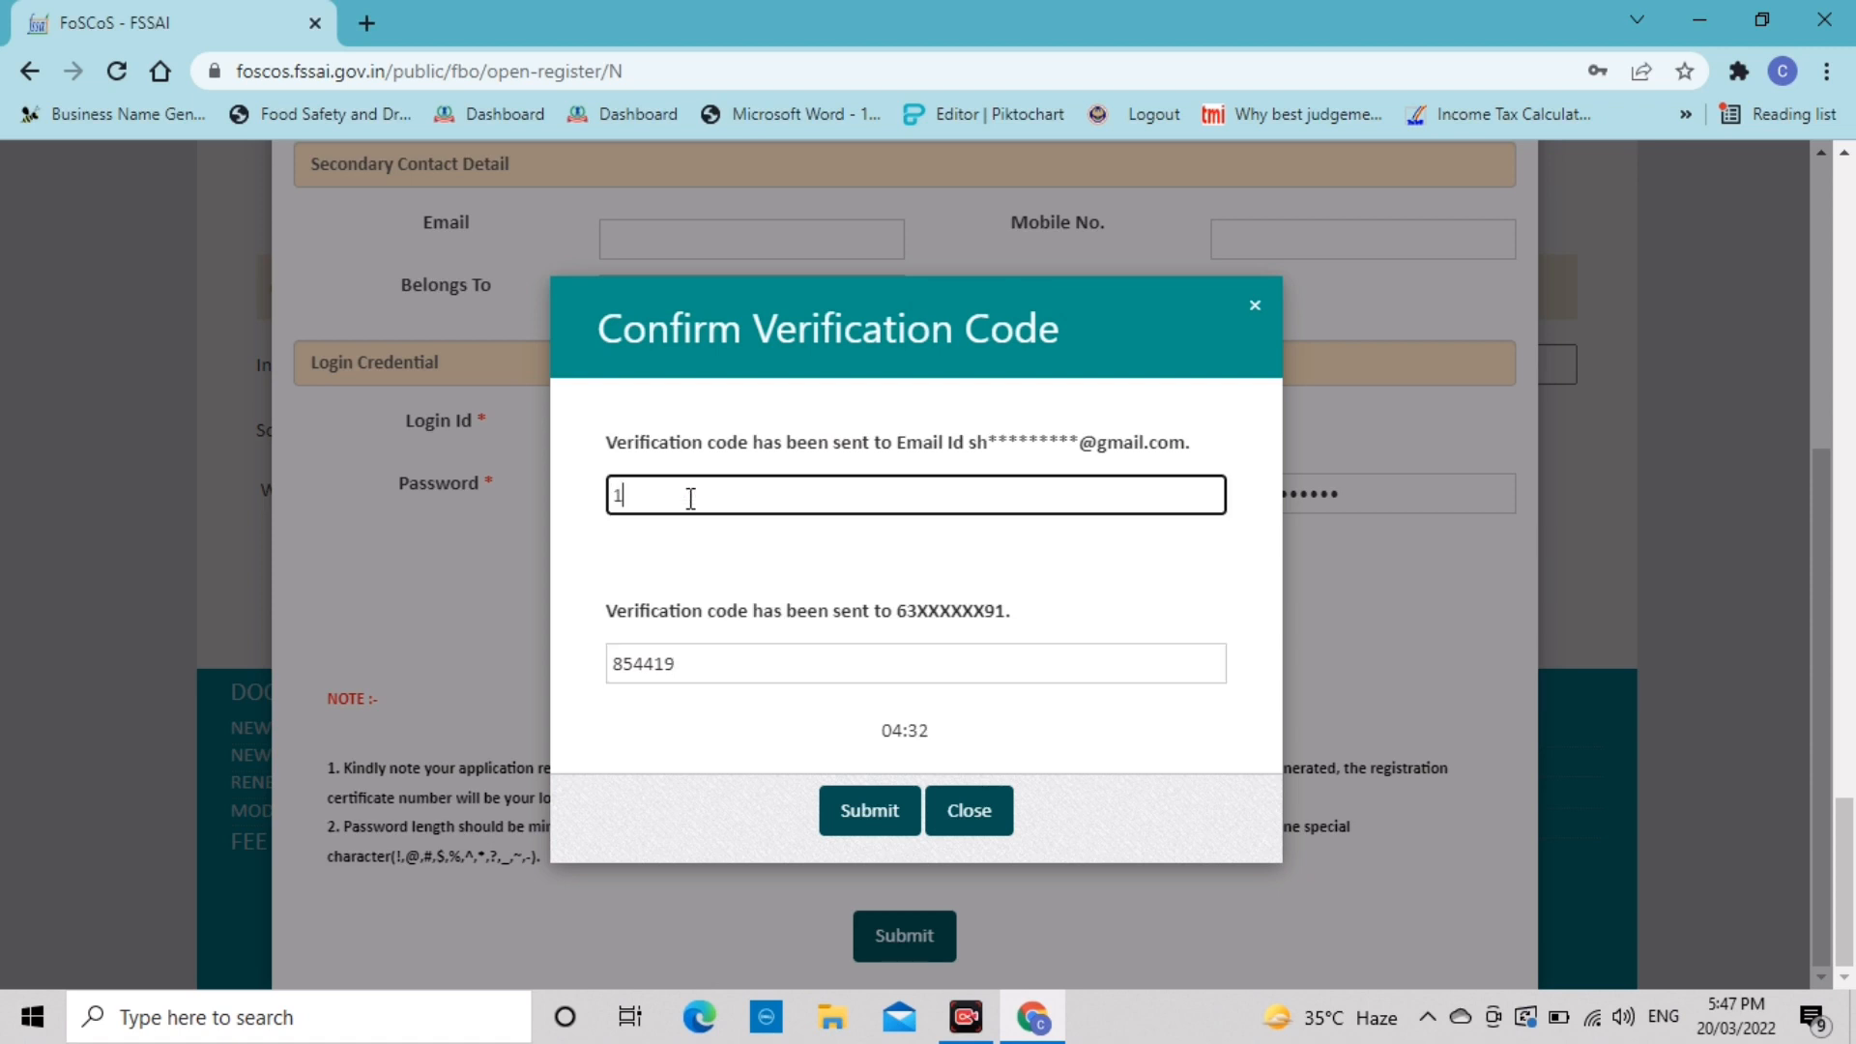
{"action": "left_click", "coordinate": [855, 803]}
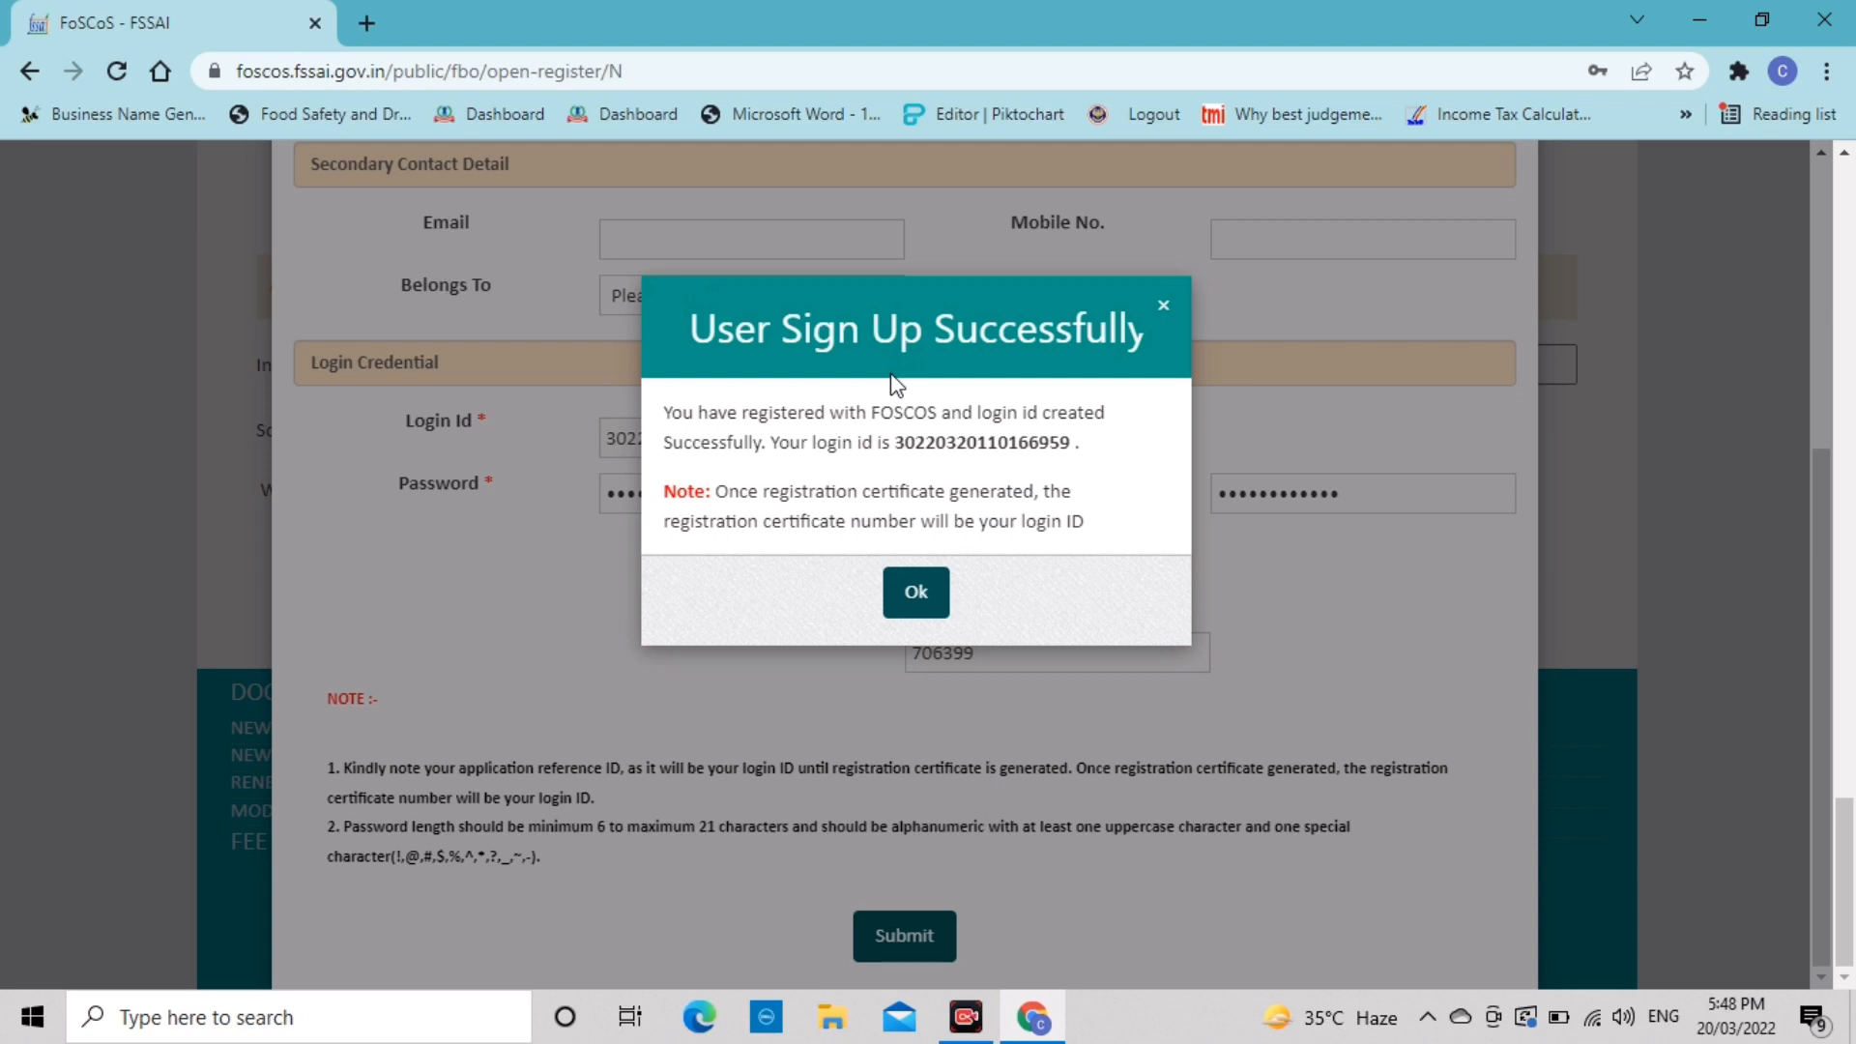
Acknowledge the sign-up success message and decline saving the password
{"action": "left_click", "coordinate": [928, 605]}
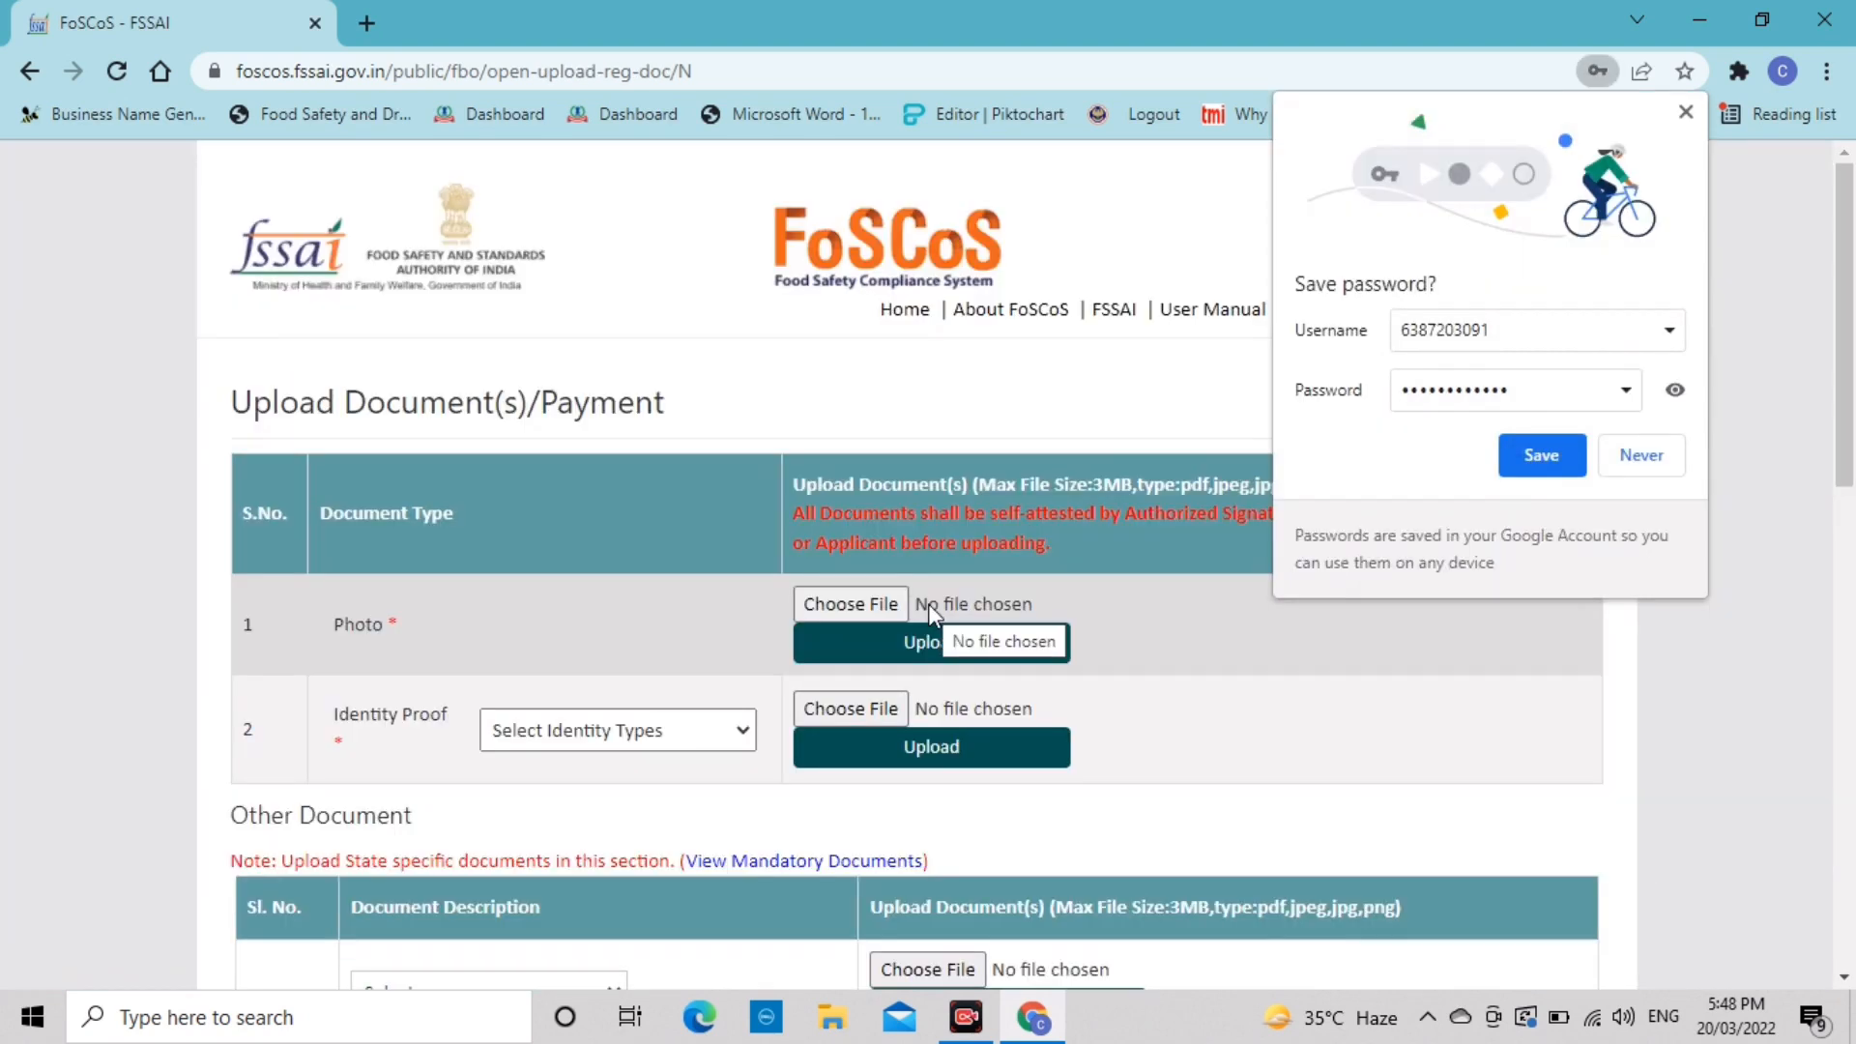
{"action": "left_click", "coordinate": [1640, 459]}
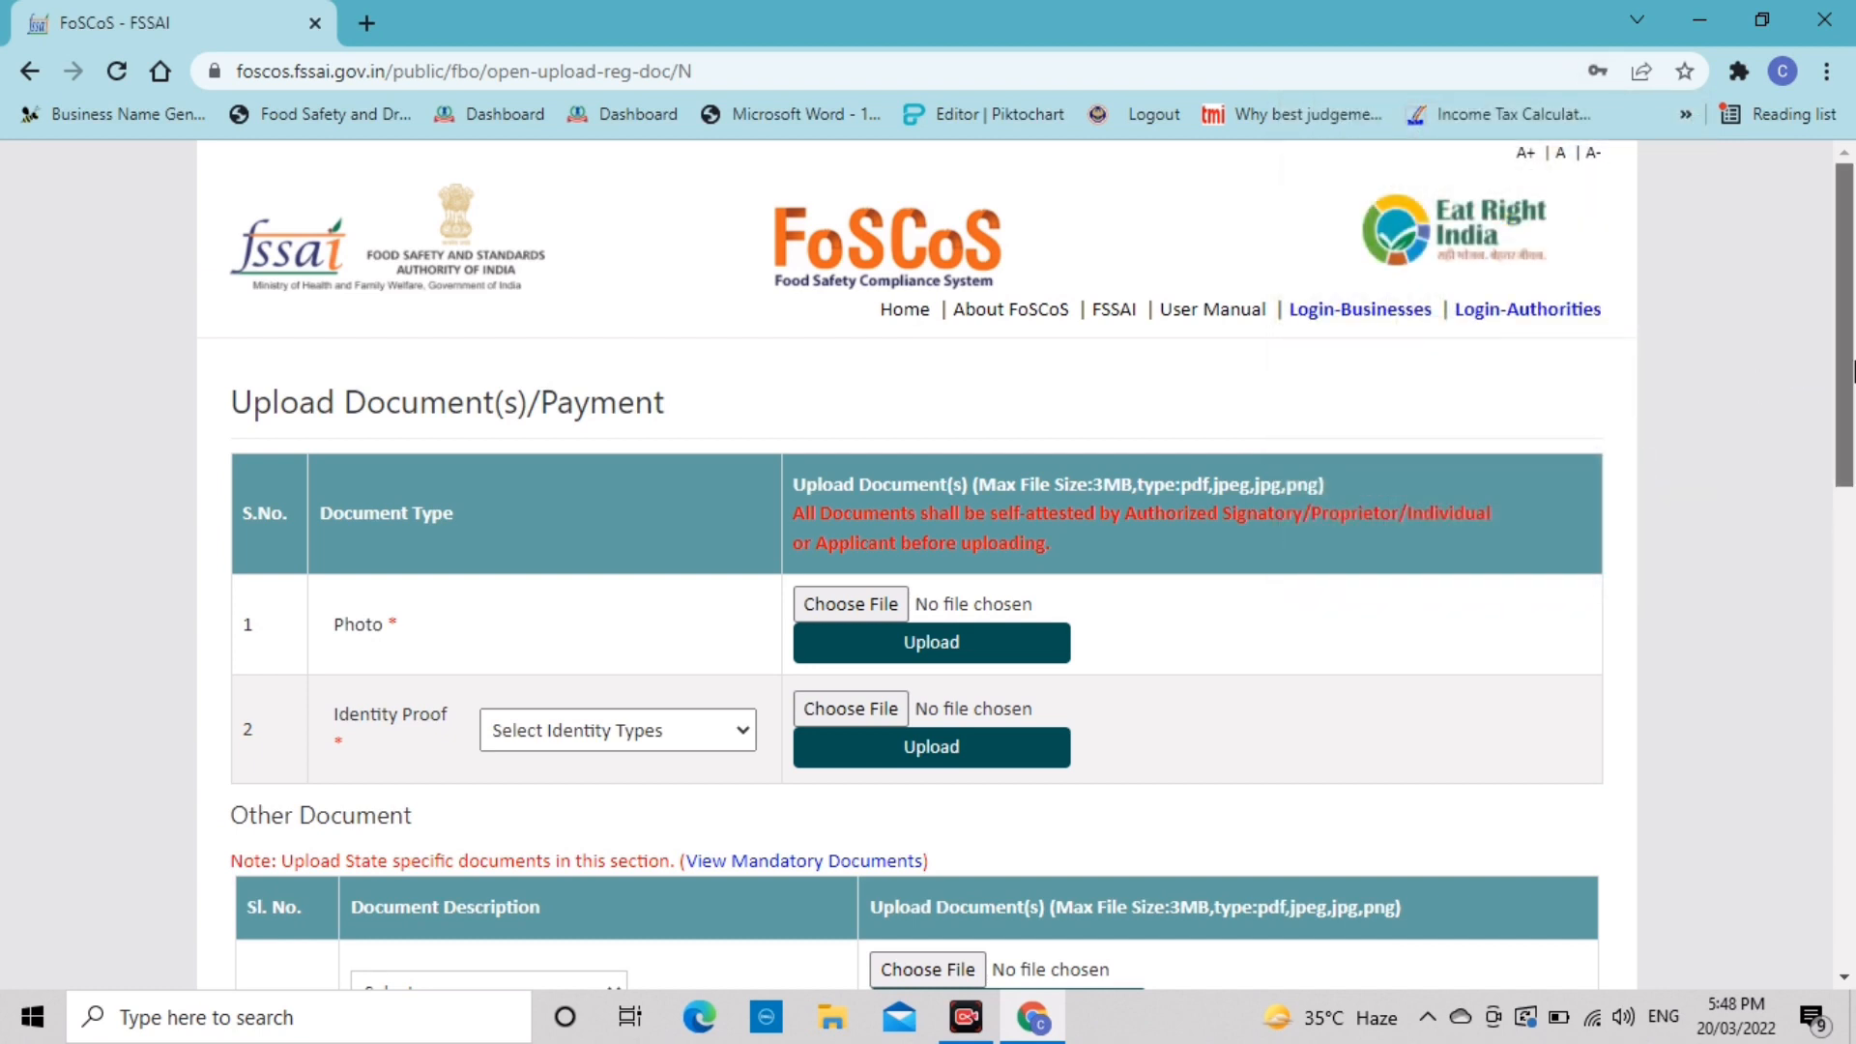
{"action": "mouse_move", "coordinate": [1853, 360]}
{"action": "left_mouse_down"}
{"action": "mouse_move", "coordinate": [1853, 726]}
{"action": "mouse_move", "coordinate": [1853, 370]}
{"action": "left_mouse_up"}
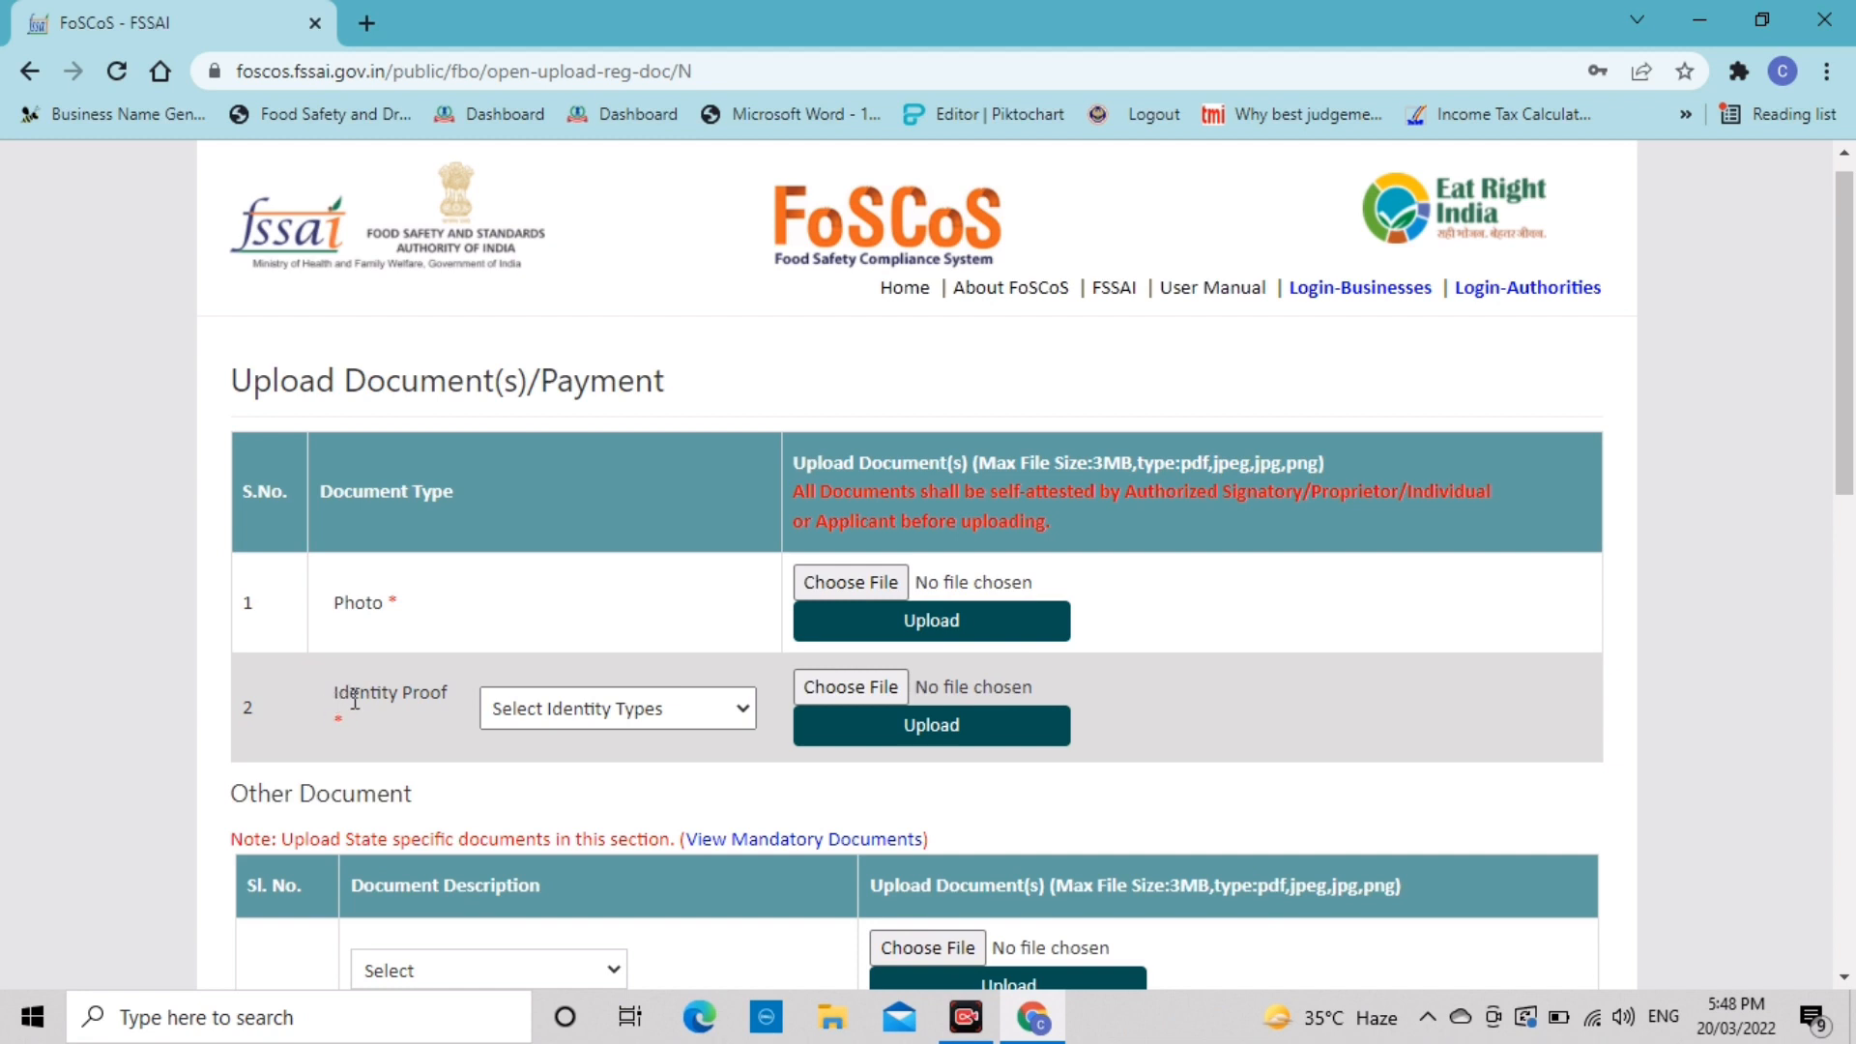
Choose Voter ID as the identity proof type
{"action": "left_click", "coordinate": [573, 708]}
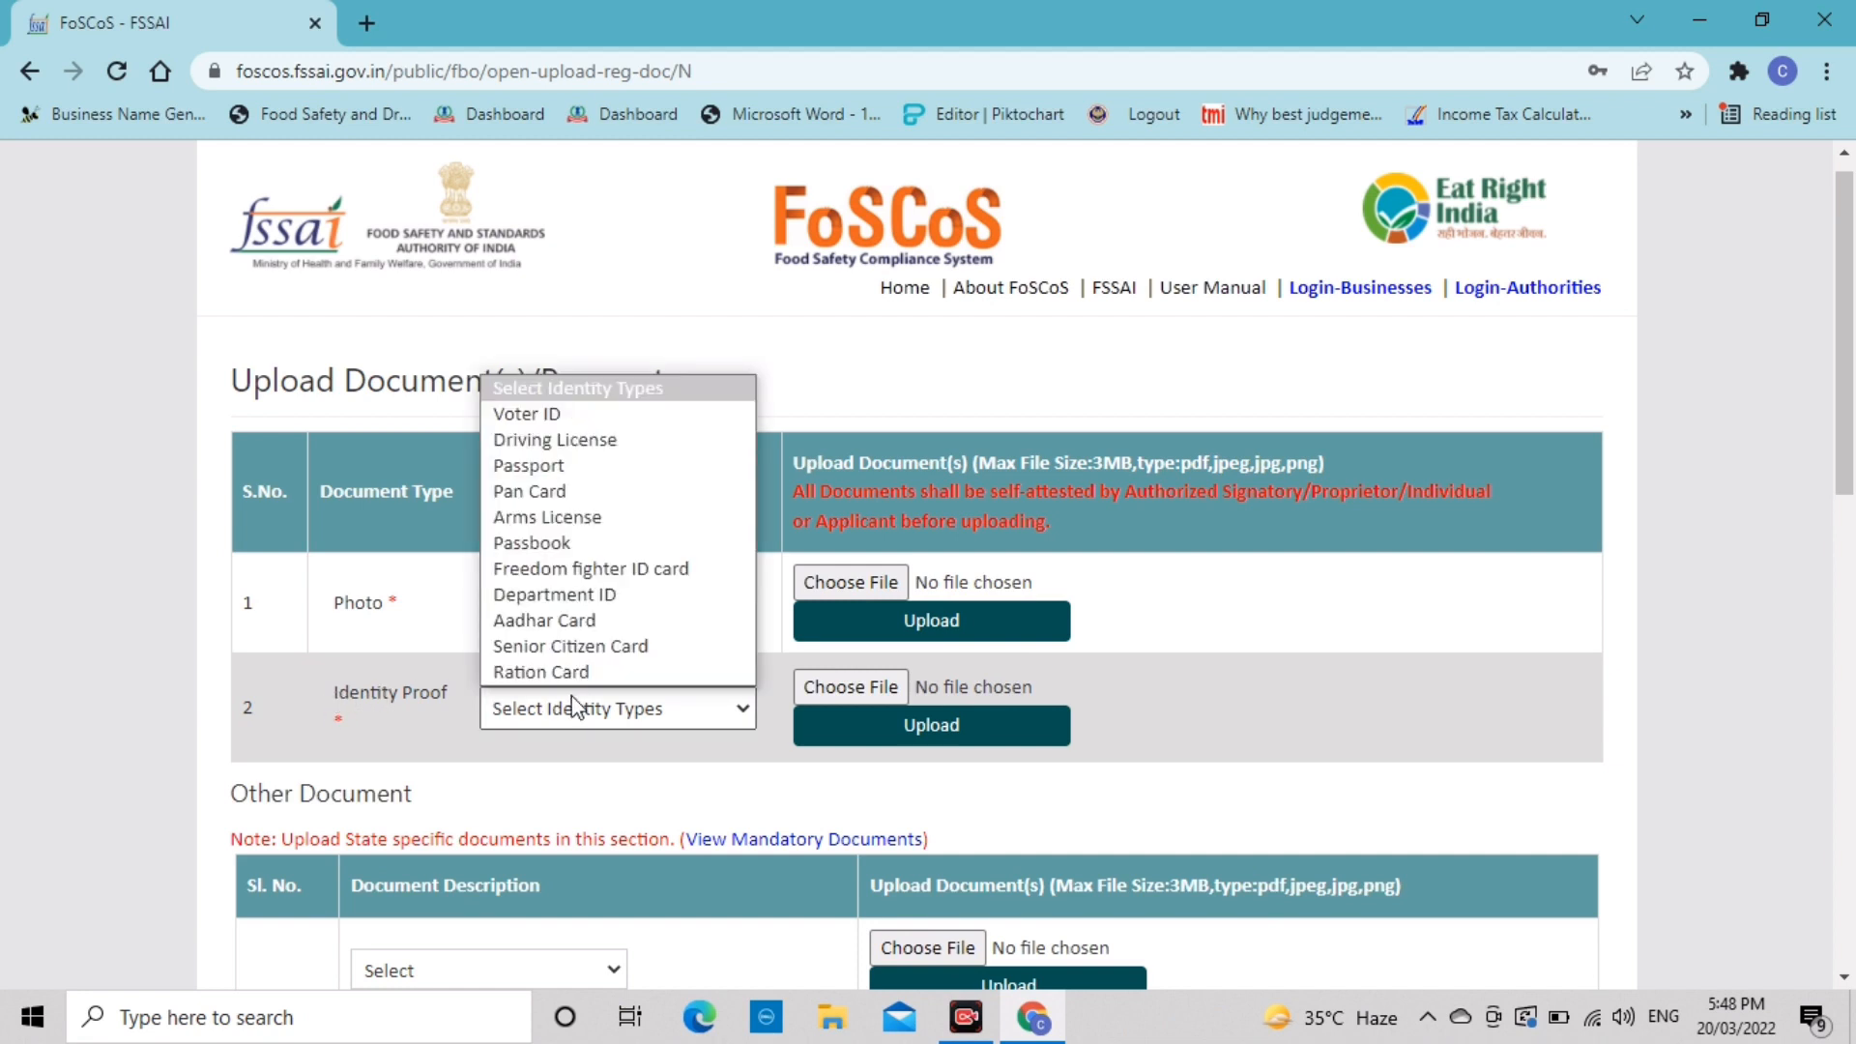
{"action": "key", "text": "Down"}
{"action": "key", "text": "Down"}
{"action": "key", "text": "Down"}
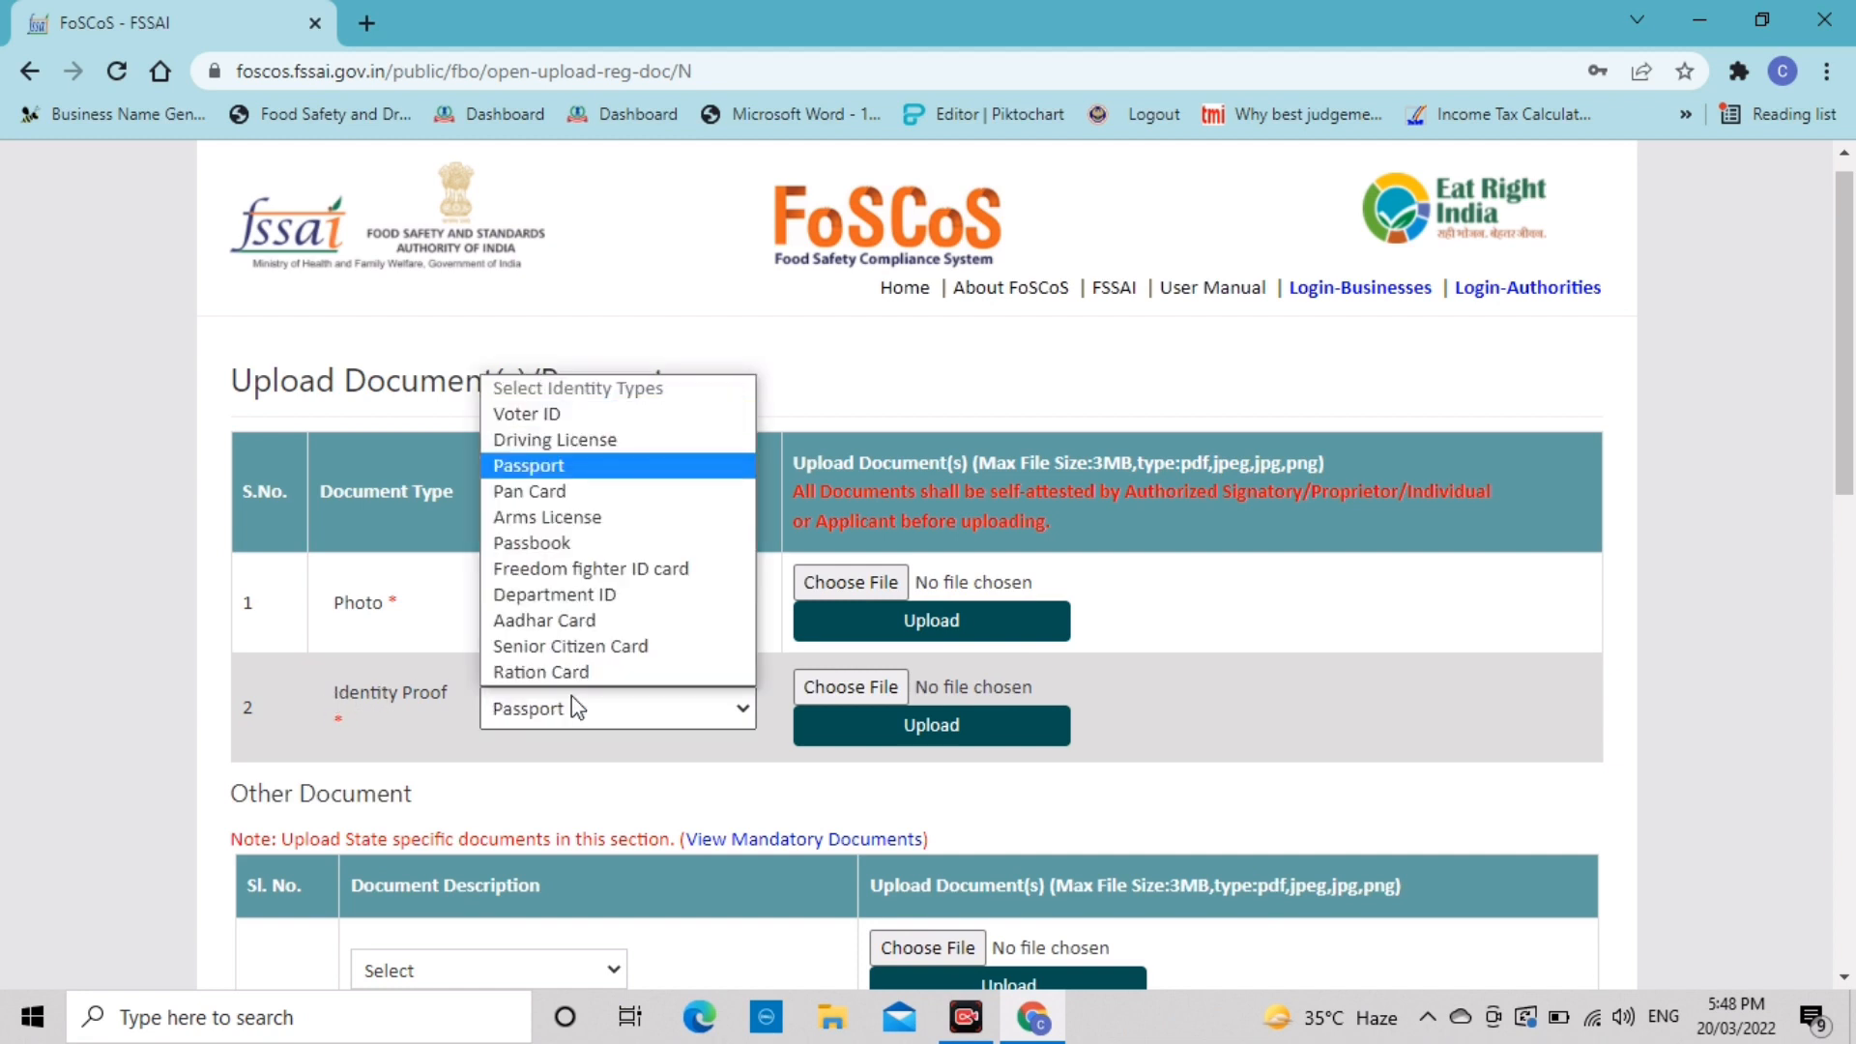
{"action": "key", "text": "Down"}
{"action": "key", "text": "Down"}
{"action": "key", "text": "Down"}
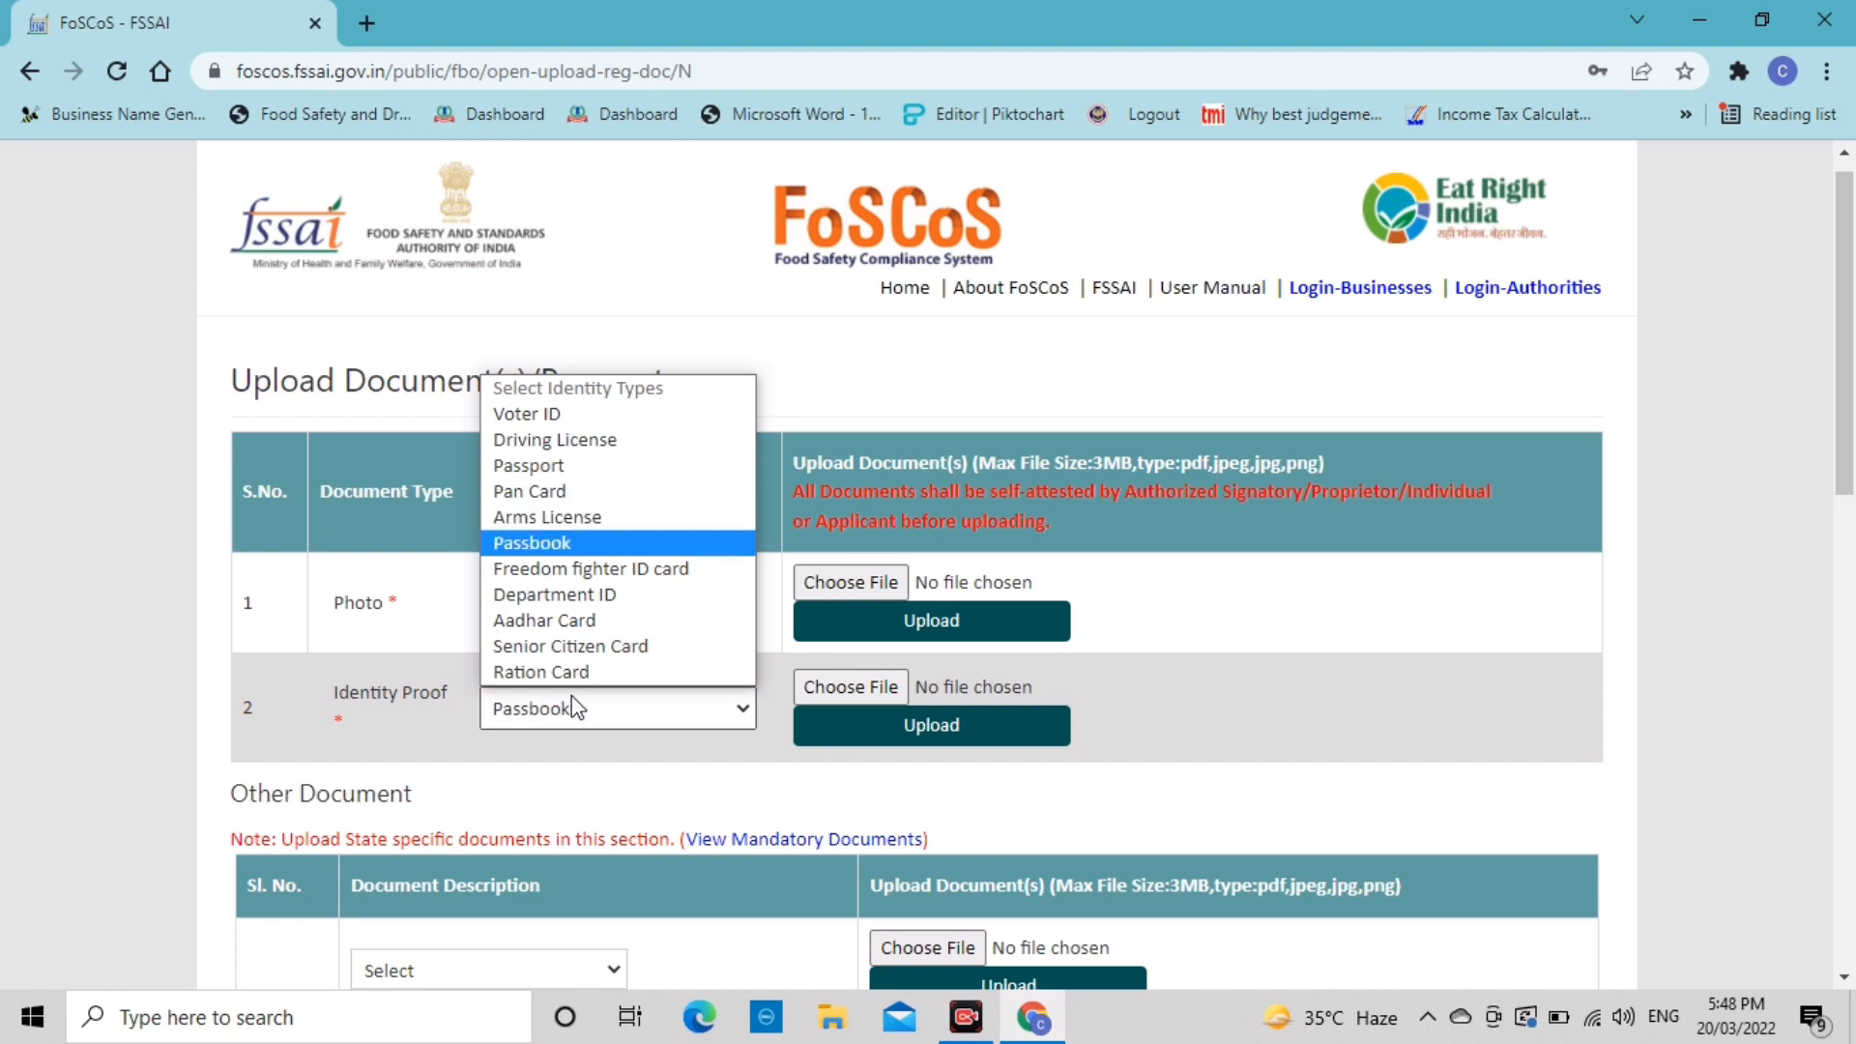
{"action": "key", "text": "Down"}
{"action": "key", "text": "Down"}
{"action": "key", "text": "Down"}
{"action": "key", "text": "Down"}
{"action": "key", "text": "Down"}
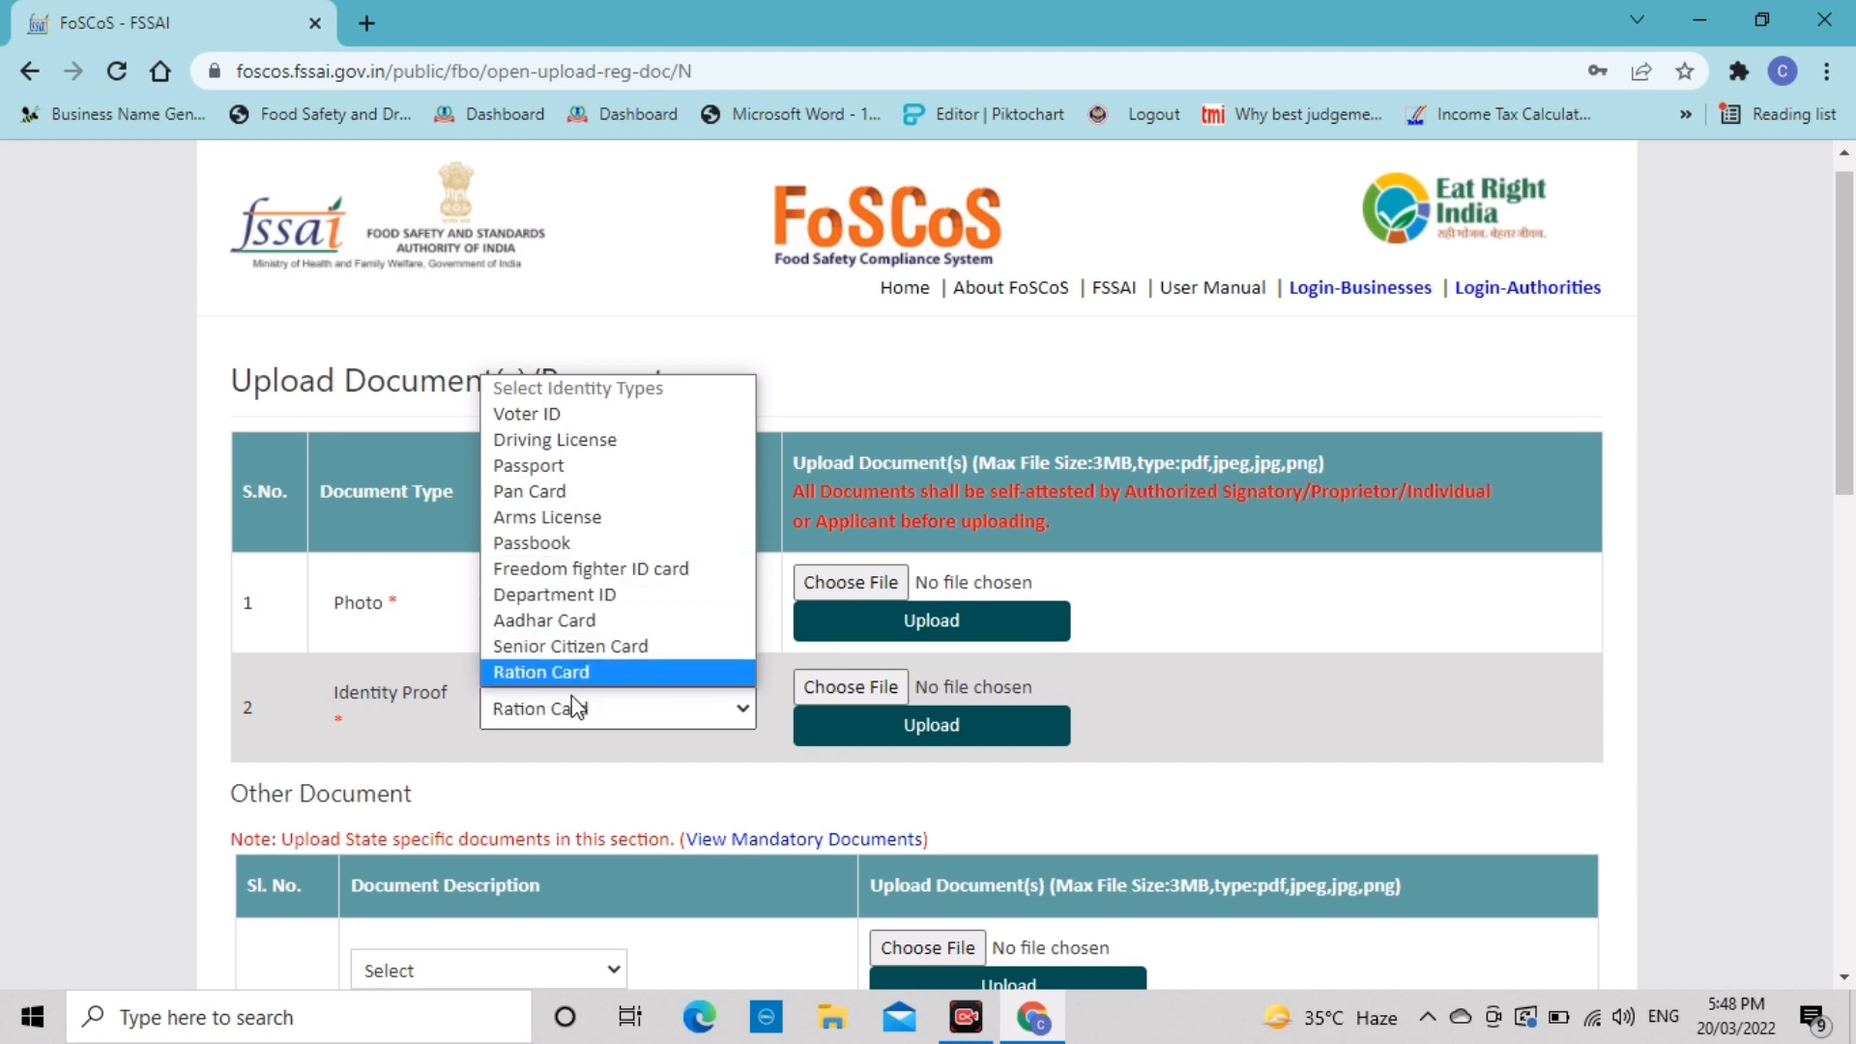
{"action": "key", "text": "Up"}
{"action": "key", "text": "Up"}
{"action": "key", "text": "Up"}
{"action": "key", "text": "Up"}
{"action": "key", "text": "Up"}
{"action": "key", "text": "Up"}
{"action": "key", "text": "Up"}
{"action": "key", "text": "Up"}
{"action": "key", "text": "Up"}
{"action": "key", "text": "Up"}
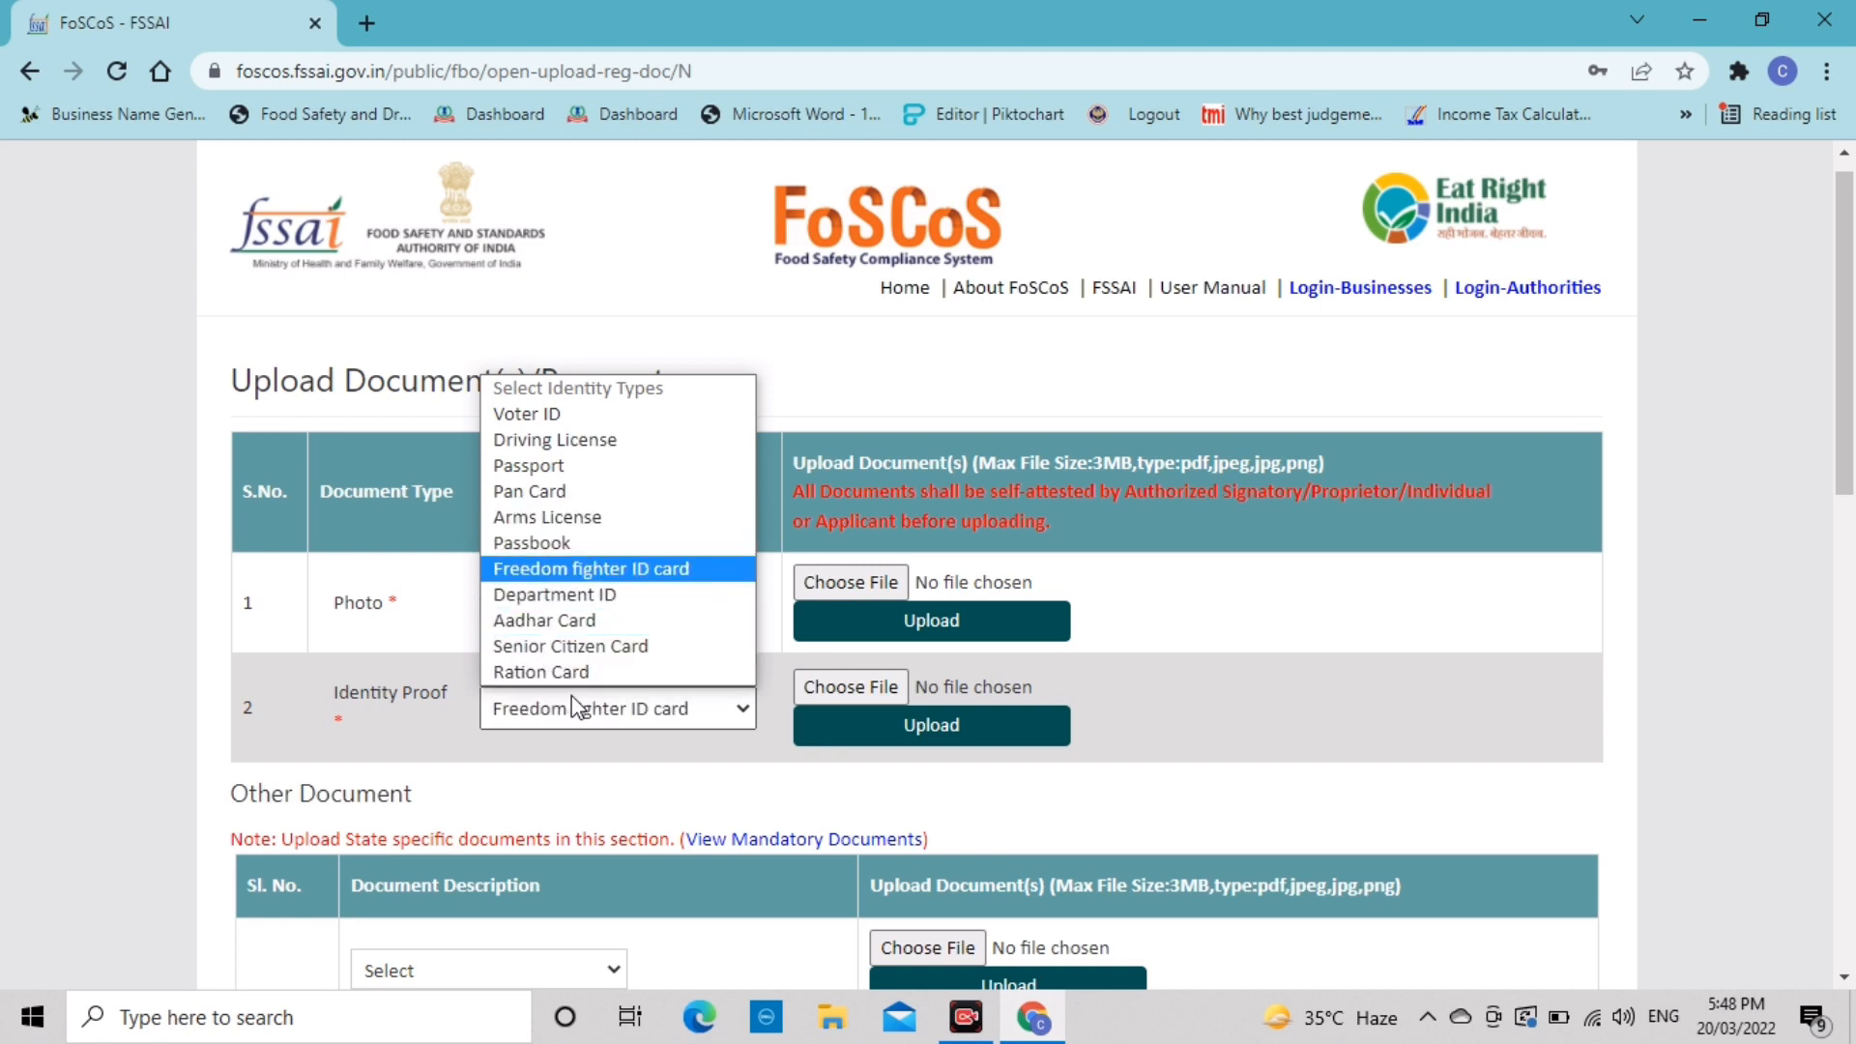
{"action": "key", "text": "Up"}
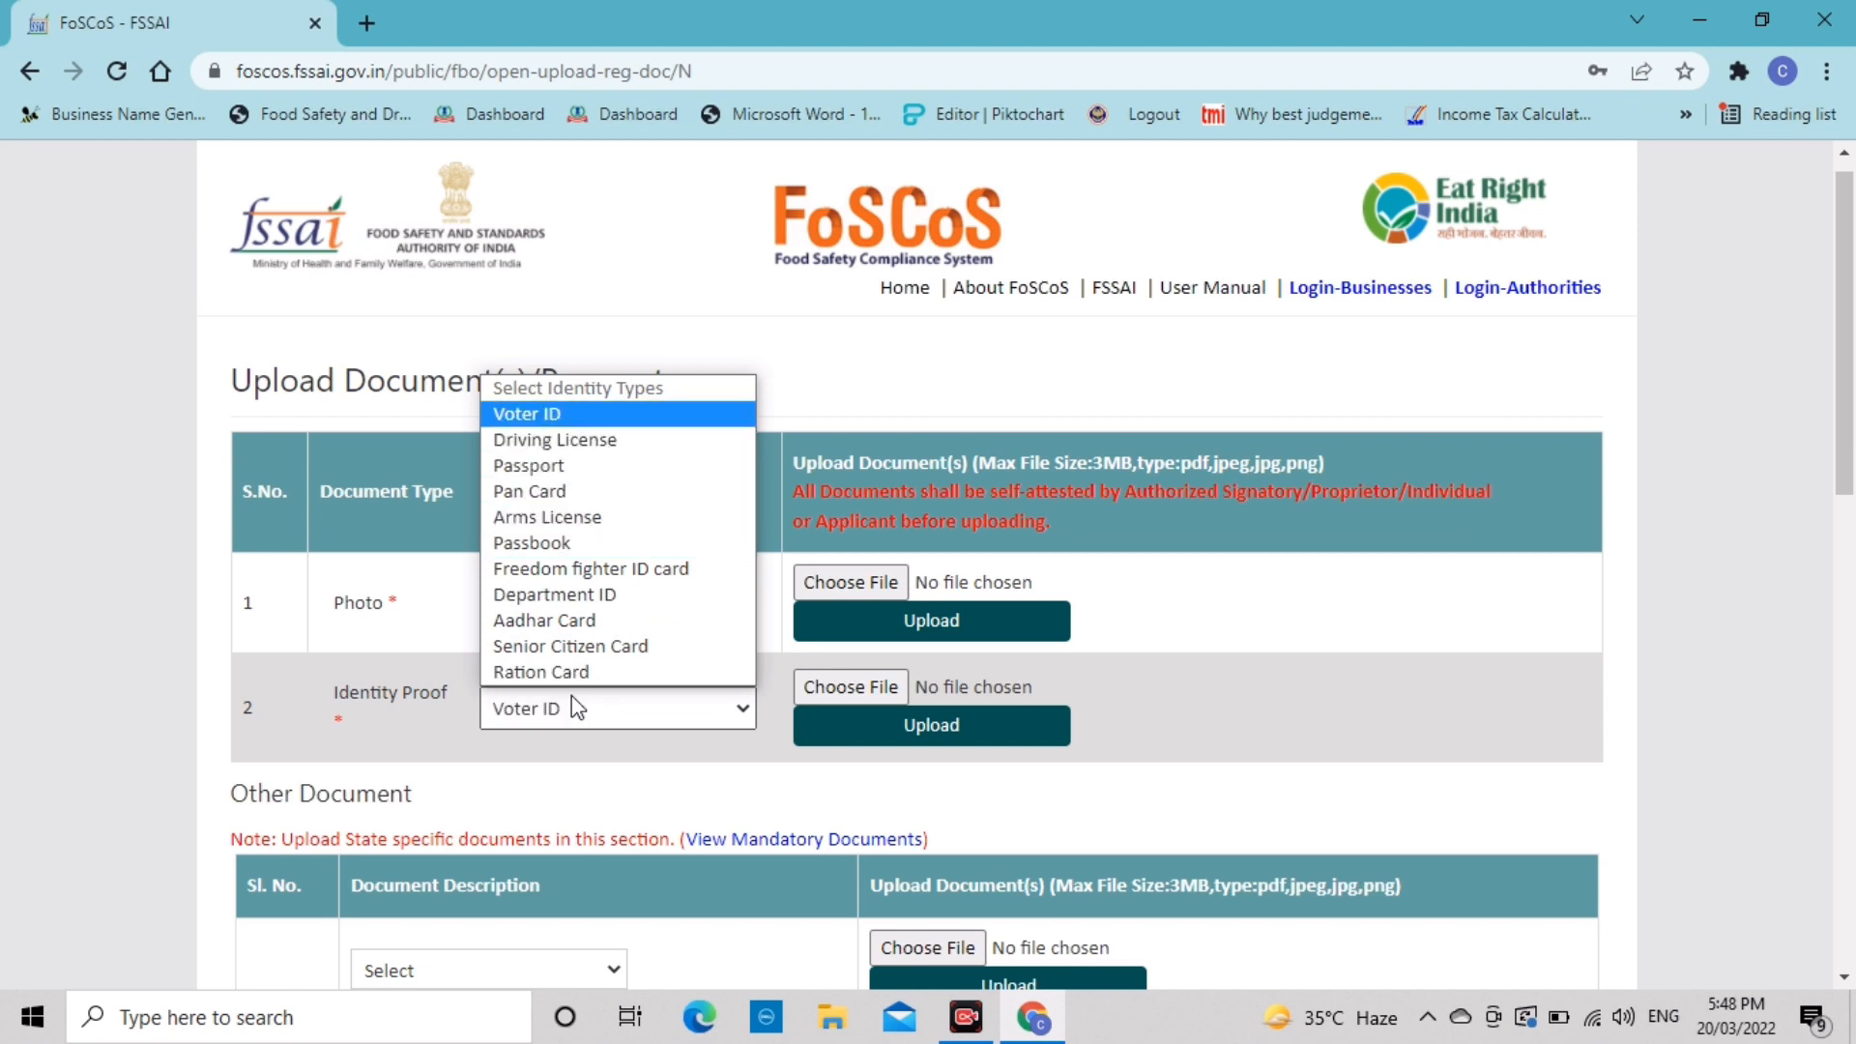
{"action": "key", "text": "Down"}
{"action": "key", "text": "Down"}
{"action": "key", "text": "Down"}
{"action": "key", "text": "Down"}
{"action": "key", "text": "Down"}
{"action": "key", "text": "Down"}
{"action": "key", "text": "Down"}
{"action": "key", "text": "Down"}
{"action": "key", "text": "Down"}
{"action": "key", "text": "Down"}
{"action": "key", "text": "Up"}
{"action": "key", "text": "Up"}
{"action": "key", "text": "Up"}
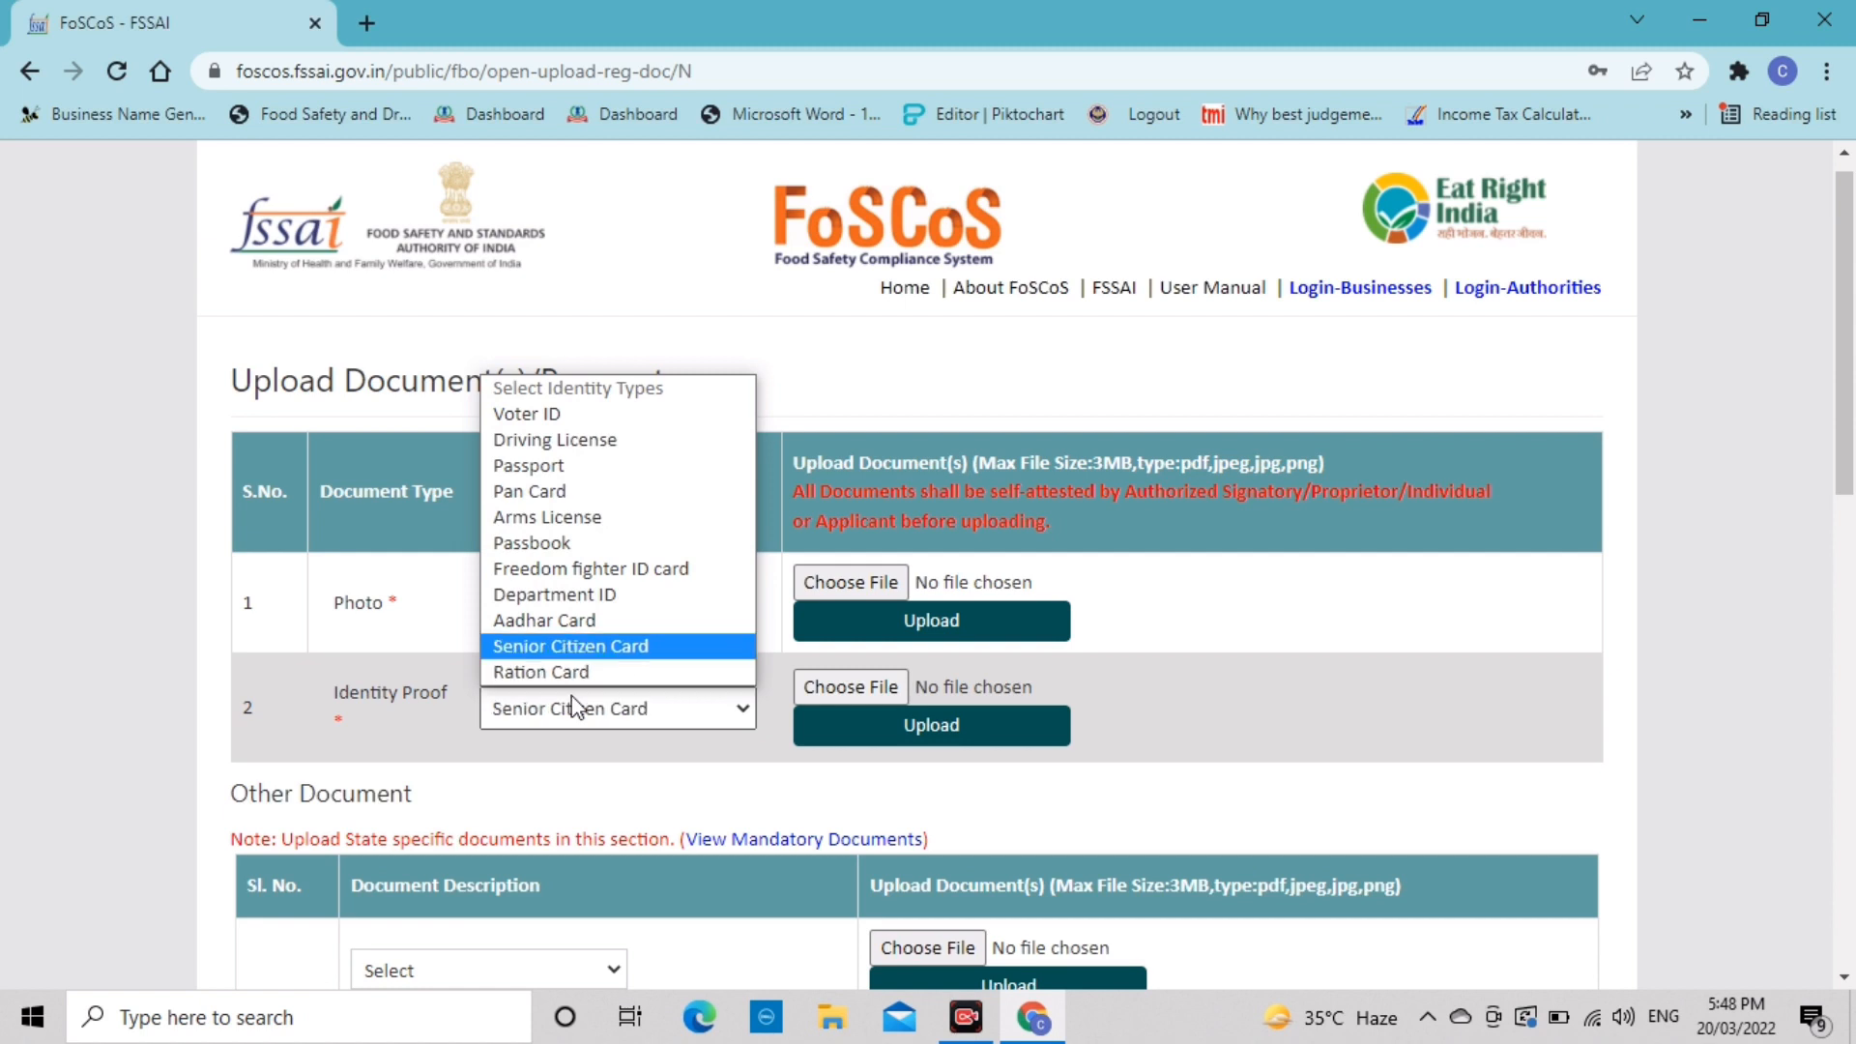
{"action": "key", "text": "Up"}
{"action": "key", "text": "Up"}
{"action": "key", "text": "Up"}
{"action": "key", "text": "Up"}
{"action": "key", "text": "Up"}
{"action": "key", "text": "Up"}
{"action": "key", "text": "Up"}
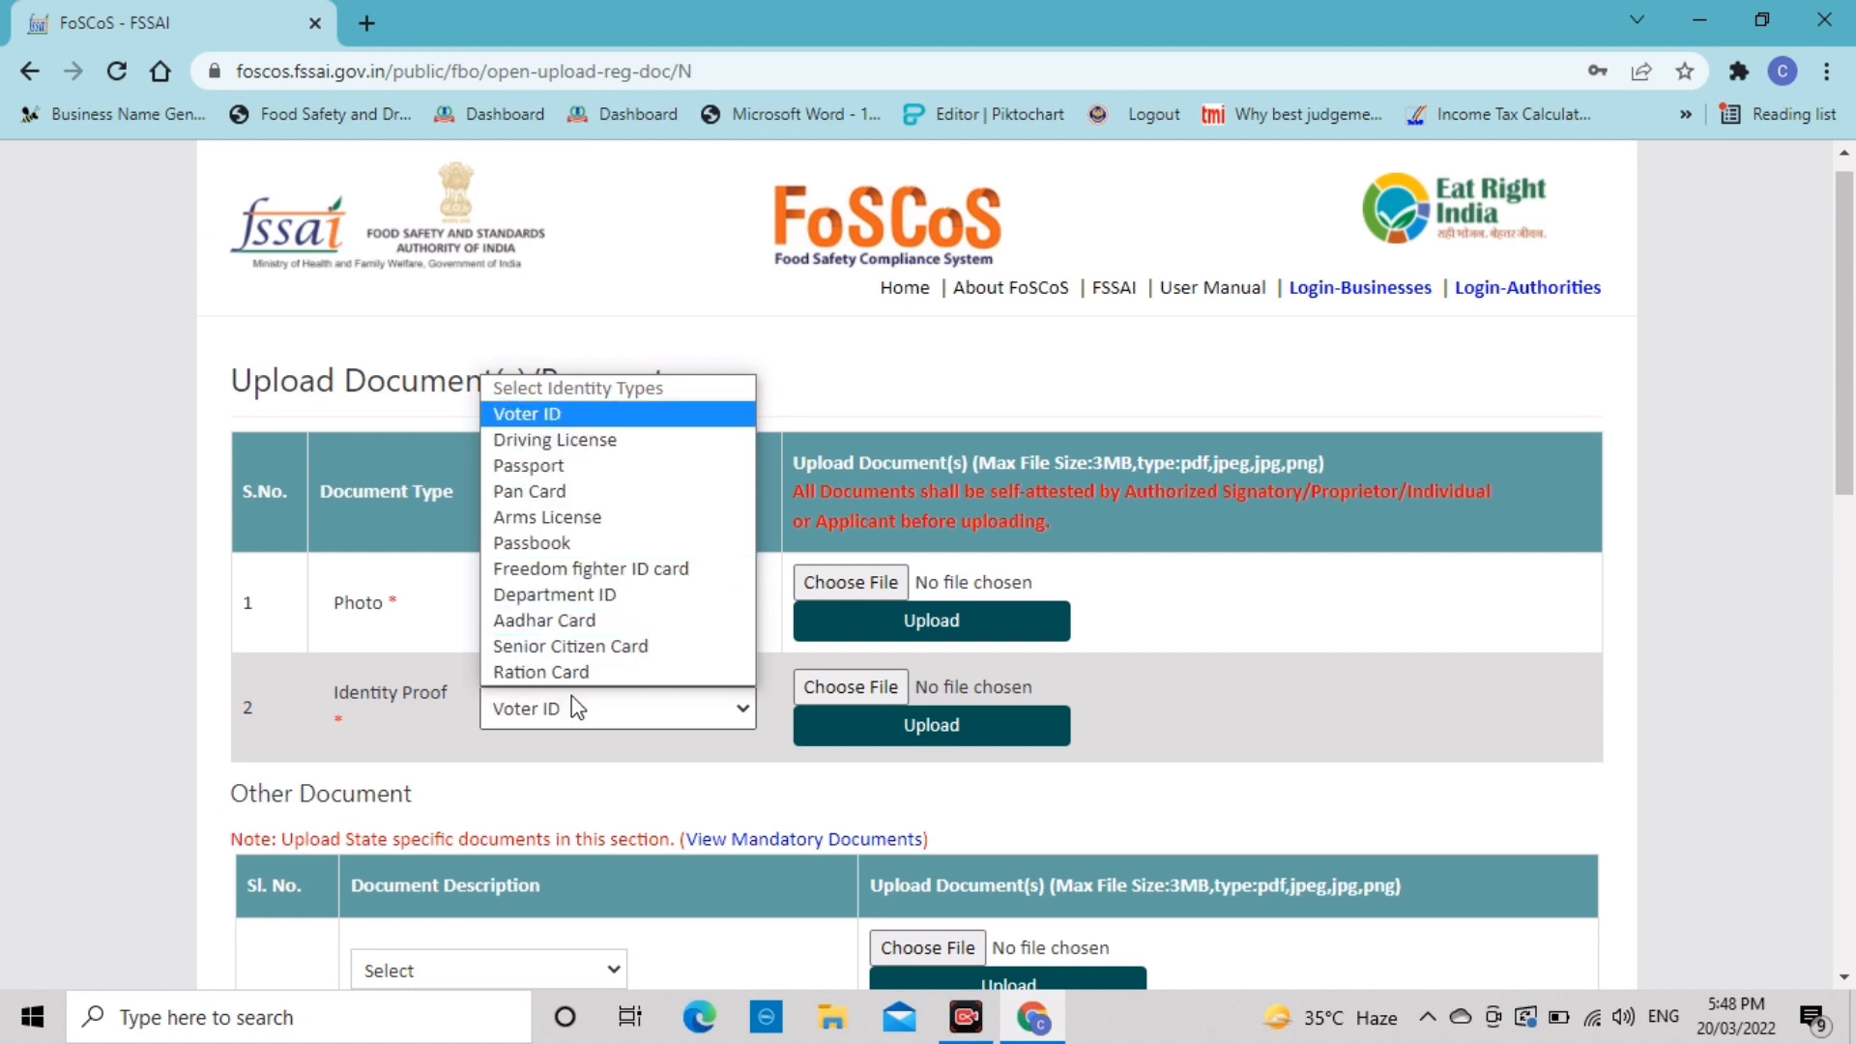
{"action": "key", "text": "Return"}
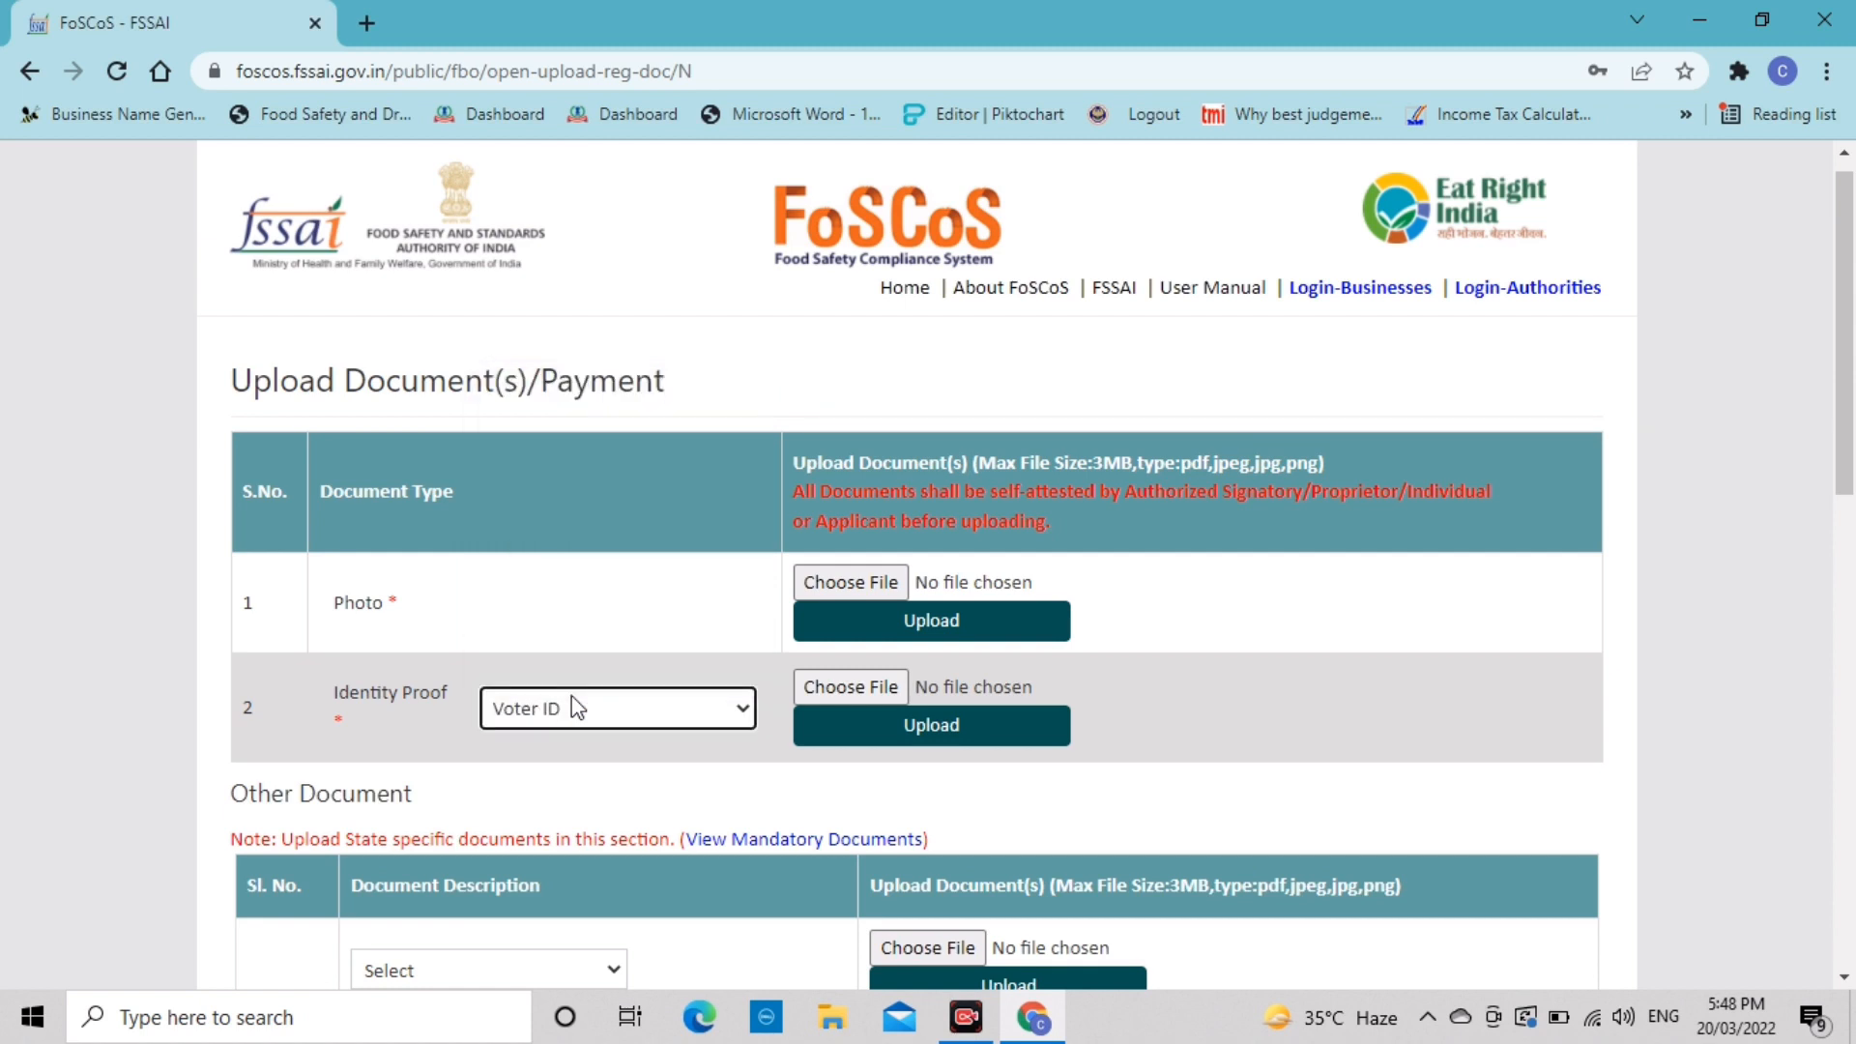
{"action": "left_click", "coordinate": [717, 769]}
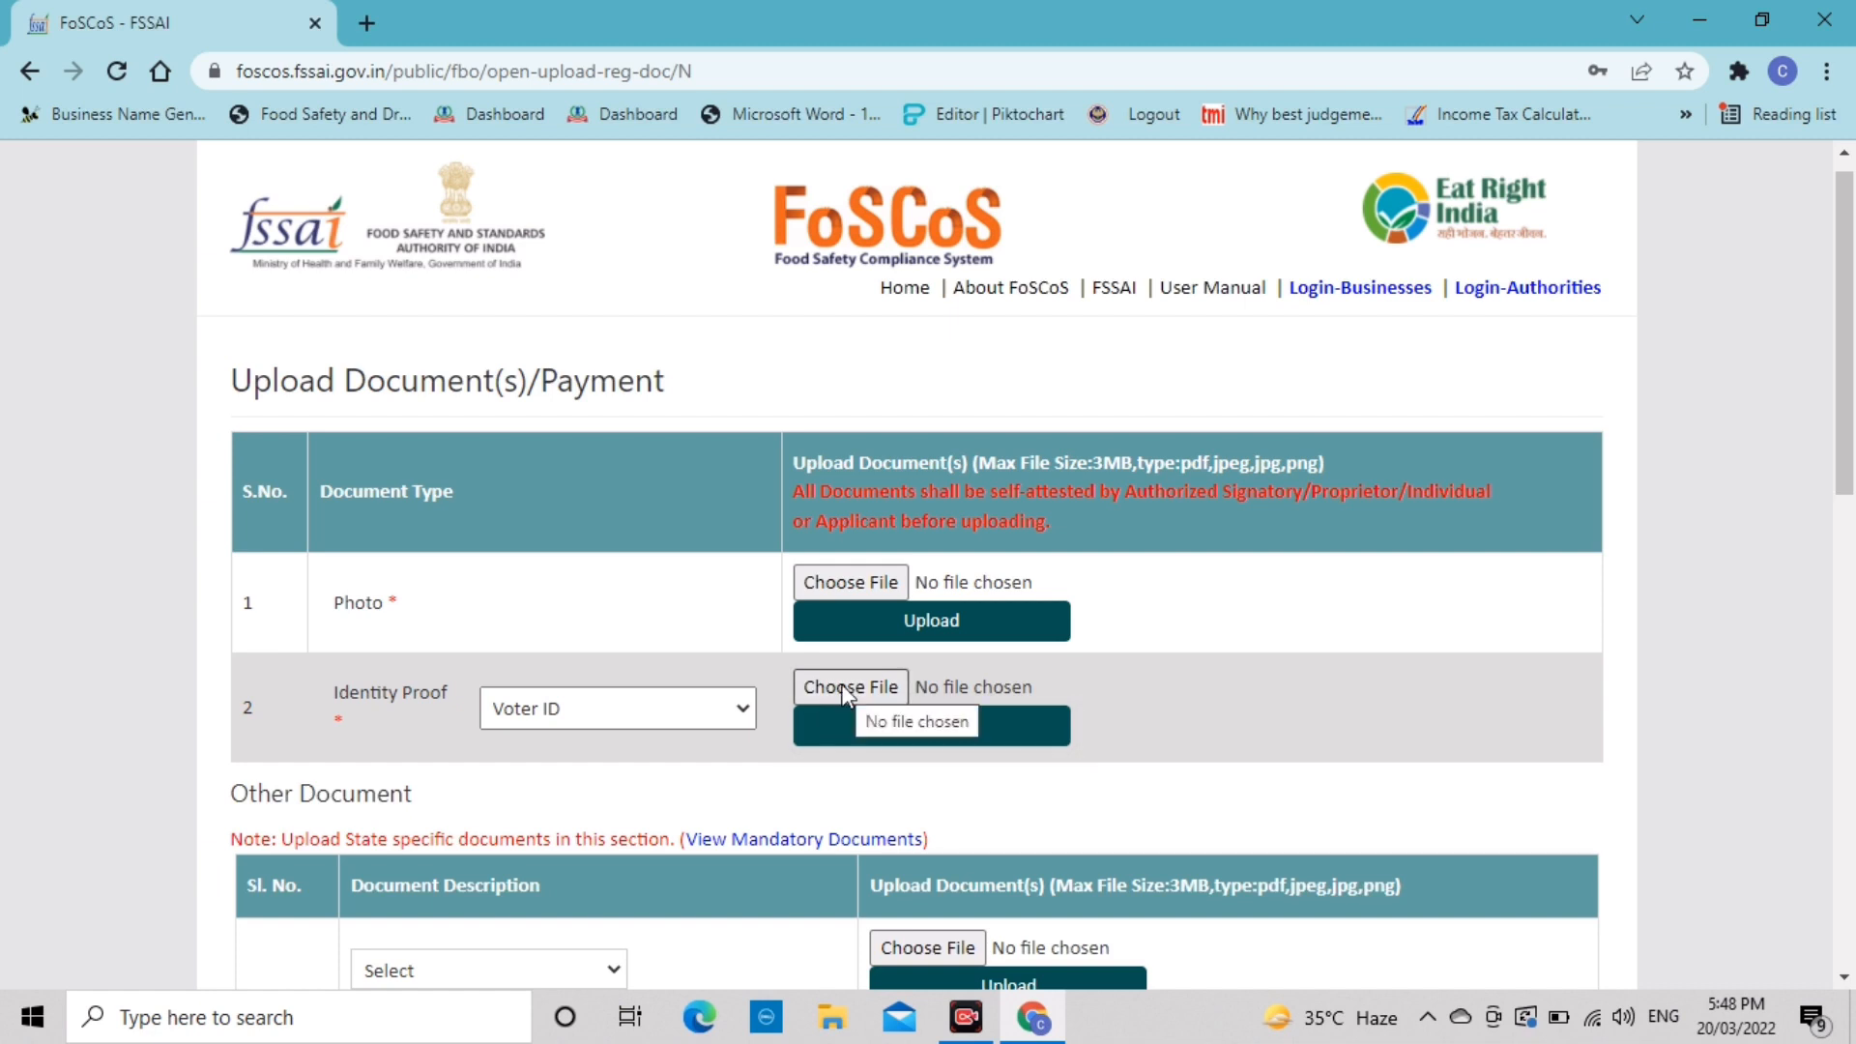
Choose Proof of Premises as the Other Document description
{"action": "scroll", "coordinate": [1176, 776], "scroll_direction": "down", "scroll_amount": 2}
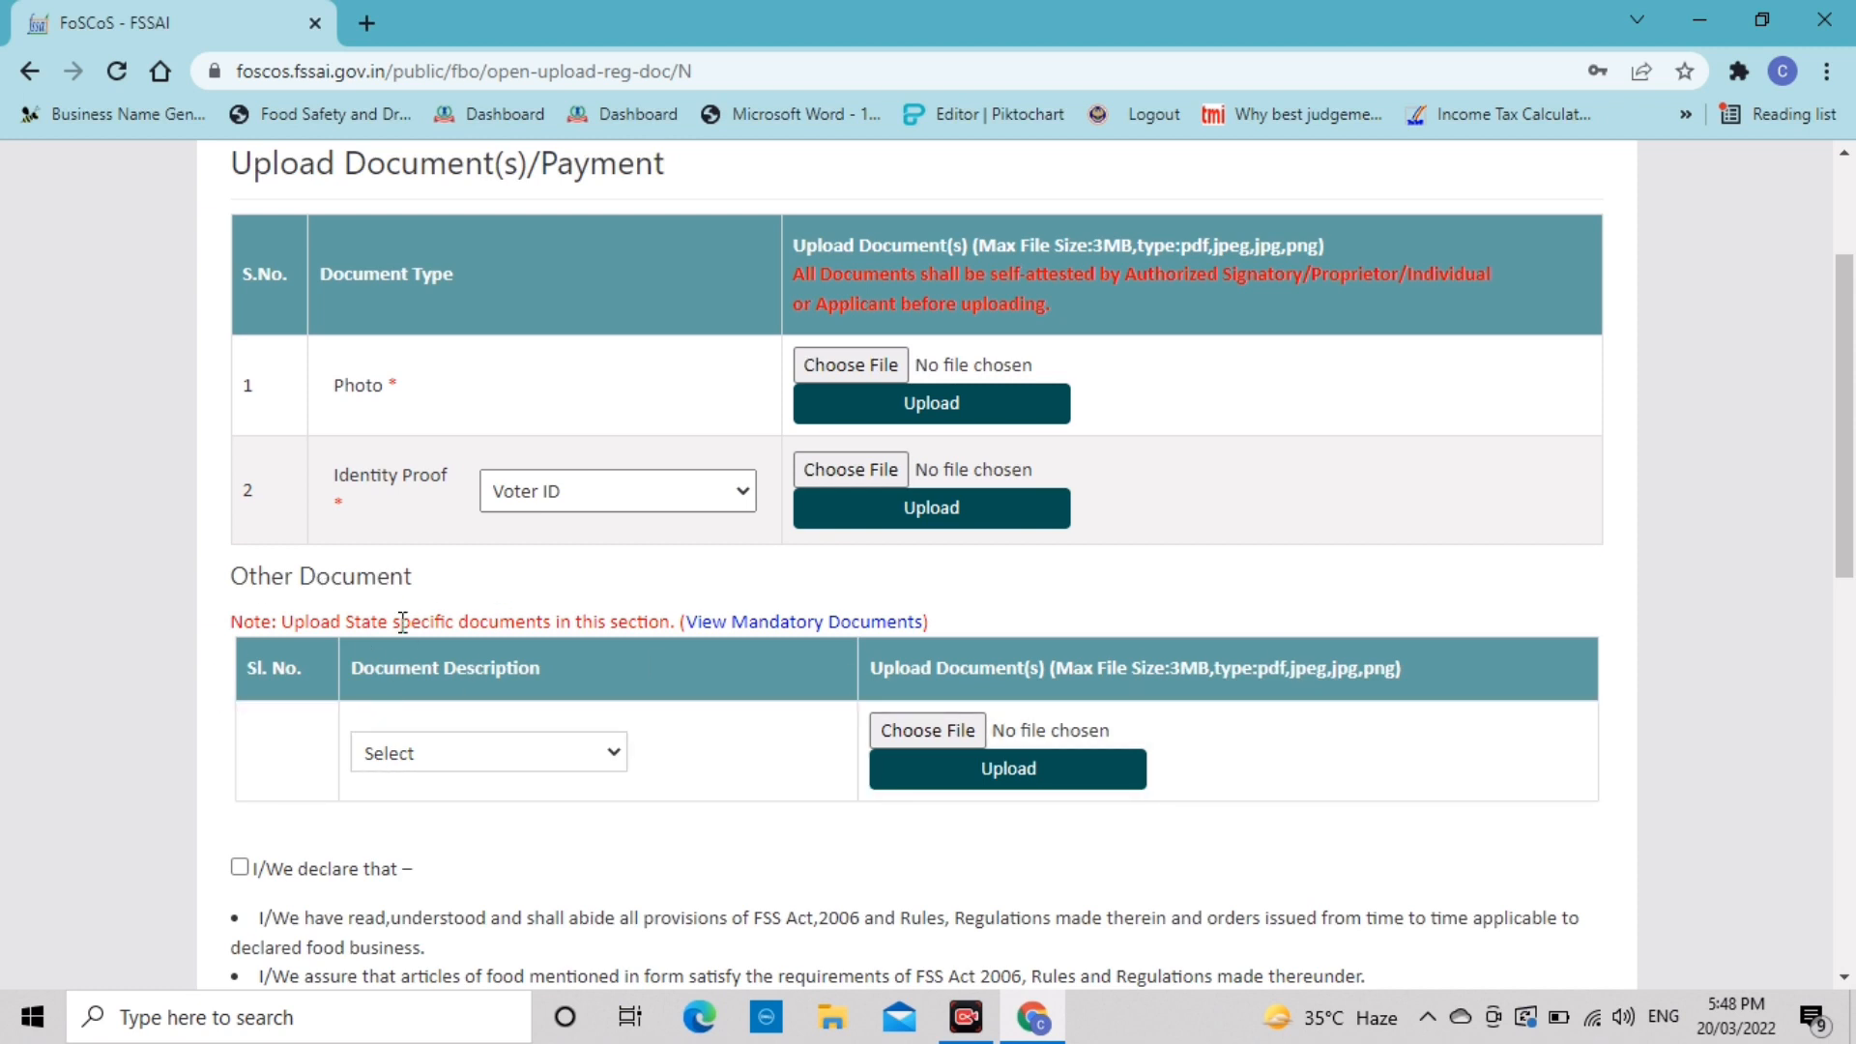
{"action": "left_click", "coordinate": [509, 768]}
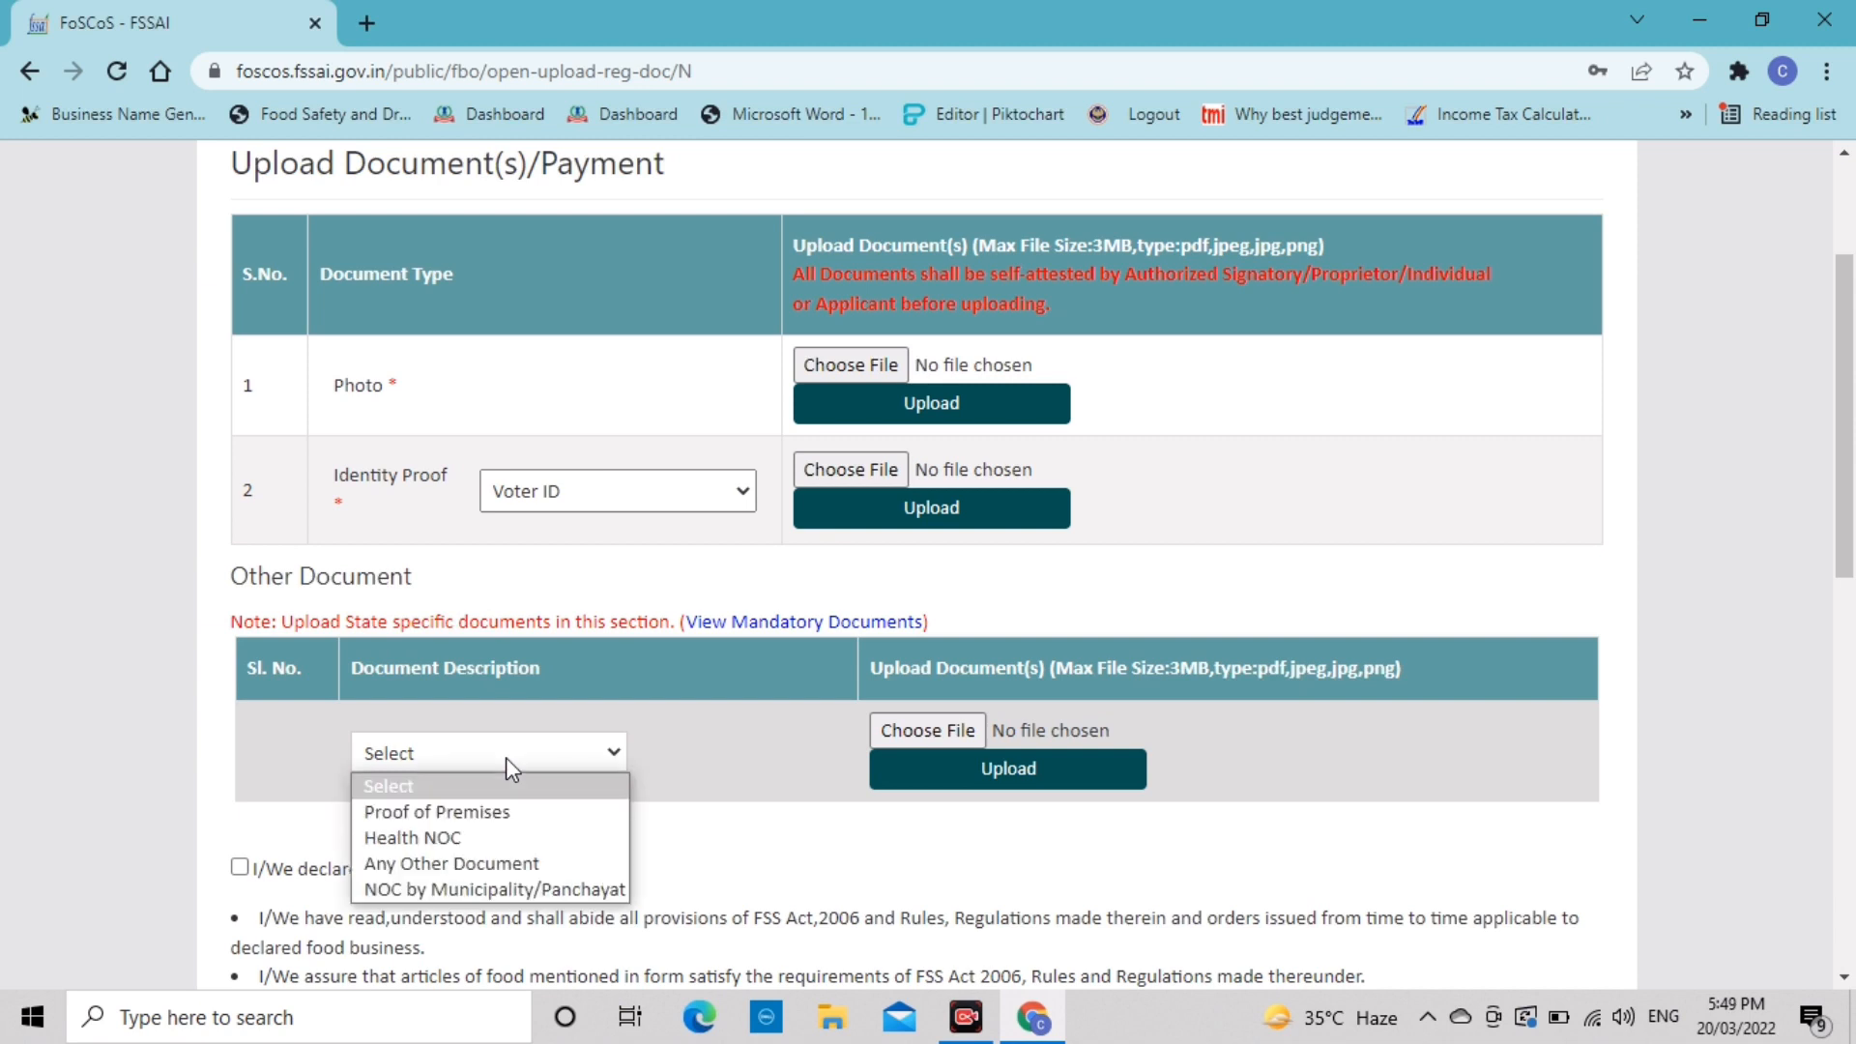
{"action": "key", "text": "Down"}
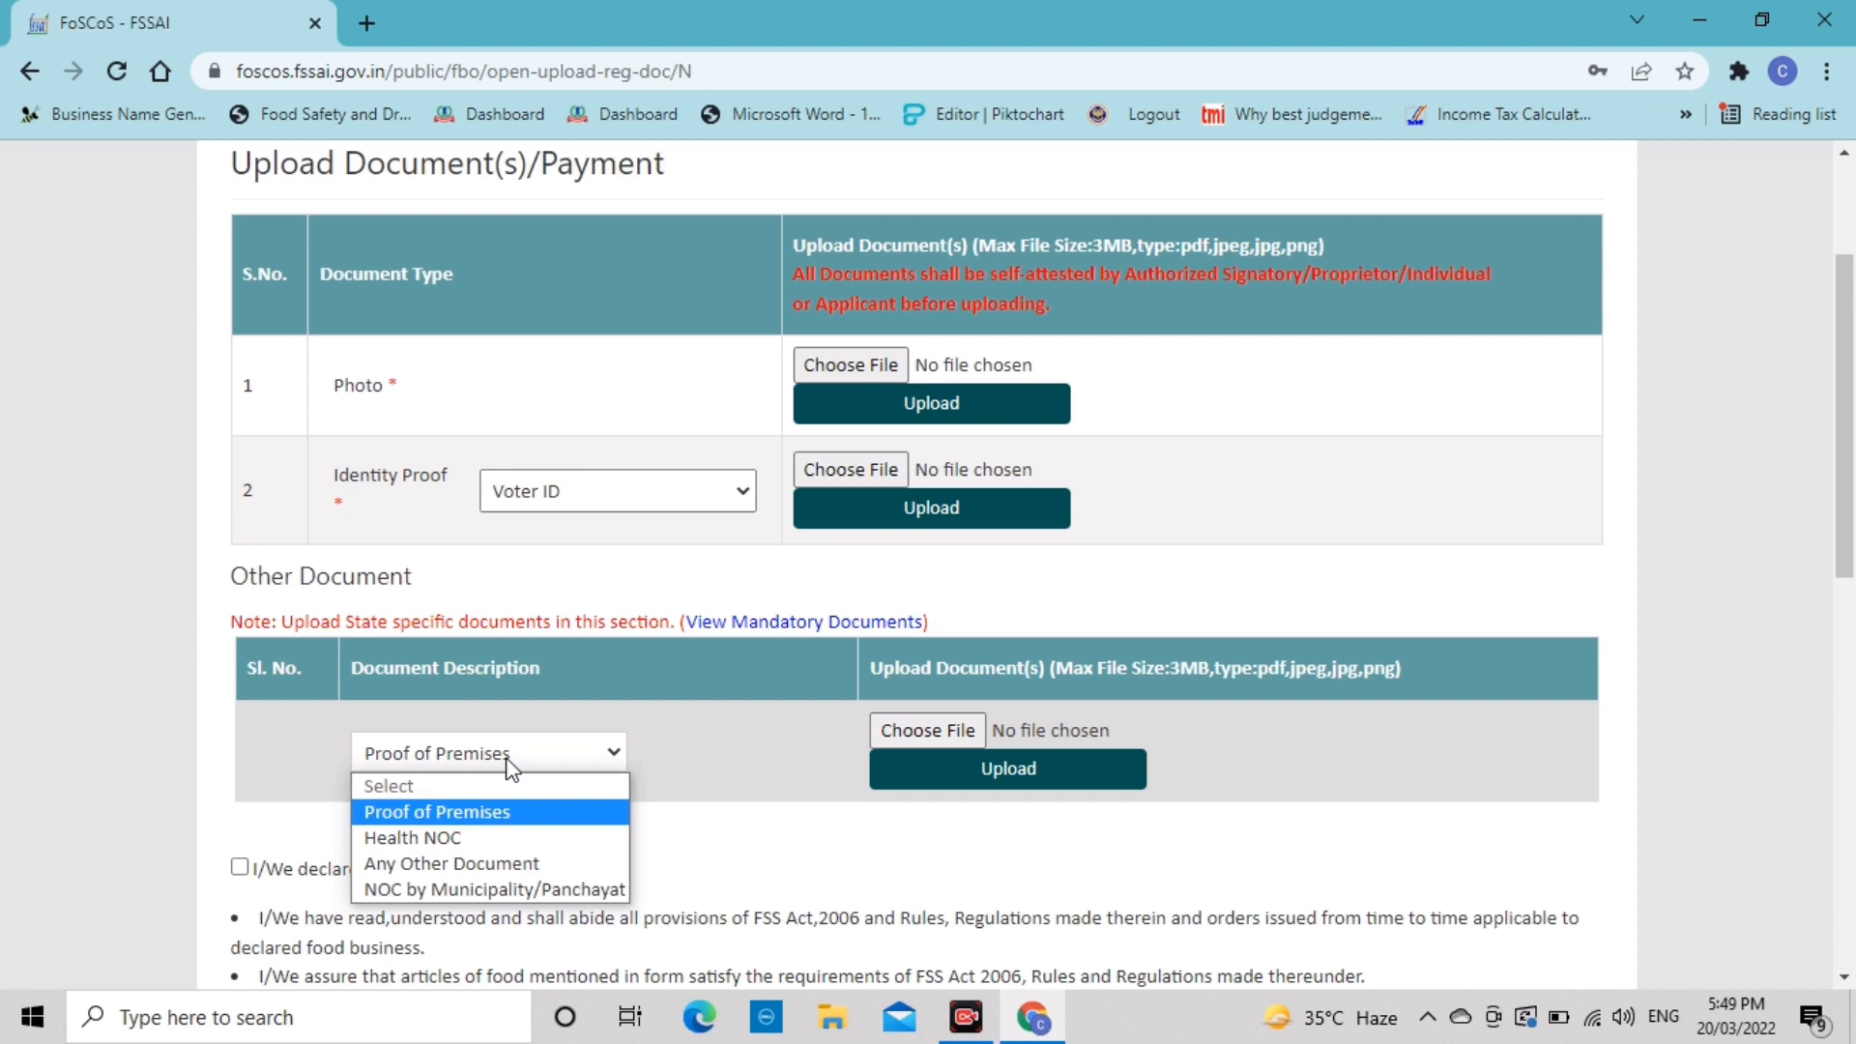
{"action": "key", "text": "Down"}
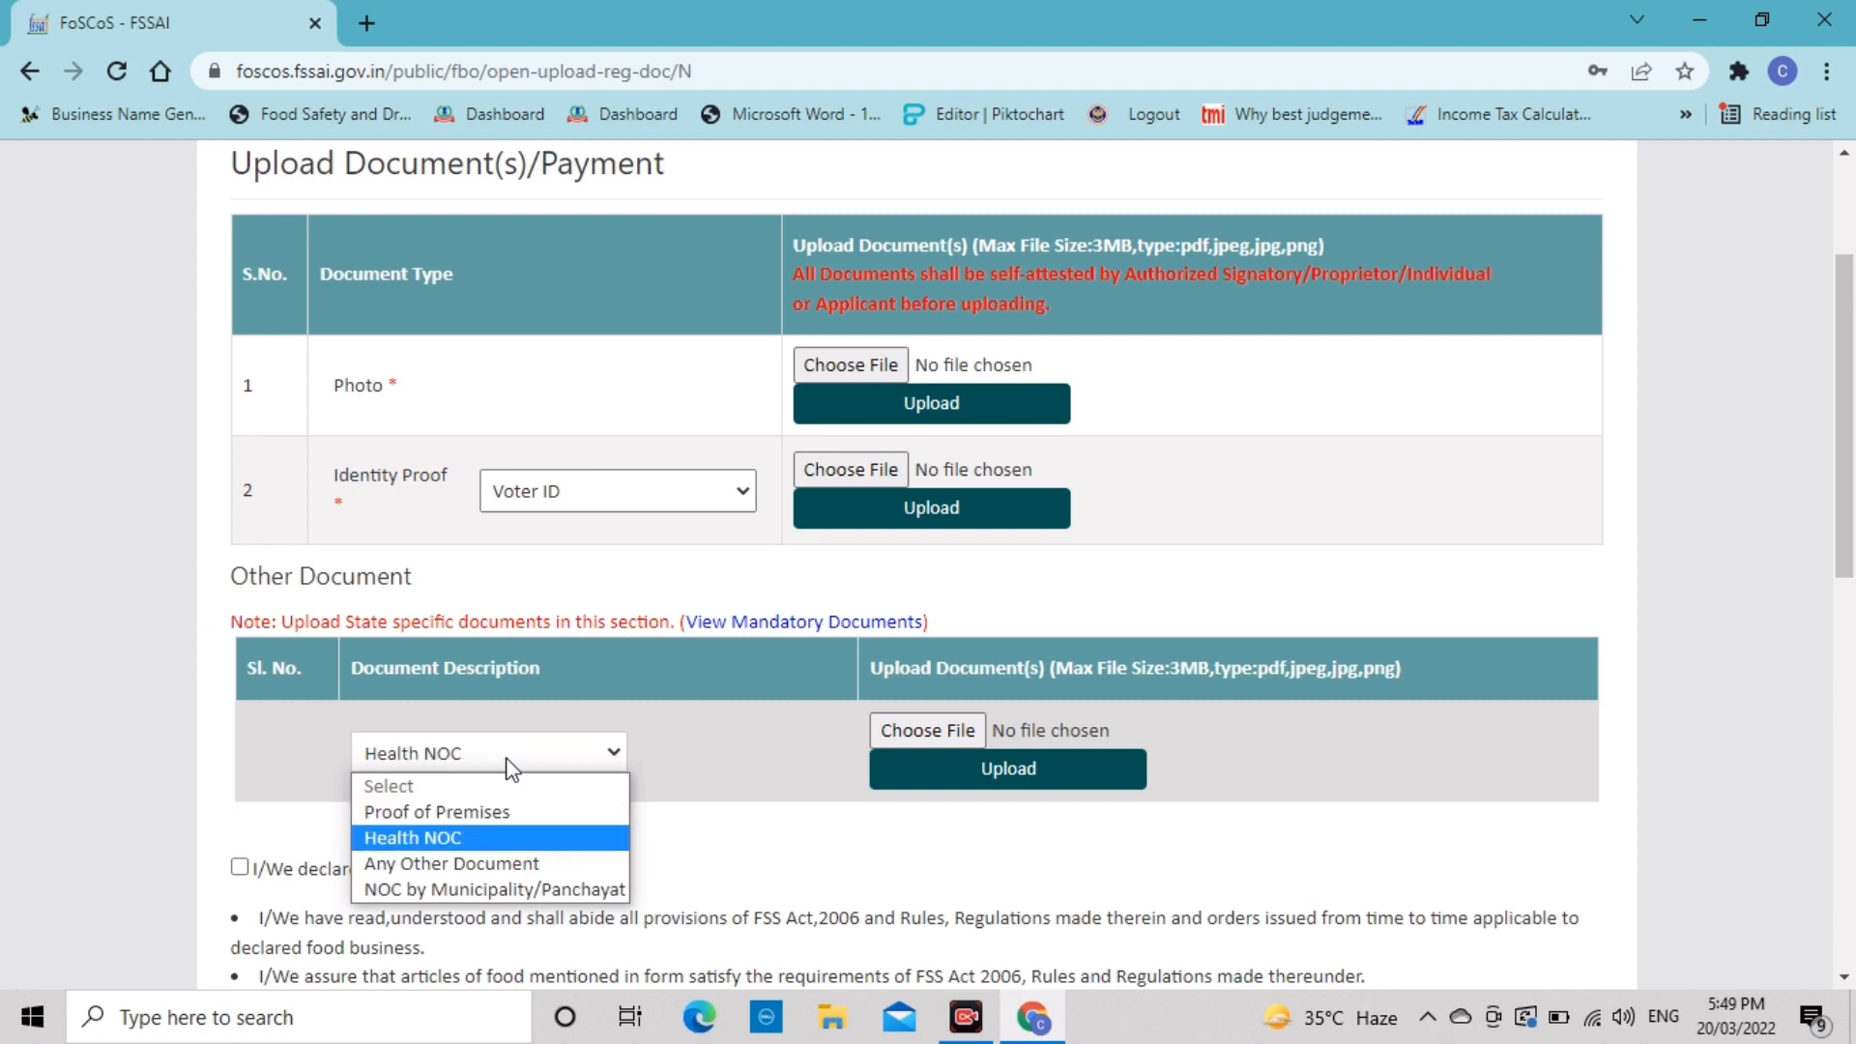
{"action": "key", "text": "Down"}
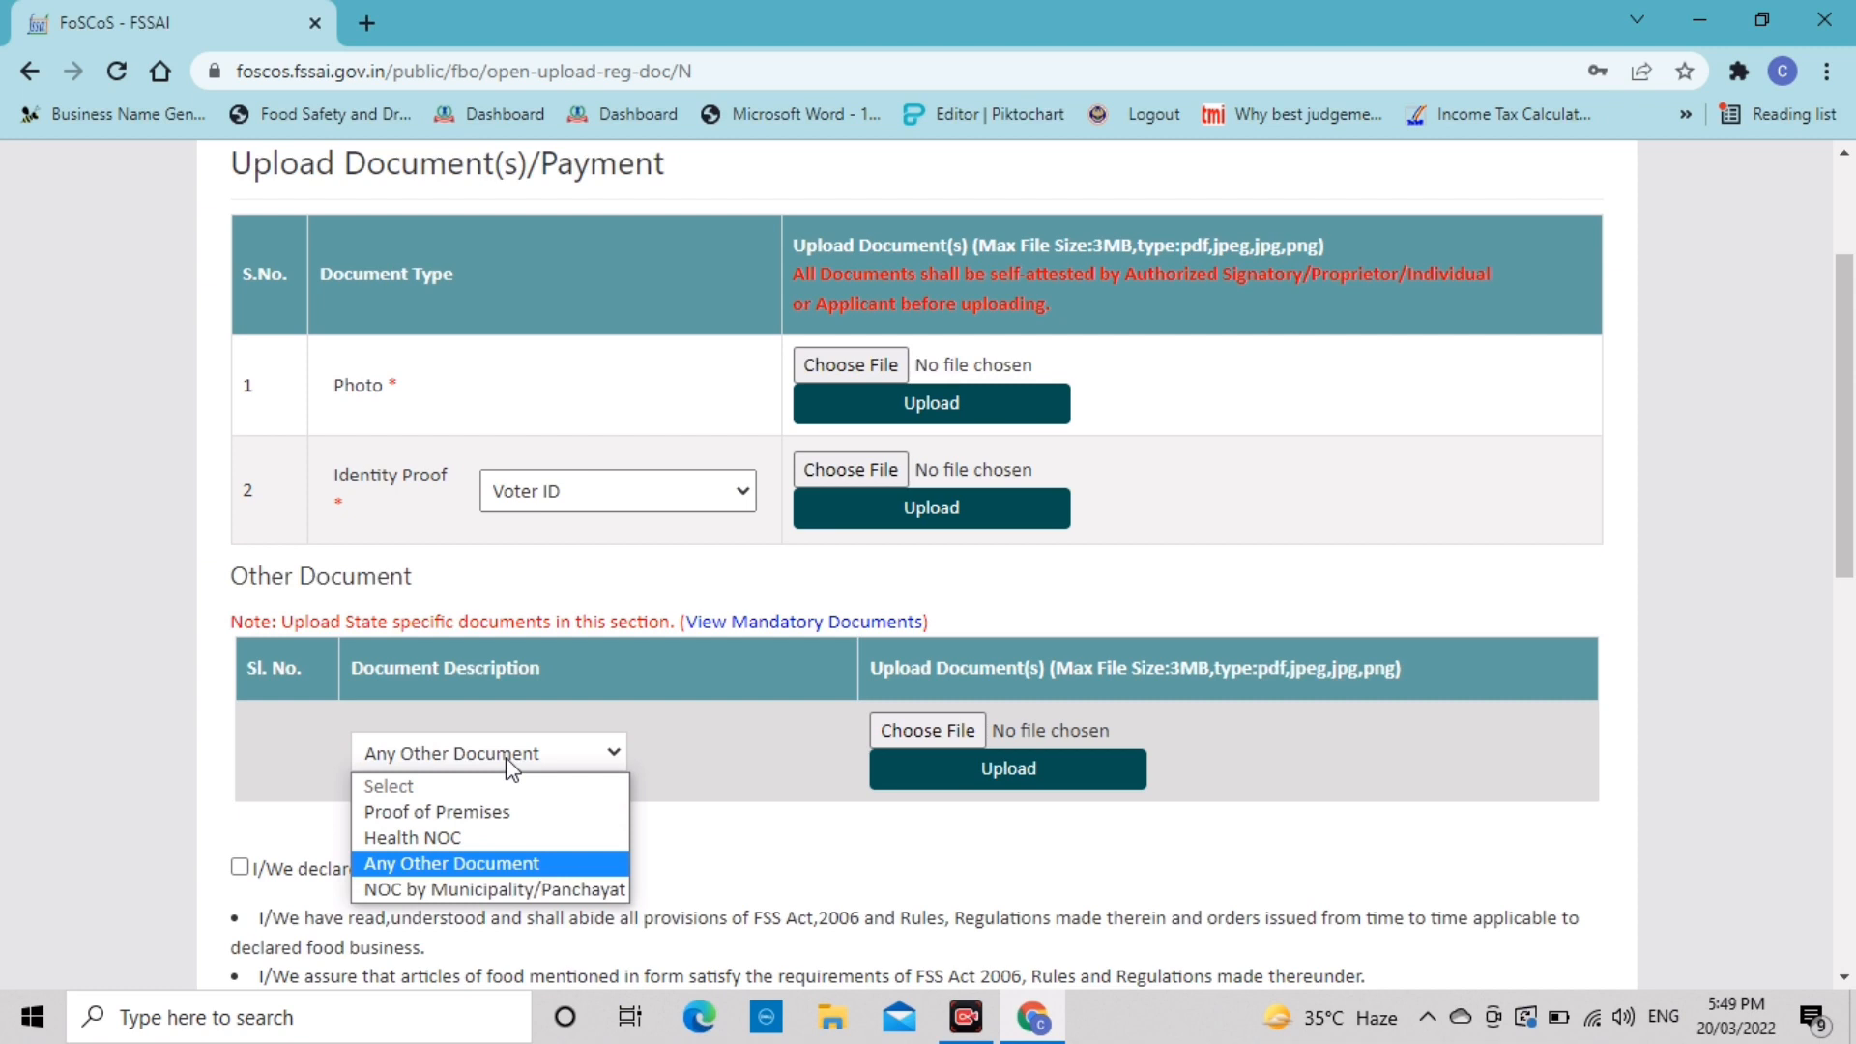
{"action": "key", "text": "Up"}
{"action": "key", "text": "Up"}
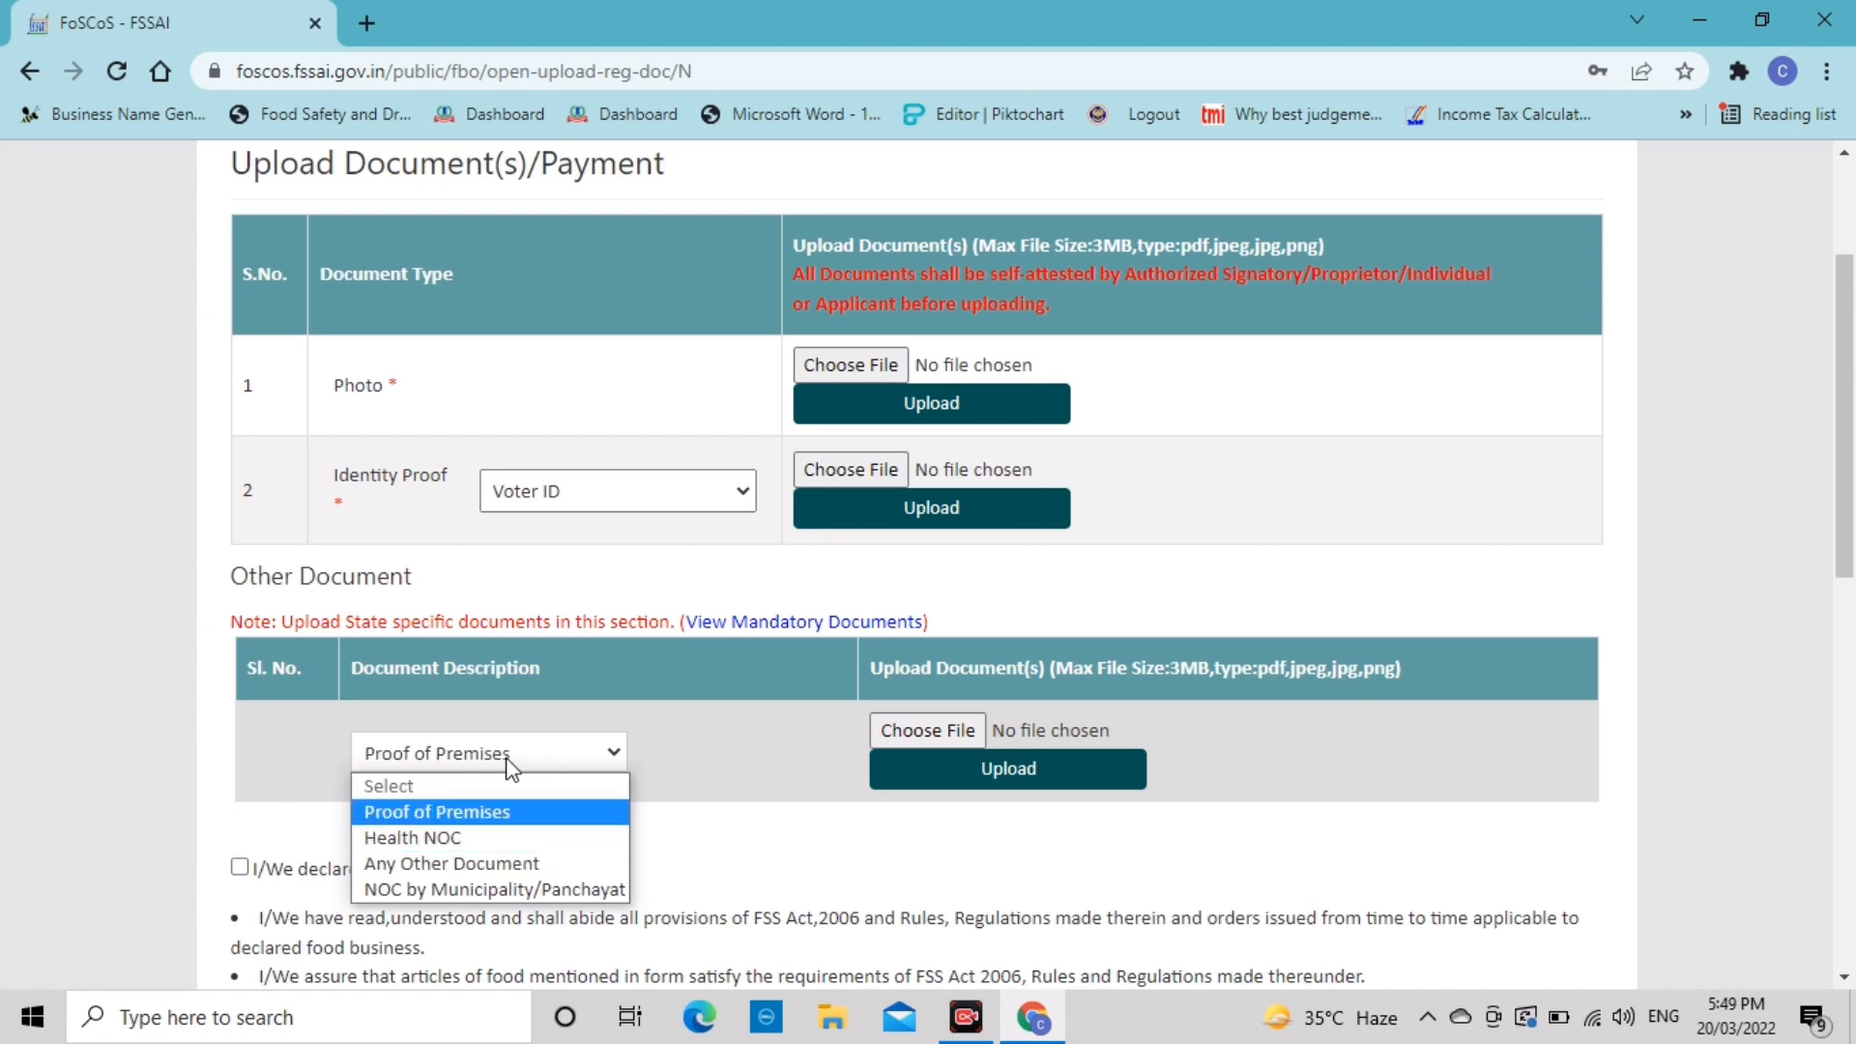
{"action": "key", "text": "Return"}
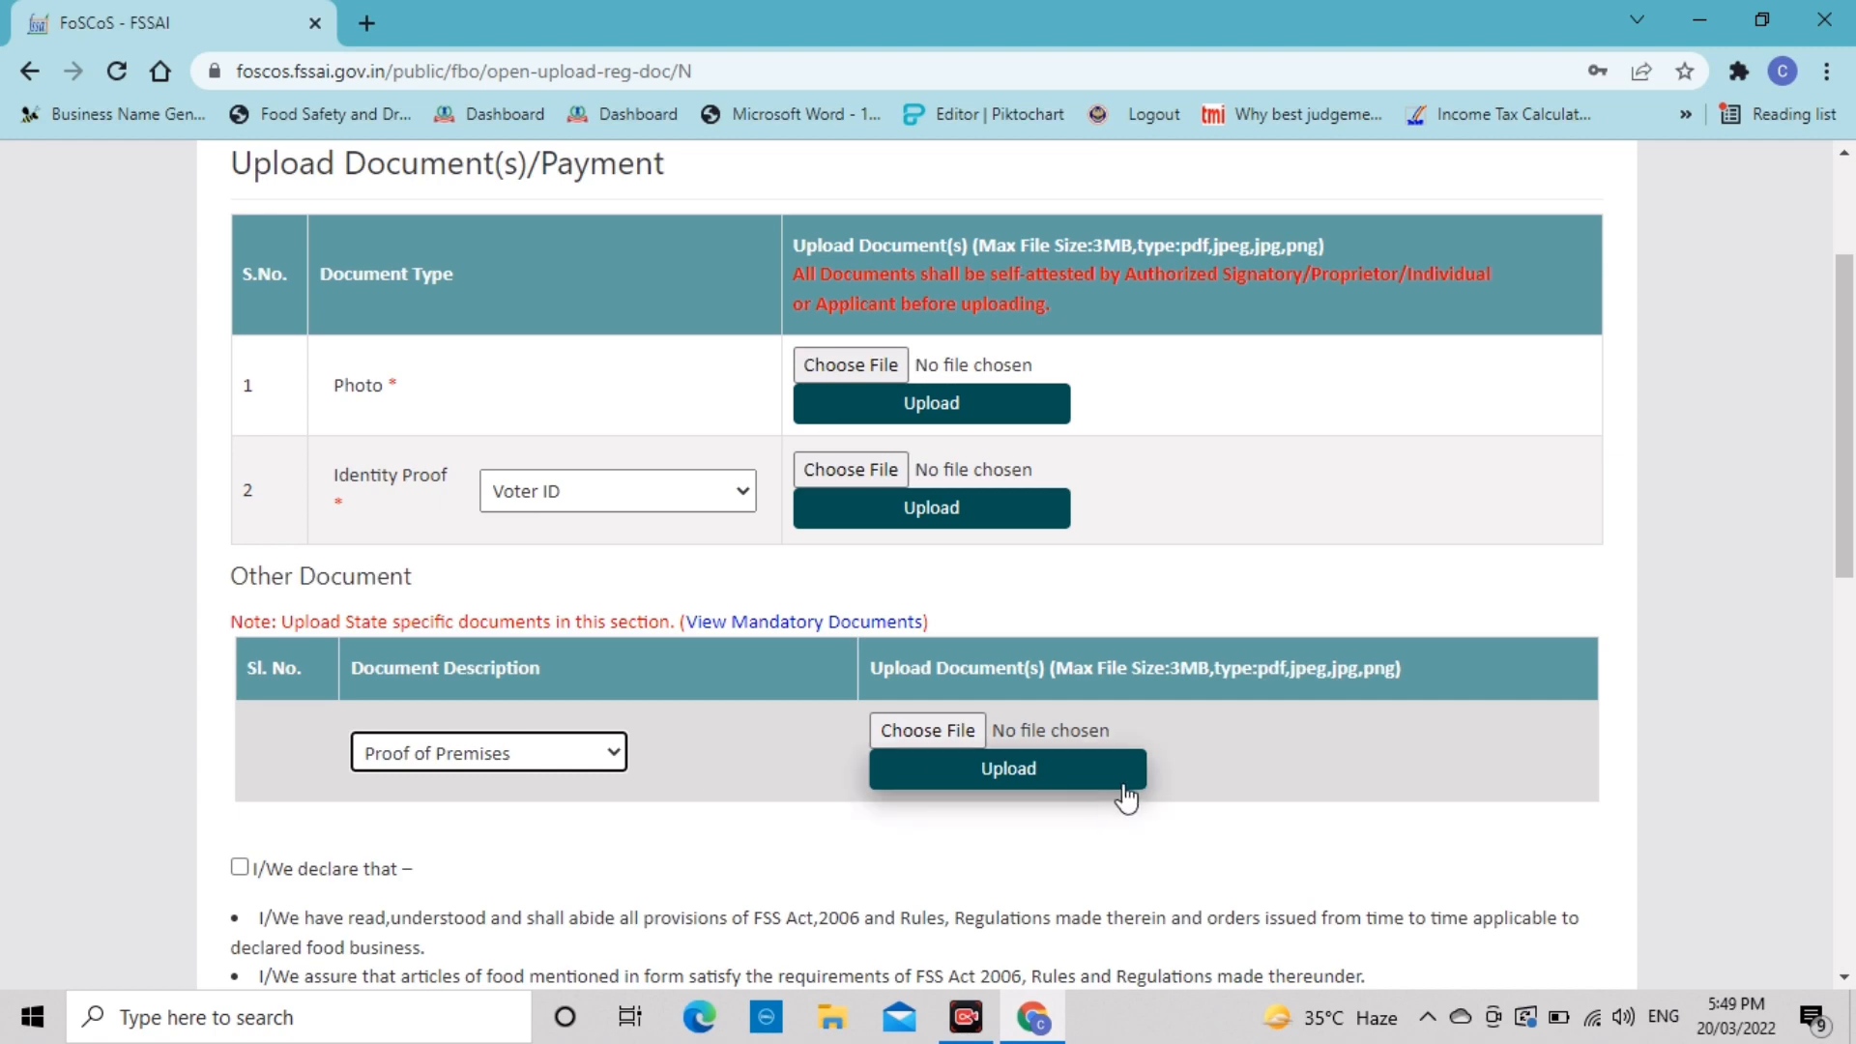
{"action": "left_click_drag", "start_coordinate": [1851, 484], "coordinate": [1851, 709]}
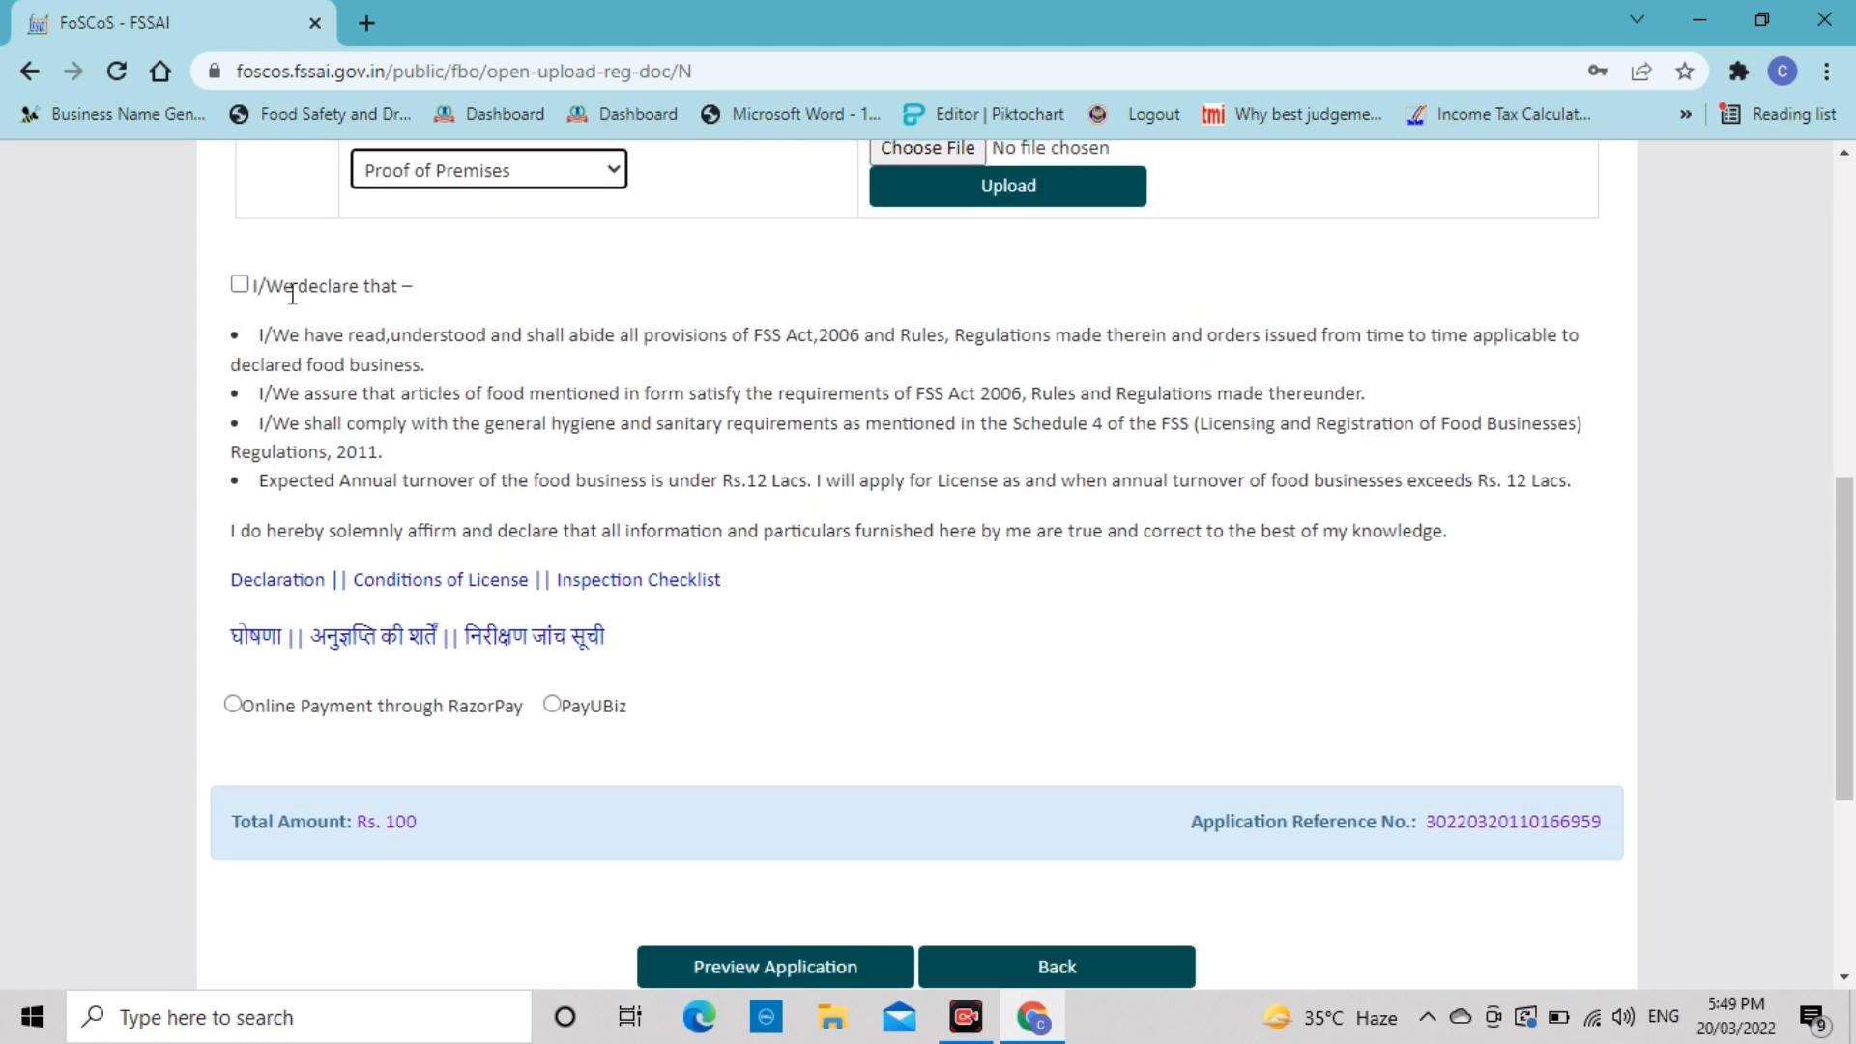
Tick the 'I/We declare that' checkbox and select Online Payment through RazorPay
{"action": "left_click", "coordinate": [241, 287]}
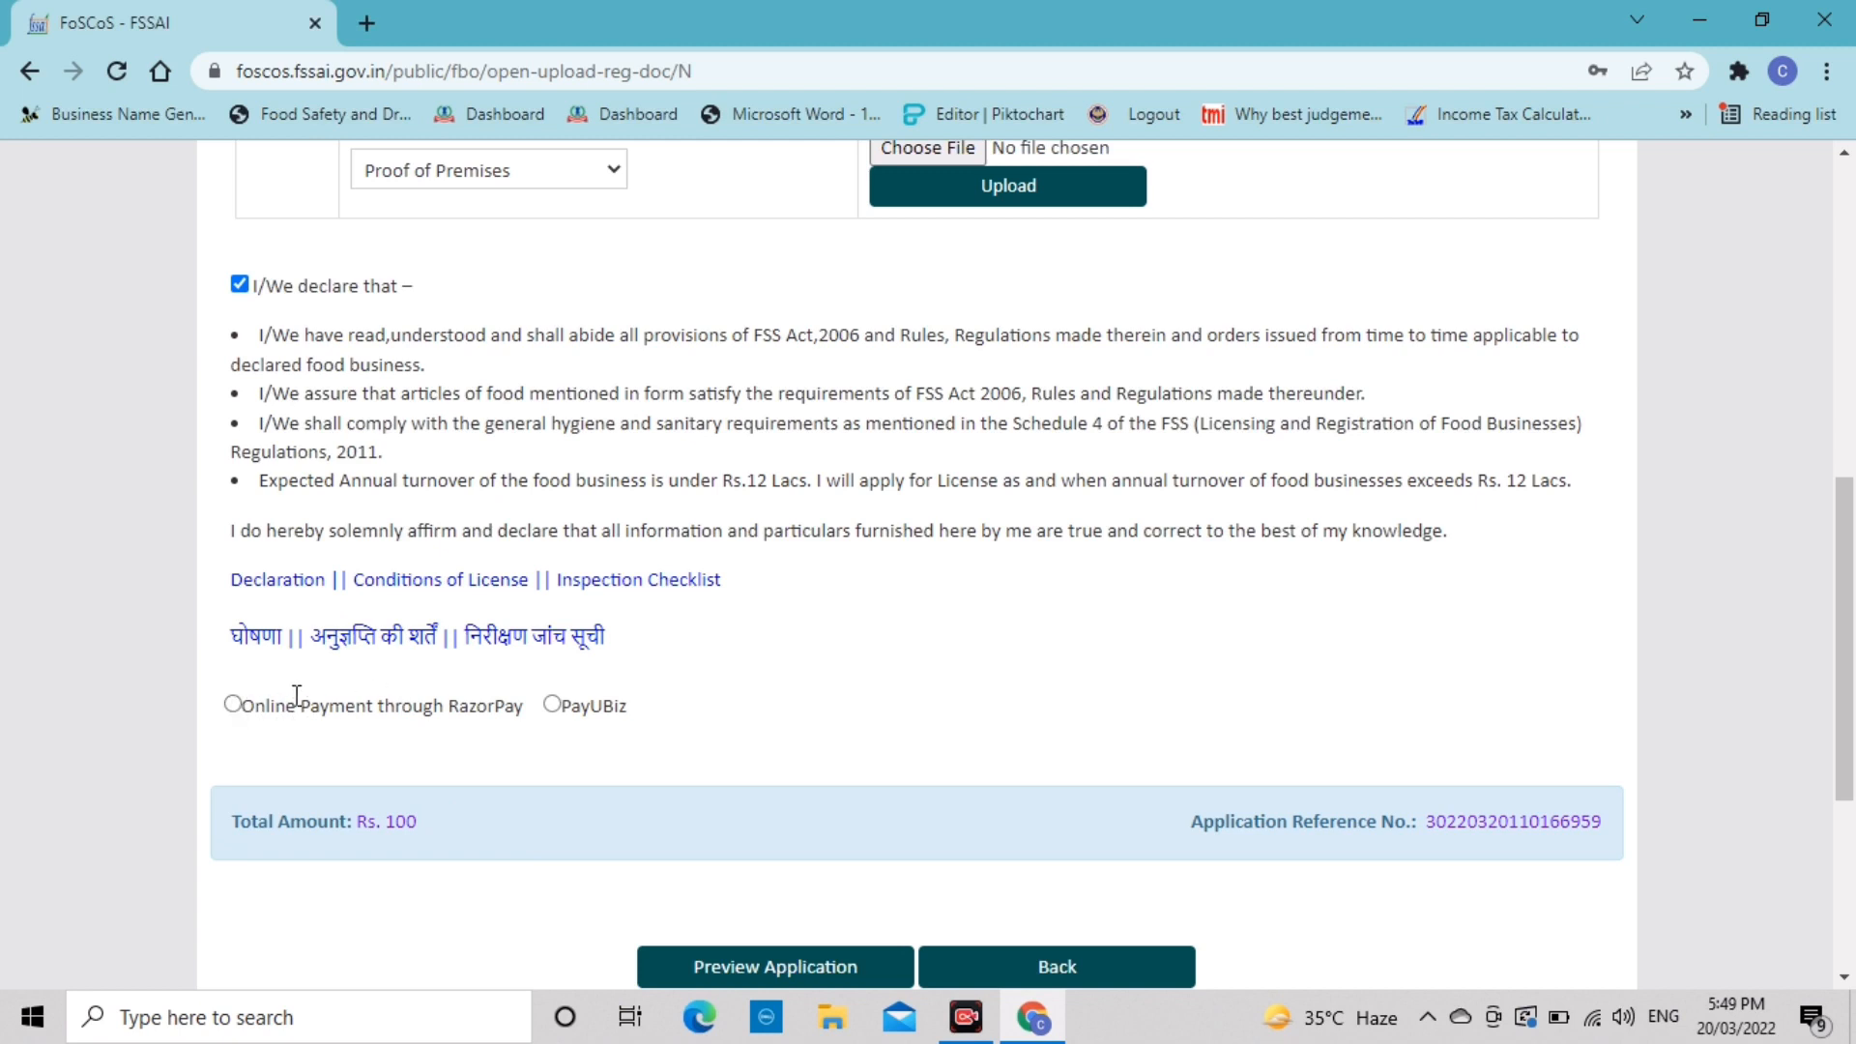
{"action": "left_click", "coordinate": [234, 704]}
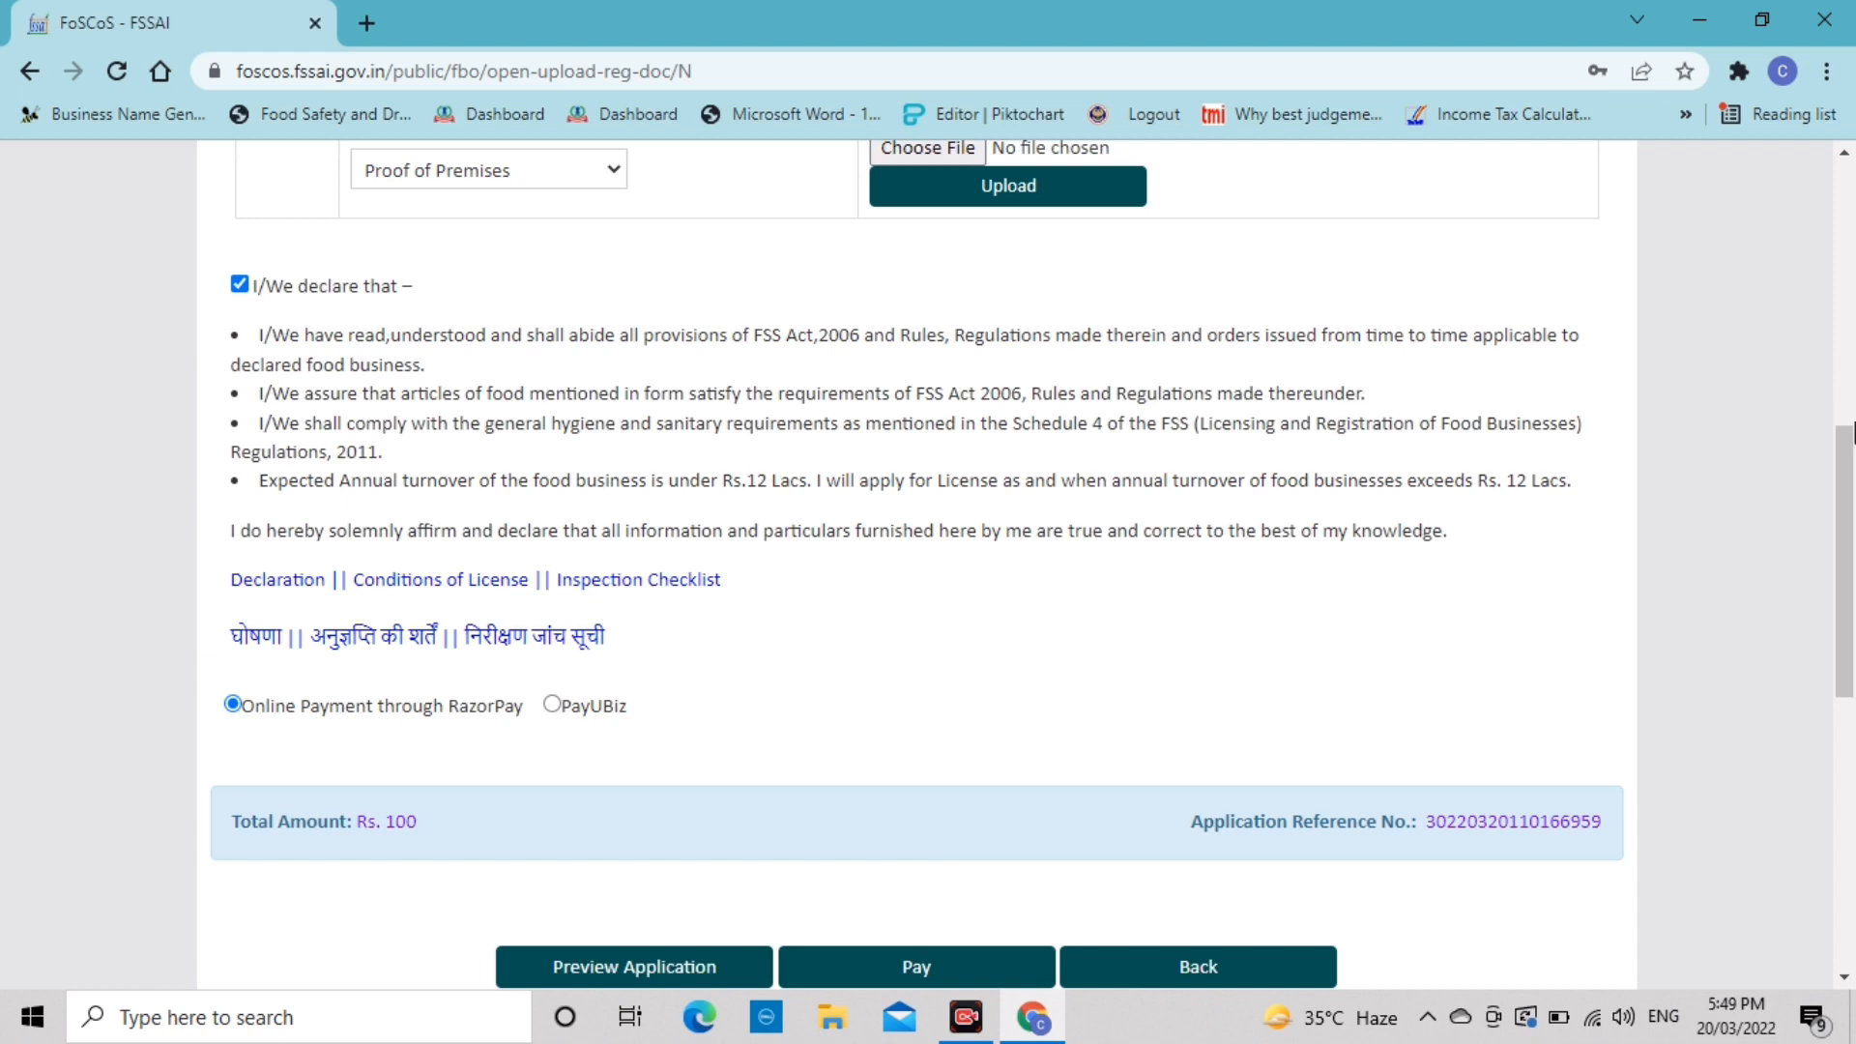
{"action": "left_click_drag", "start_coordinate": [1846, 560], "coordinate": [1775, 290]}
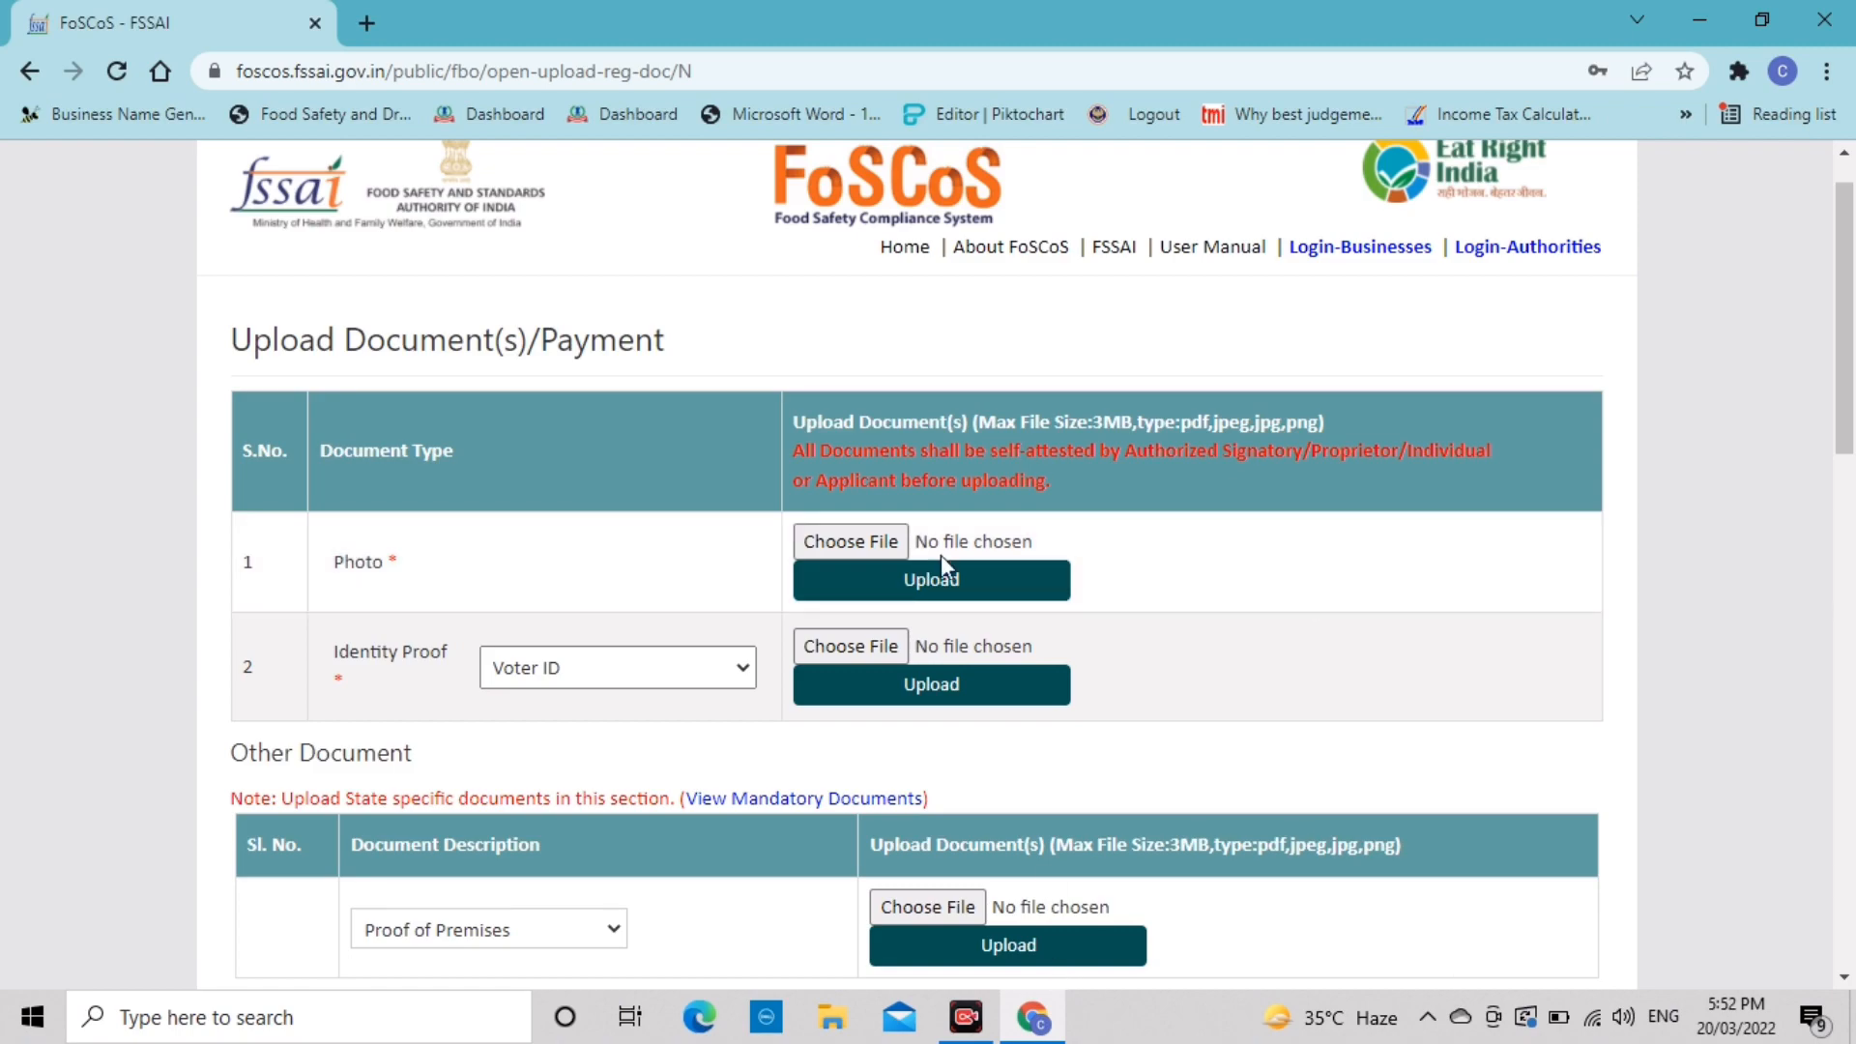
{"action": "left_click_drag", "start_coordinate": [1846, 386], "coordinate": [1851, 221]}
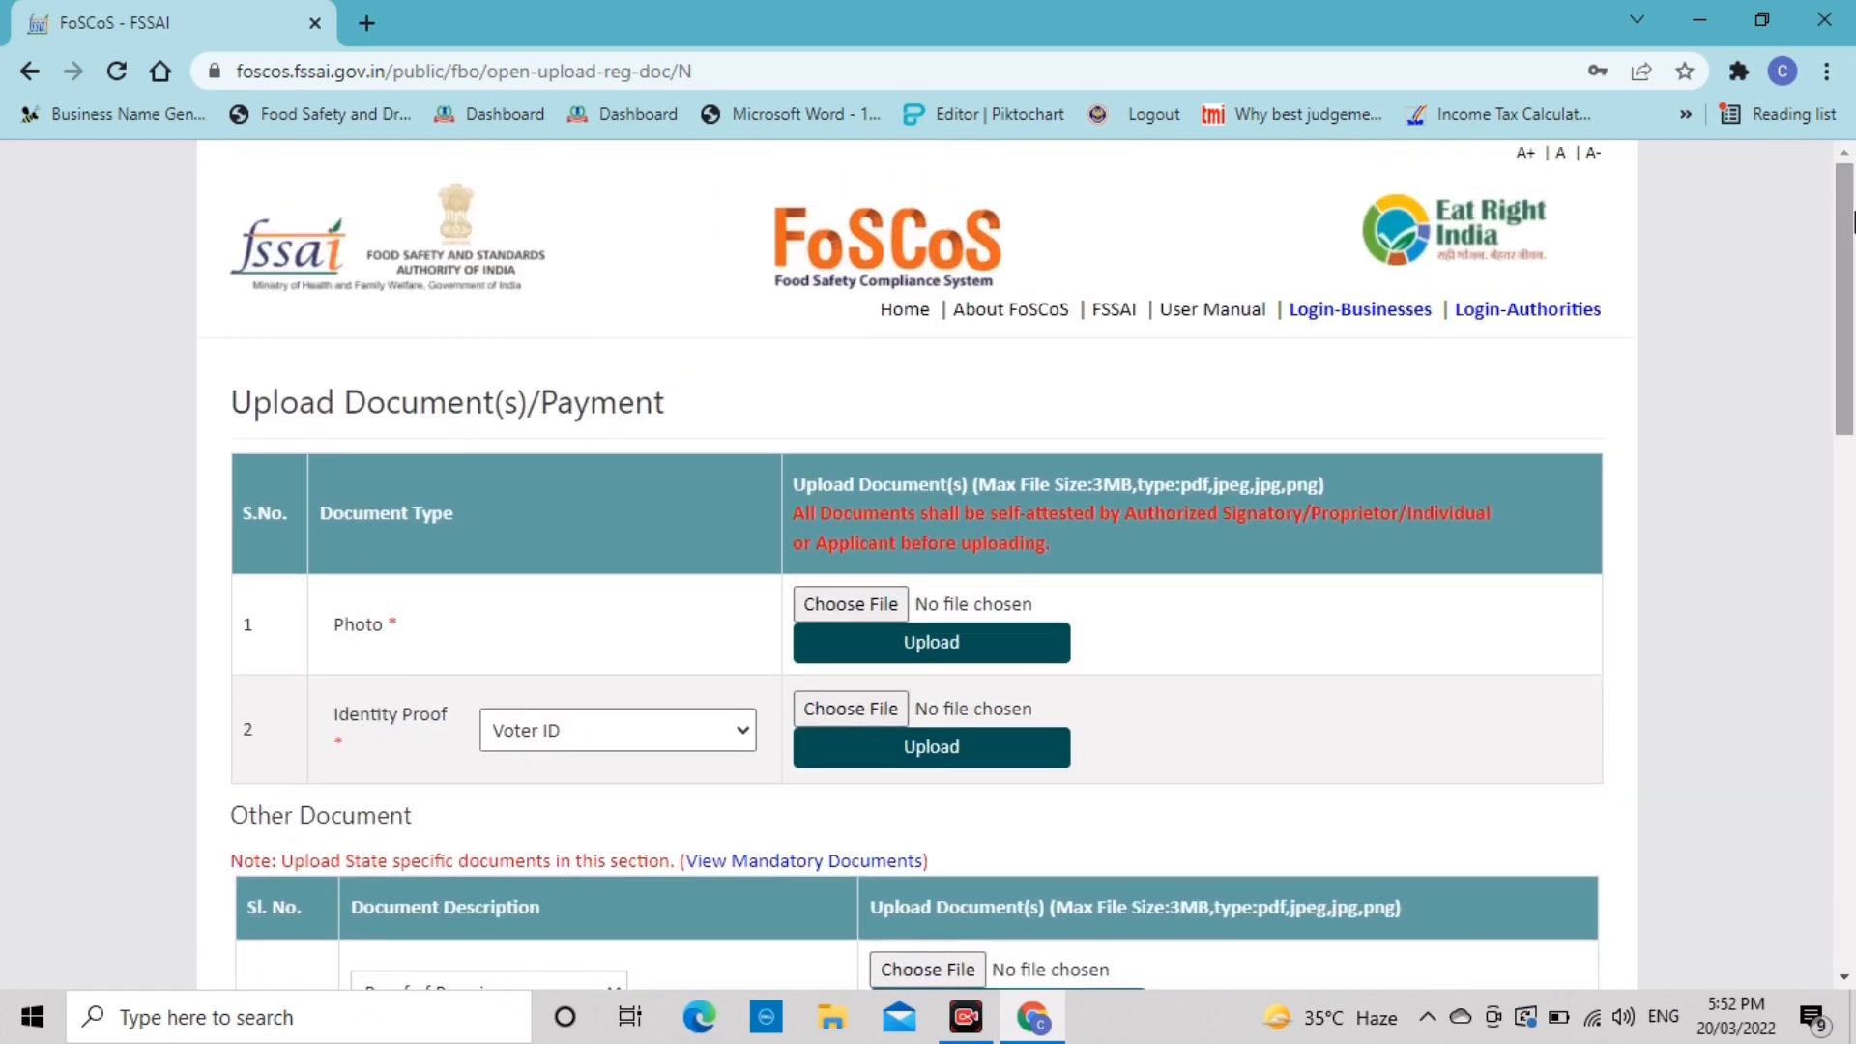